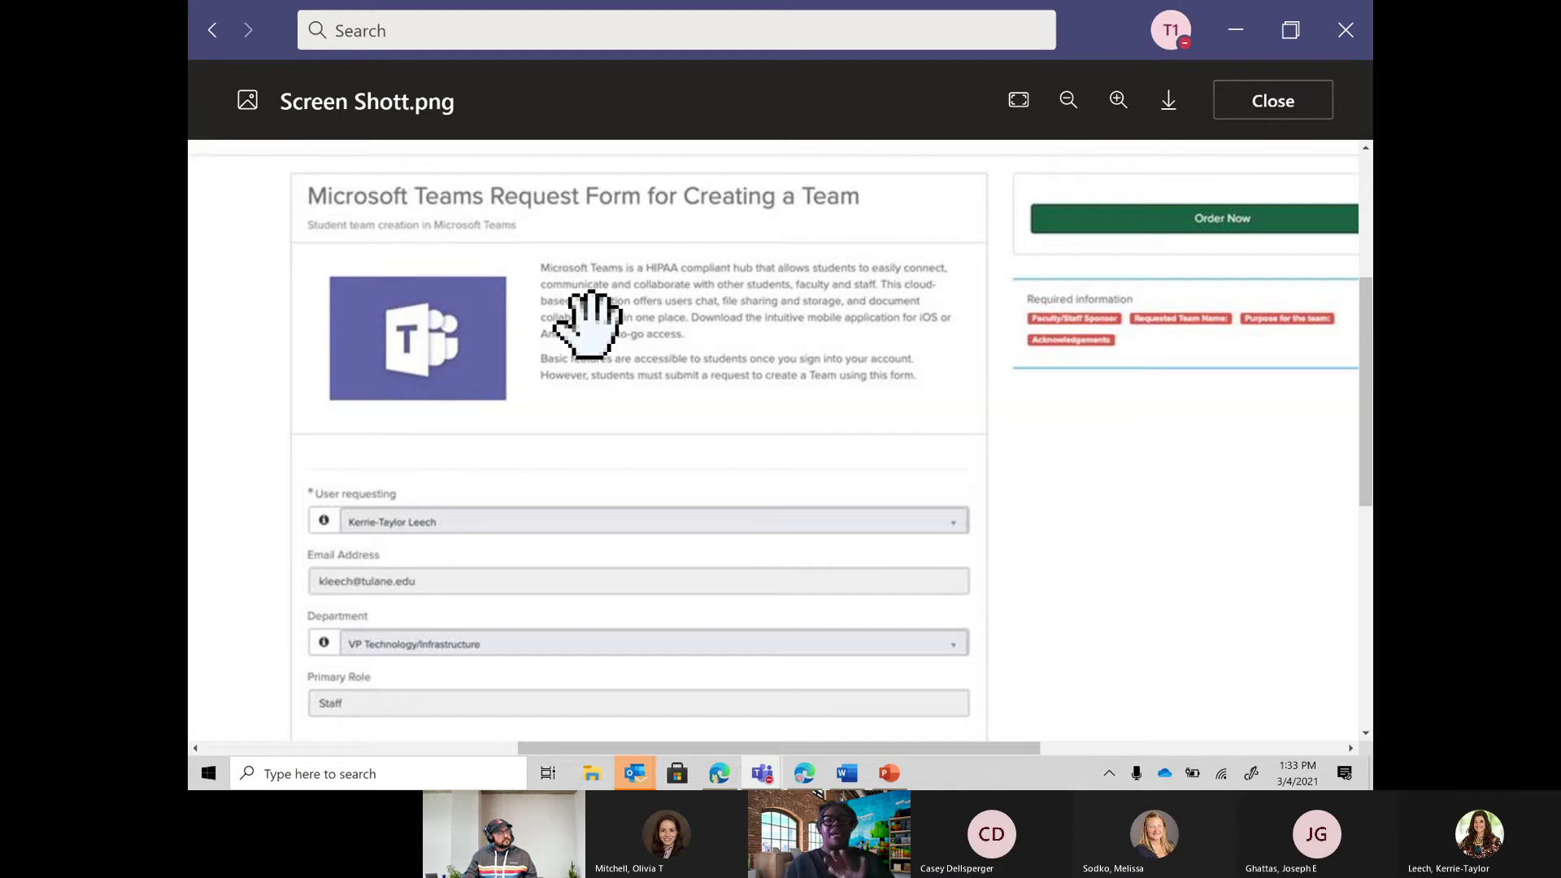
# Step: Examine the Microsoft Teams request form in the screenshot, from its description to the requester and sponsor fields
pyautogui.scroll(-3, 590, 326)
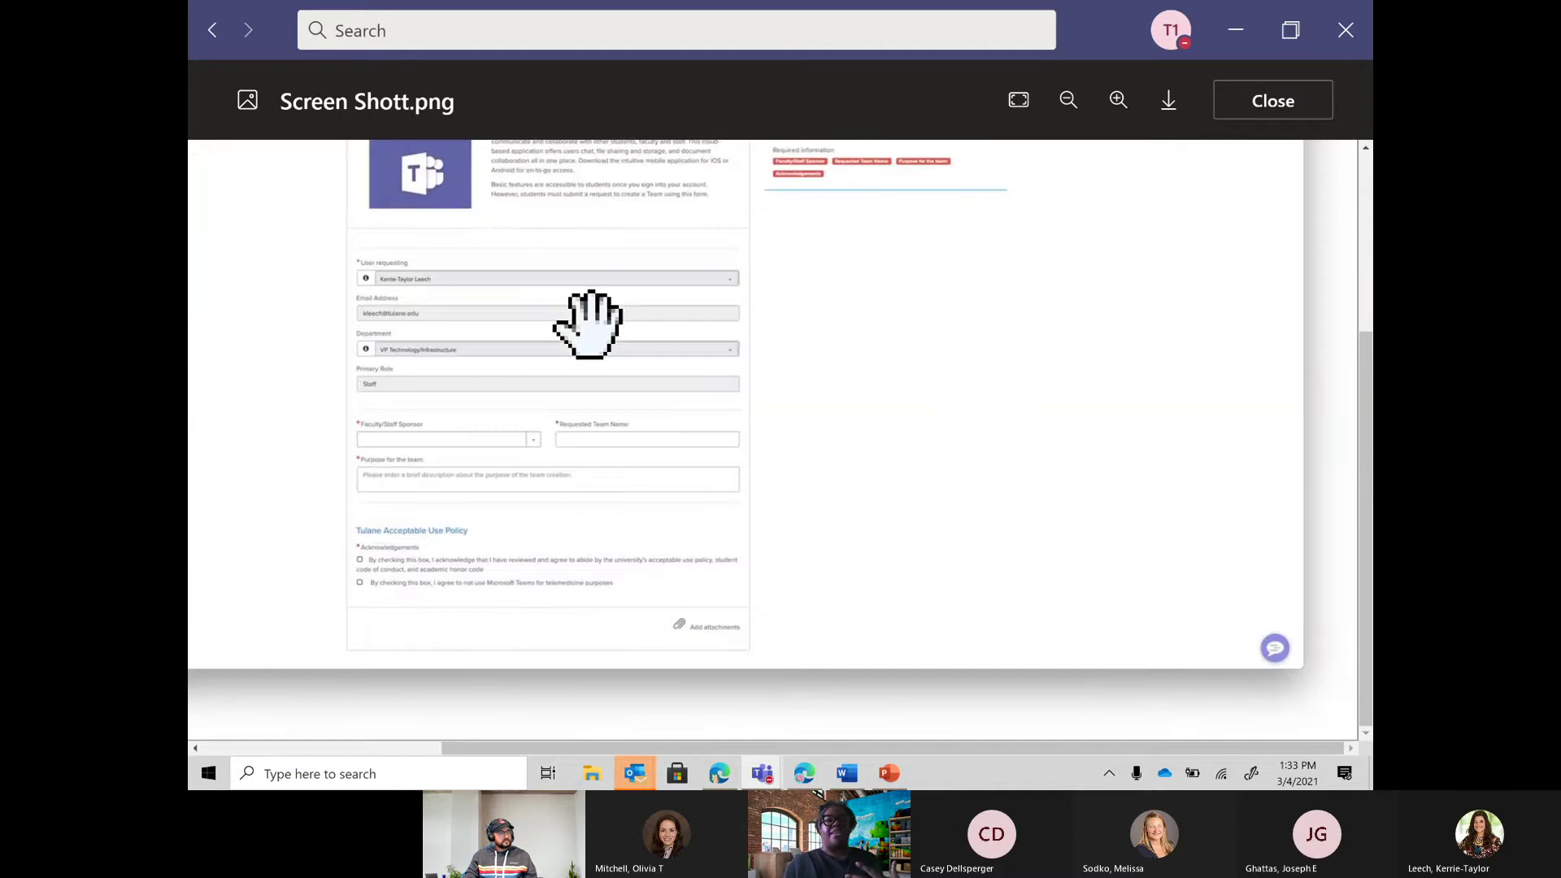
pyautogui.moveTo(591, 332); pyautogui.dragTo(651, 487)
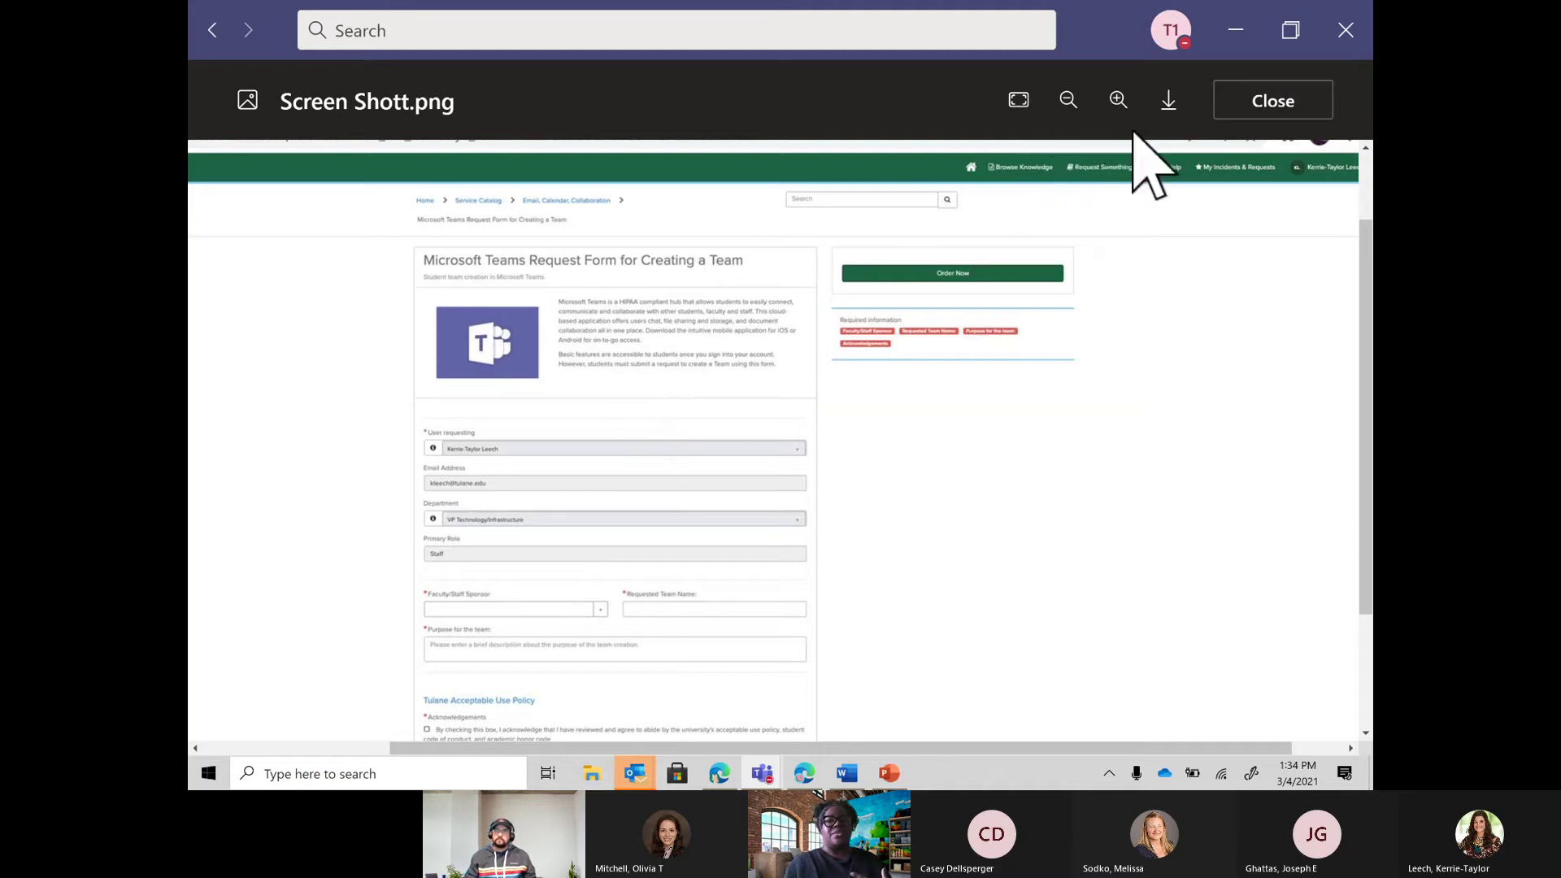
pyautogui.click(1118, 100)
pyautogui.click(1122, 116)
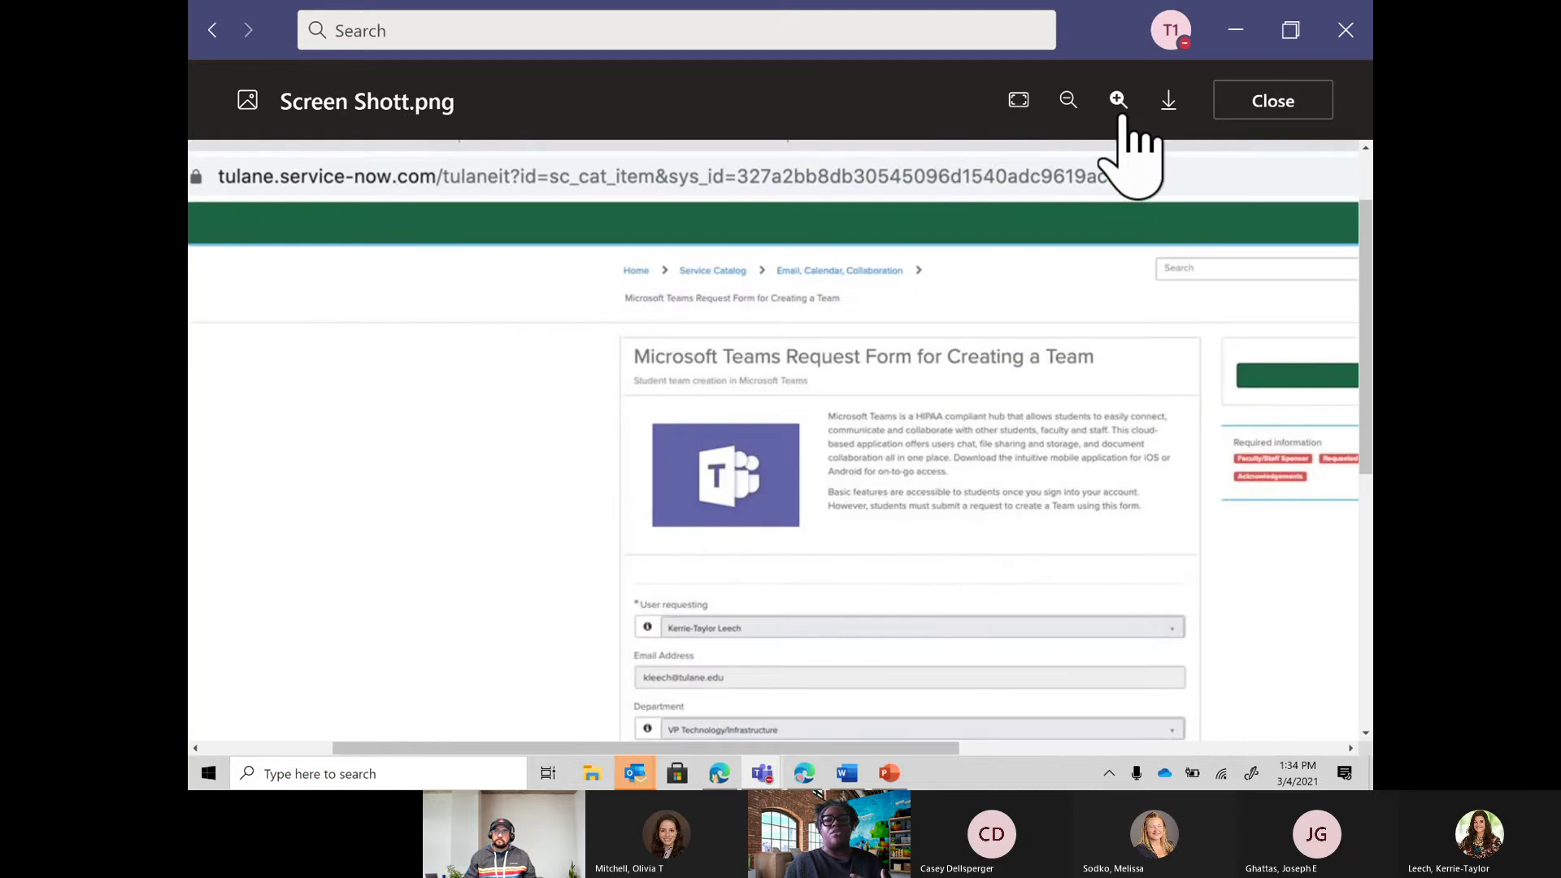
pyautogui.click(1122, 116)
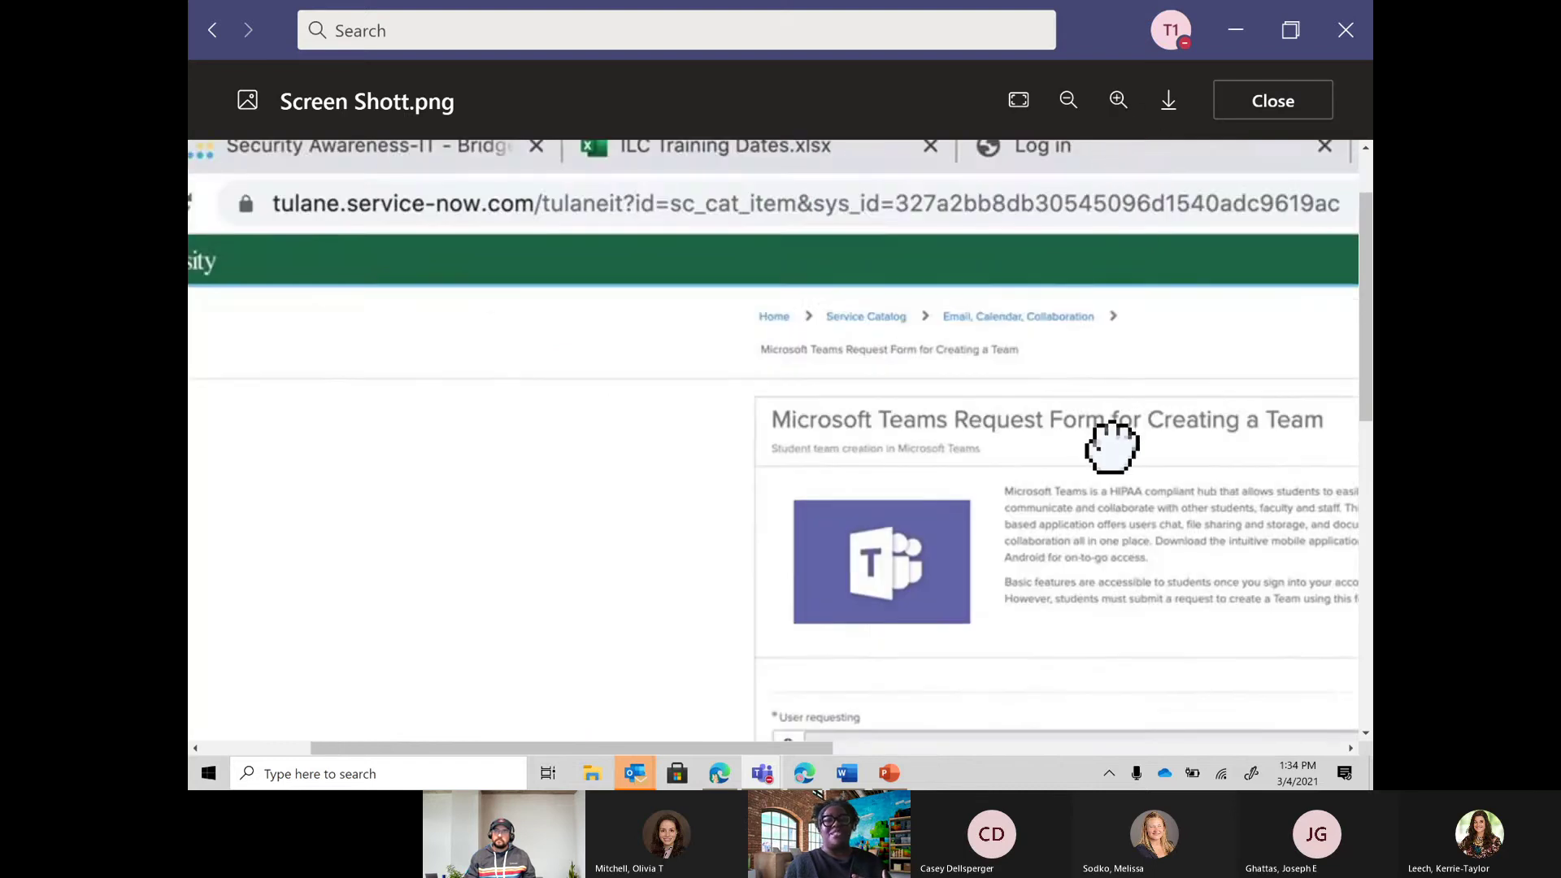
pyautogui.moveTo(1108, 446); pyautogui.dragTo(732, 261)
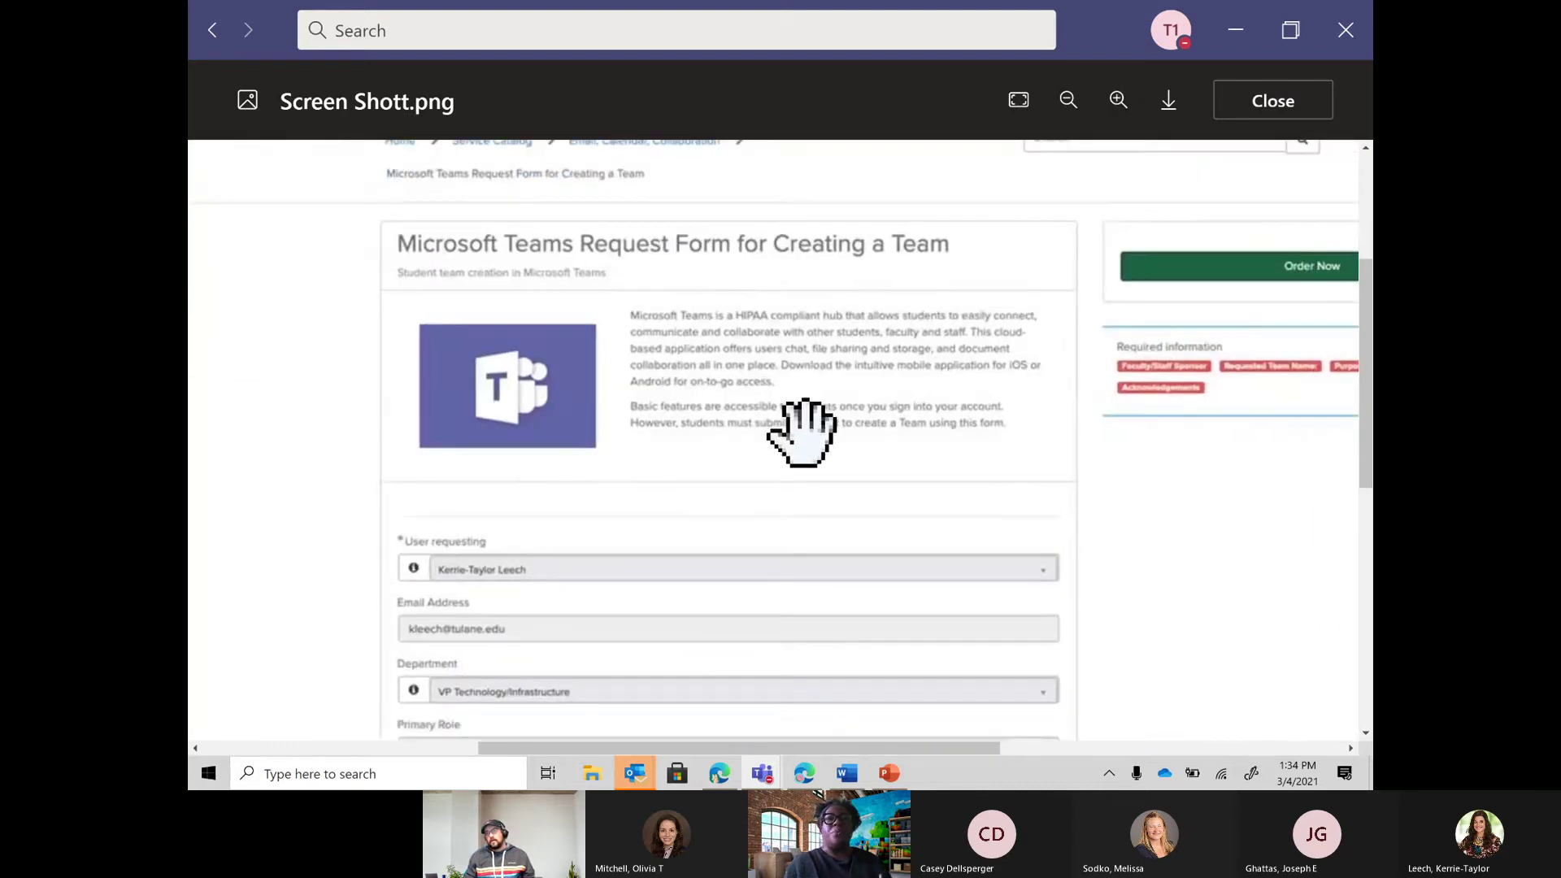
pyautogui.moveTo(805, 425); pyautogui.dragTo(772, 343)
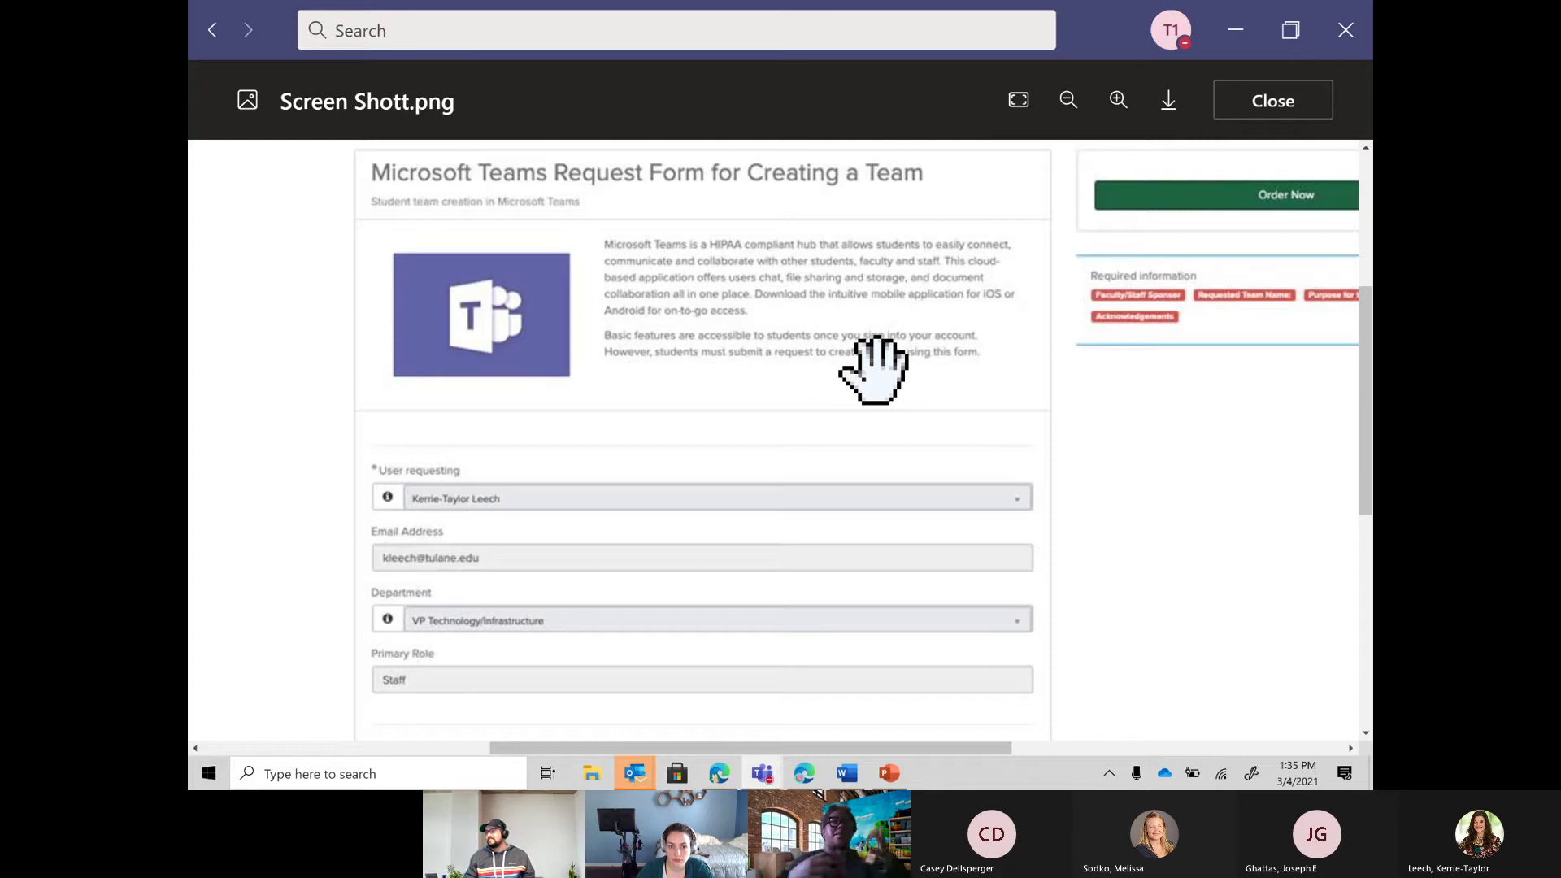
pyautogui.scroll(-1, 874, 370)
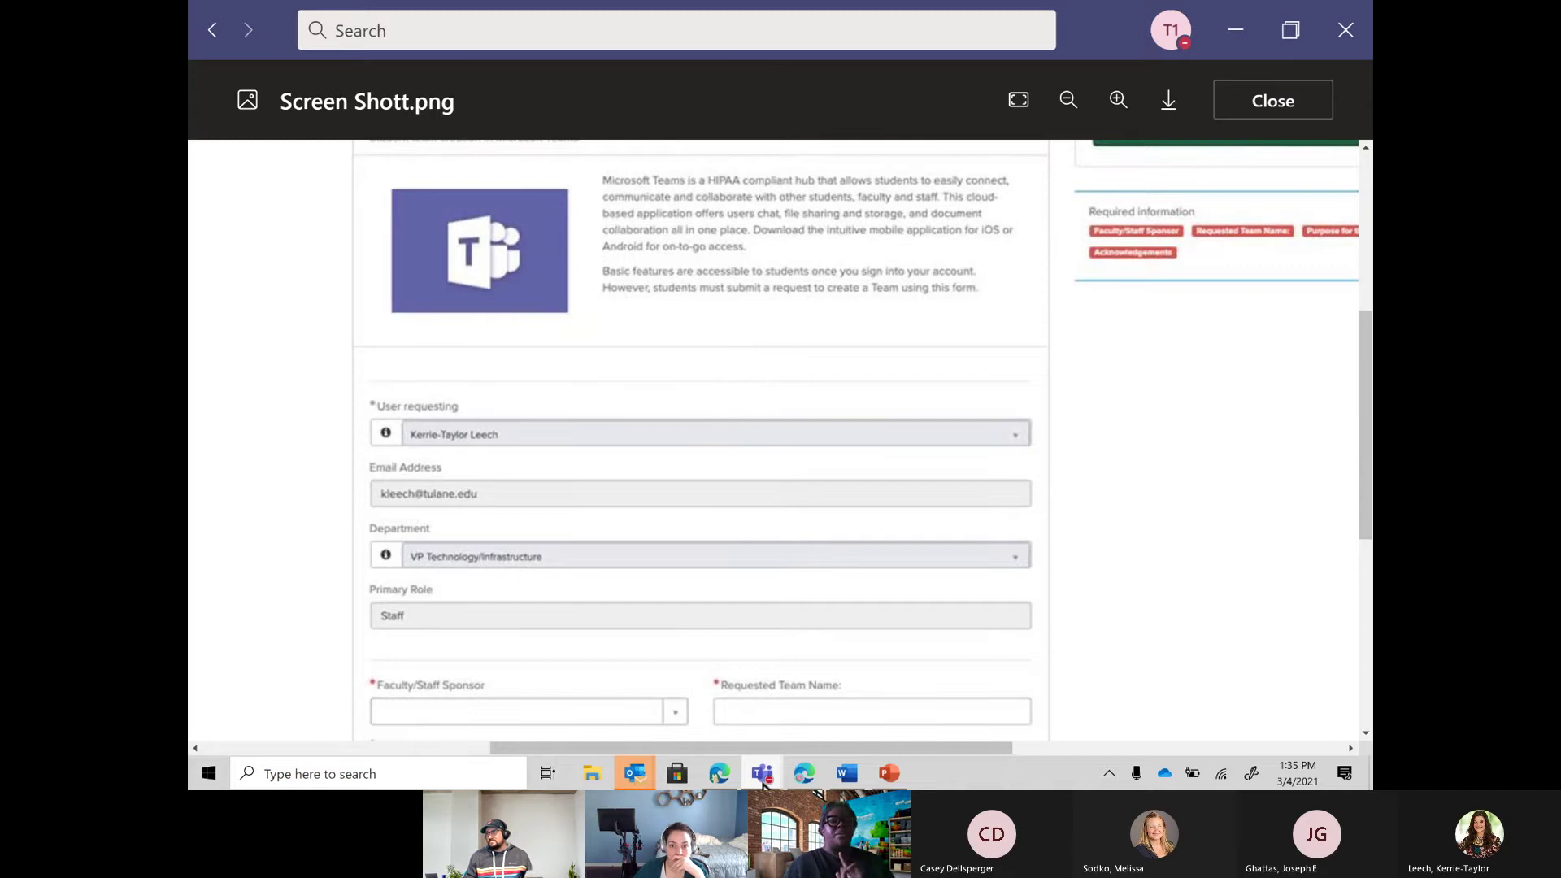
pyautogui.click(764, 781)
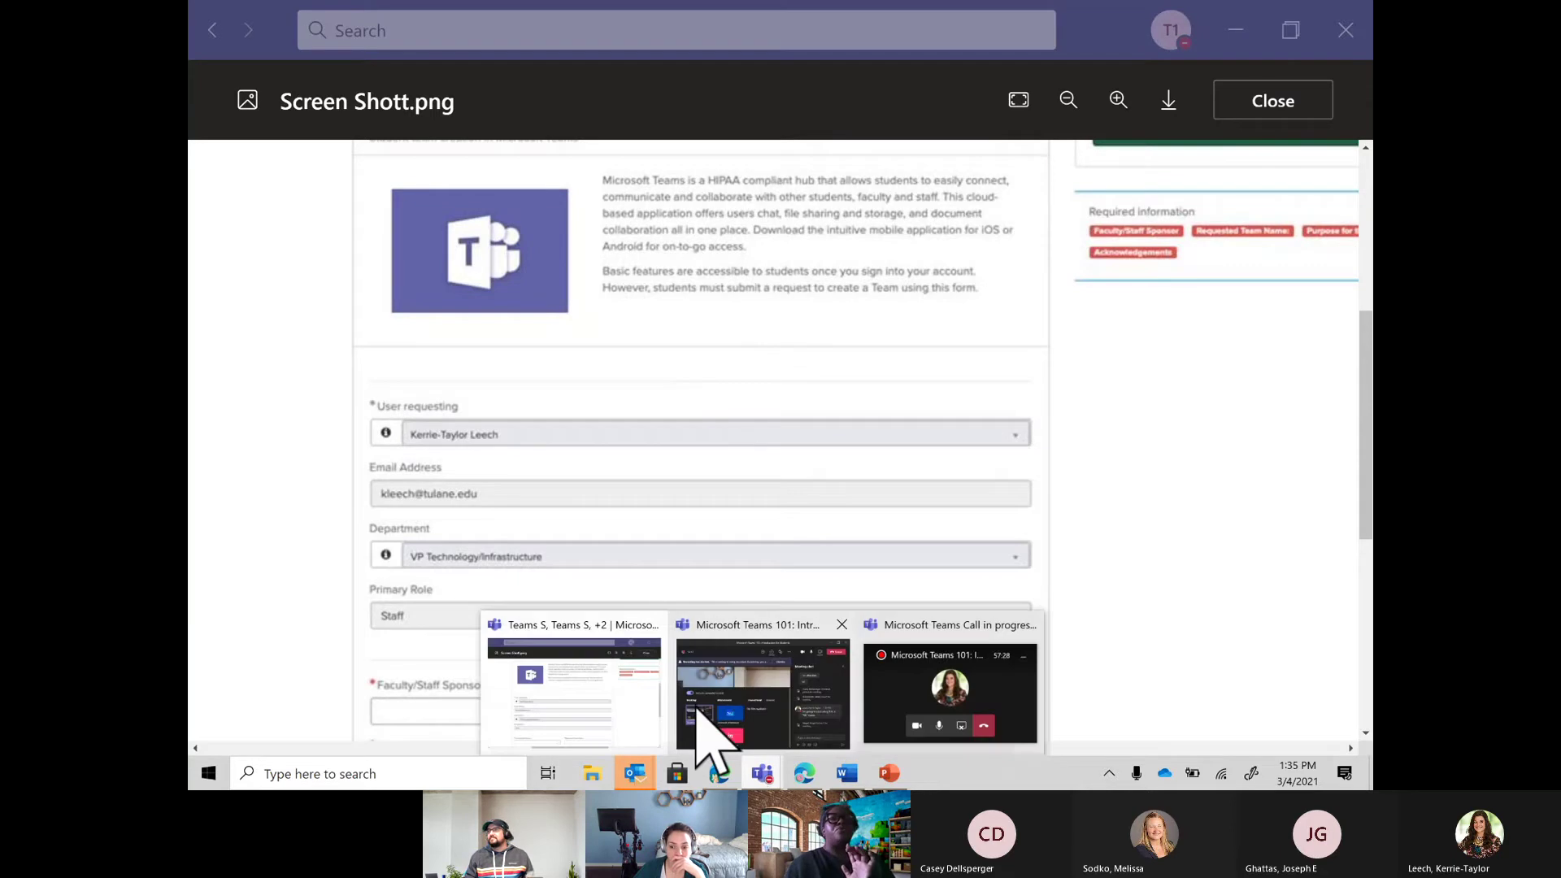
pyautogui.moveTo(700, 709)
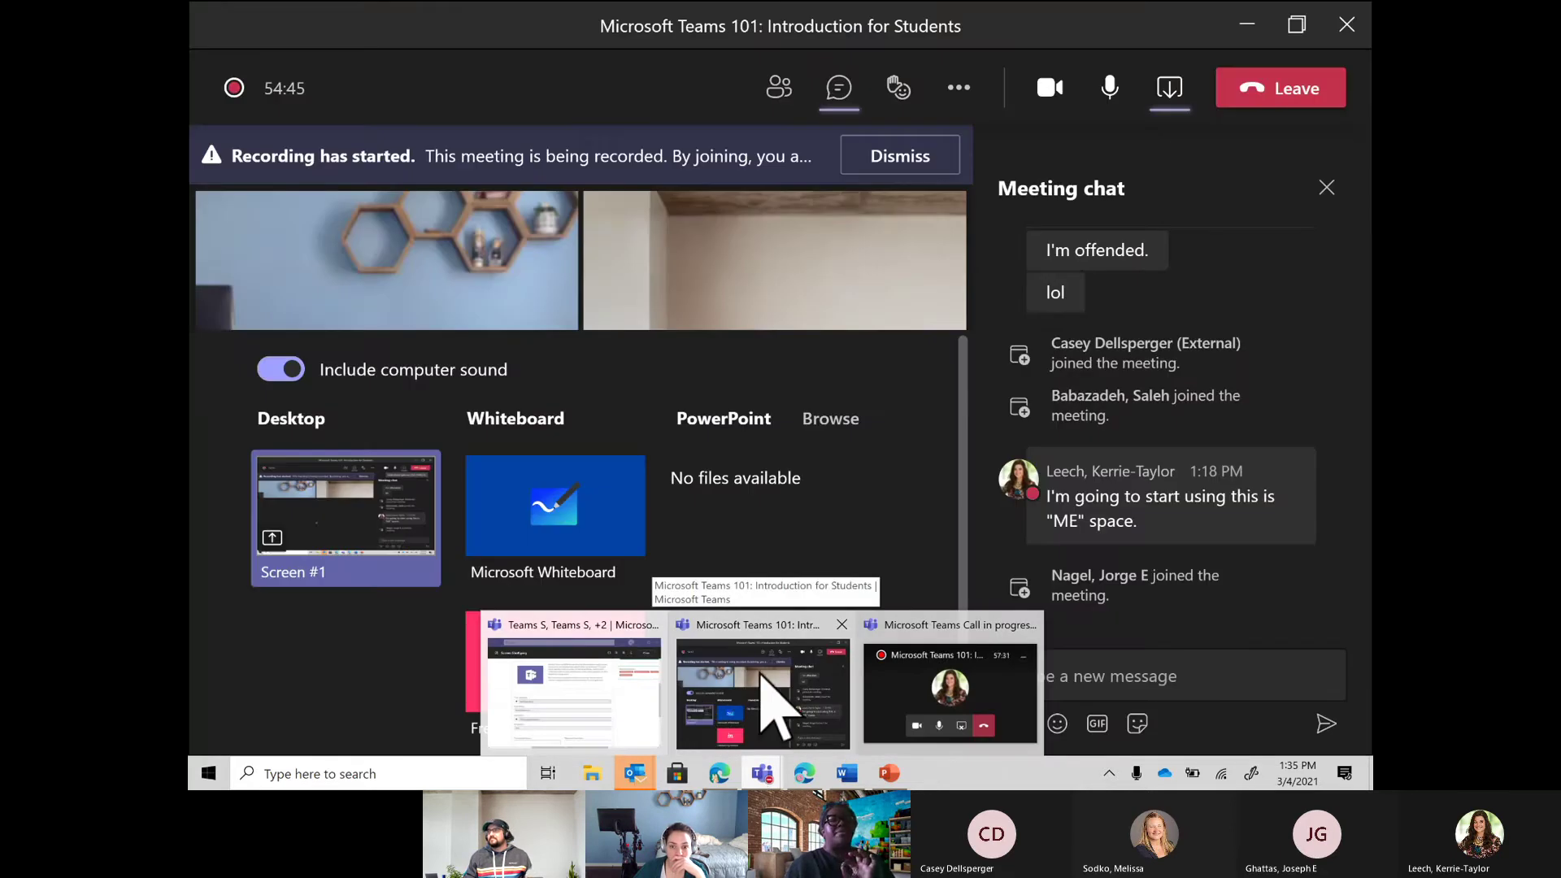
pyautogui.click(763, 777)
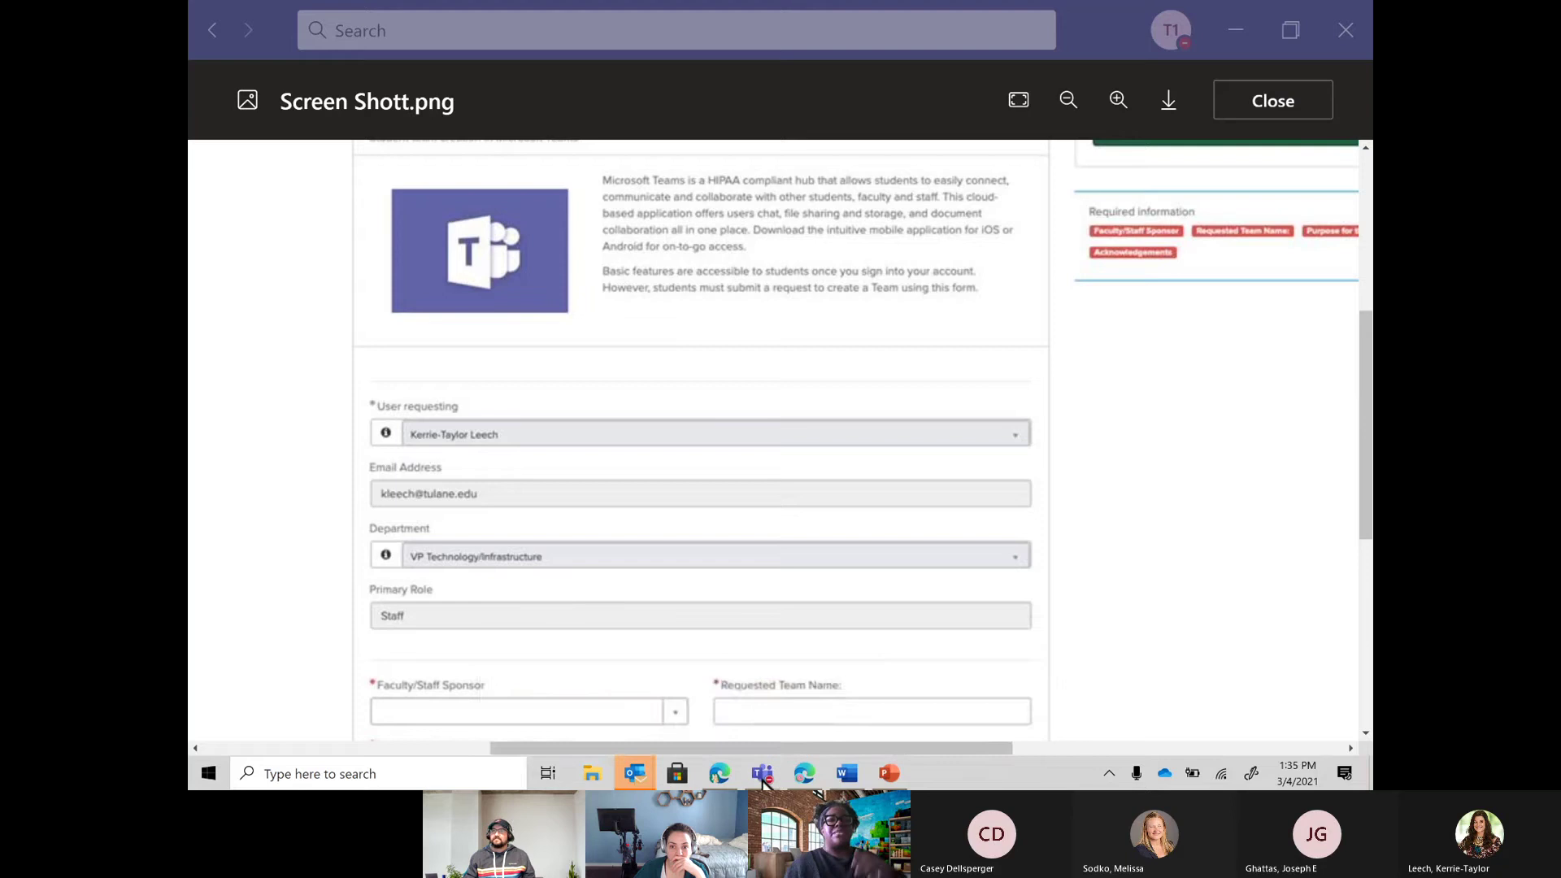
pyautogui.click(1274, 114)
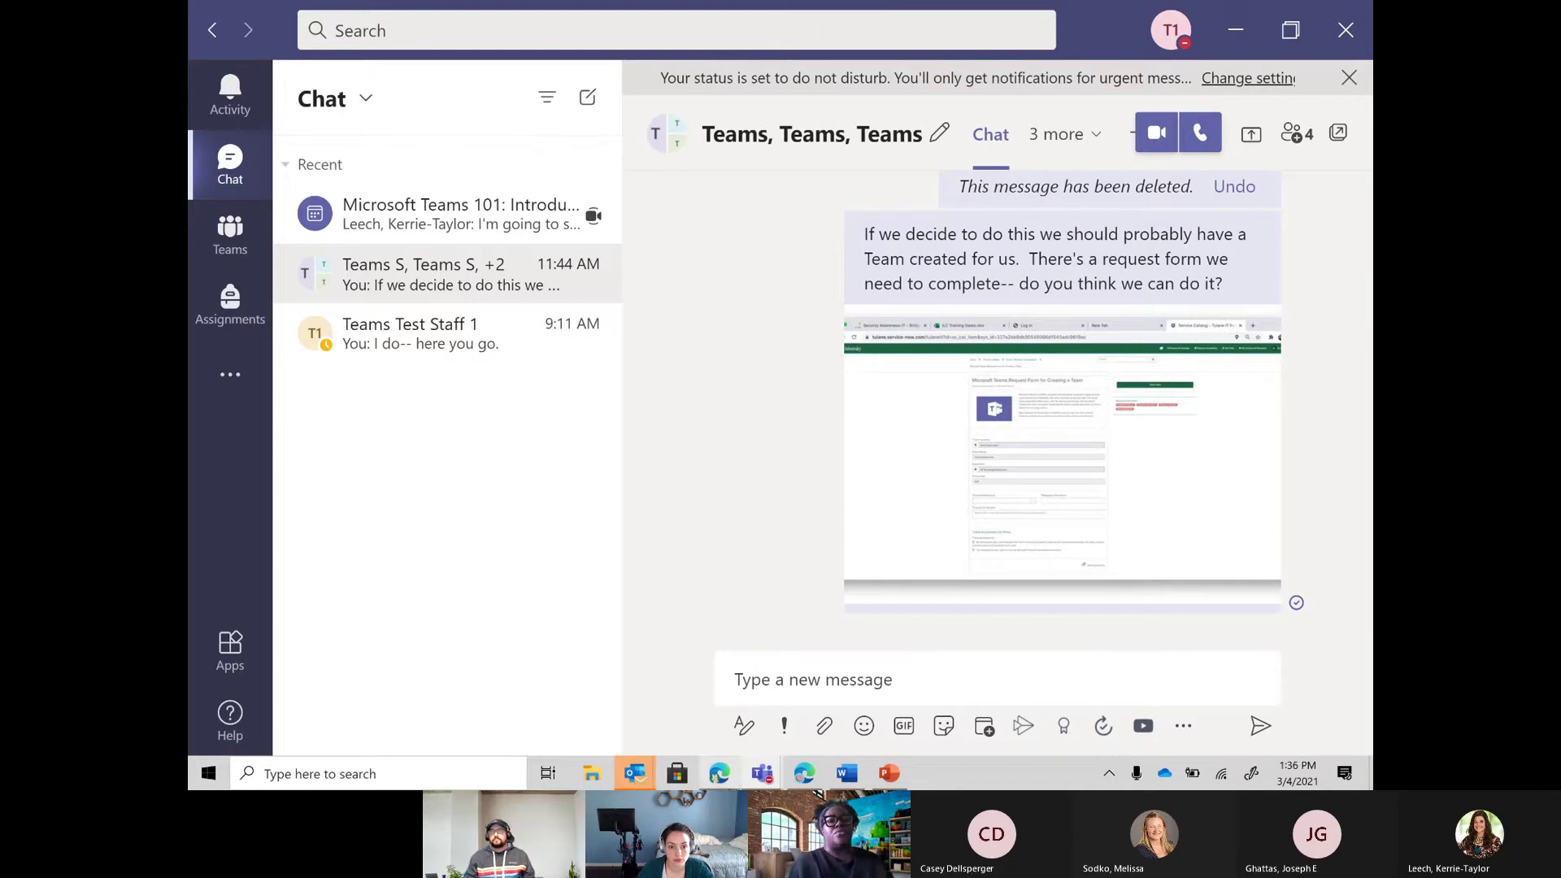
# Step: Open the request form screenshot from the Teams, Teams, Teams chat and enlarge it until the form is legible
pyautogui.click(996, 494)
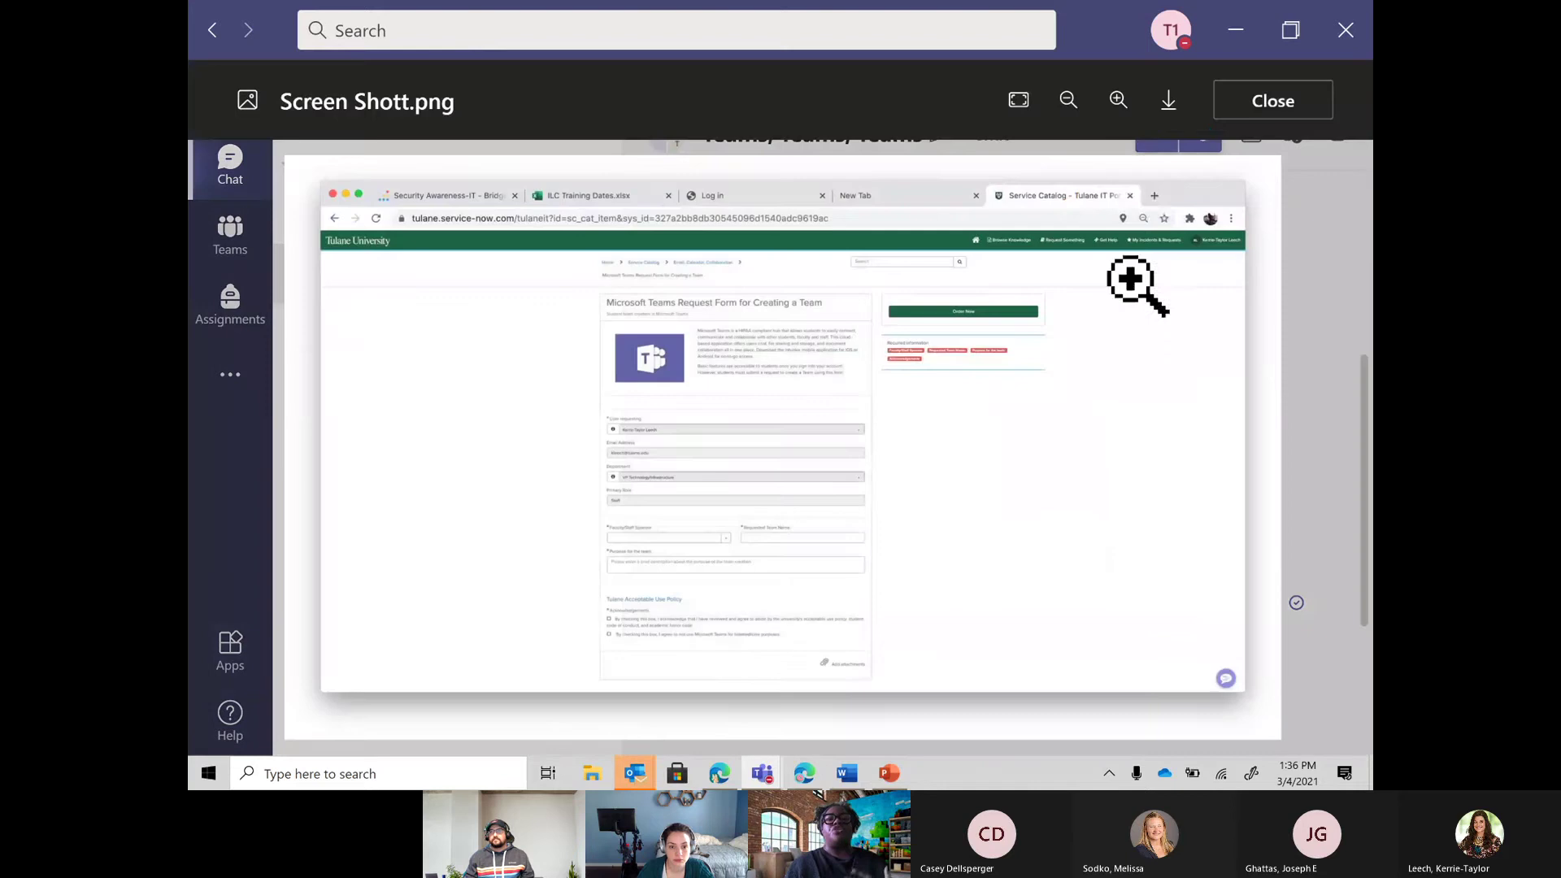
pyautogui.click(1119, 101)
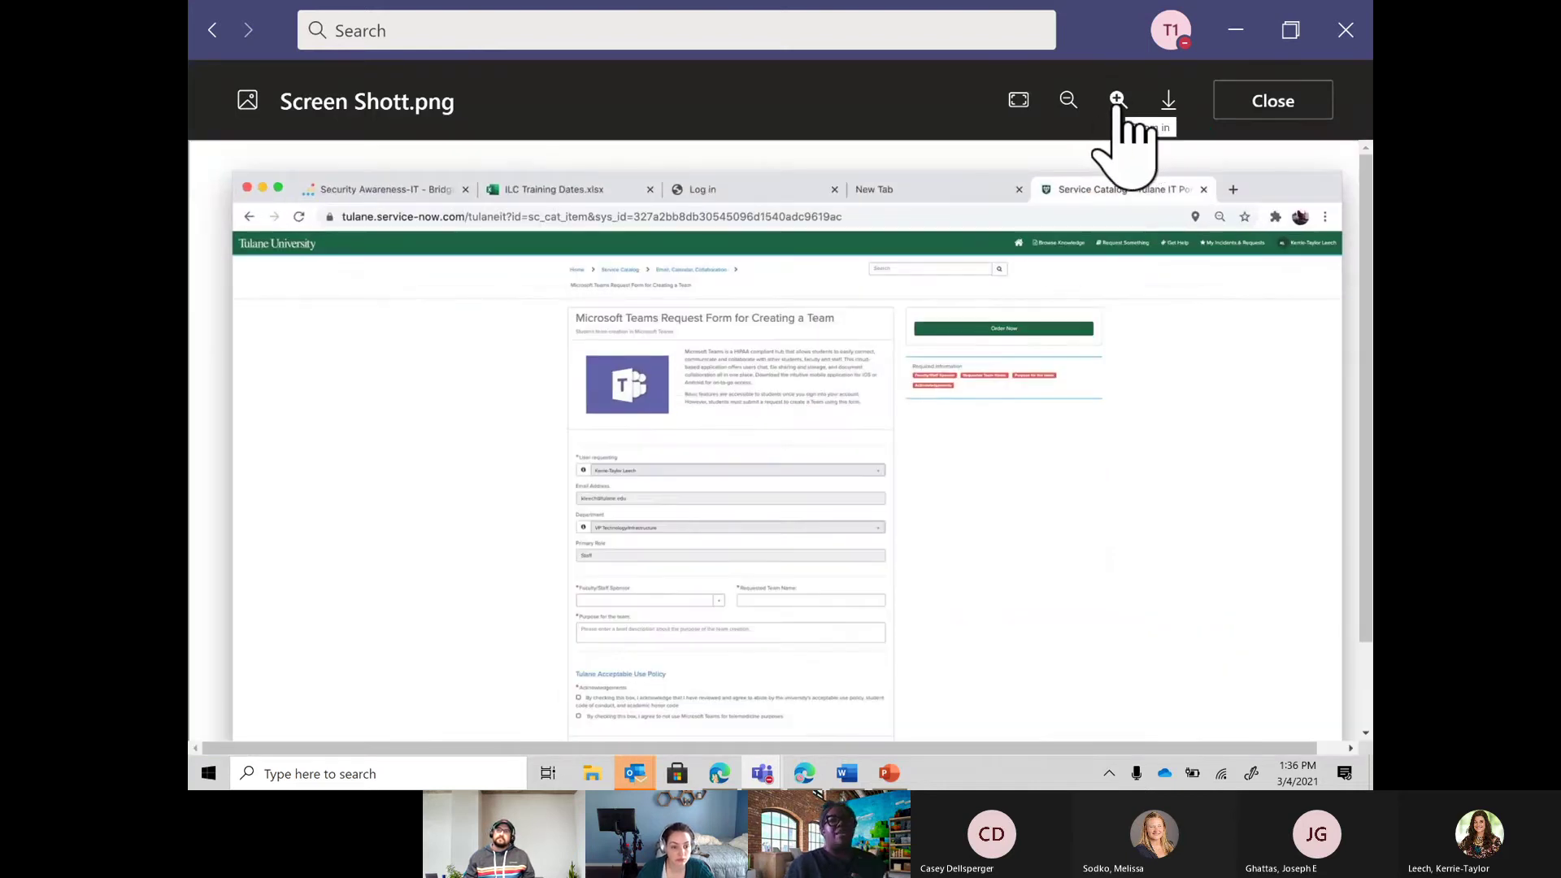
pyautogui.click(1118, 101)
pyautogui.click(1119, 100)
pyautogui.moveTo(1109, 463); pyautogui.dragTo(888, 288)
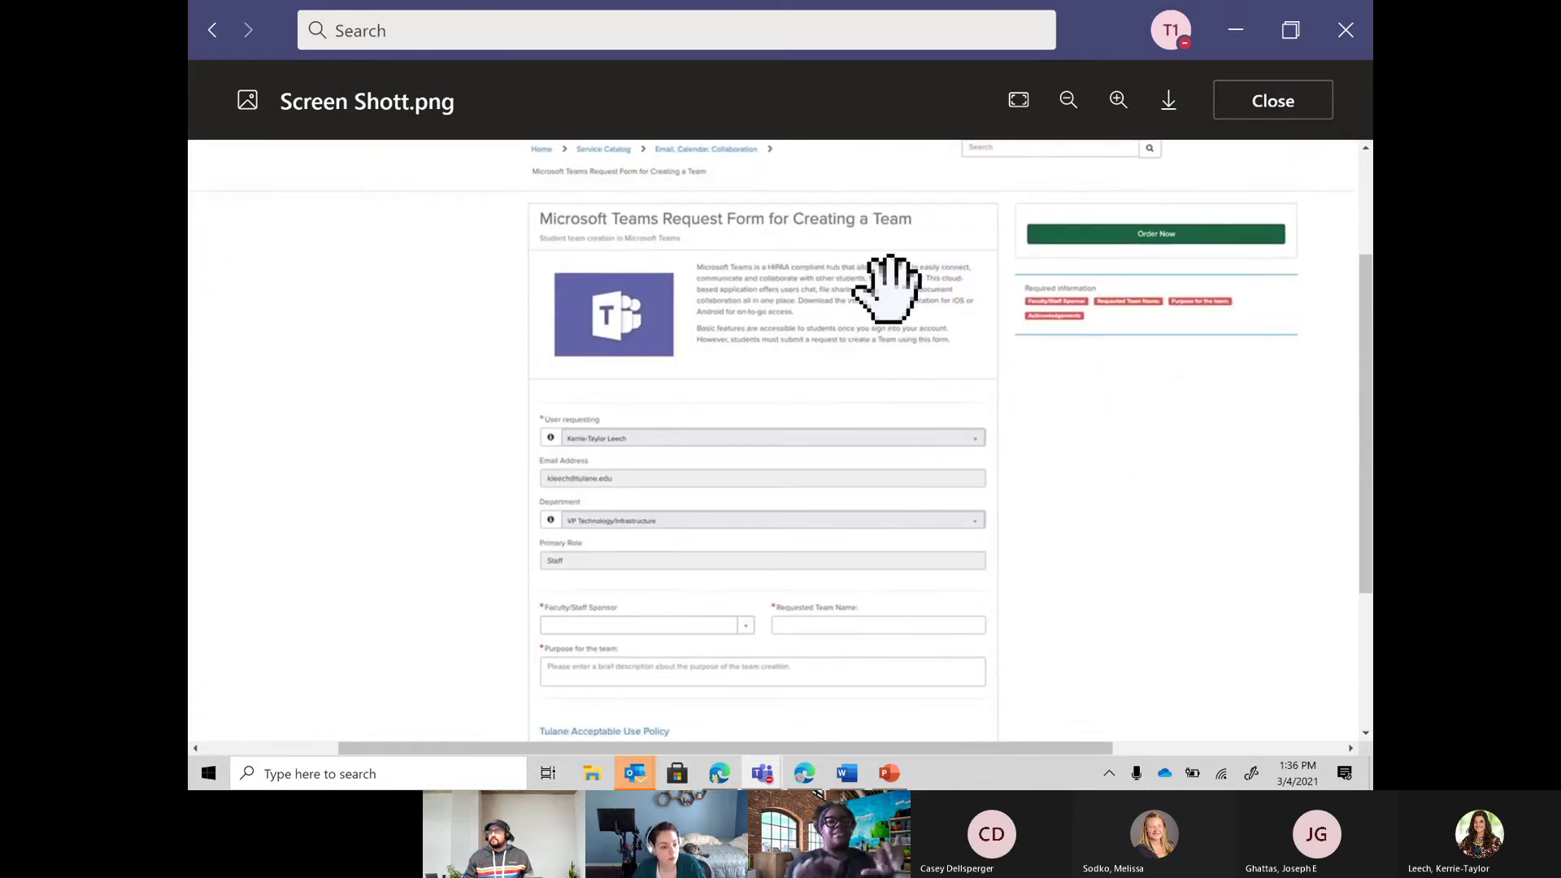
pyautogui.click(1119, 101)
pyautogui.click(1119, 101)
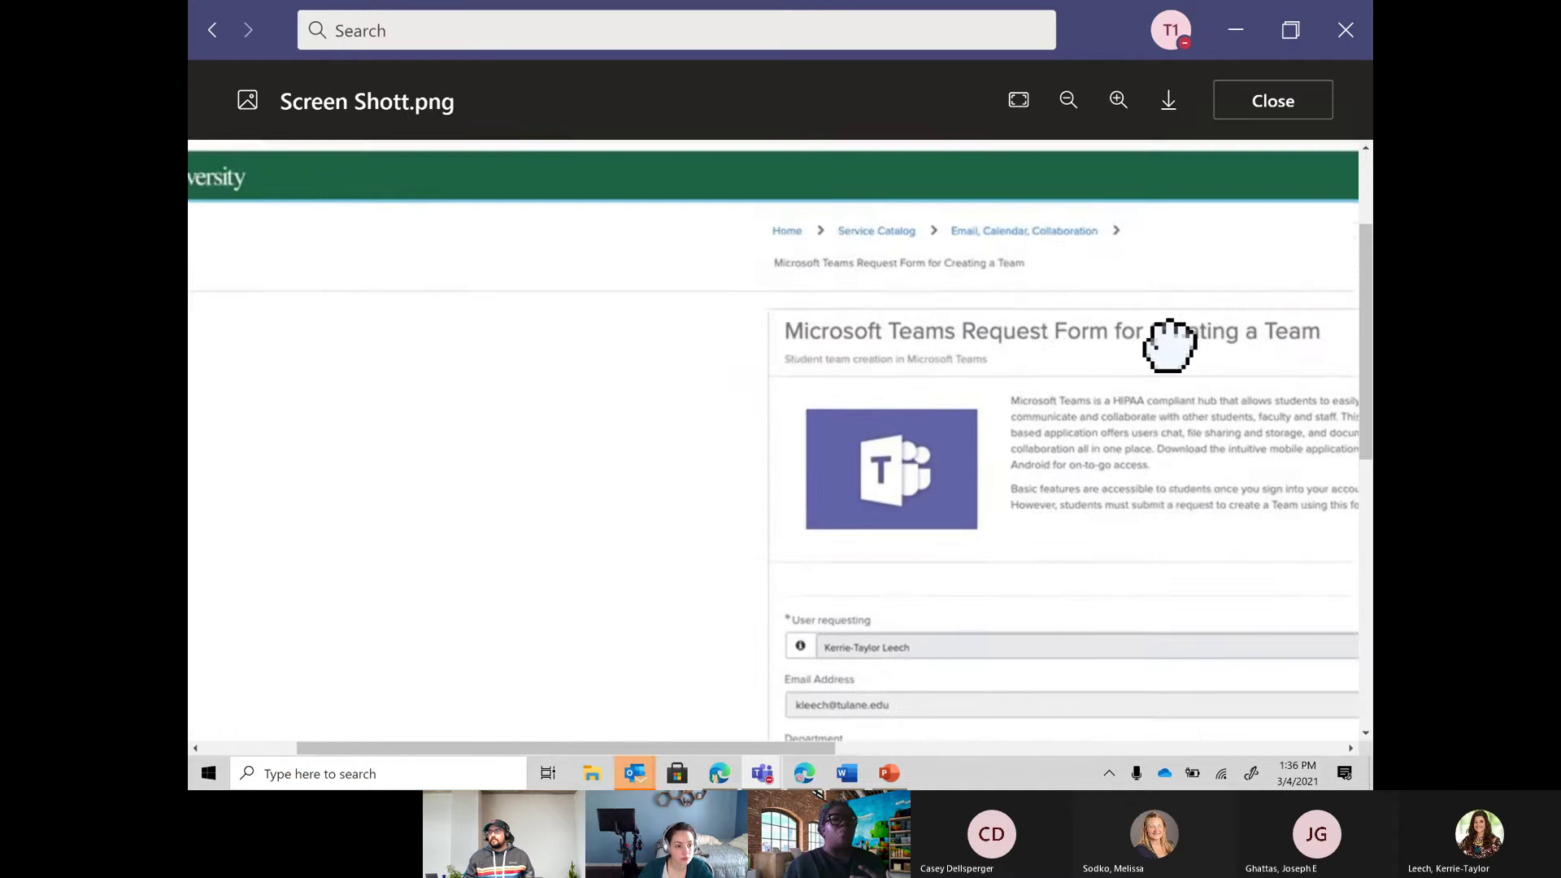
# Step: Review the form's requester details, sponsor, team name, purpose, acknowledgements and attachments sections, ending at the Order Now area
pyautogui.moveTo(1171, 342); pyautogui.dragTo(763, 192)
pyautogui.moveTo(787, 491); pyautogui.dragTo(756, 320)
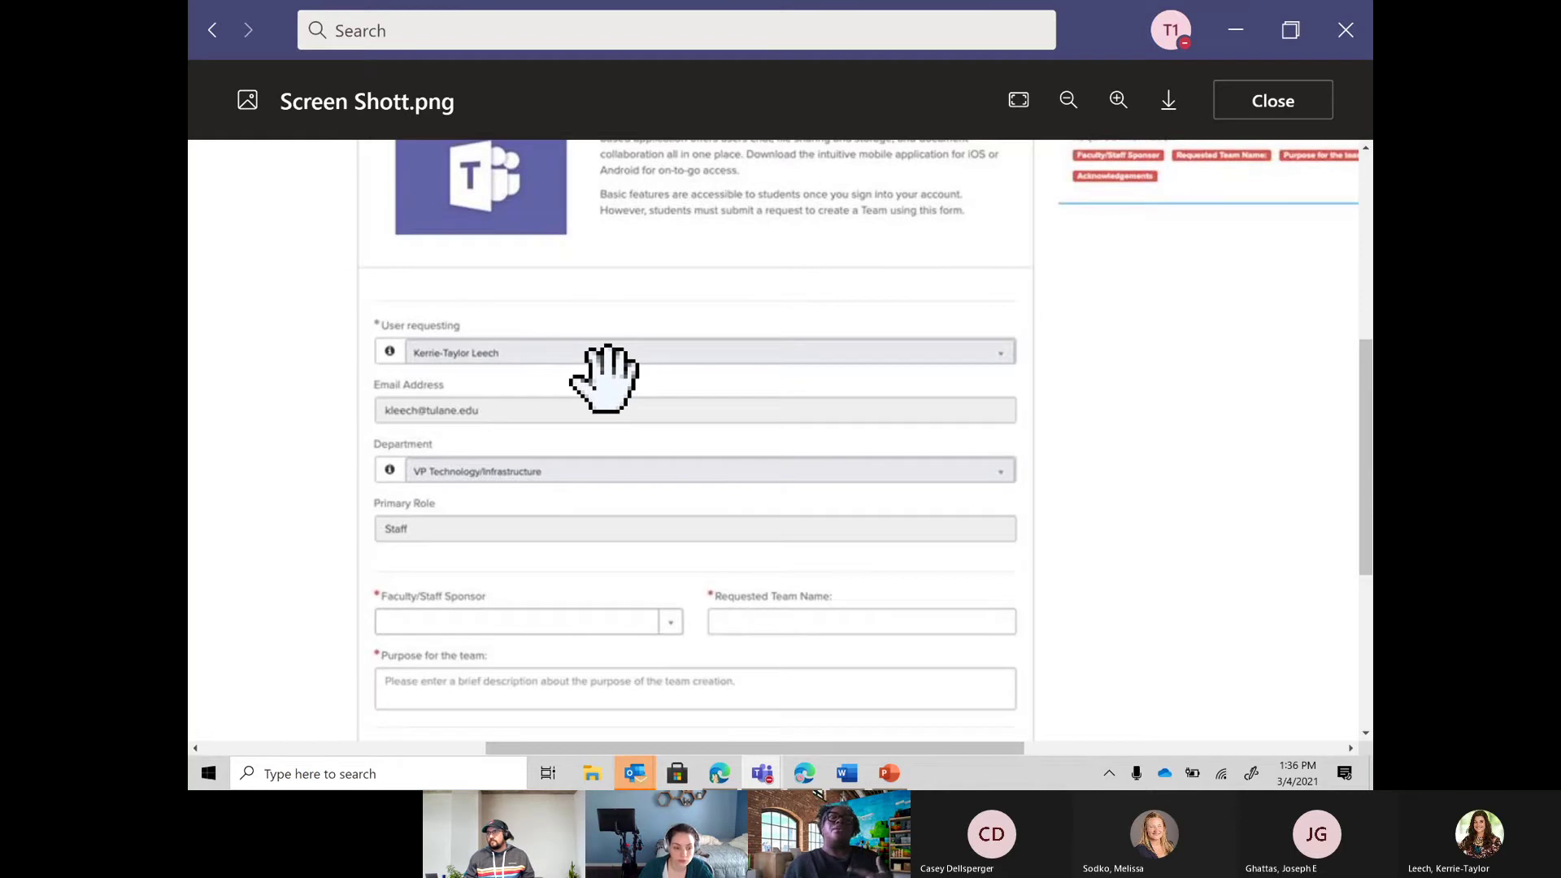
pyautogui.moveTo(602, 453); pyautogui.dragTo(574, 307)
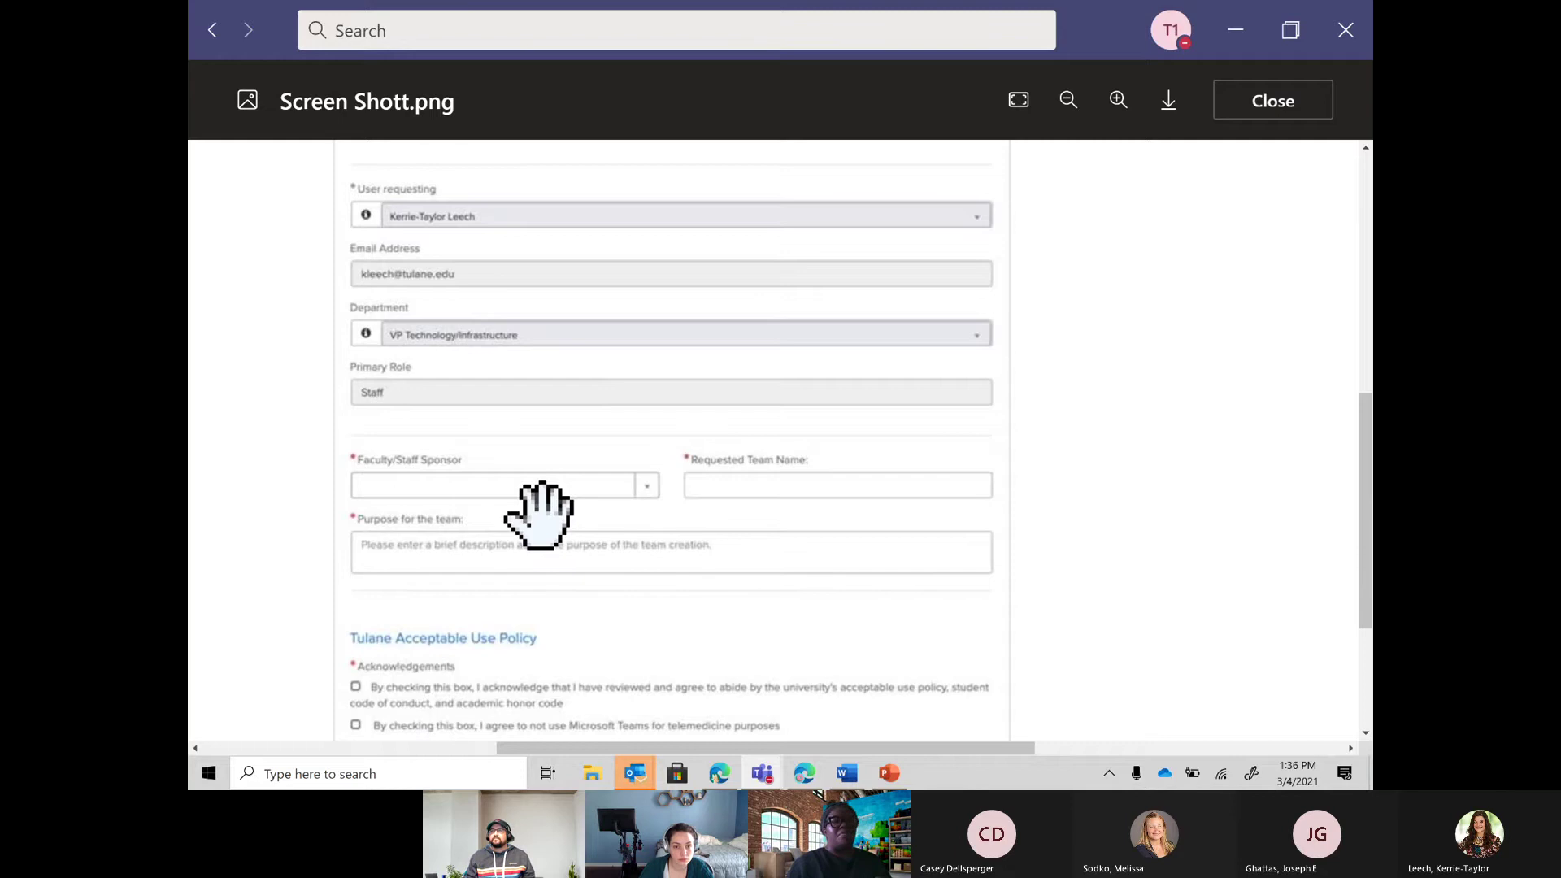
pyautogui.moveTo(539, 518); pyautogui.dragTo(521, 423)
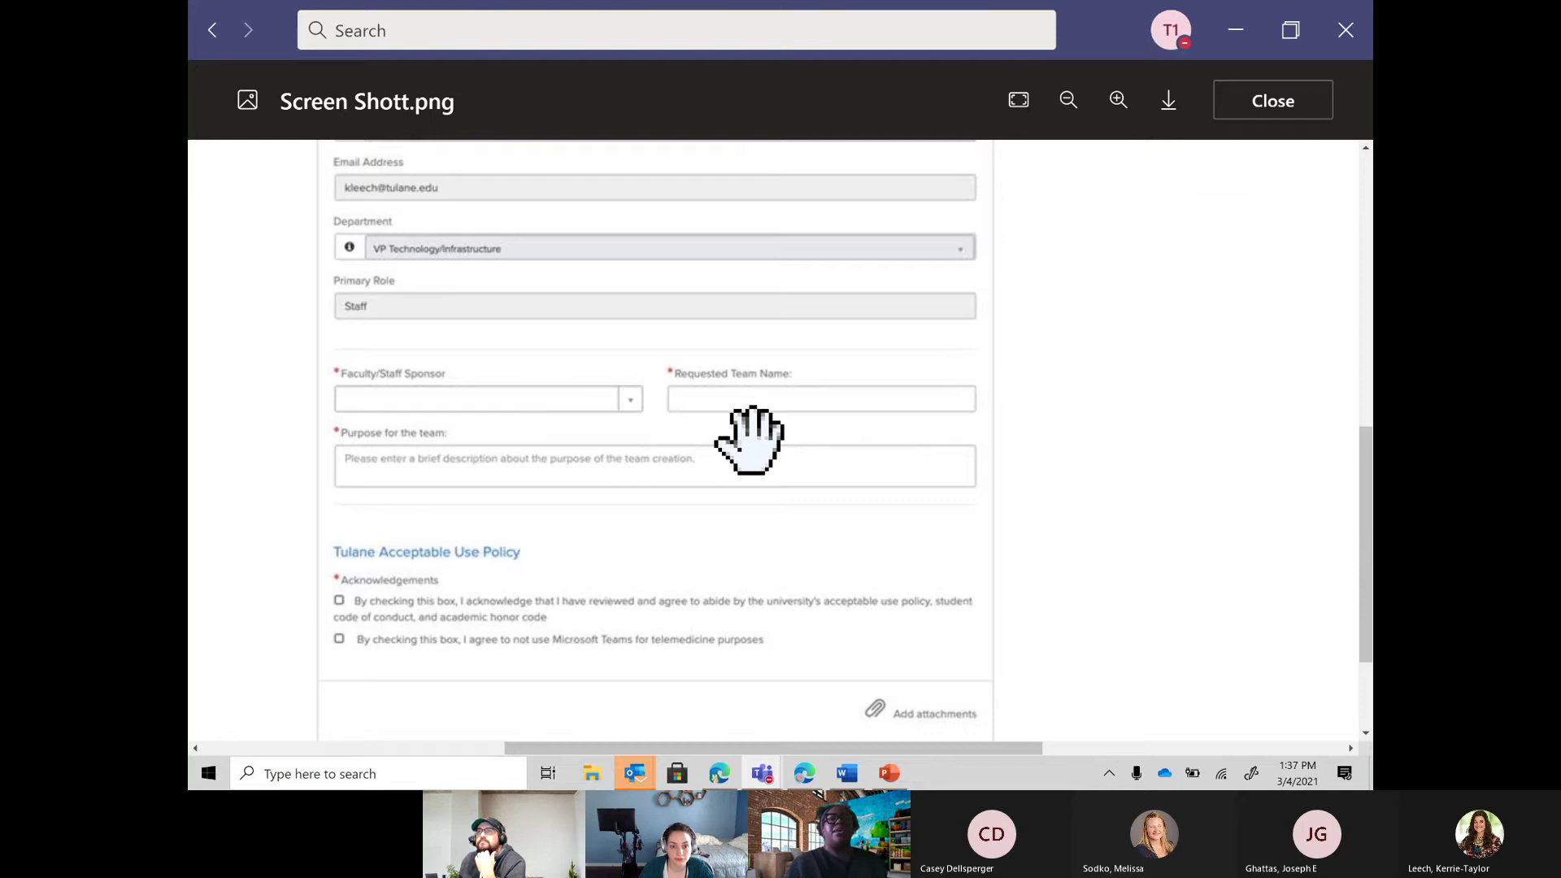
pyautogui.moveTo(729, 505); pyautogui.dragTo(735, 406)
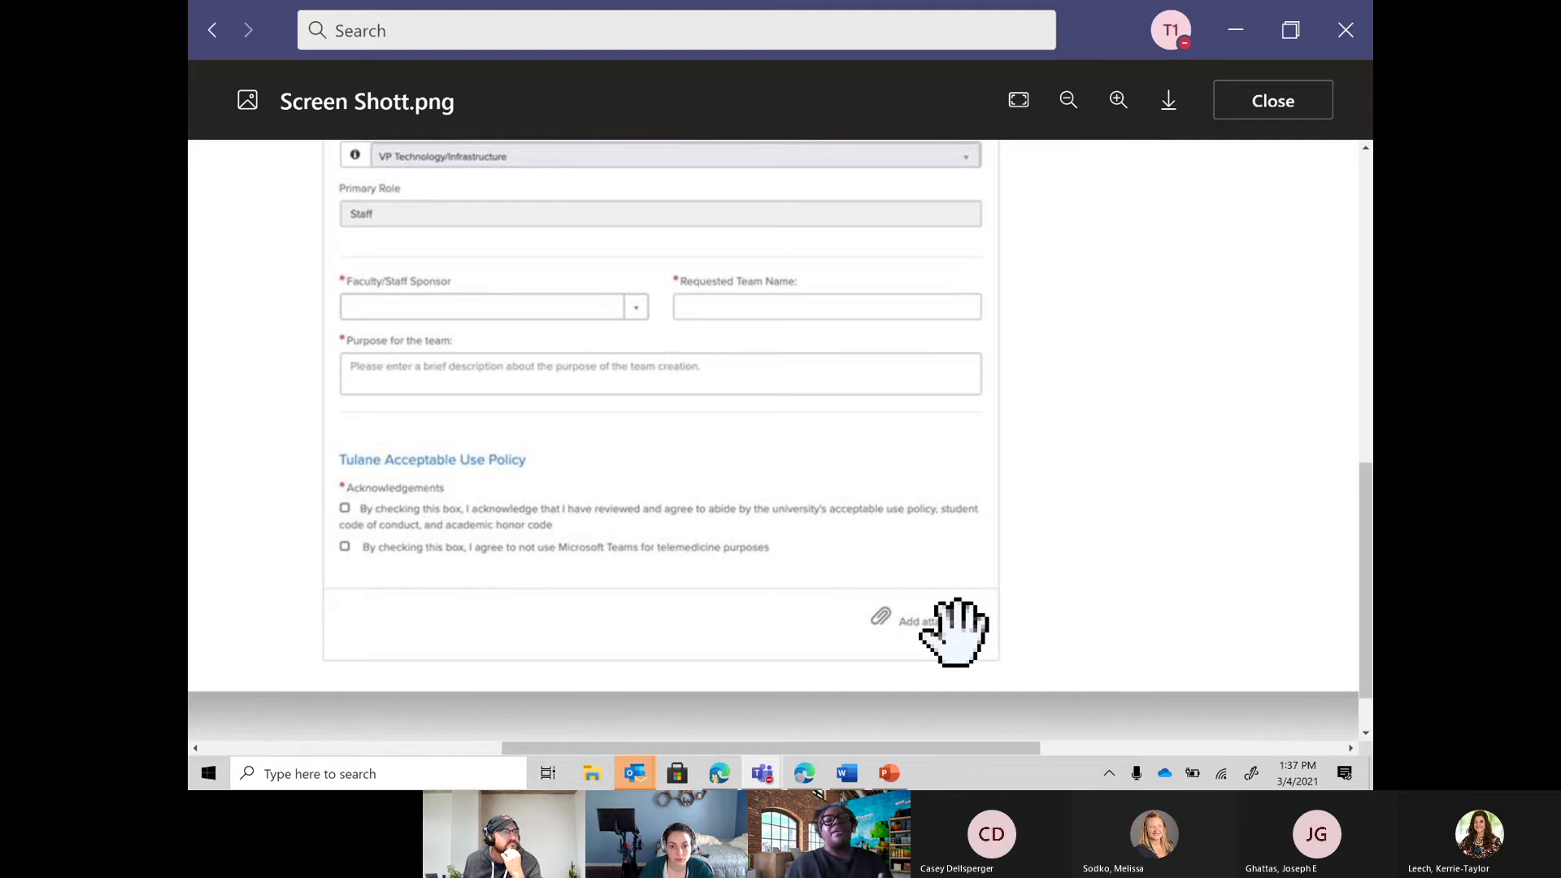
pyautogui.moveTo(1105, 422); pyautogui.dragTo(976, 637)
pyautogui.moveTo(1043, 406); pyautogui.dragTo(944, 676)
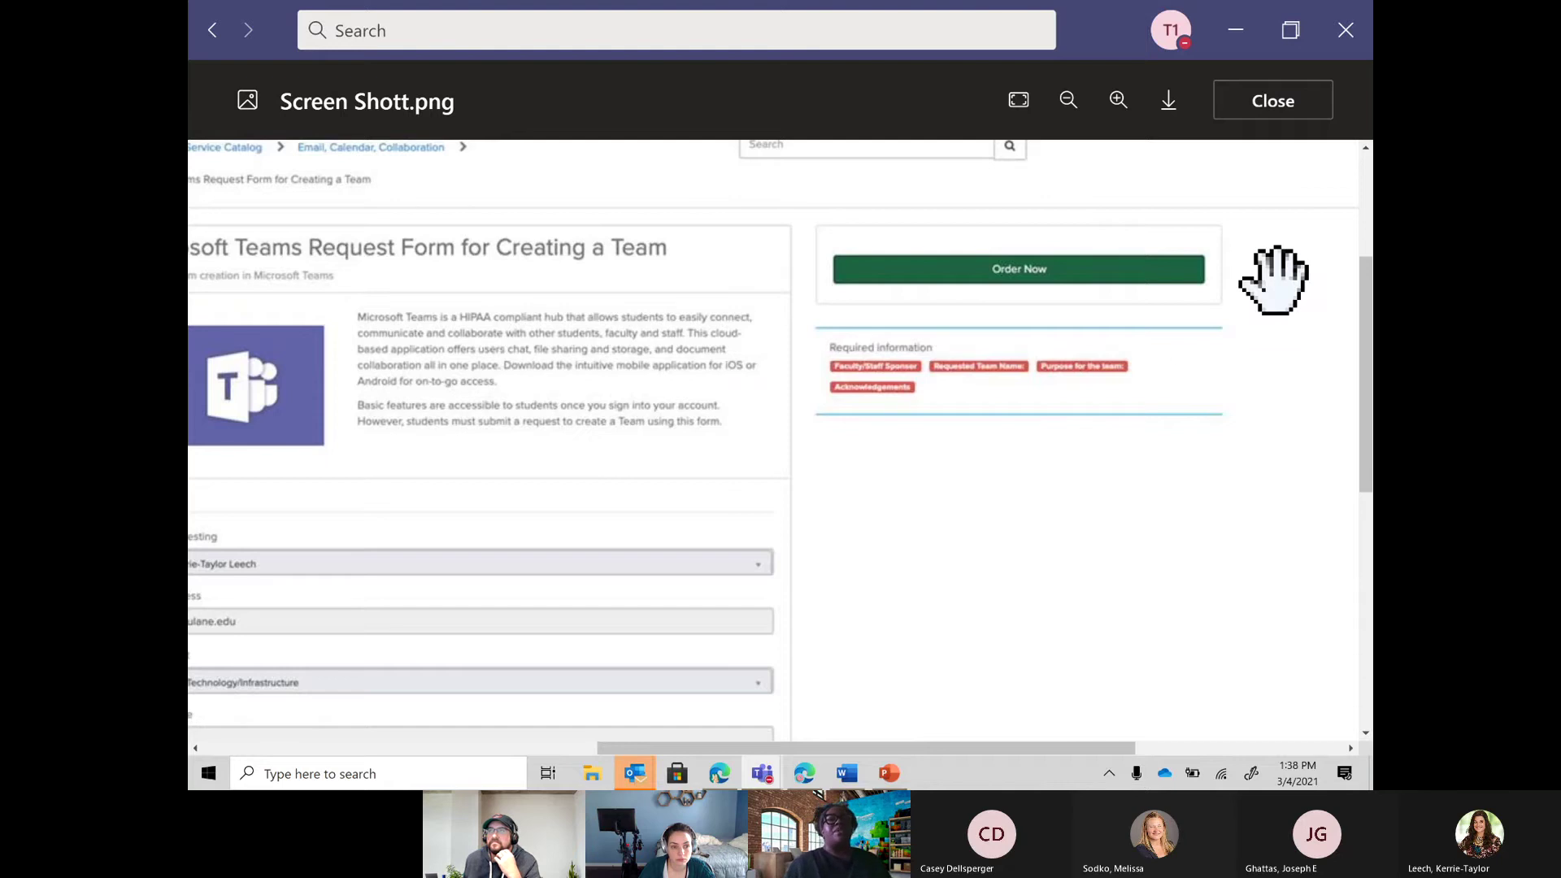
# Step: Close the screenshot and open the BA- Delta Sigma Theta team
pyautogui.click(1293, 118)
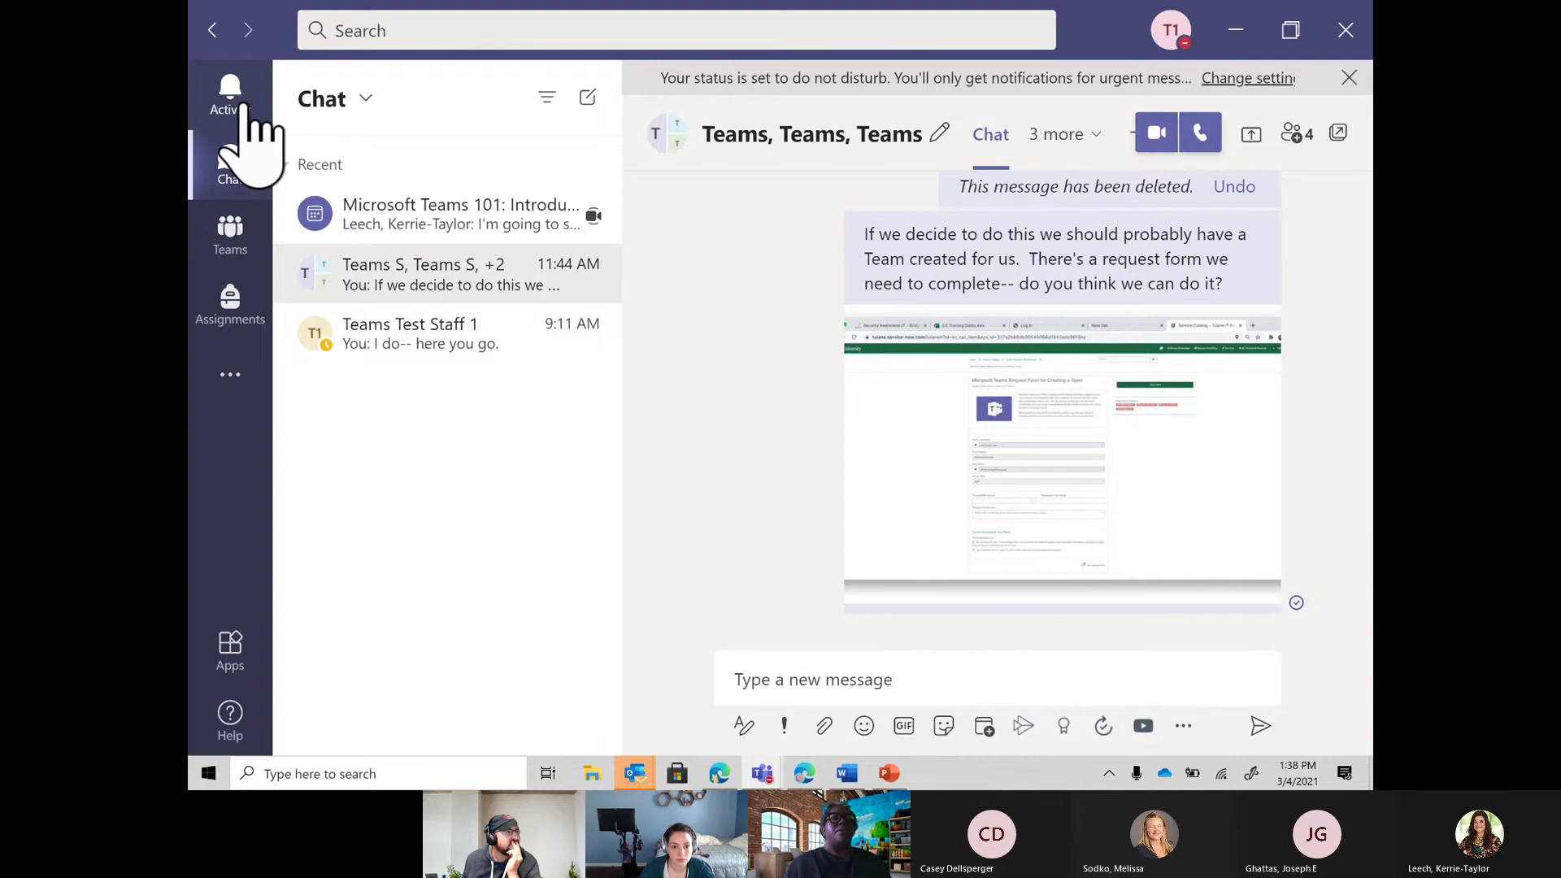
pyautogui.click(238, 237)
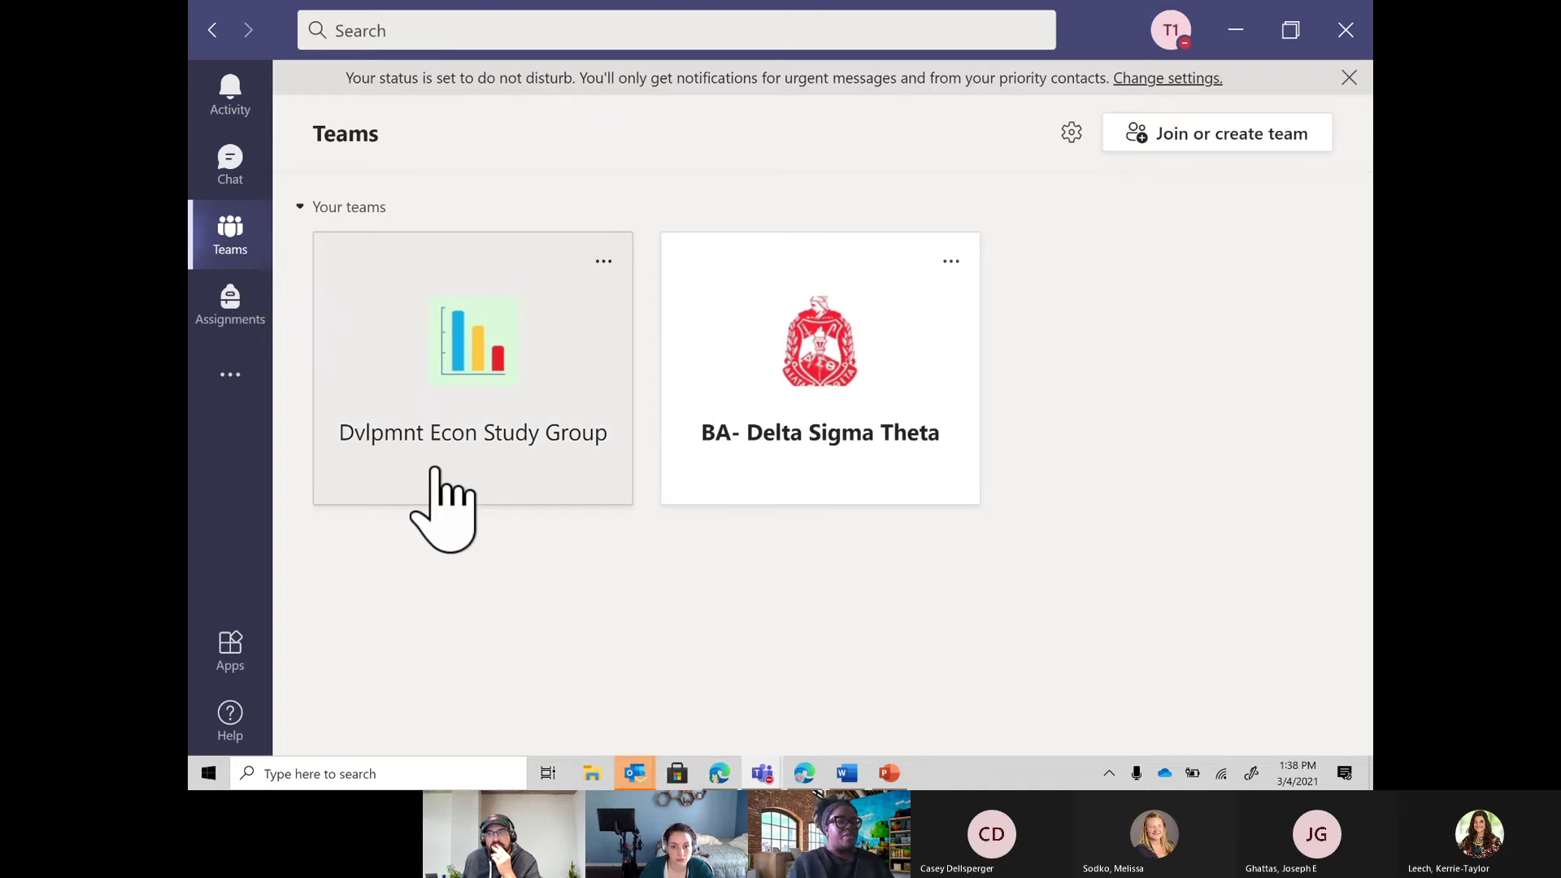
pyautogui.click(814, 407)
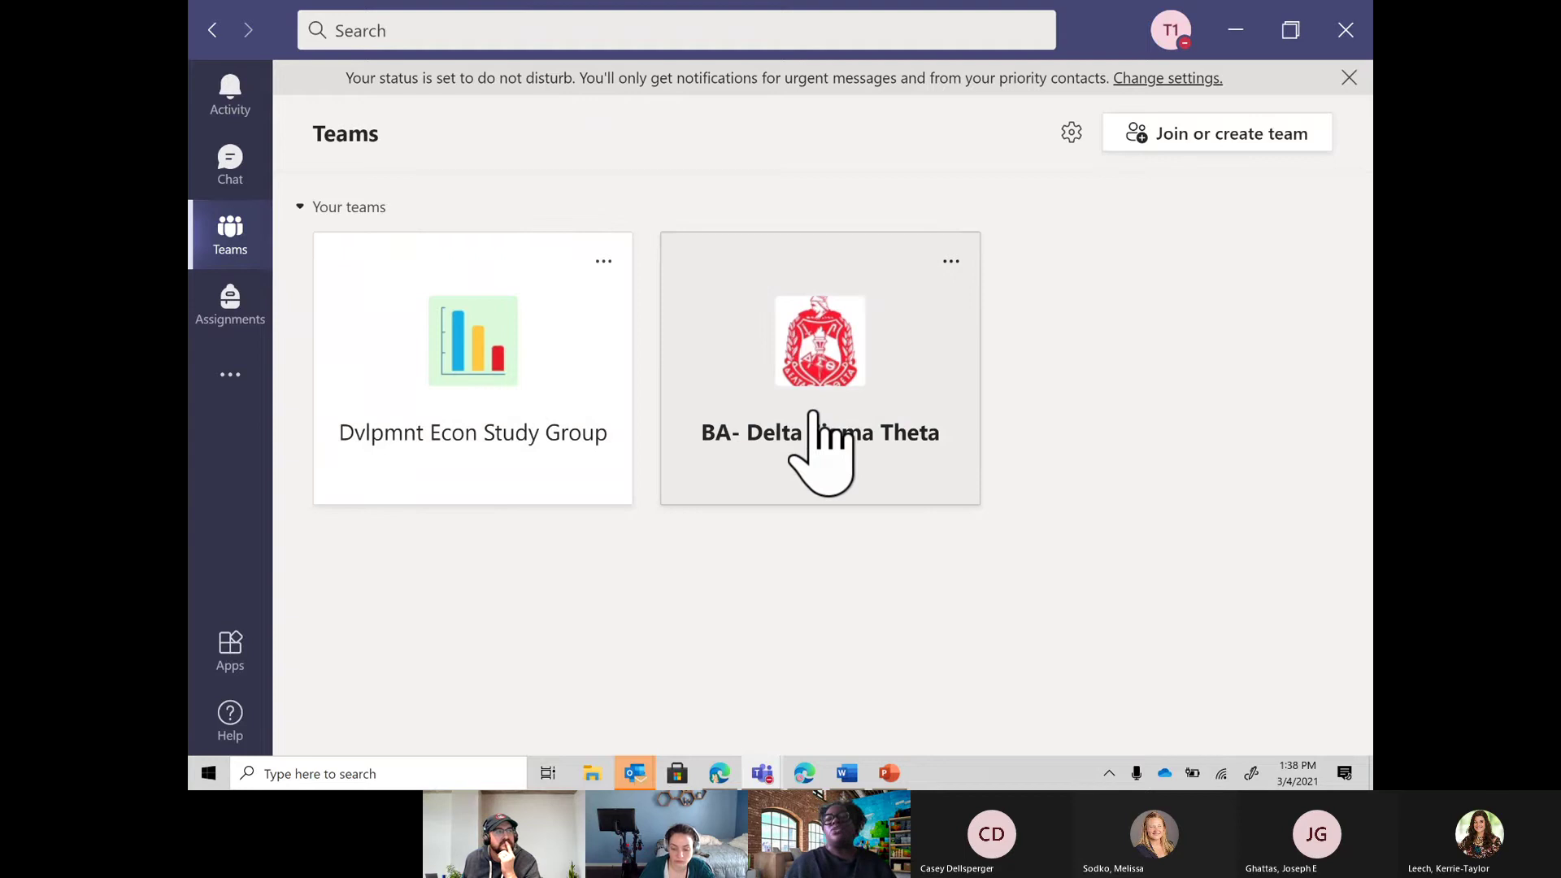
pyautogui.click(827, 390)
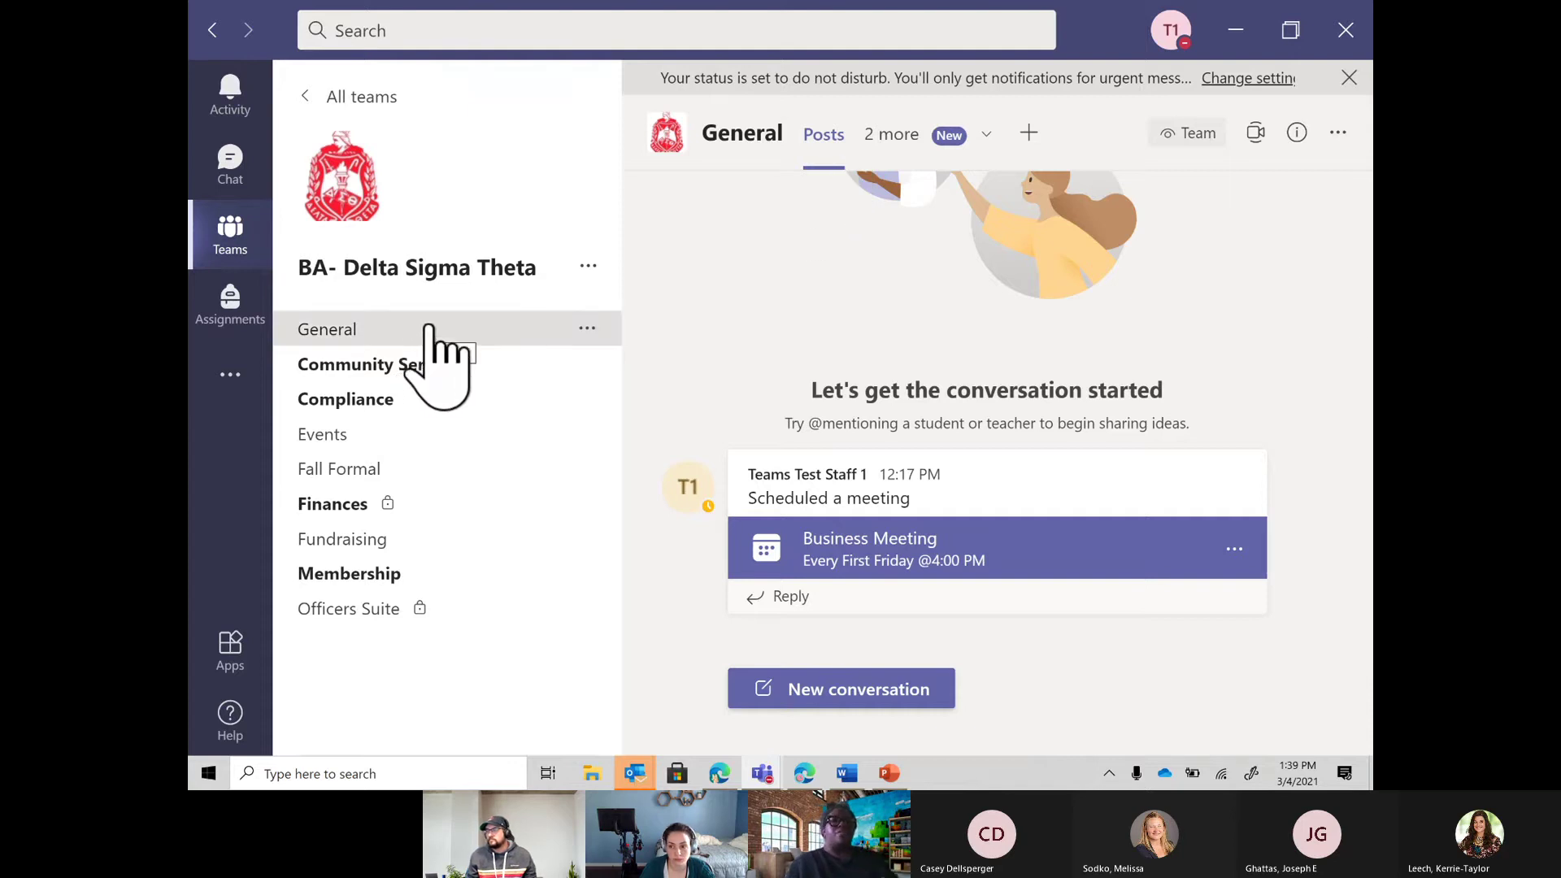
# Step: Return to the overview of all teams and reopen the BA- Delta Sigma Theta team
pyautogui.moveTo(968, 570)
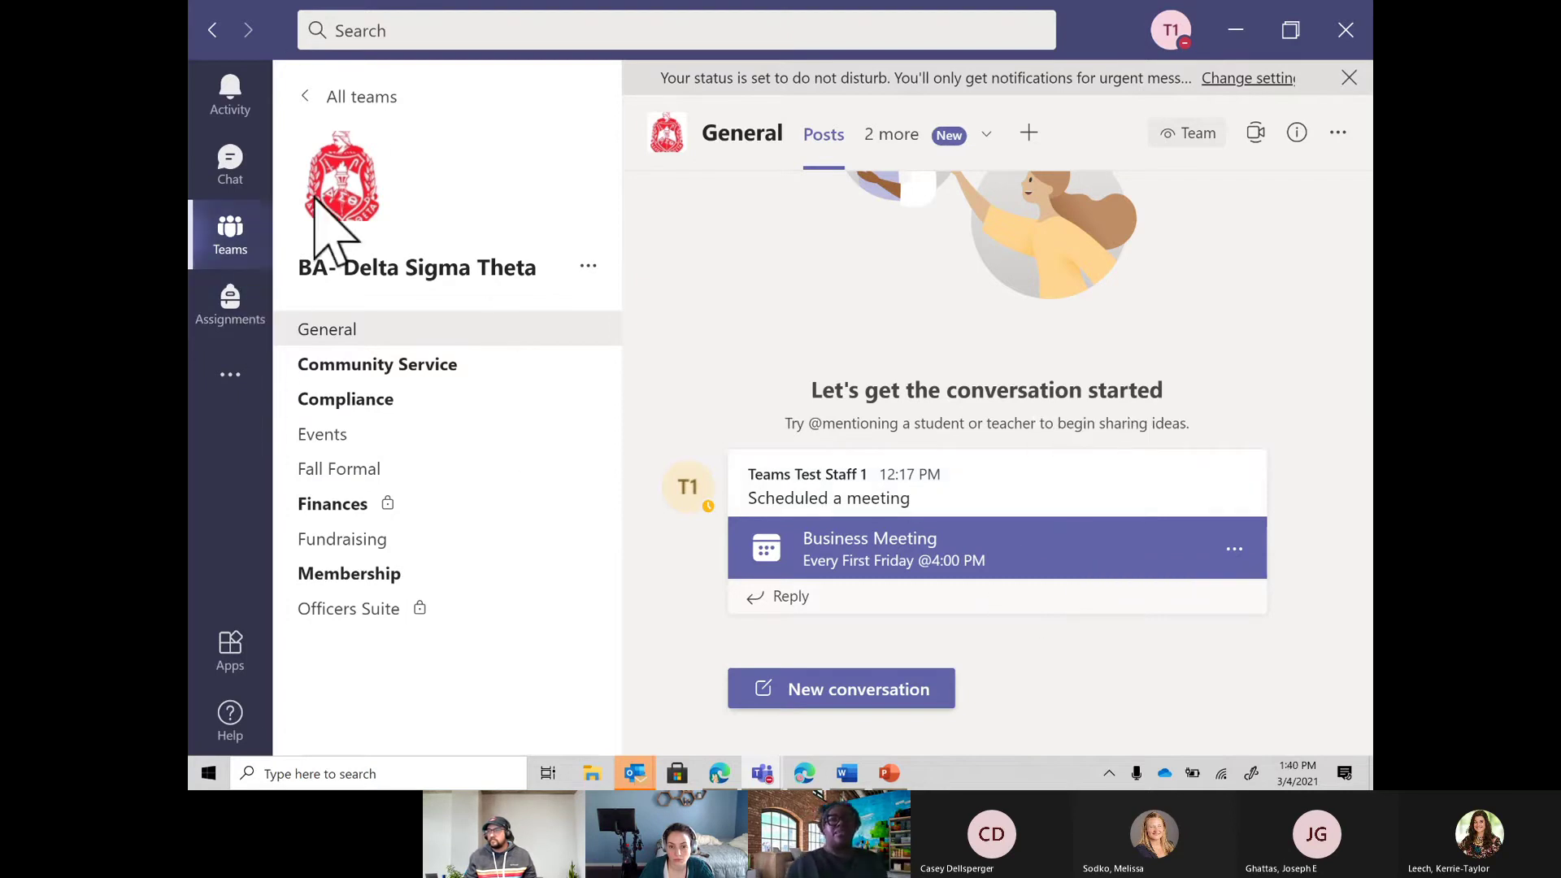
pyautogui.click(312, 98)
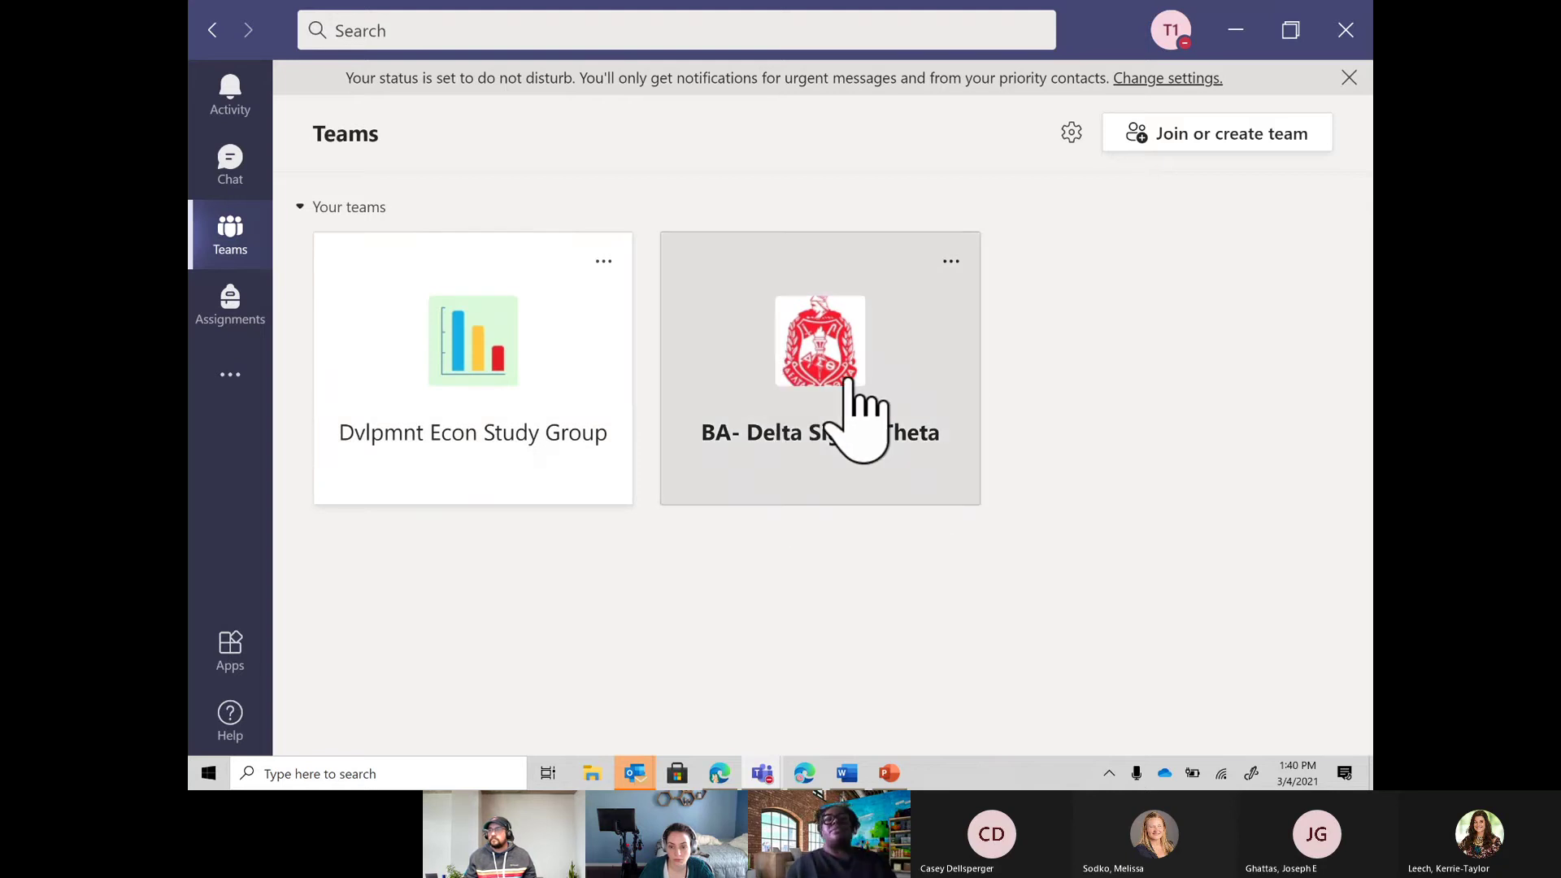
pyautogui.click(852, 383)
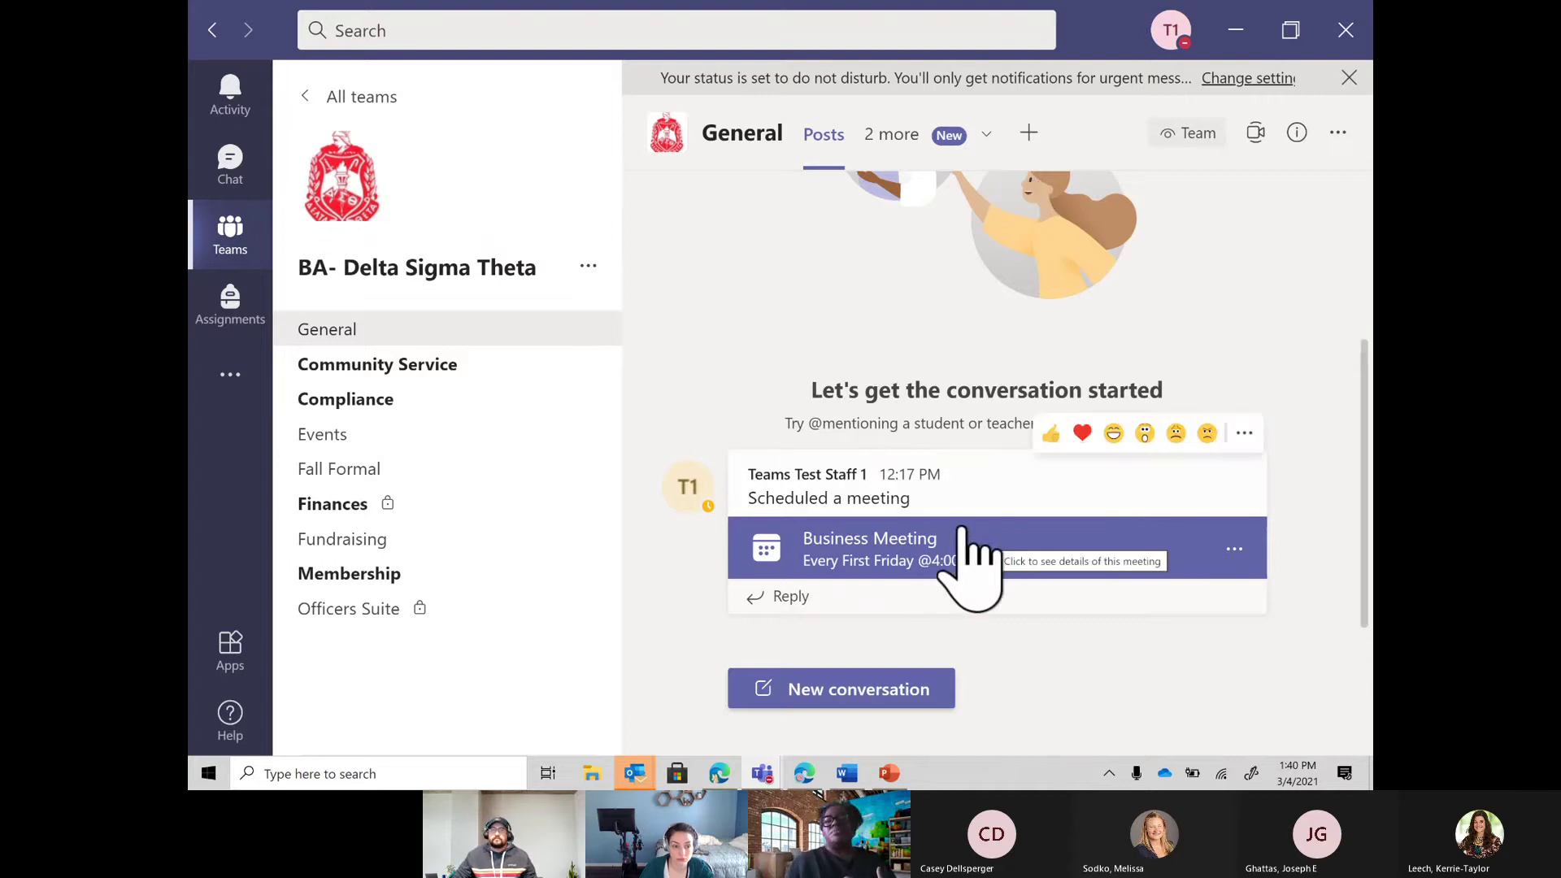
# Step: Open the General channel's GENERAL CALENDAR and view Friday the 5th's Business Meeting
pyautogui.click(968, 148)
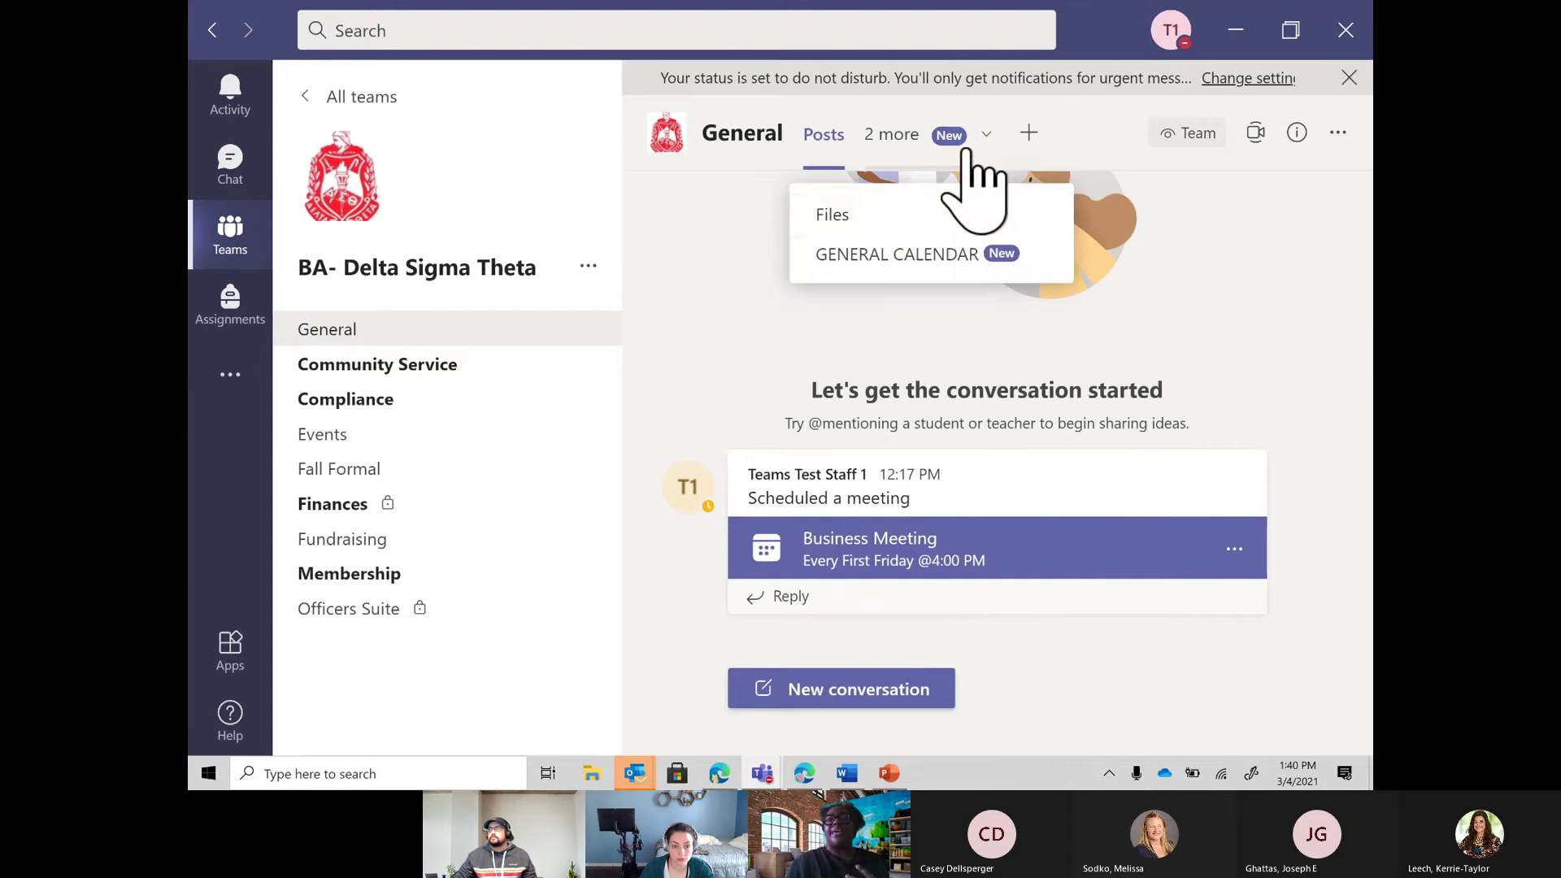
pyautogui.click(966, 255)
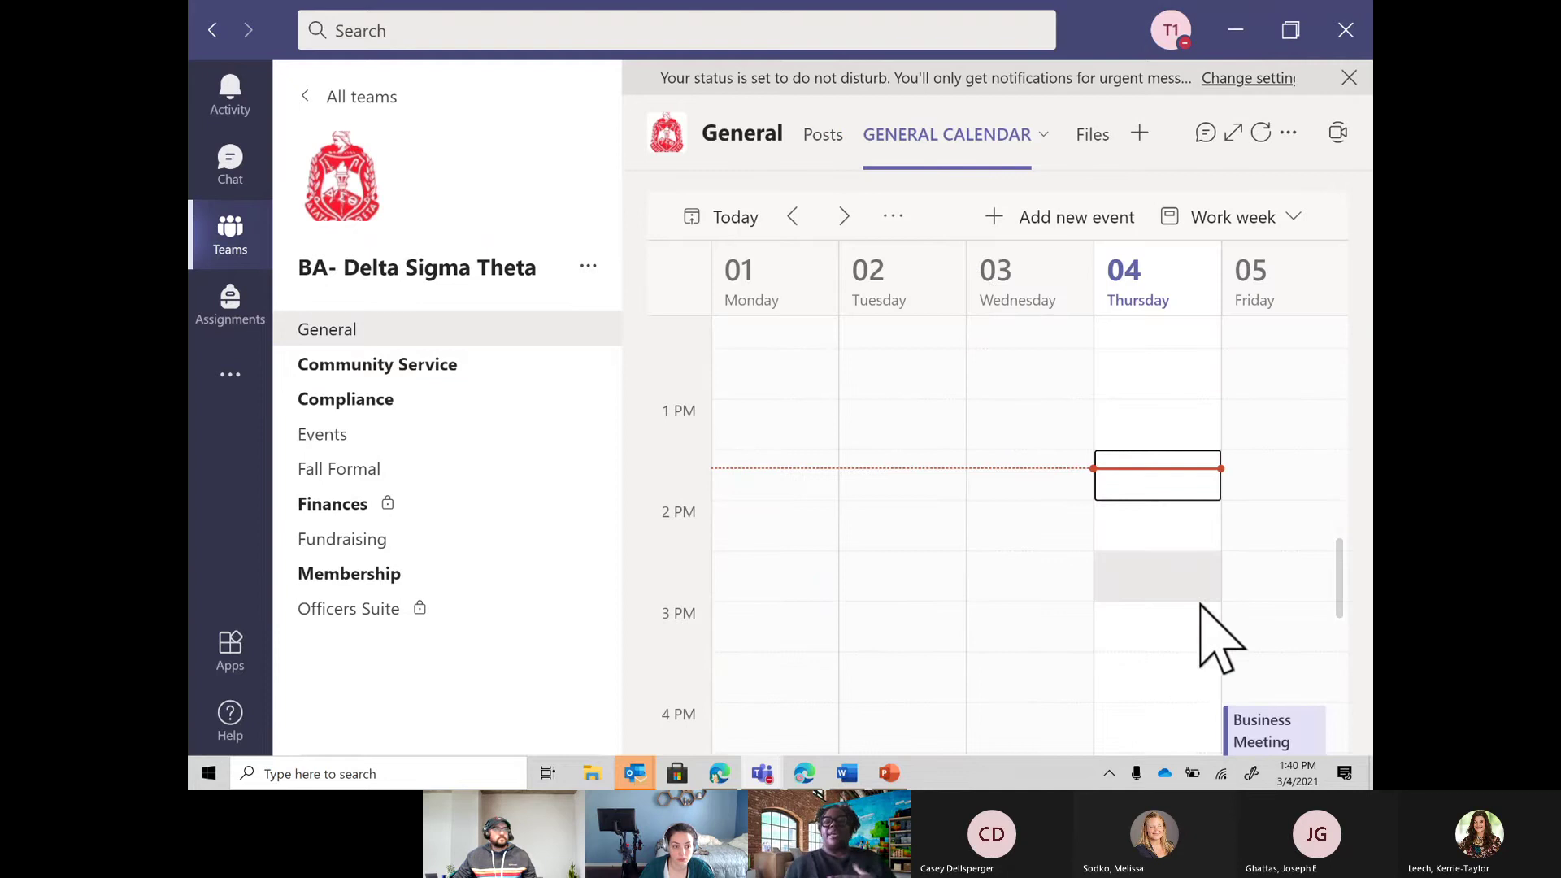
pyautogui.scroll(-3, 1202, 639)
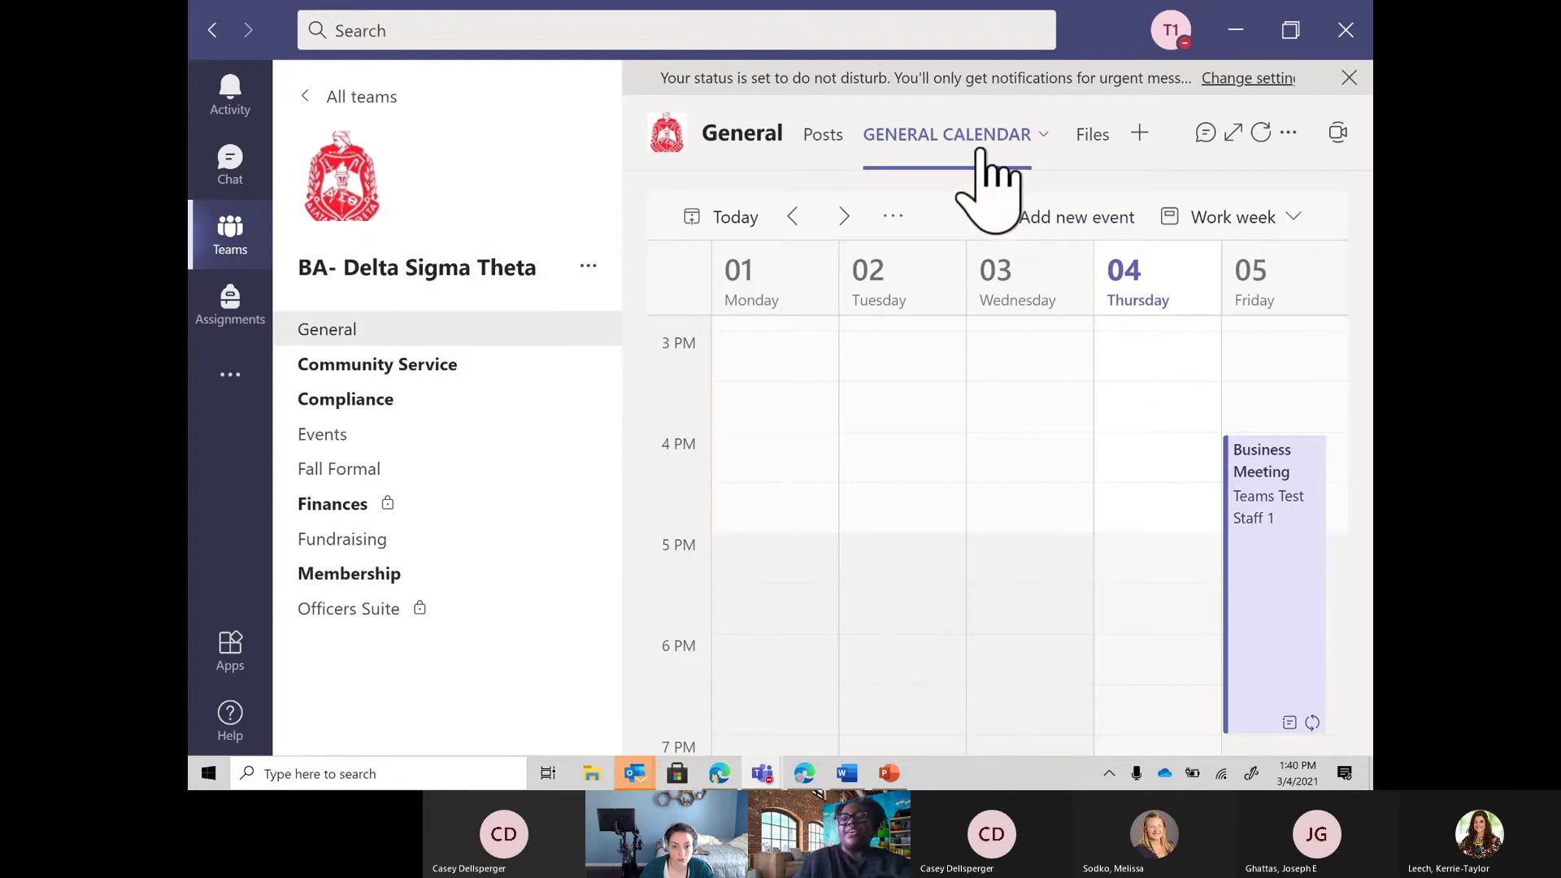
# Step: Advance the calendar to the work week starting Monday the 29th and look at Friday the 2nd's Business Meeting
pyautogui.click(844, 216)
pyautogui.click(844, 217)
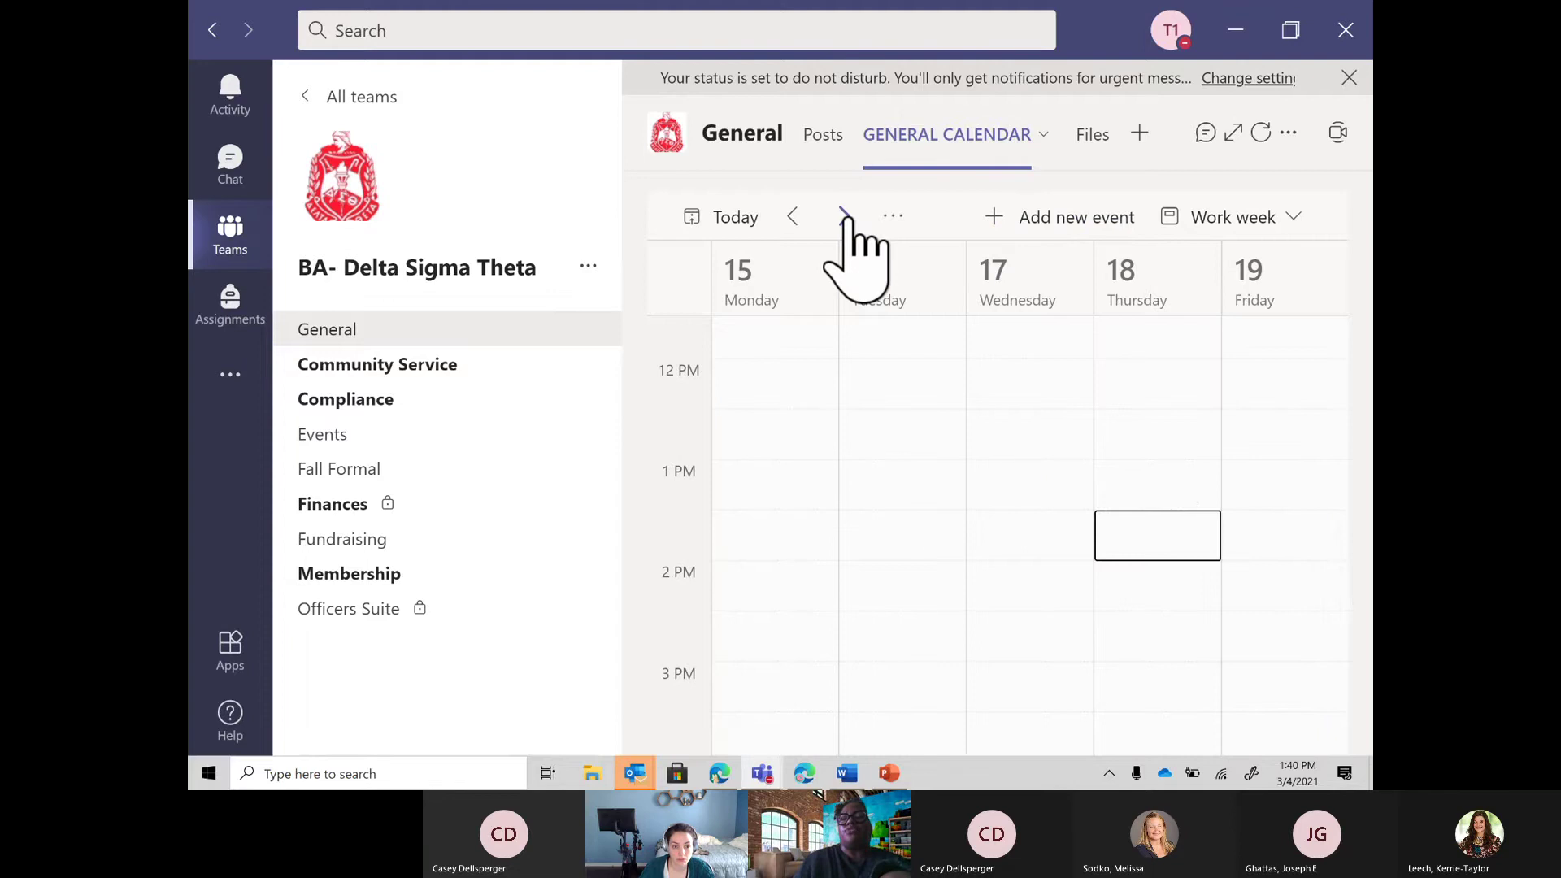
pyautogui.click(844, 216)
pyautogui.click(844, 216)
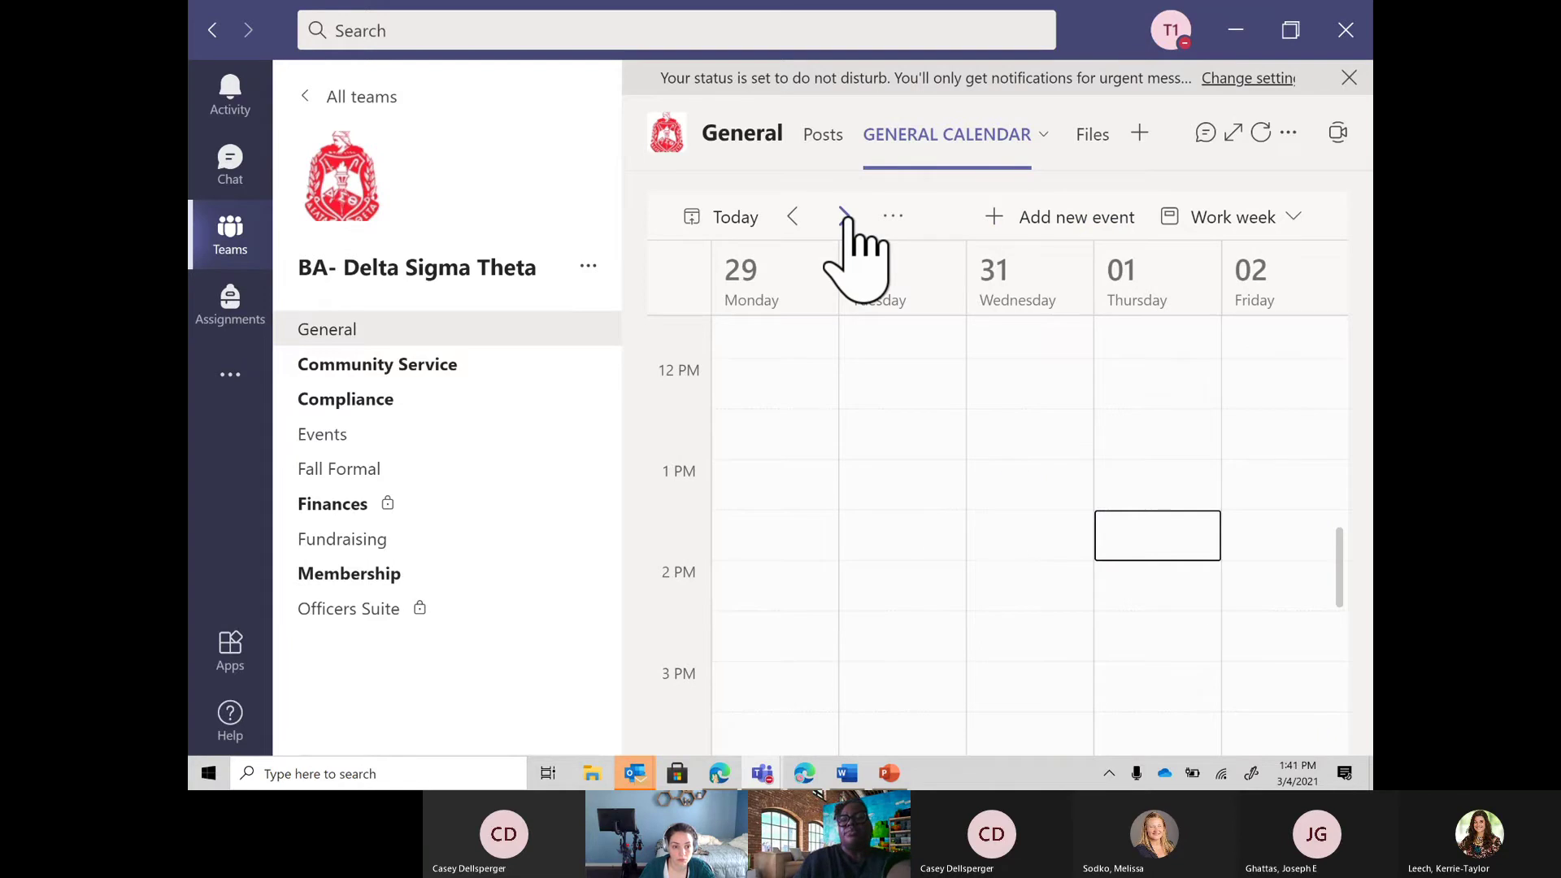
pyautogui.scroll(-5, 1084, 543)
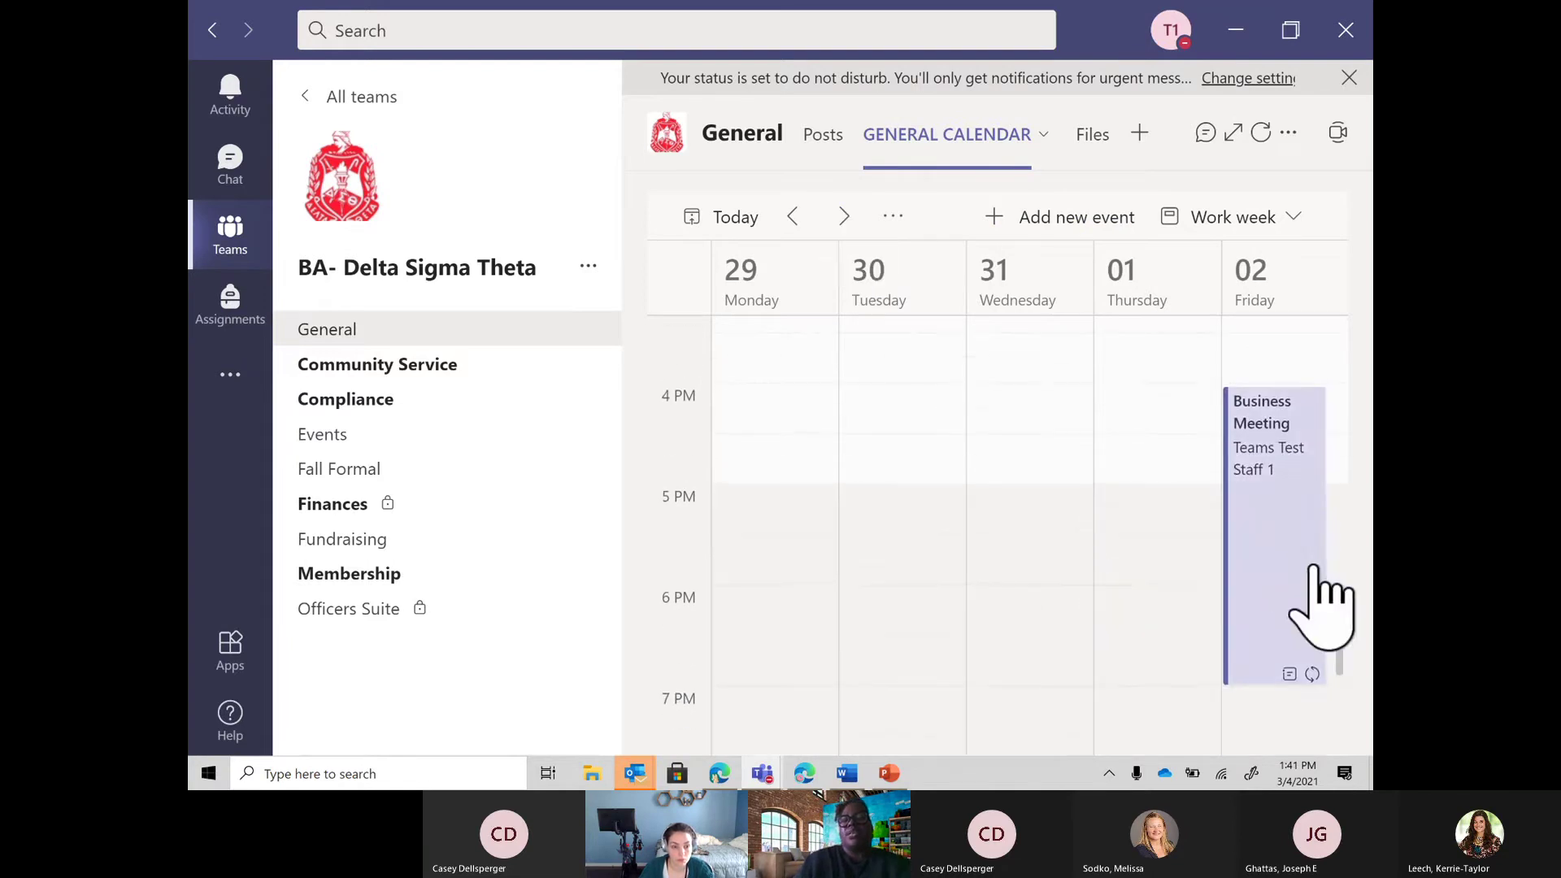
# Step: Start a new event in the General channel calendar titled Emergency Meeting and date it Mar 5, 2021
pyautogui.click(1065, 213)
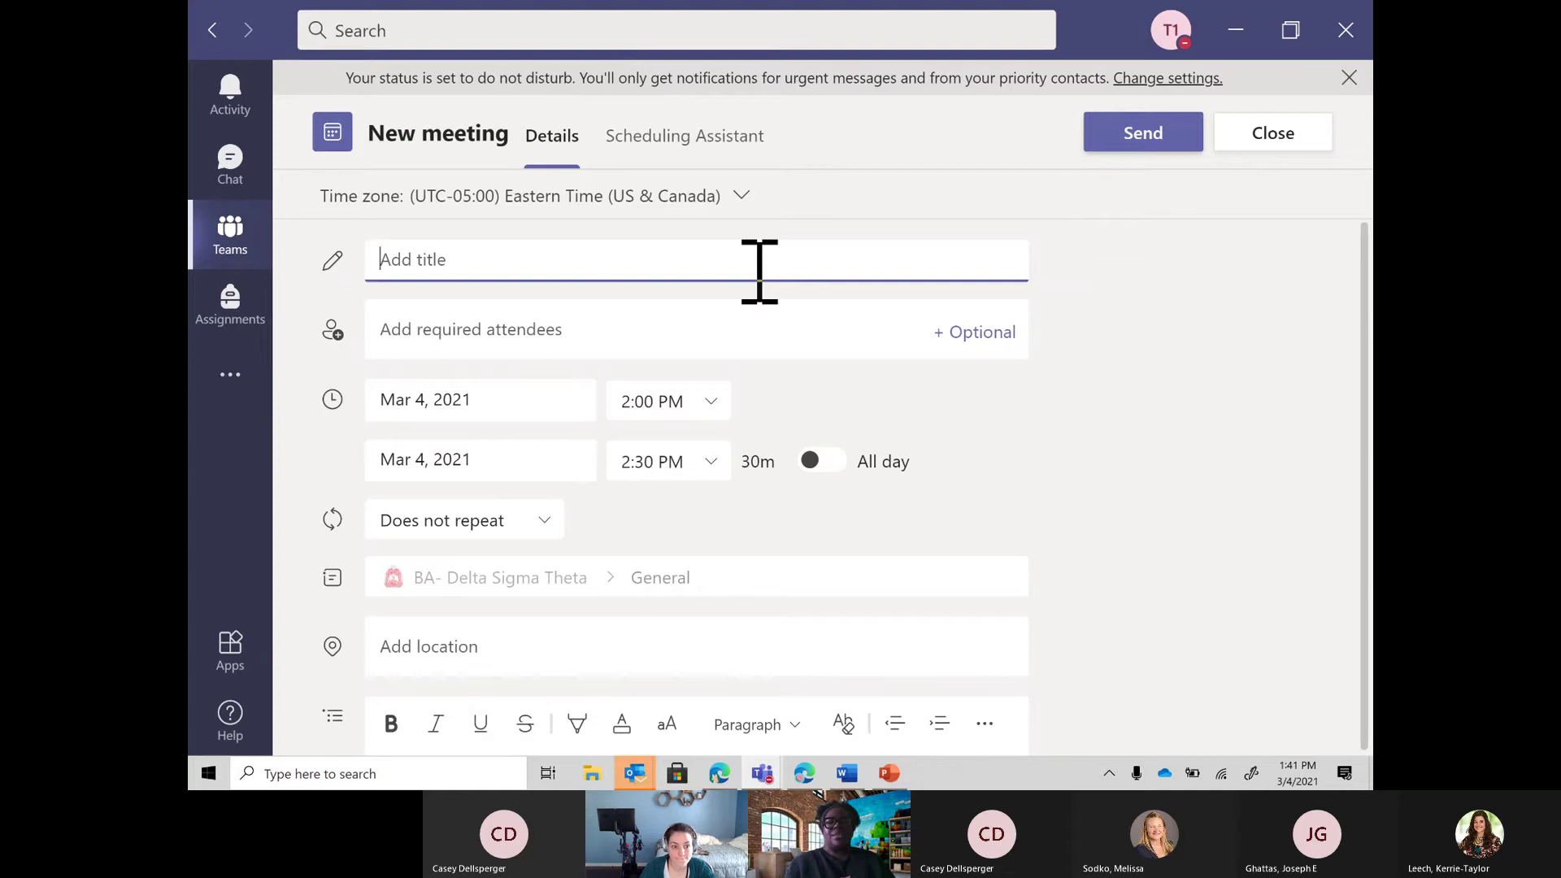
pyautogui.write('Emerge')
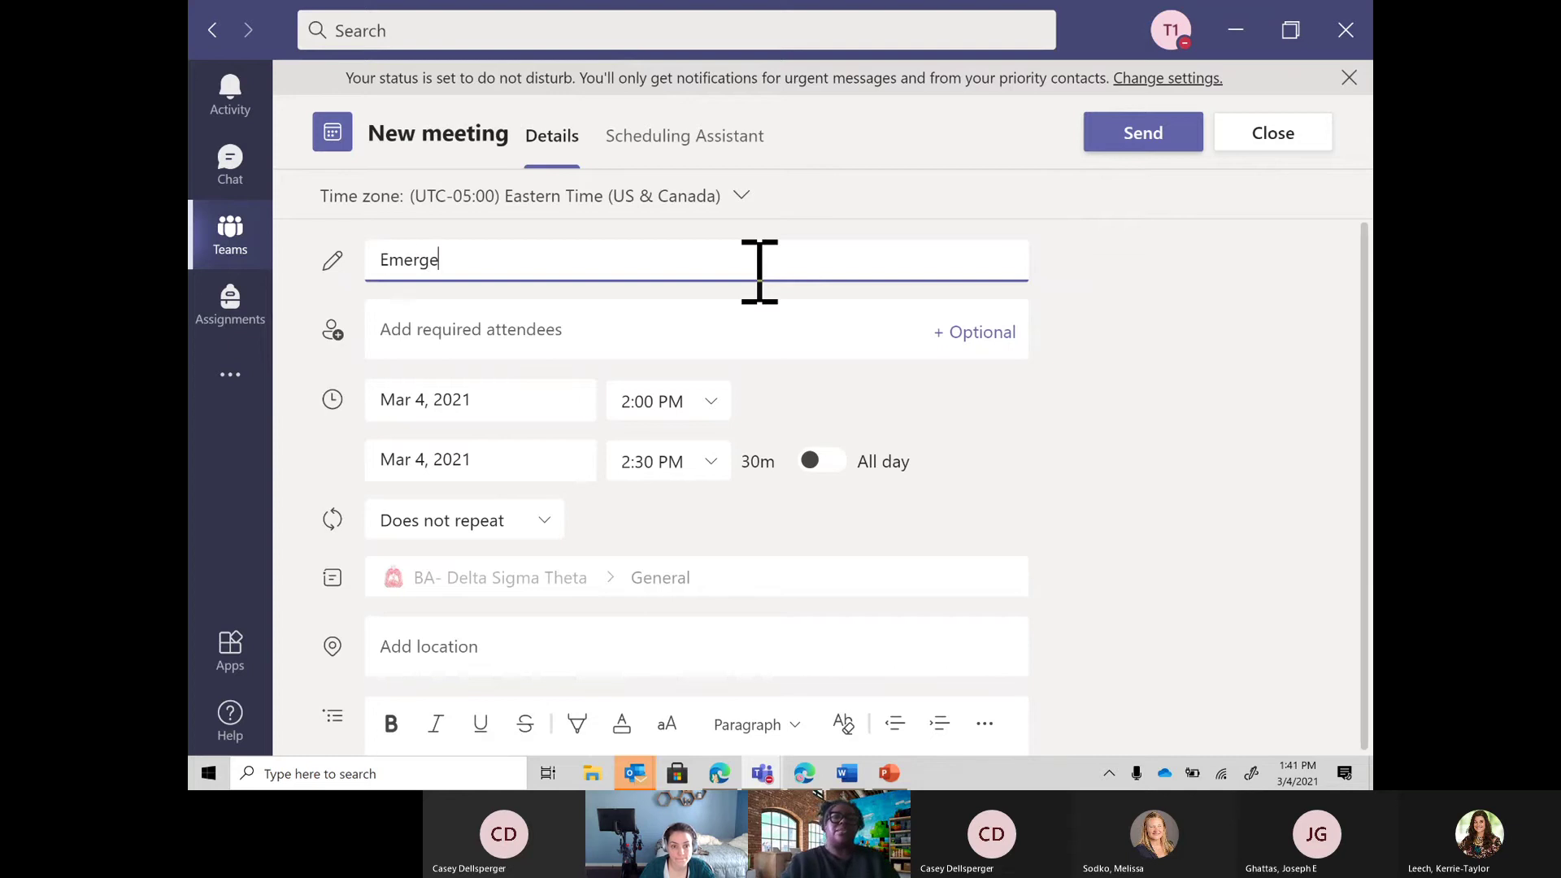
pyautogui.write('ncy Meeting')
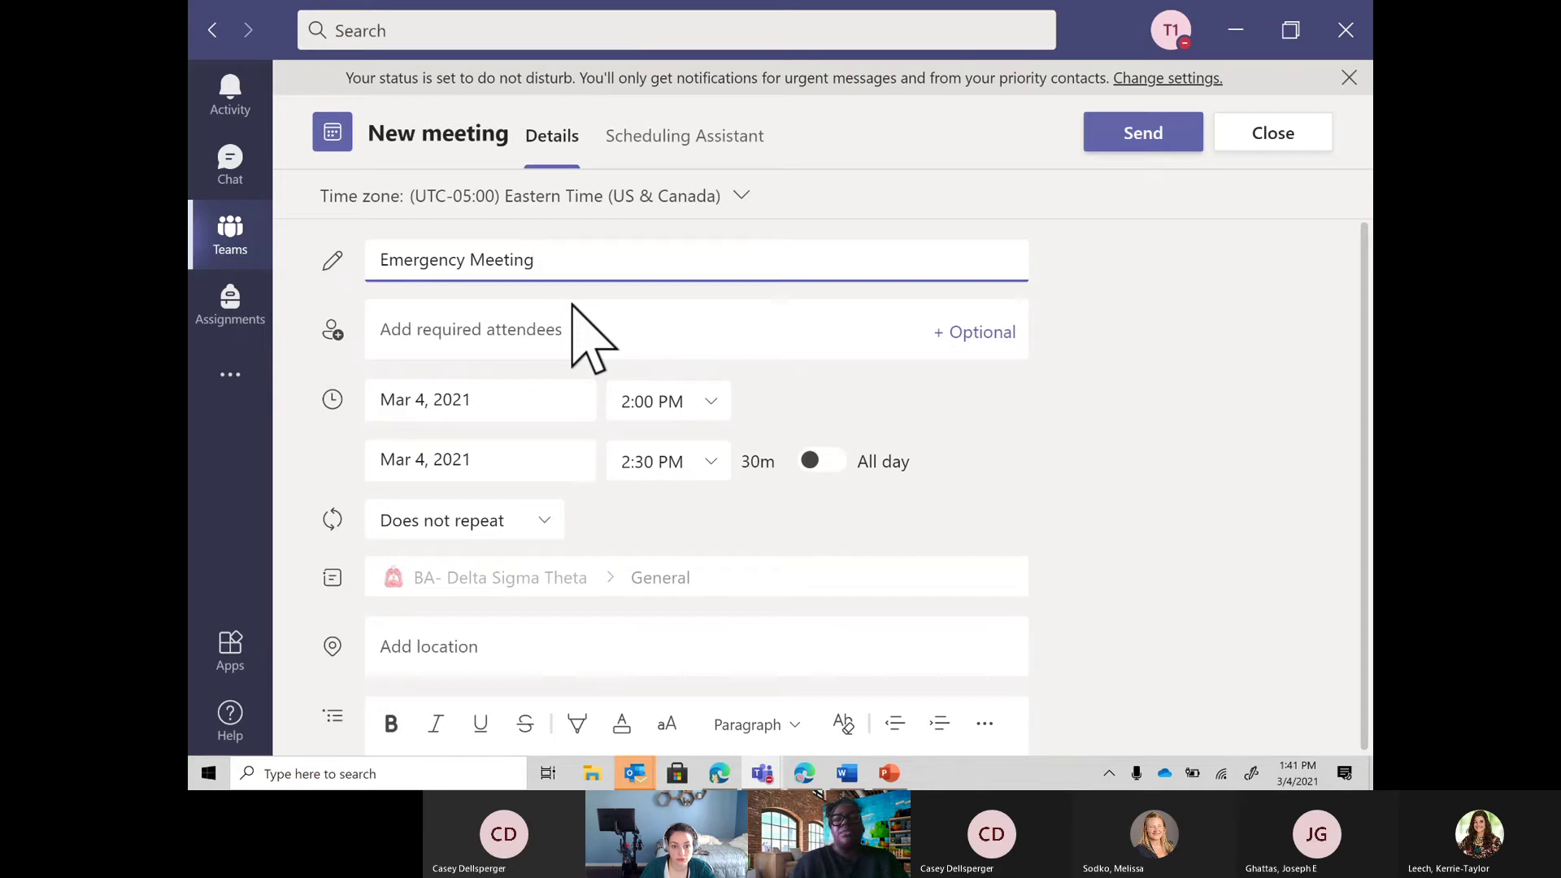
pyautogui.click(523, 404)
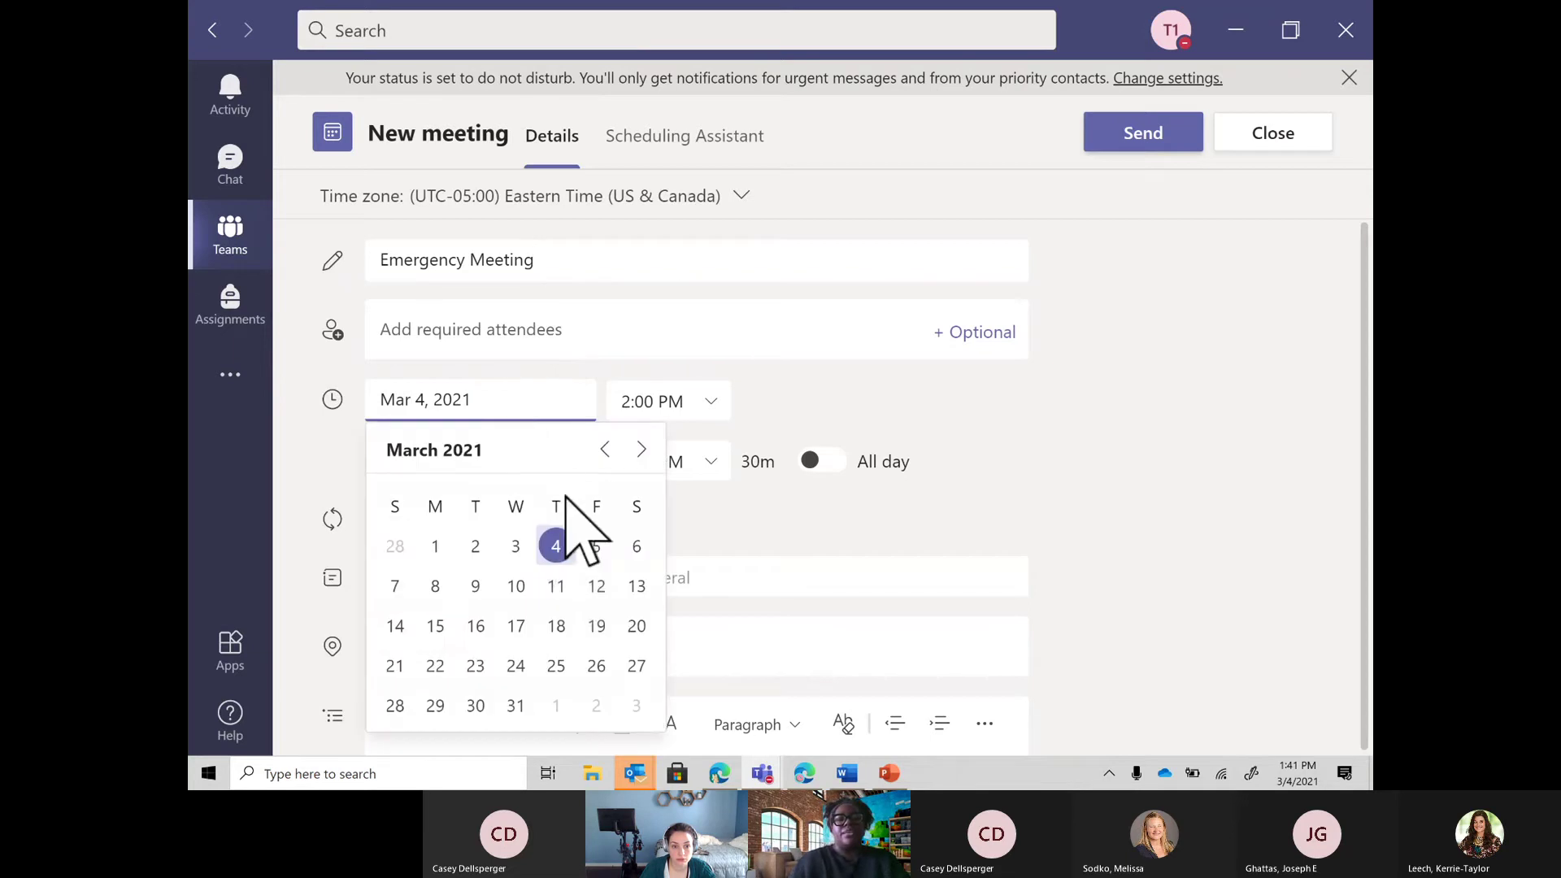
pyautogui.click(587, 549)
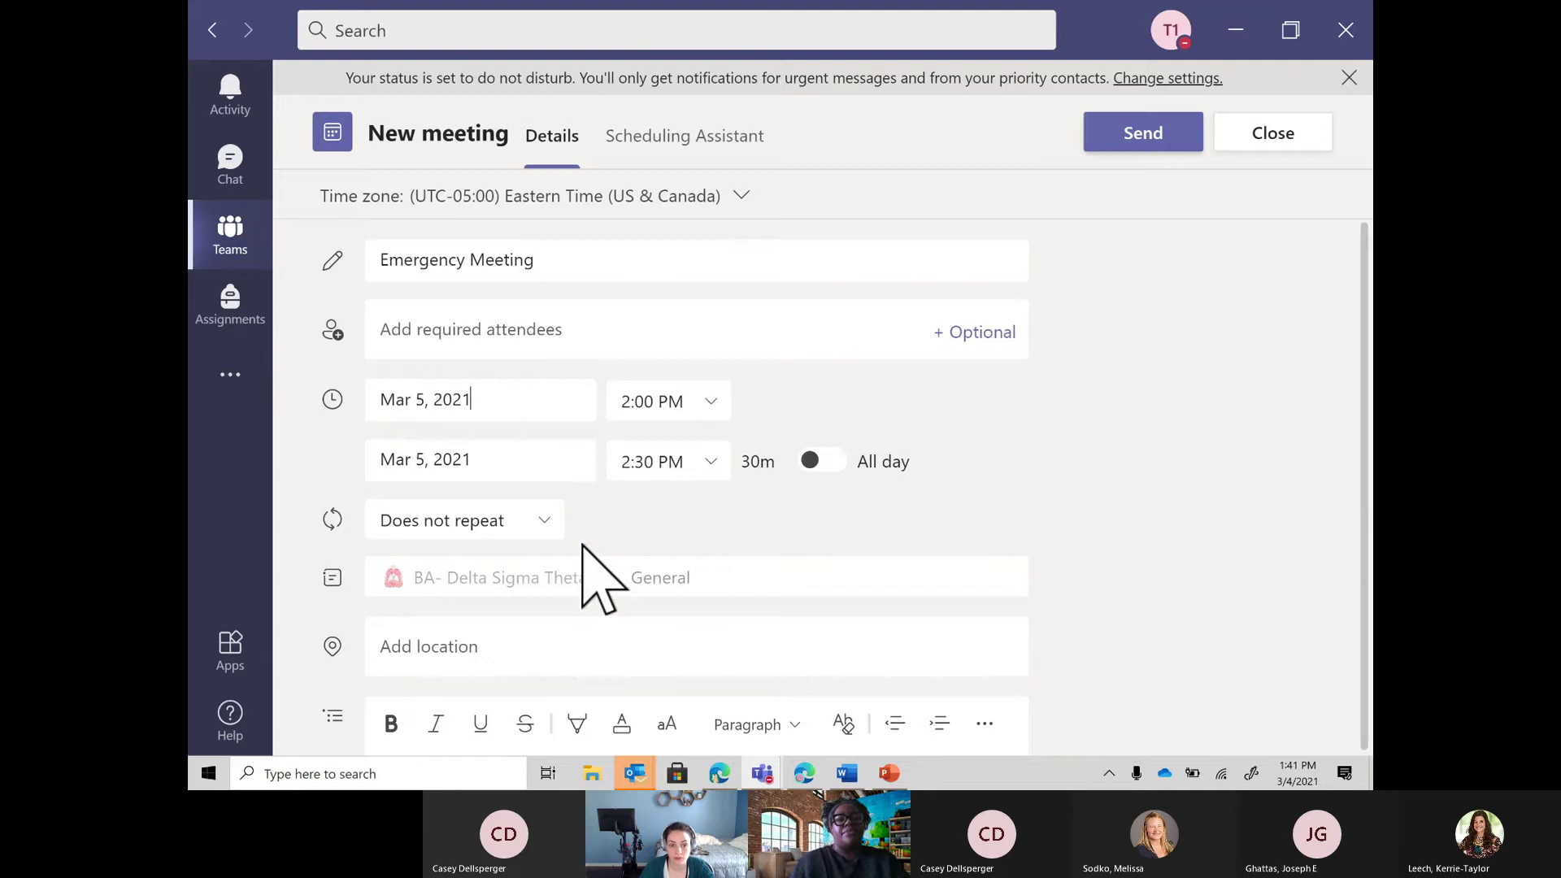
# Step: Set the meeting to run from 7:00 AM to 8:00 AM and send it to the channel
pyautogui.click(692, 411)
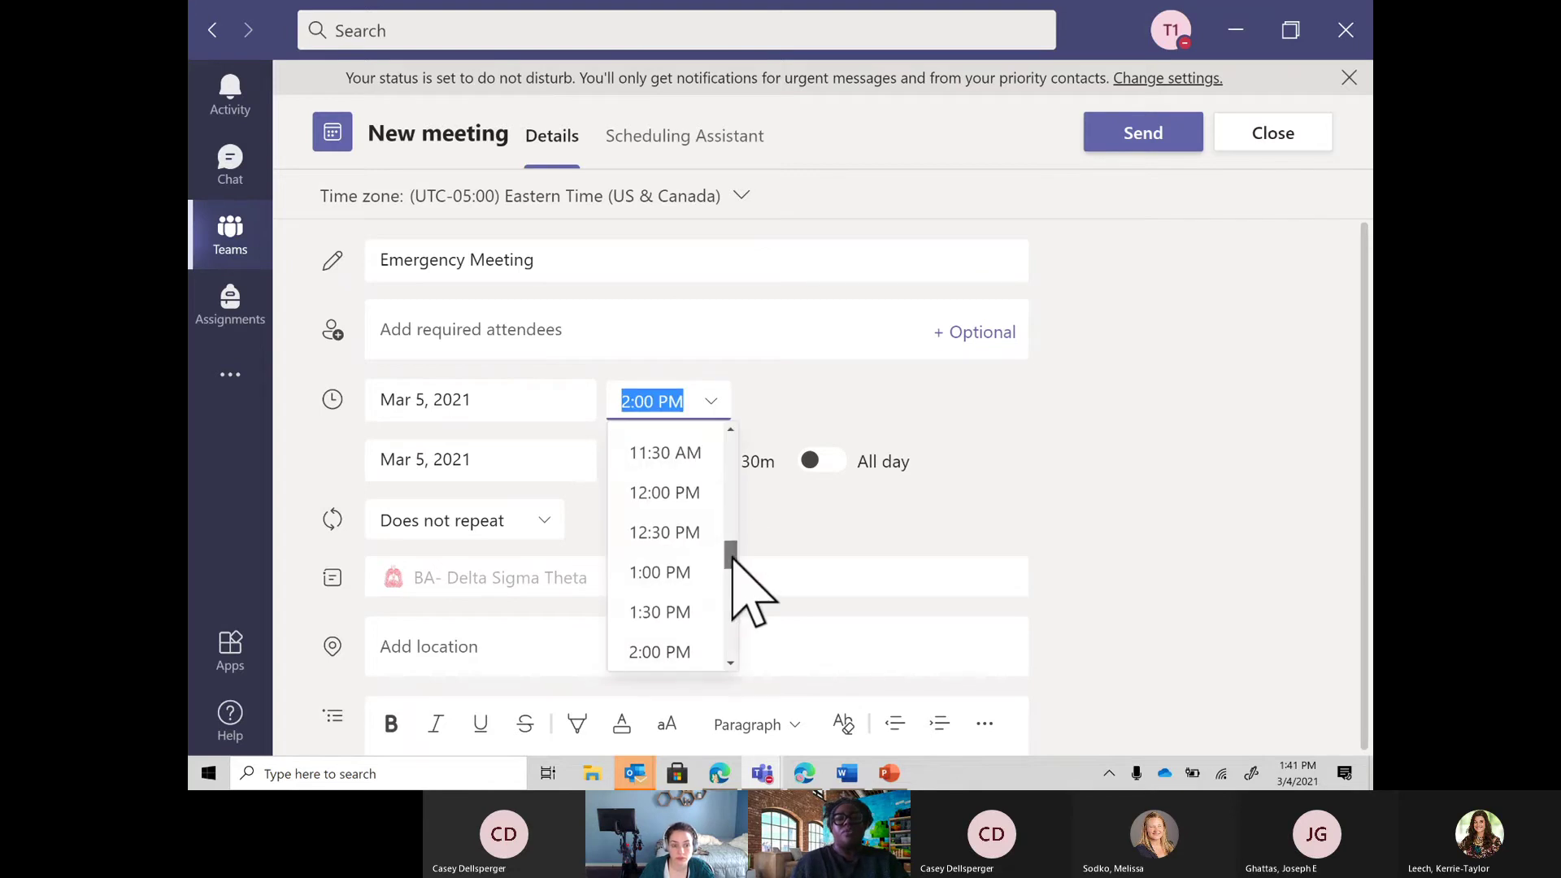
pyautogui.moveTo(734, 562); pyautogui.dragTo(733, 522)
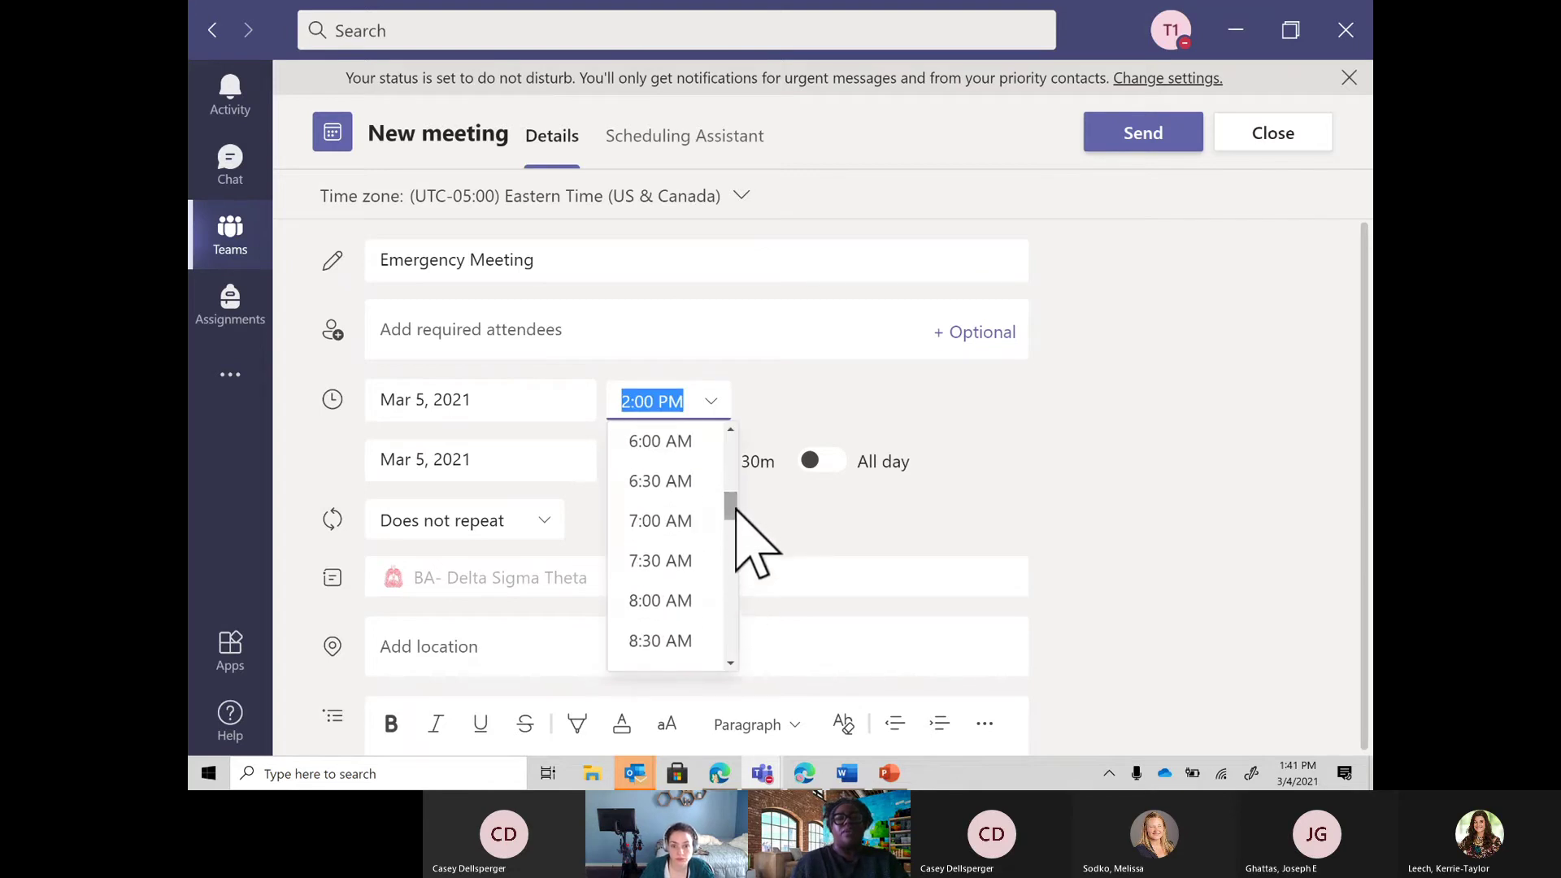
pyautogui.click(683, 523)
pyautogui.click(712, 461)
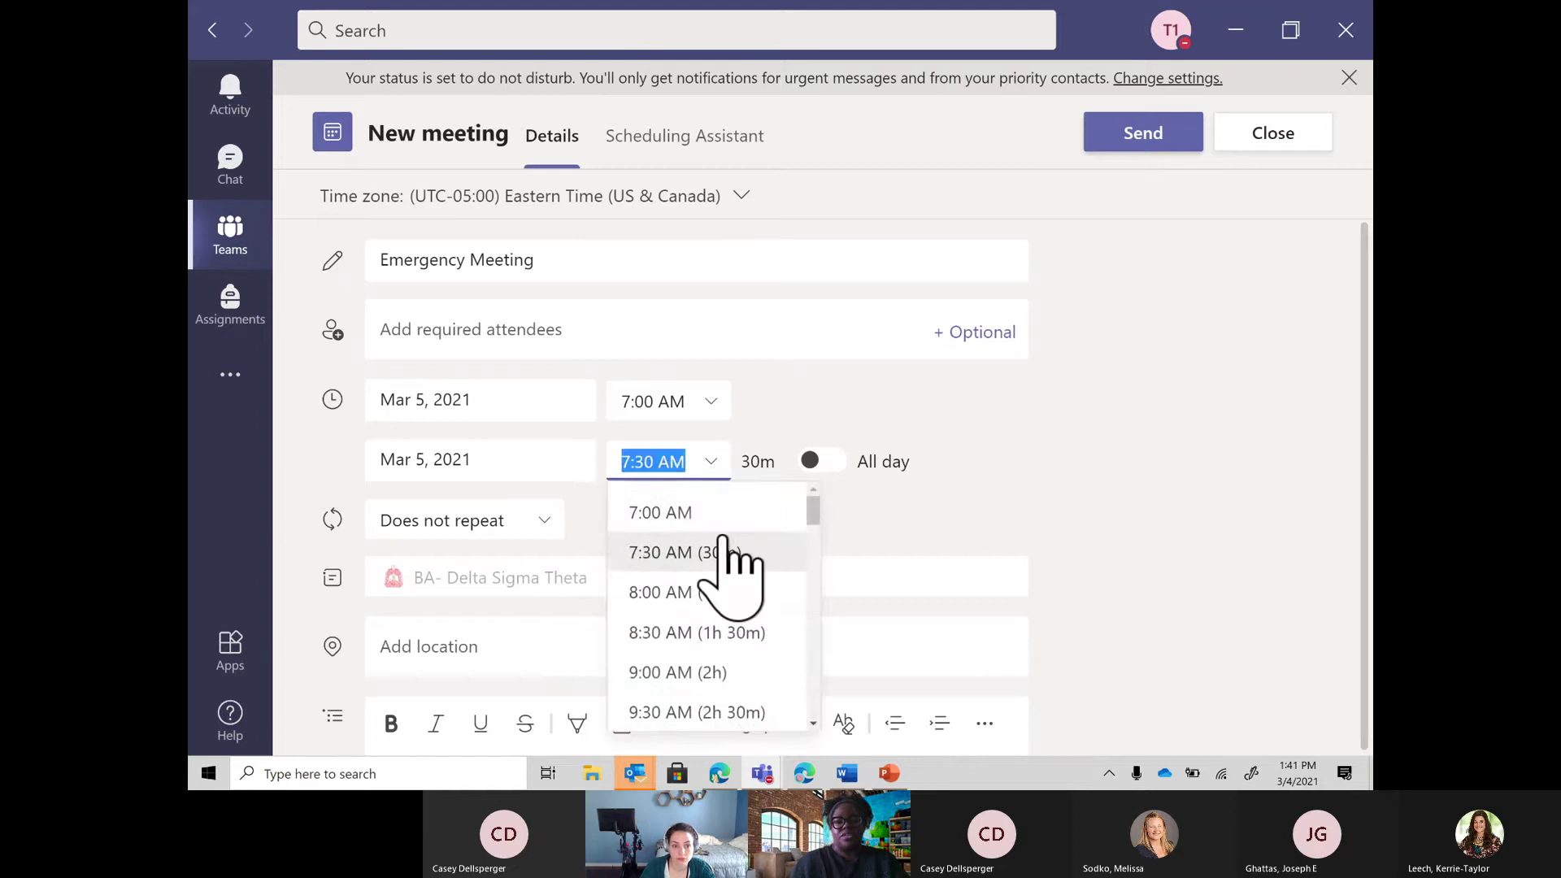
pyautogui.click(716, 592)
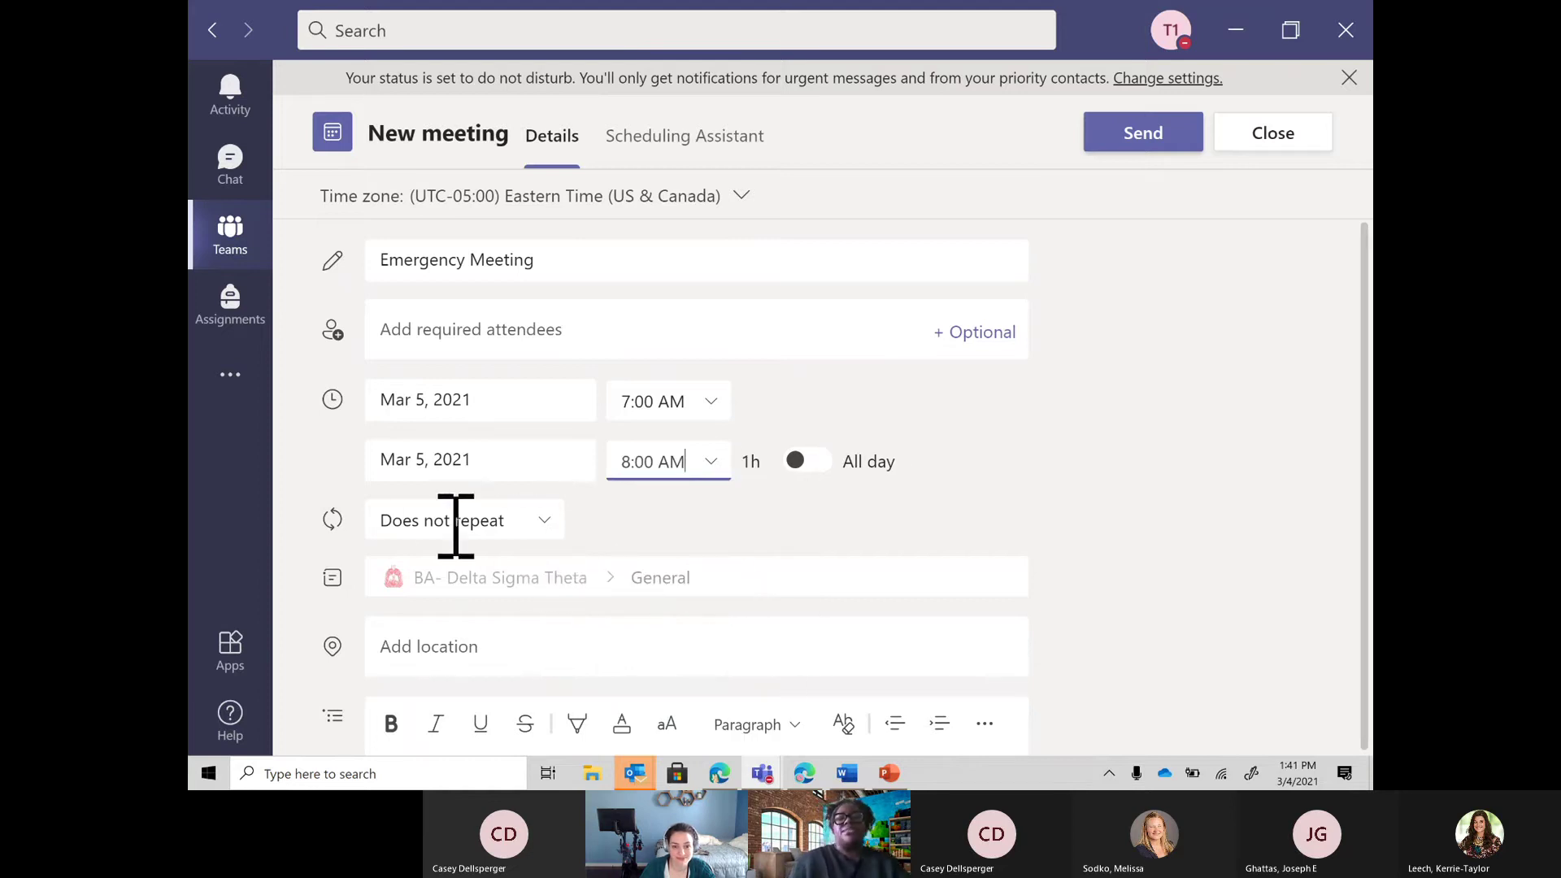
pyautogui.click(1145, 145)
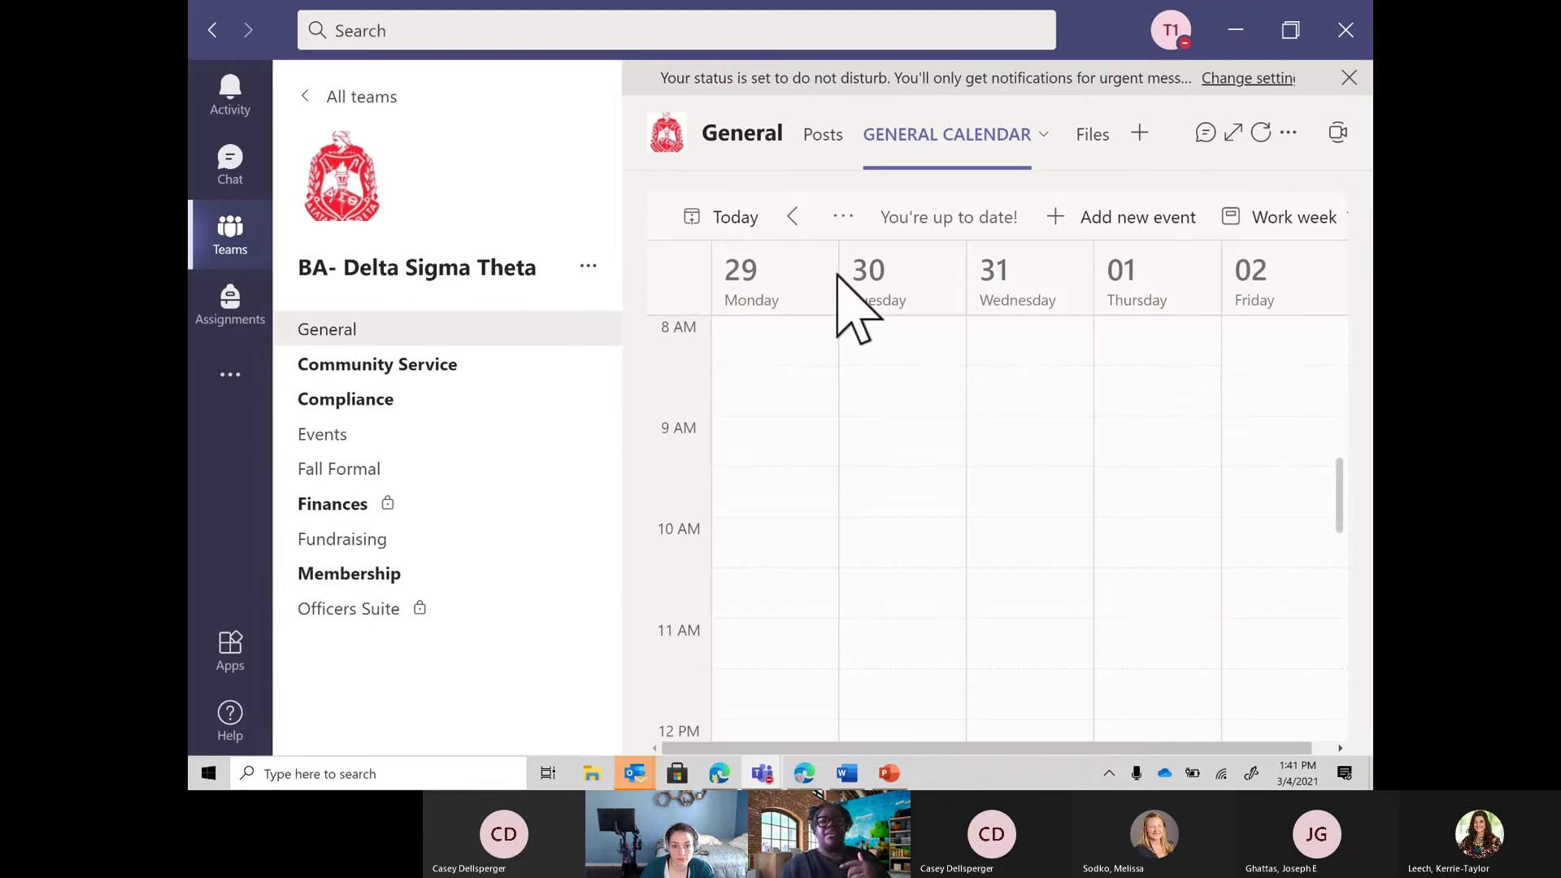
# Step: Go back to the work week starting Monday the 1st and view Friday the 5th's Emergency Meeting
pyautogui.click(794, 217)
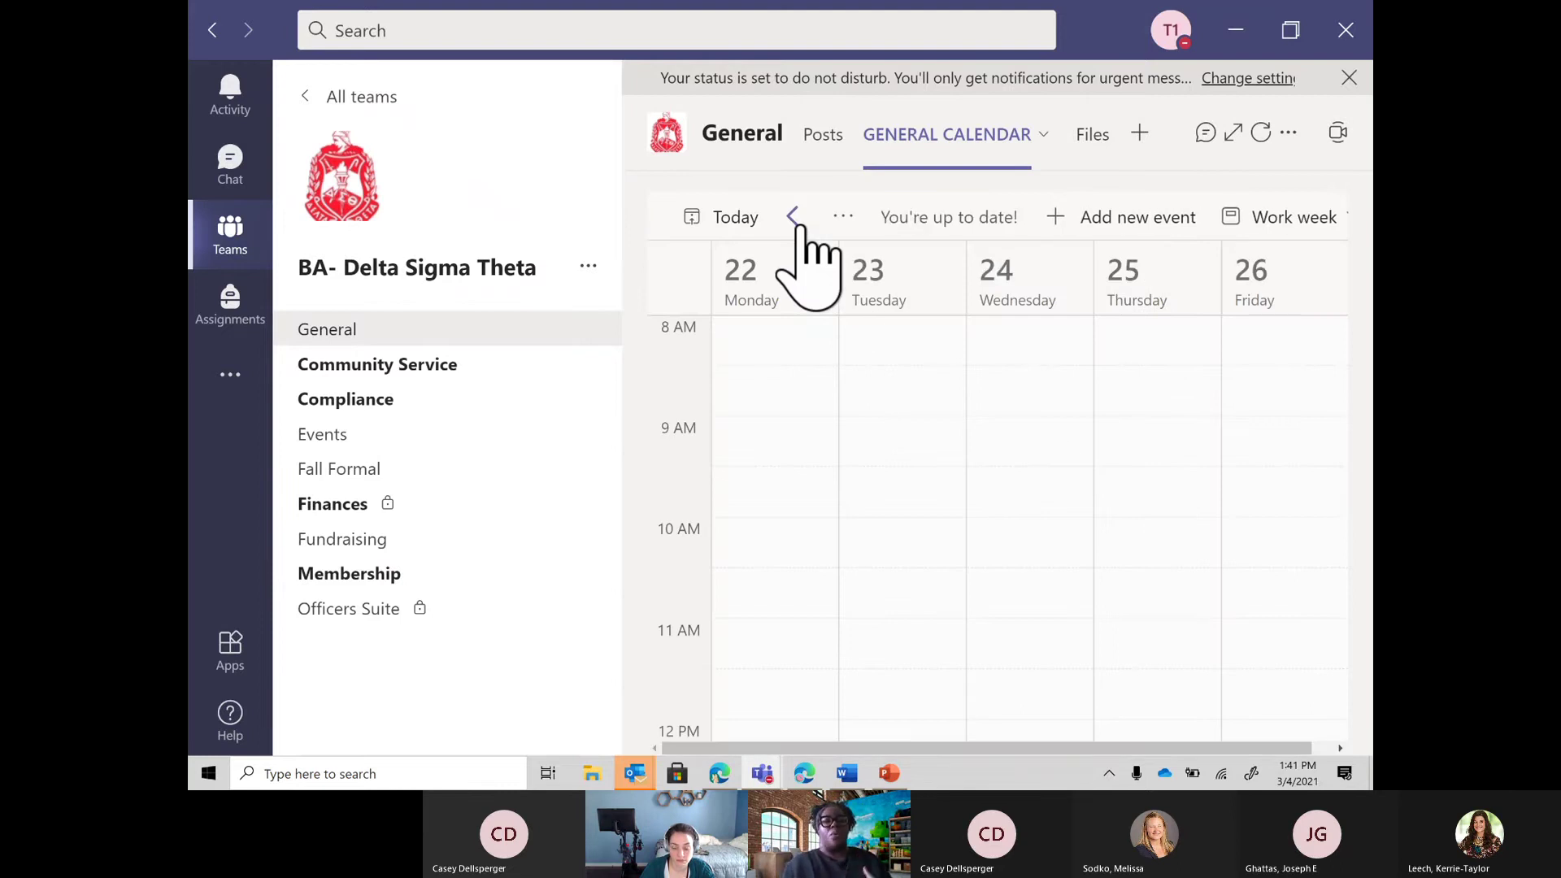
pyautogui.click(793, 217)
pyautogui.click(794, 217)
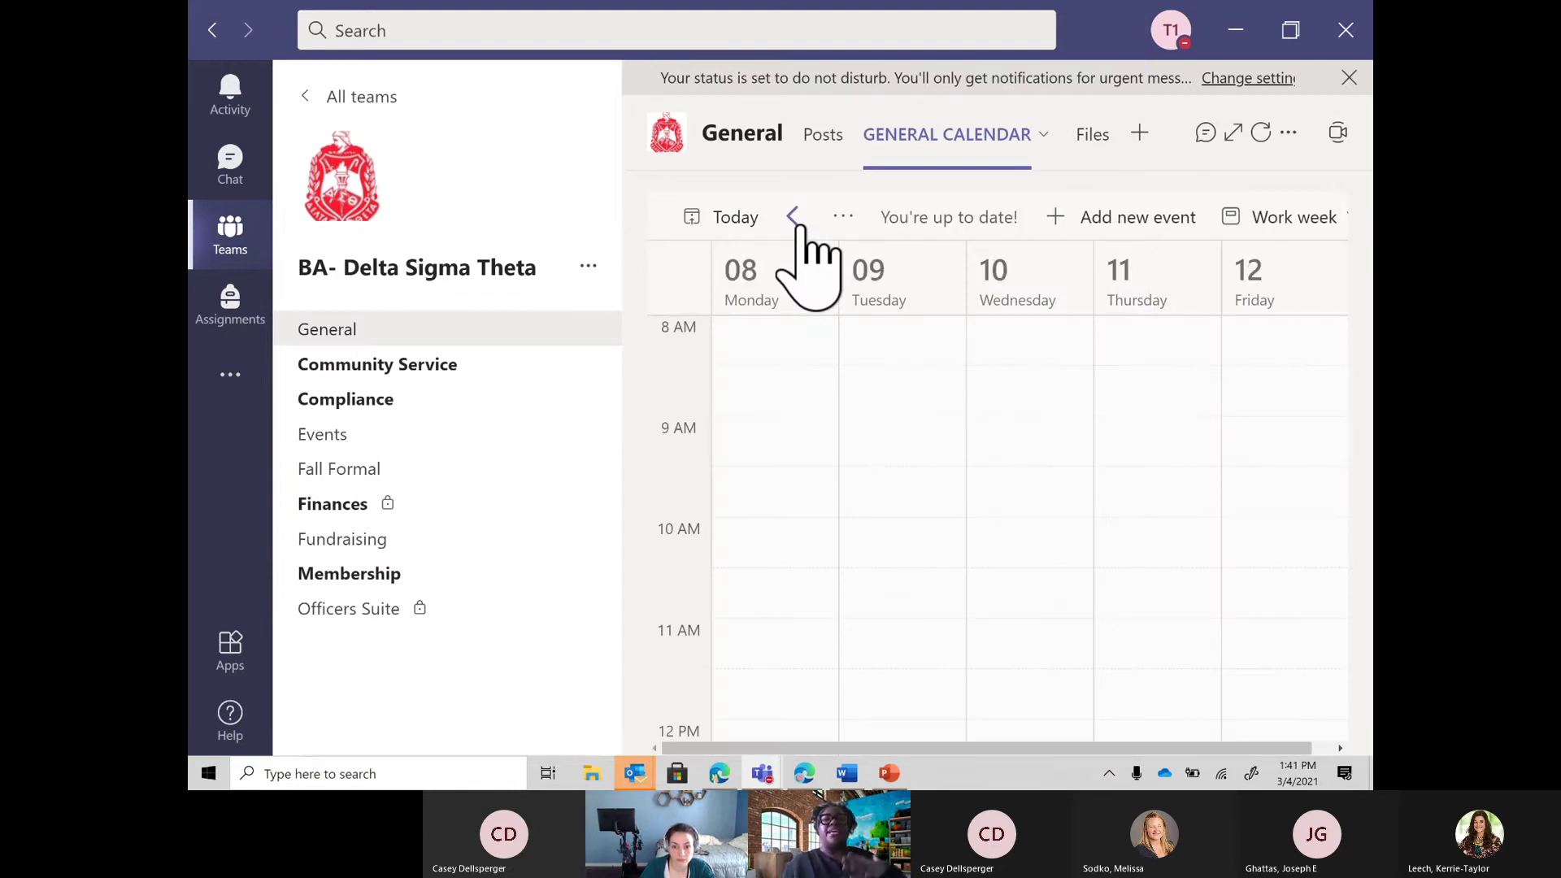
pyautogui.click(795, 219)
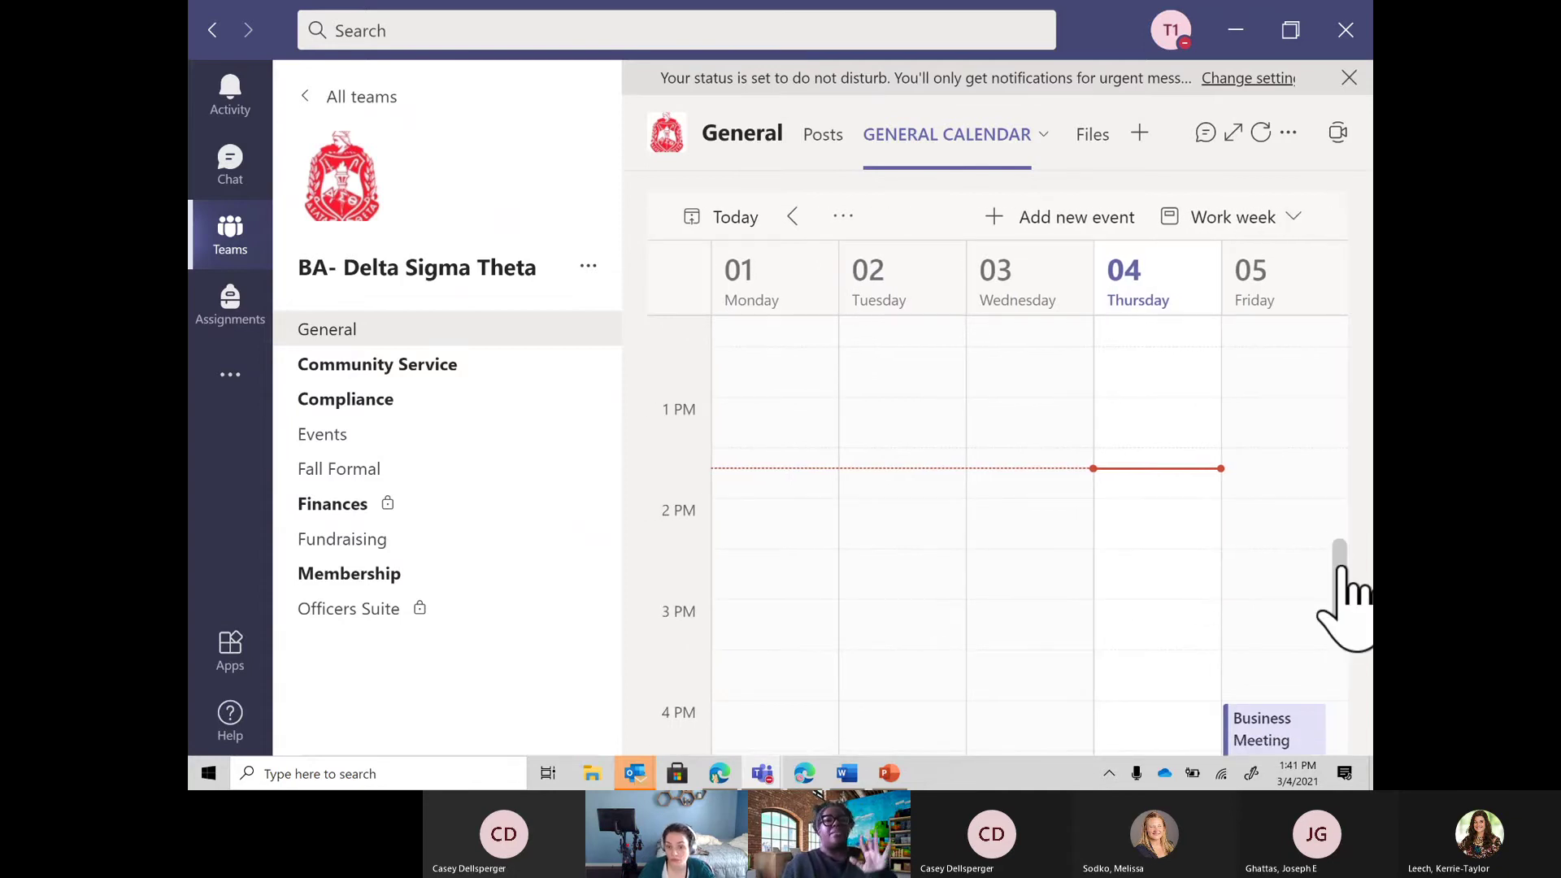
pyautogui.moveTo(1340, 569); pyautogui.dragTo(1359, 481)
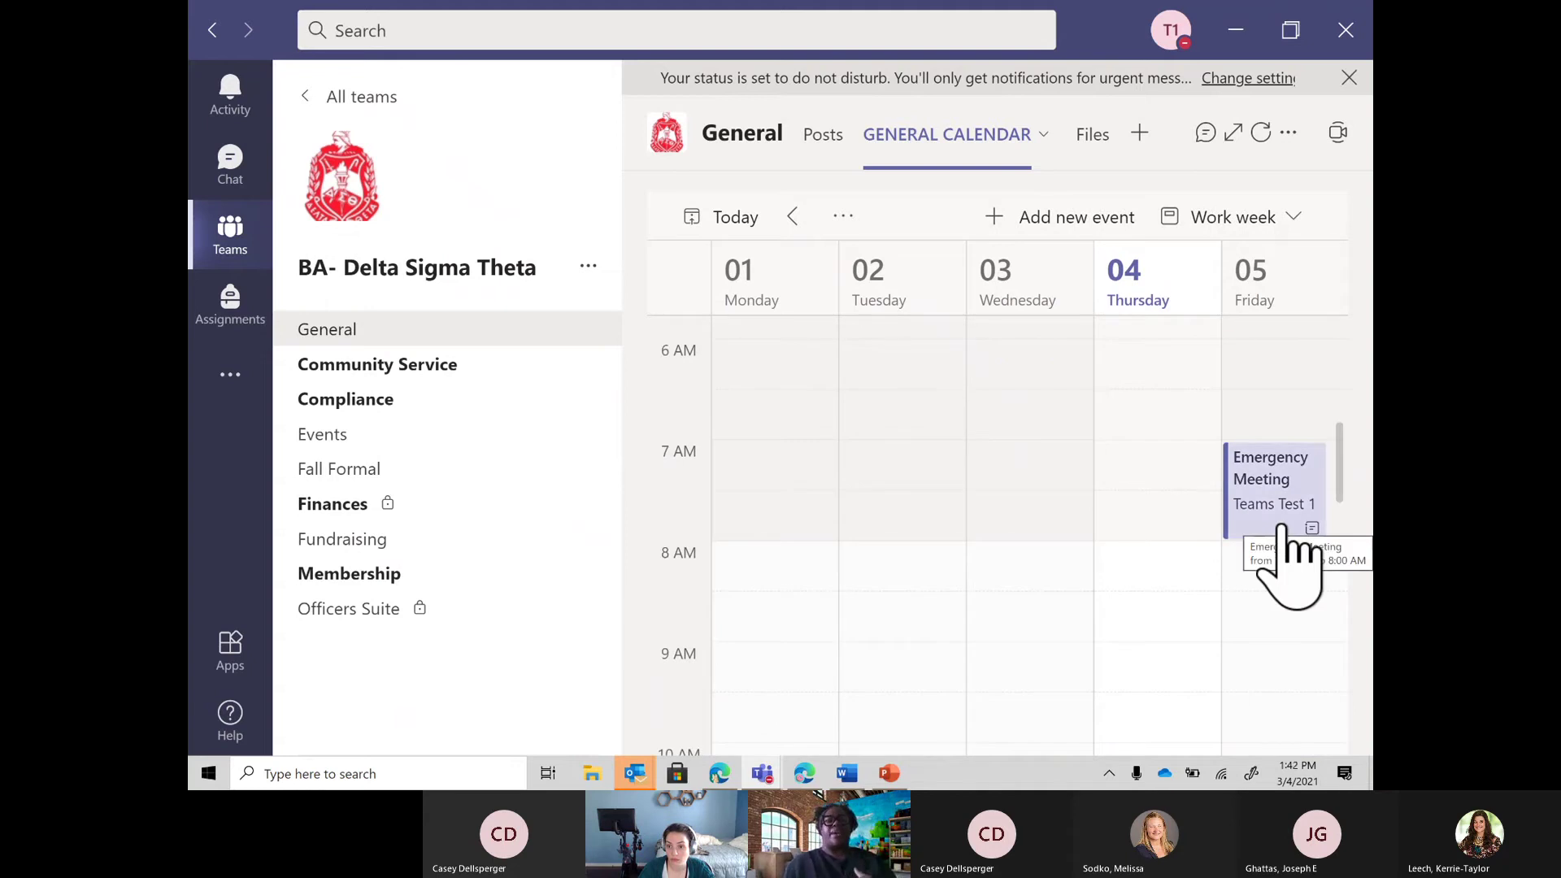
# Step: Open Membership Roster.xlsx from the General channel's files, look over the roster, and return to the file list
pyautogui.click(1094, 137)
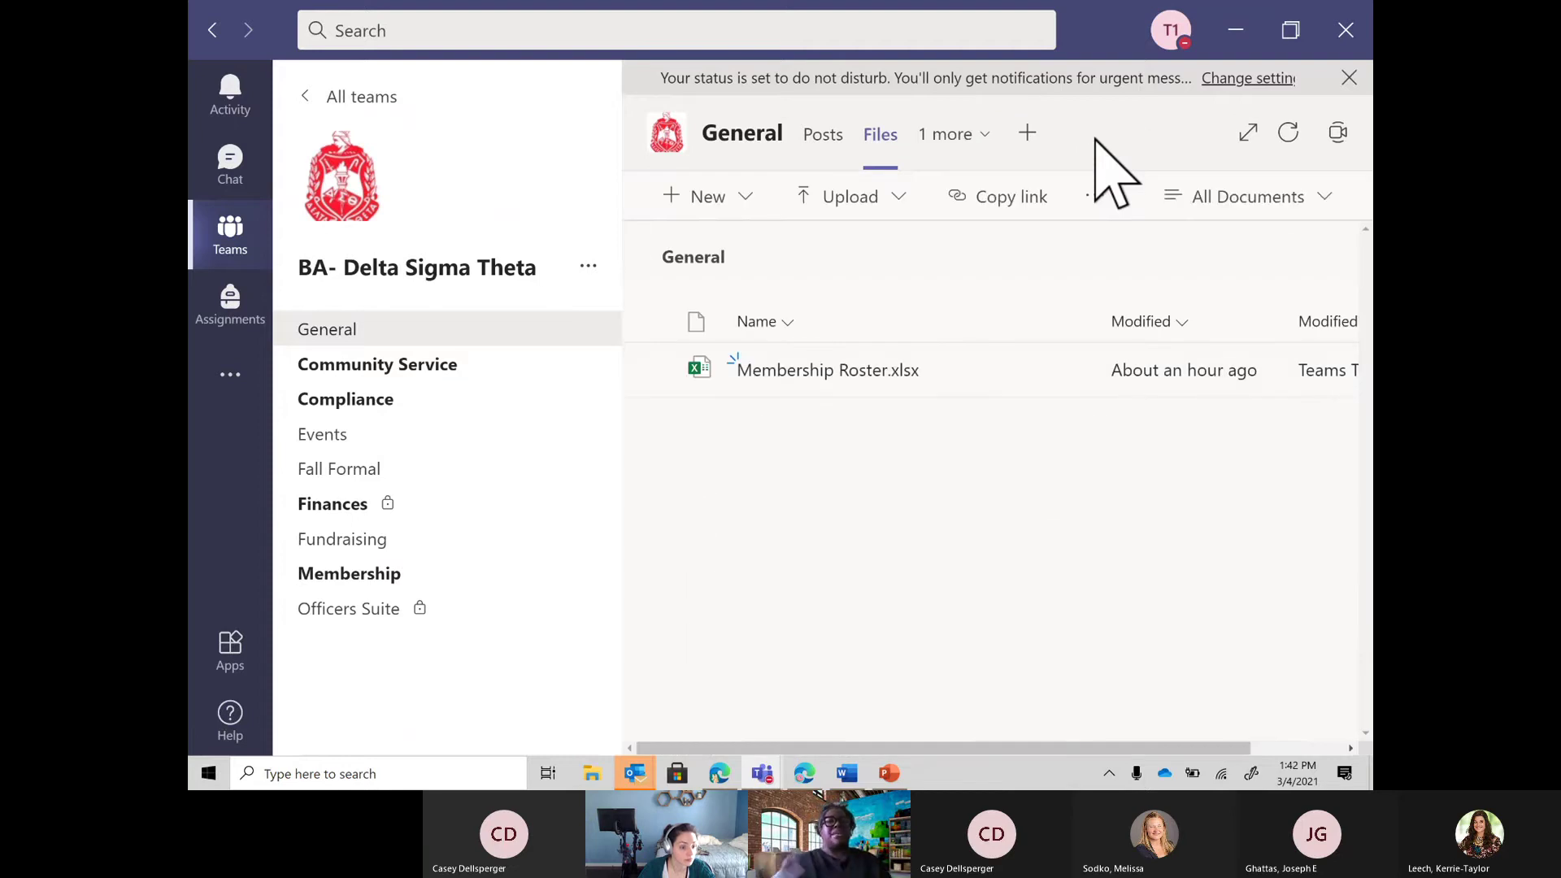
pyautogui.click(842, 372)
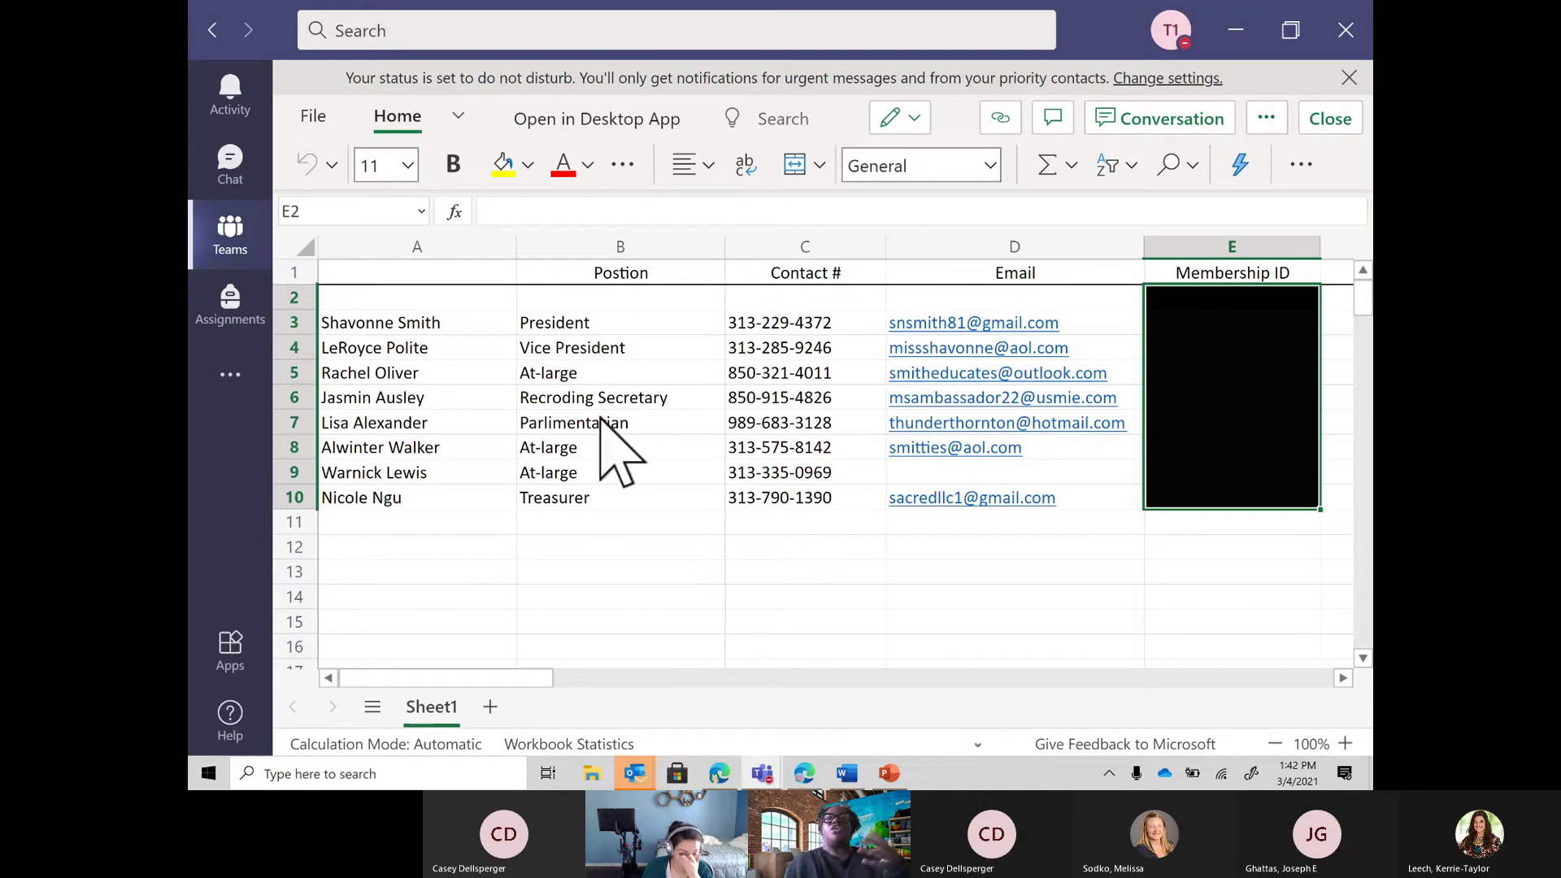
pyautogui.click(374, 527)
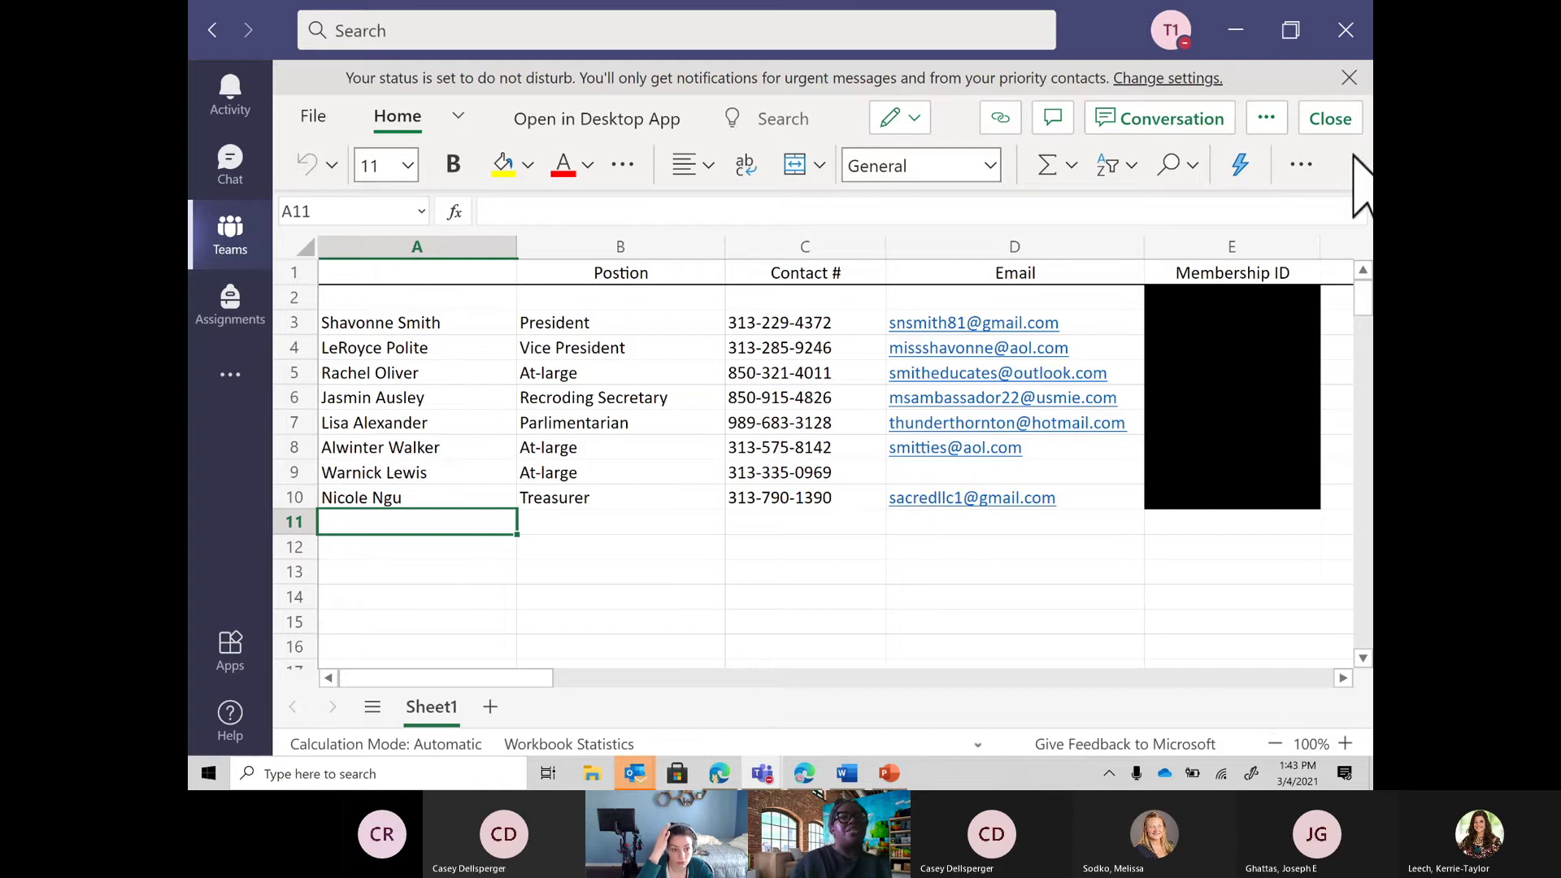
pyautogui.click(229, 259)
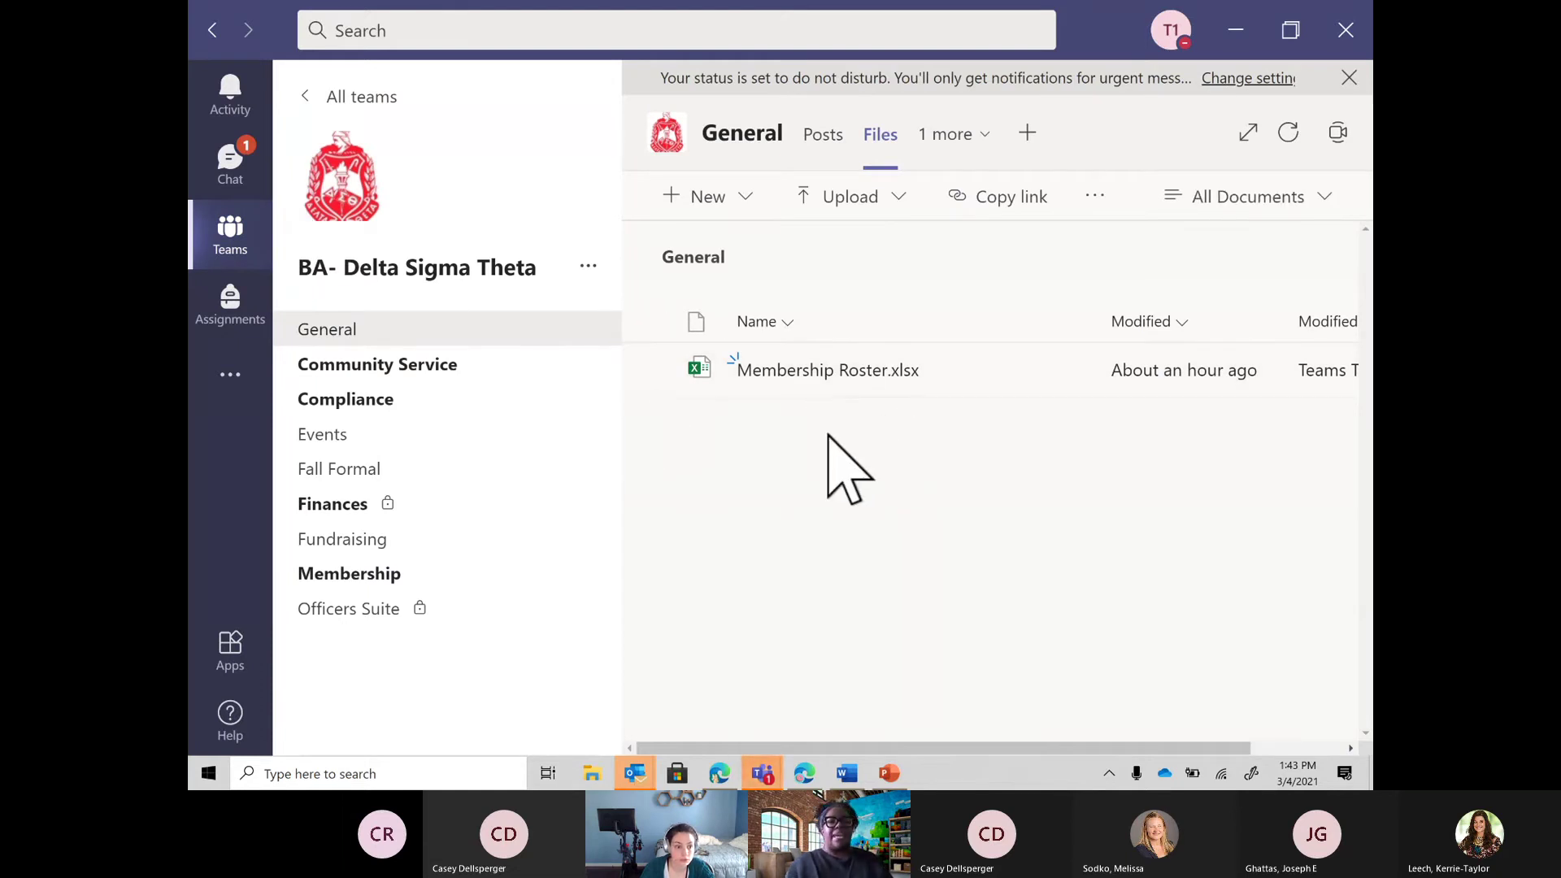
# Step: Switch to the Microsoft Teams 101 call window, read the latest meeting chat question, and minimize the window
pyautogui.moveTo(763, 777)
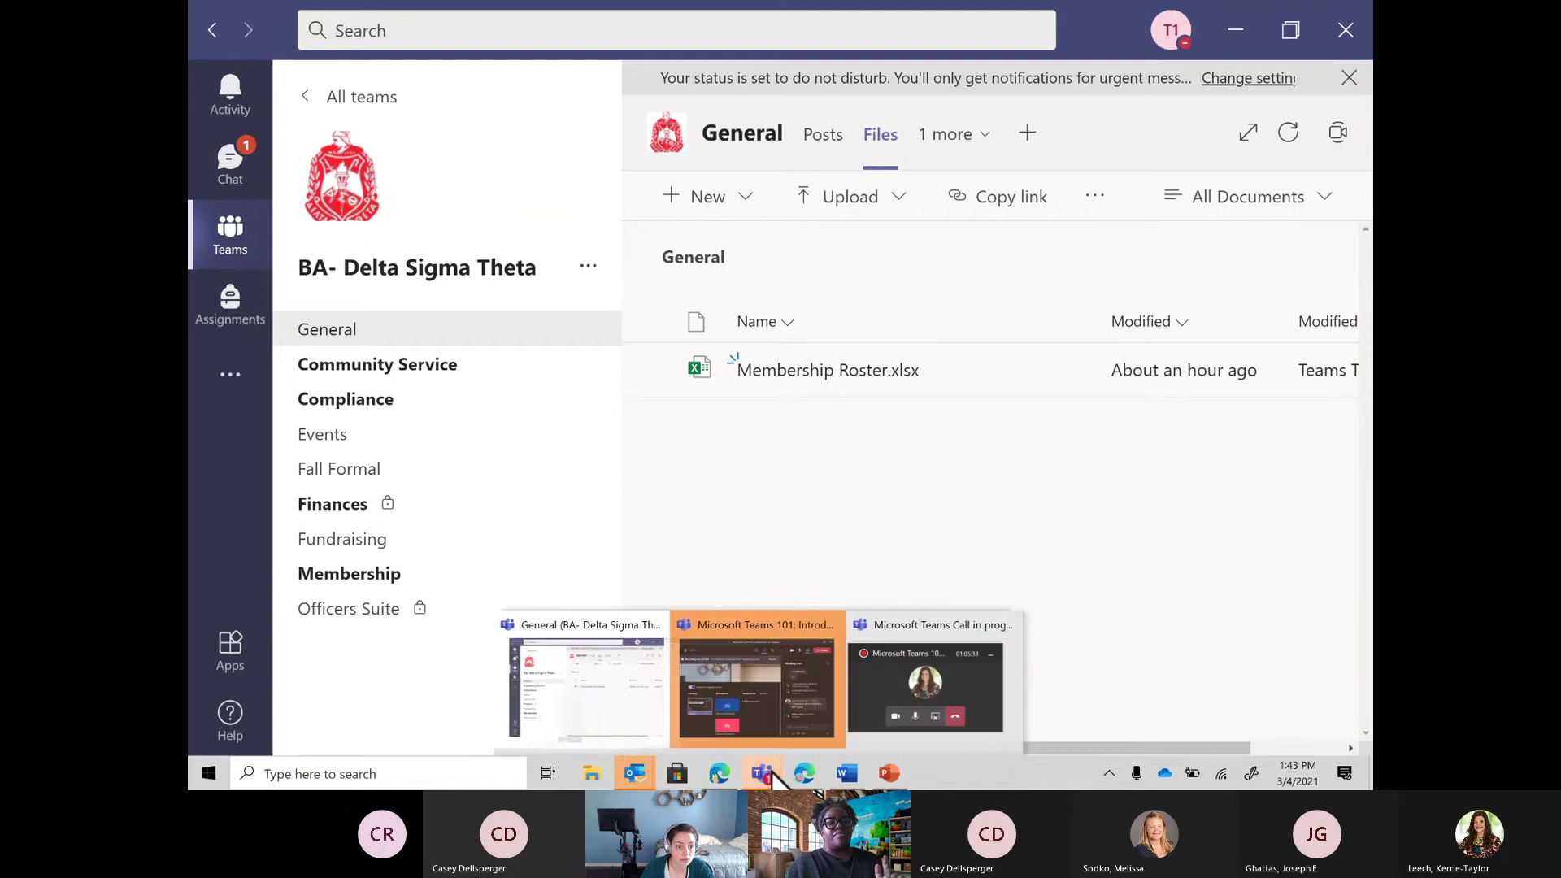
pyautogui.click(769, 736)
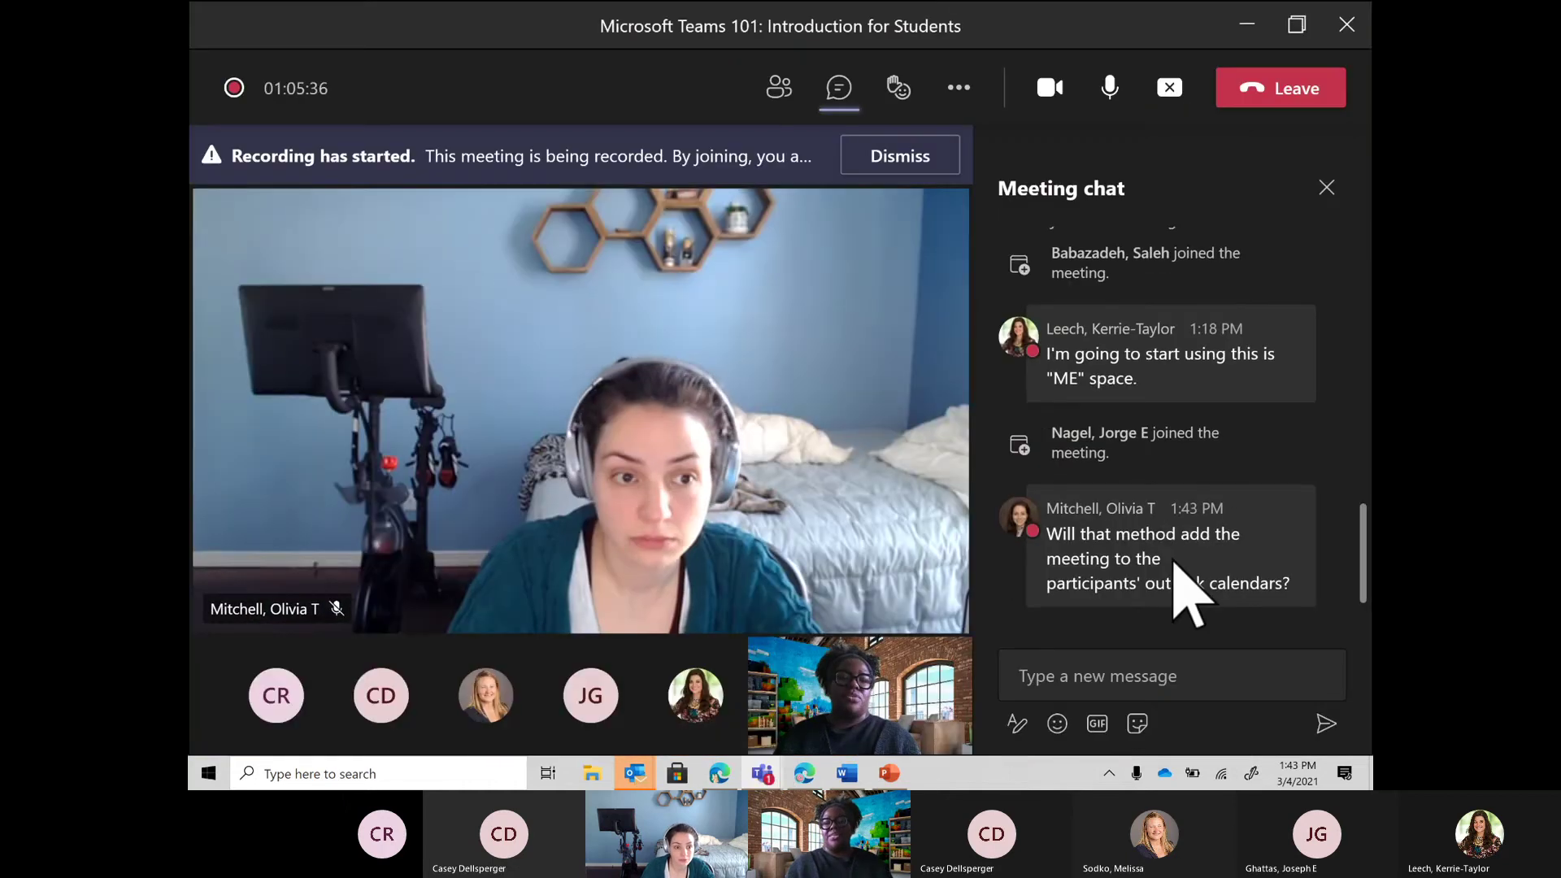
pyautogui.moveTo(1244, 567)
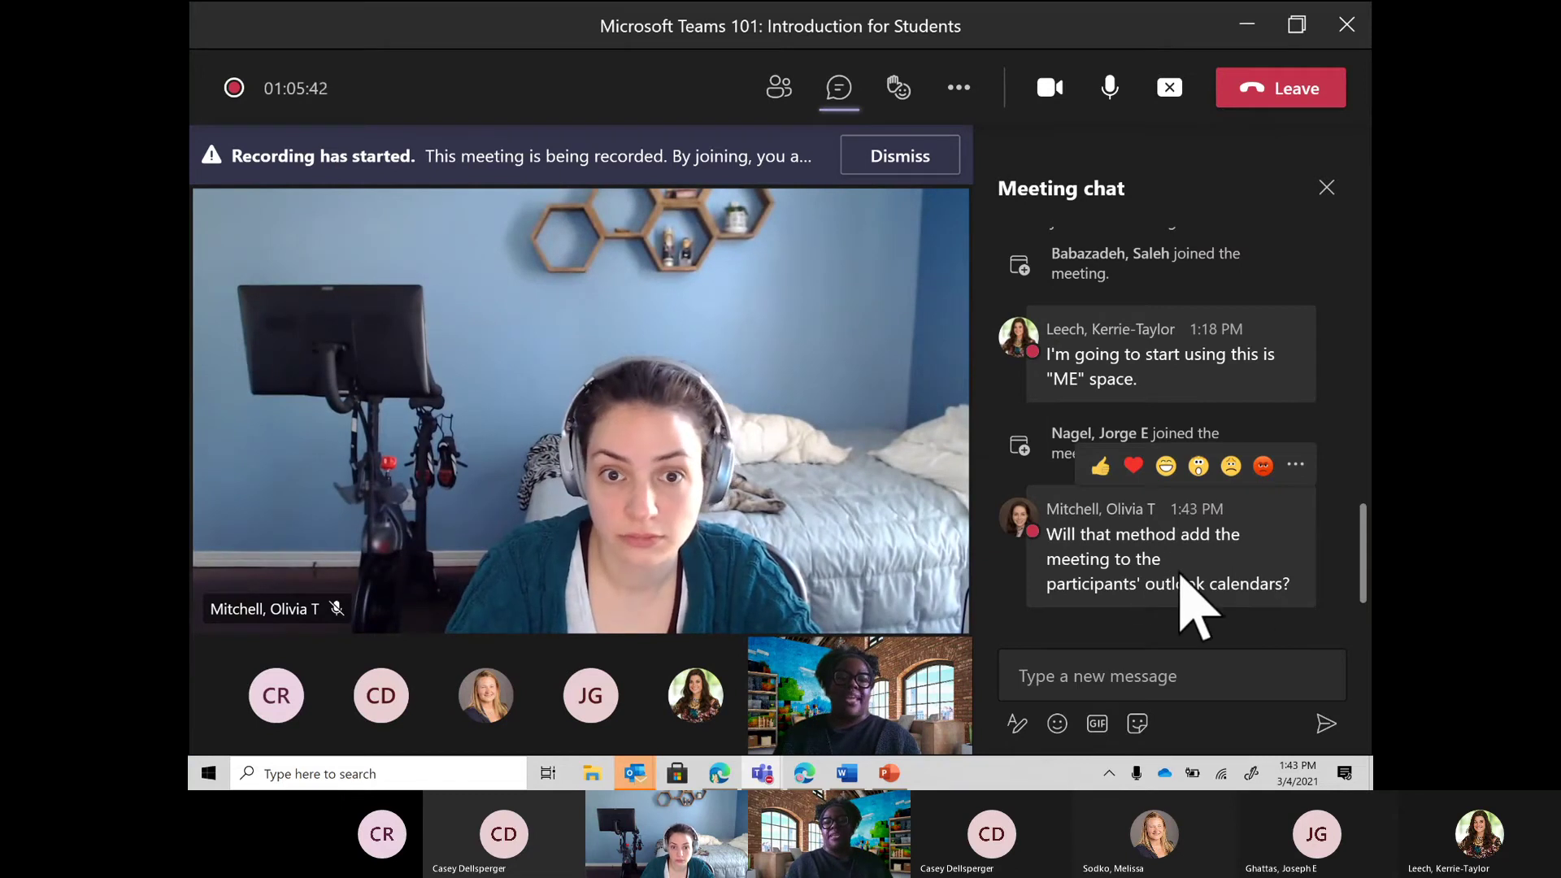
pyautogui.click(1248, 26)
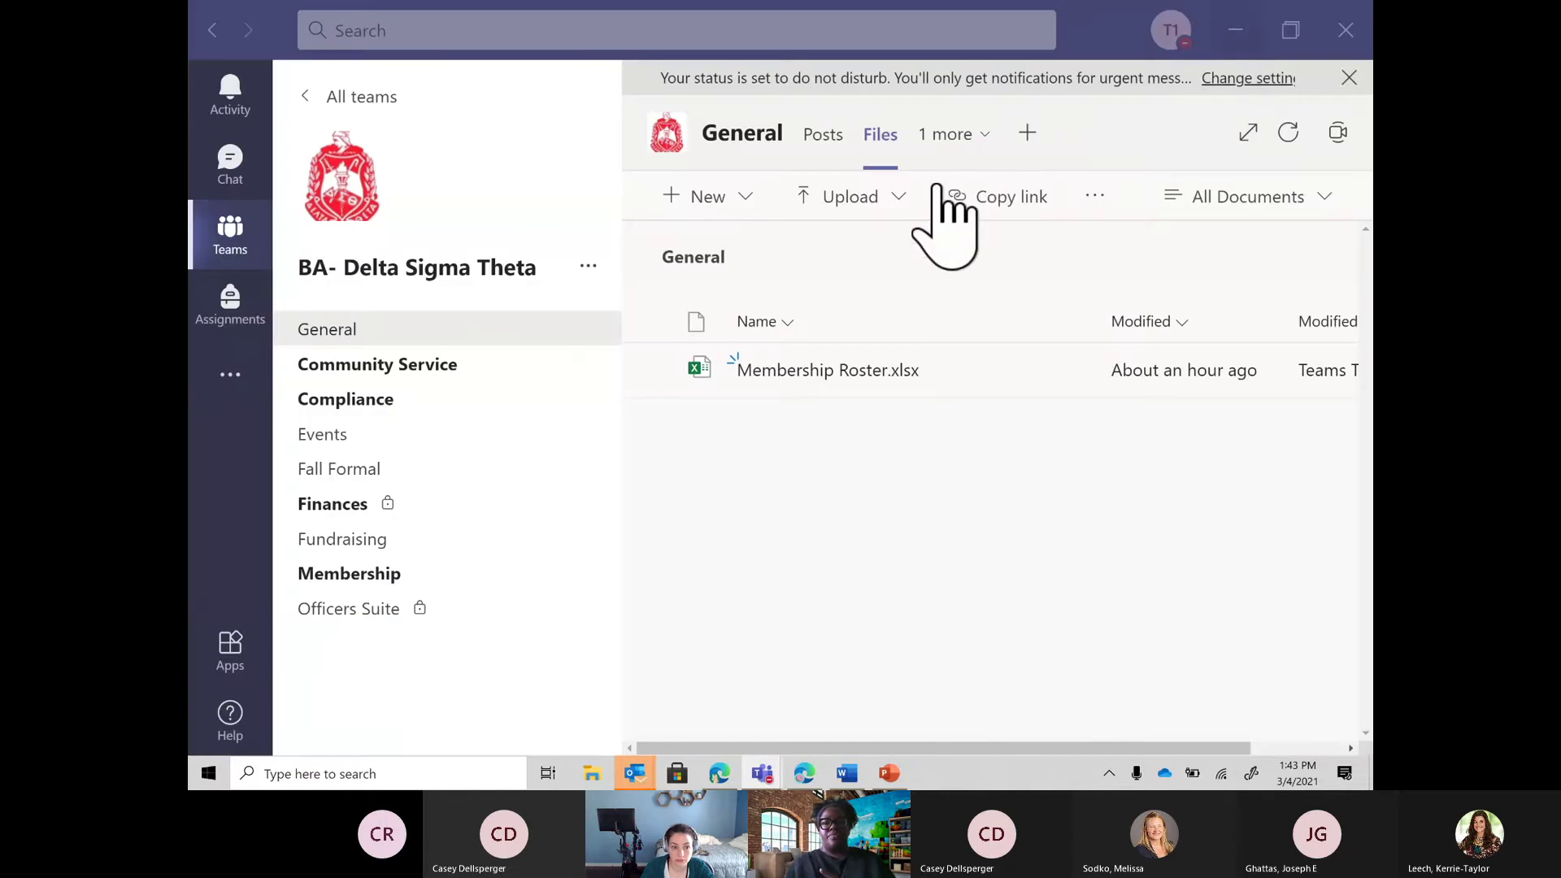
# Step: Open Friday the 5th's Emergency Meeting from the GENERAL CALENDAR and look at its additional meeting options
pyautogui.click(972, 154)
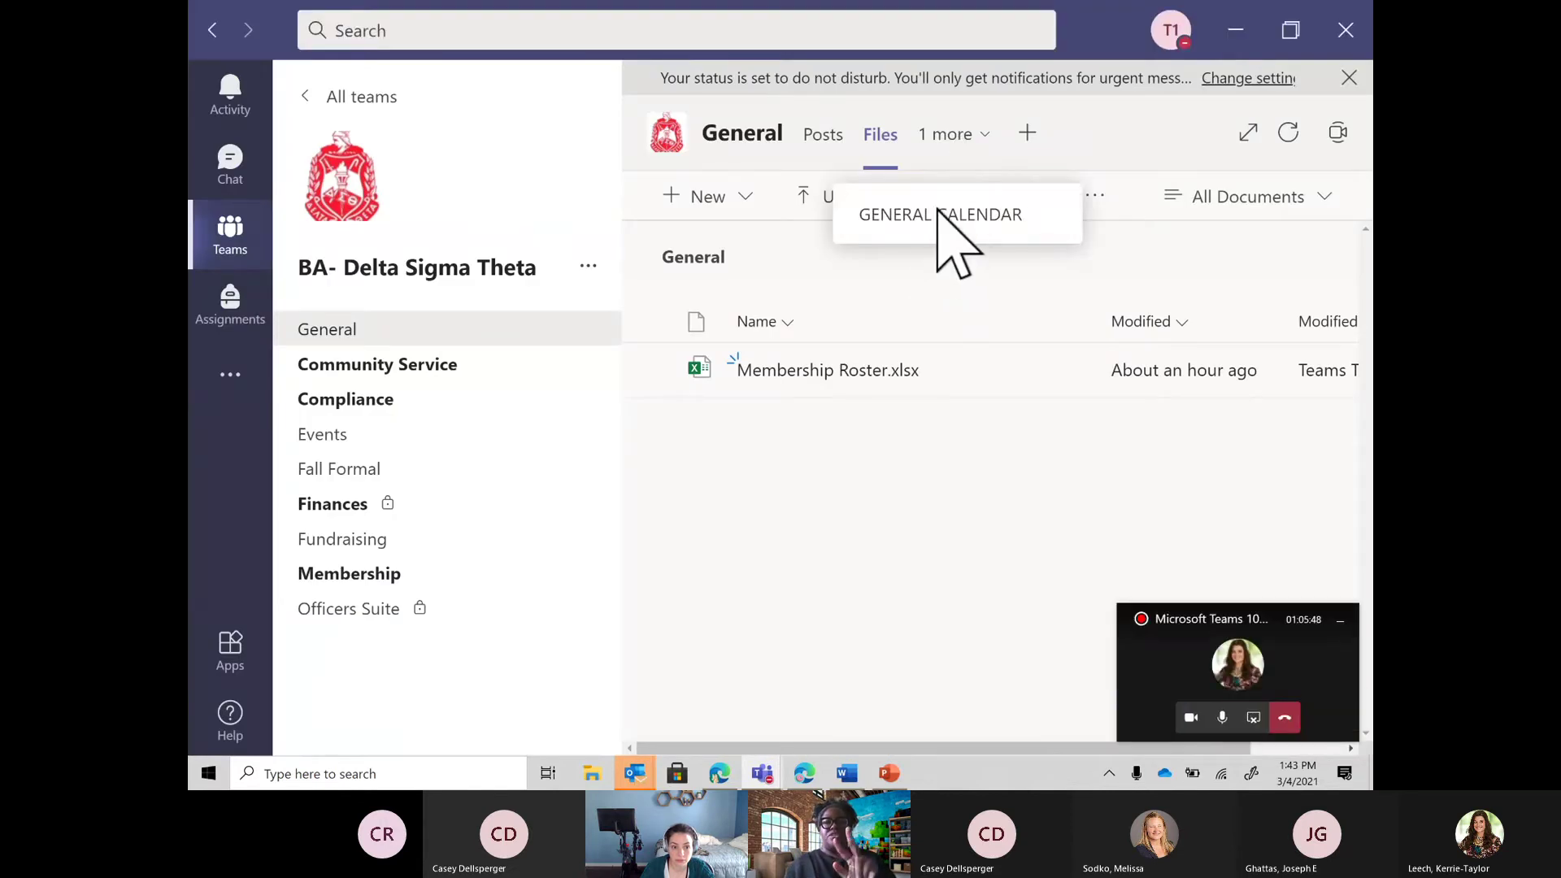
pyautogui.click(943, 218)
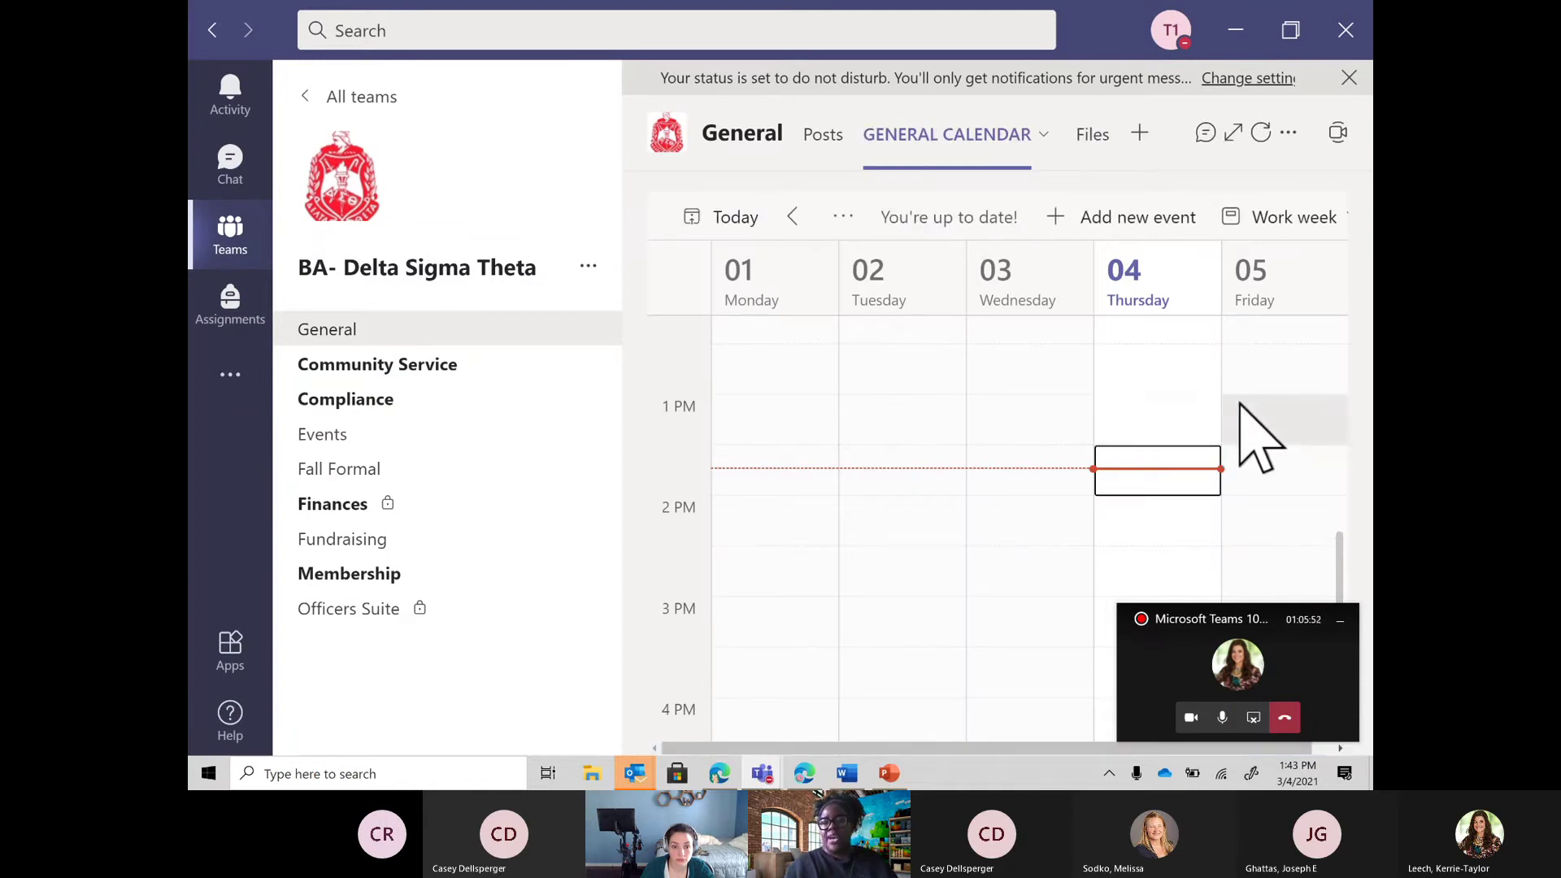
pyautogui.scroll(5, 1238, 436)
pyautogui.scroll(2, 1240, 405)
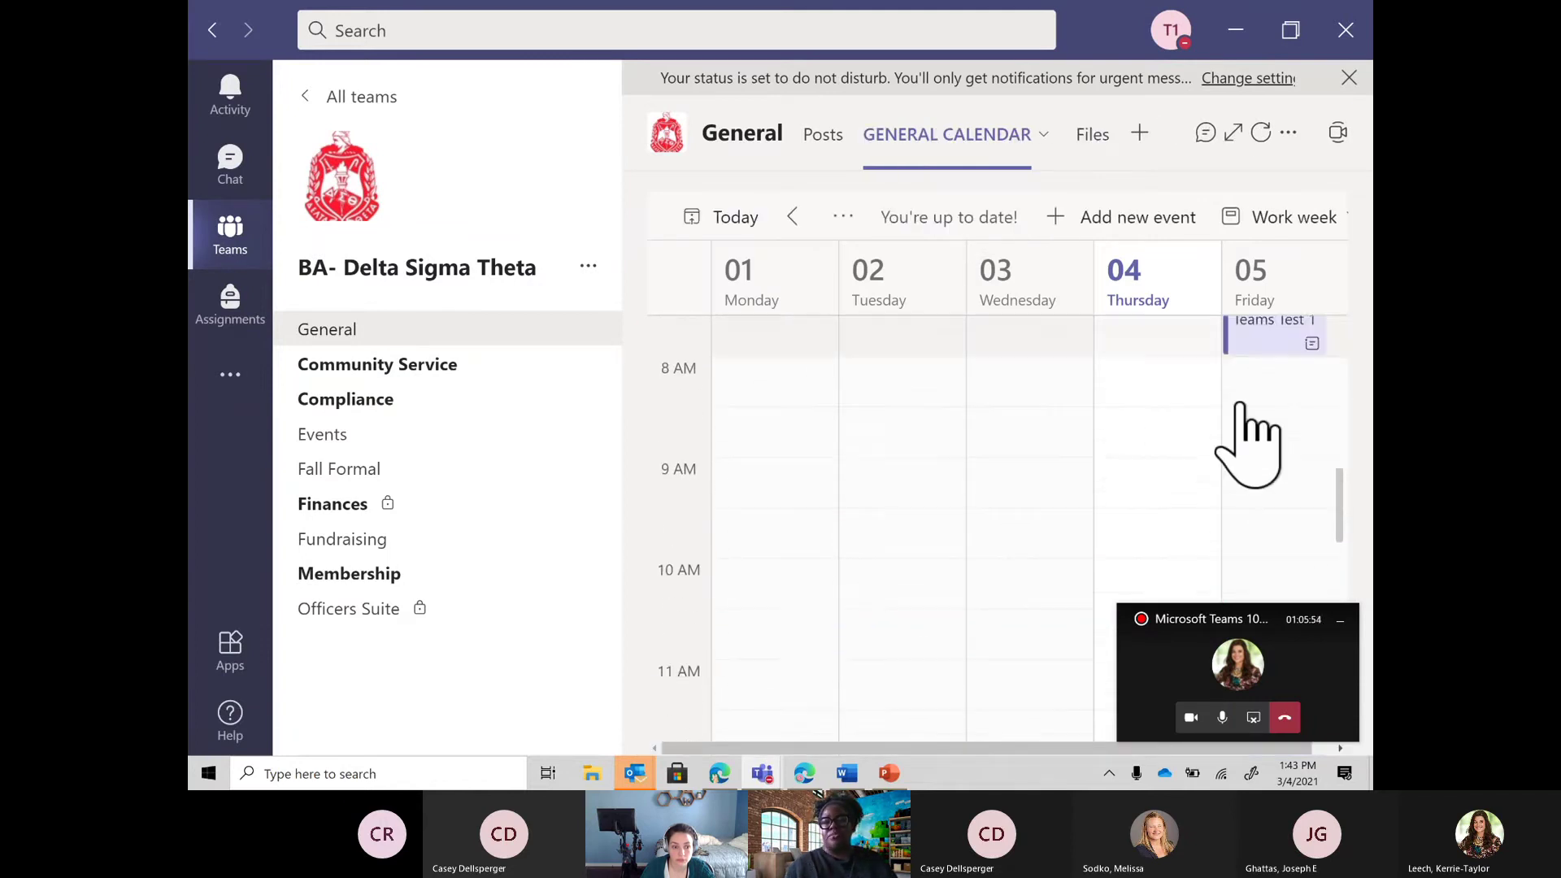
pyautogui.click(1242, 404)
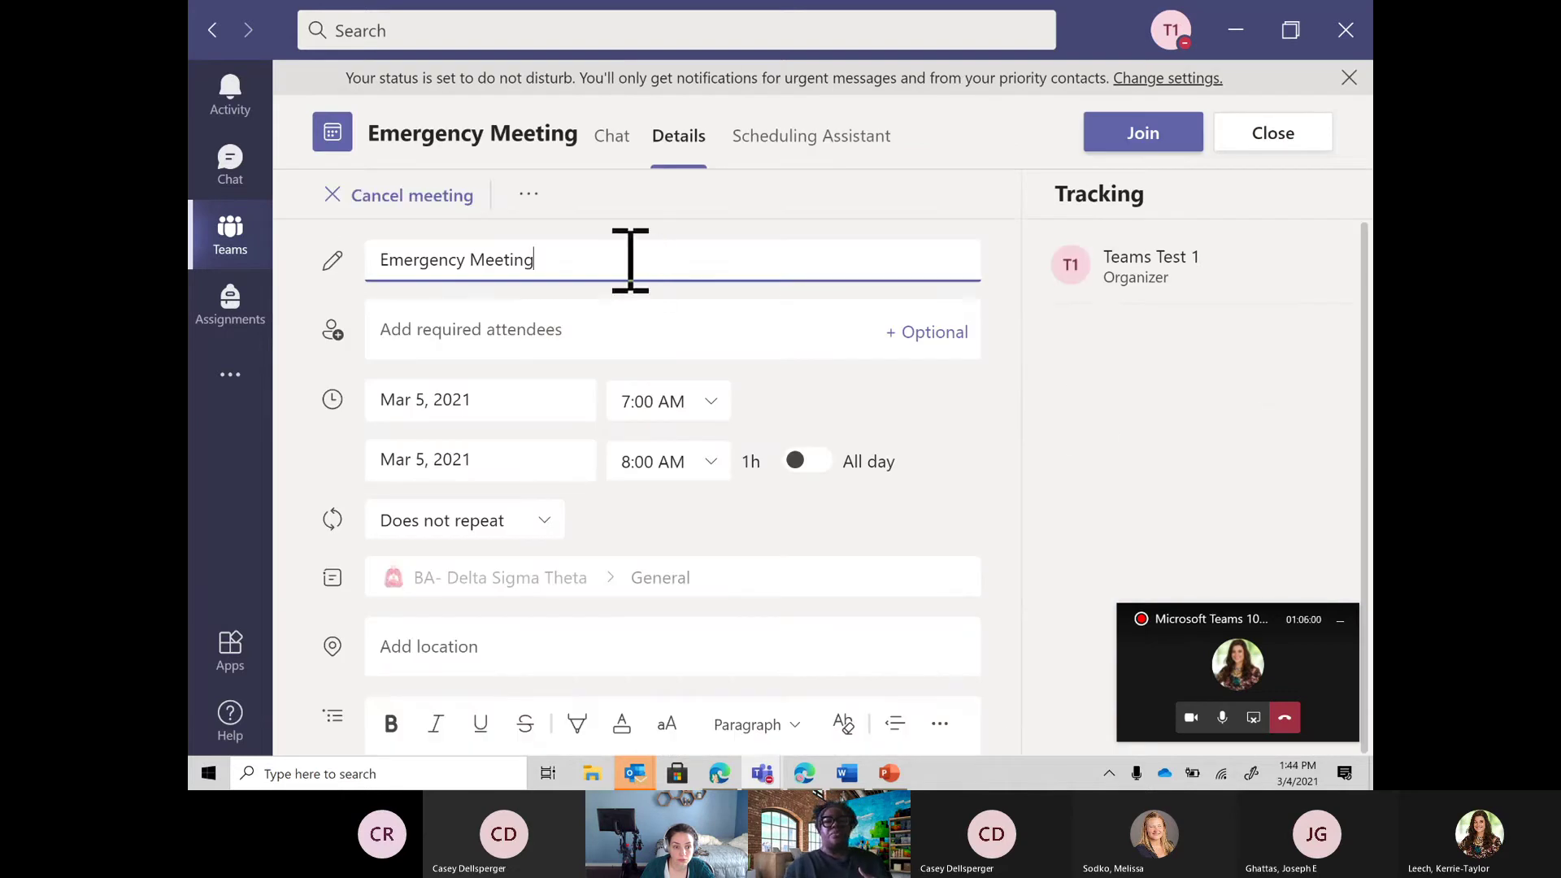
pyautogui.click(530, 195)
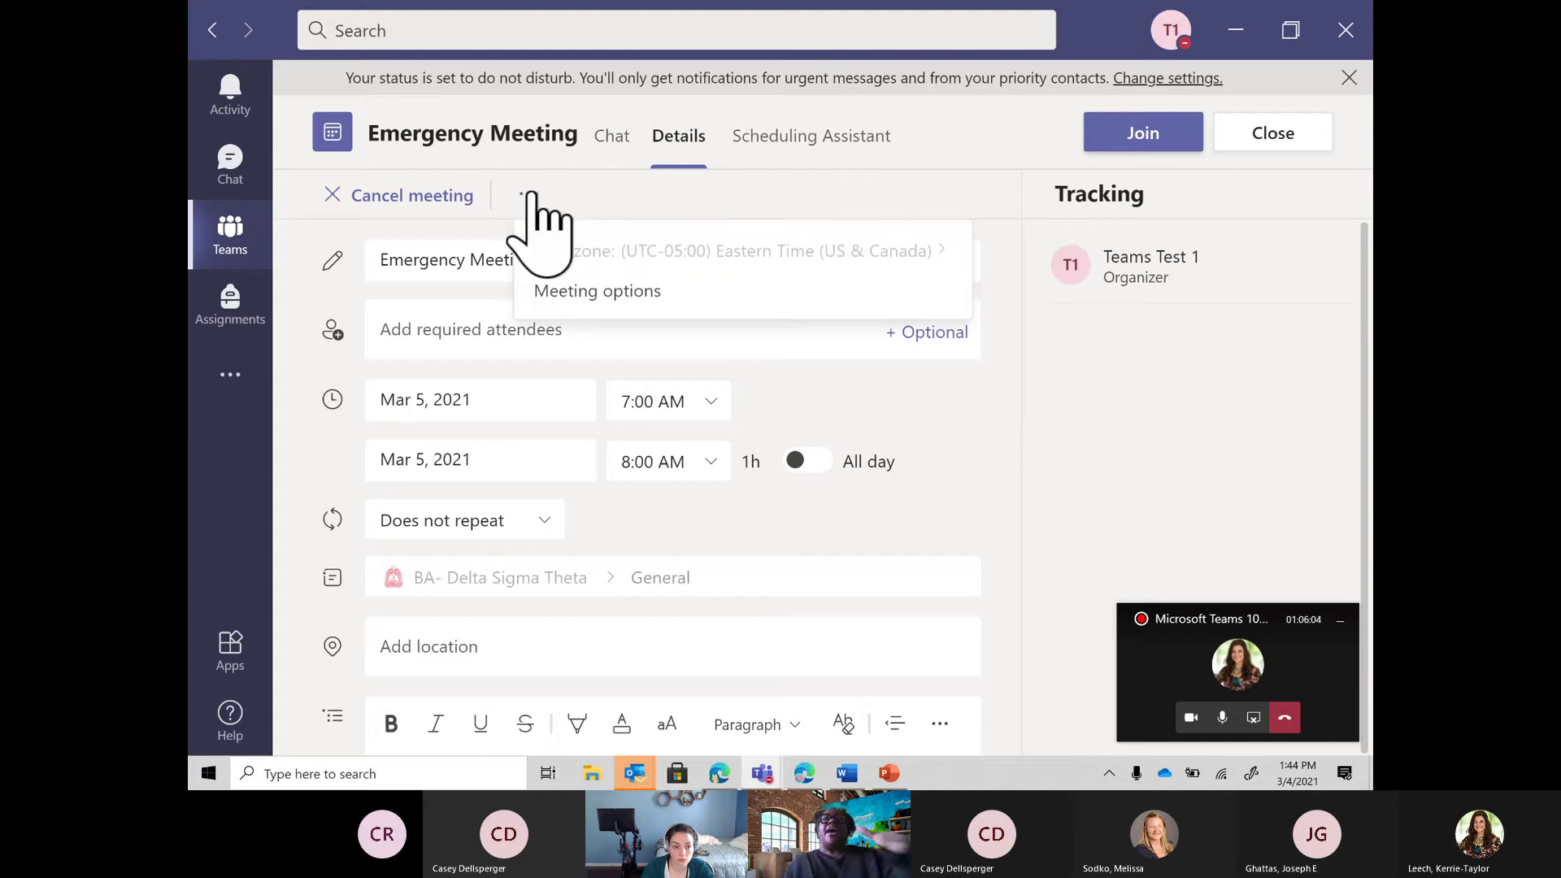
pyautogui.click(576, 193)
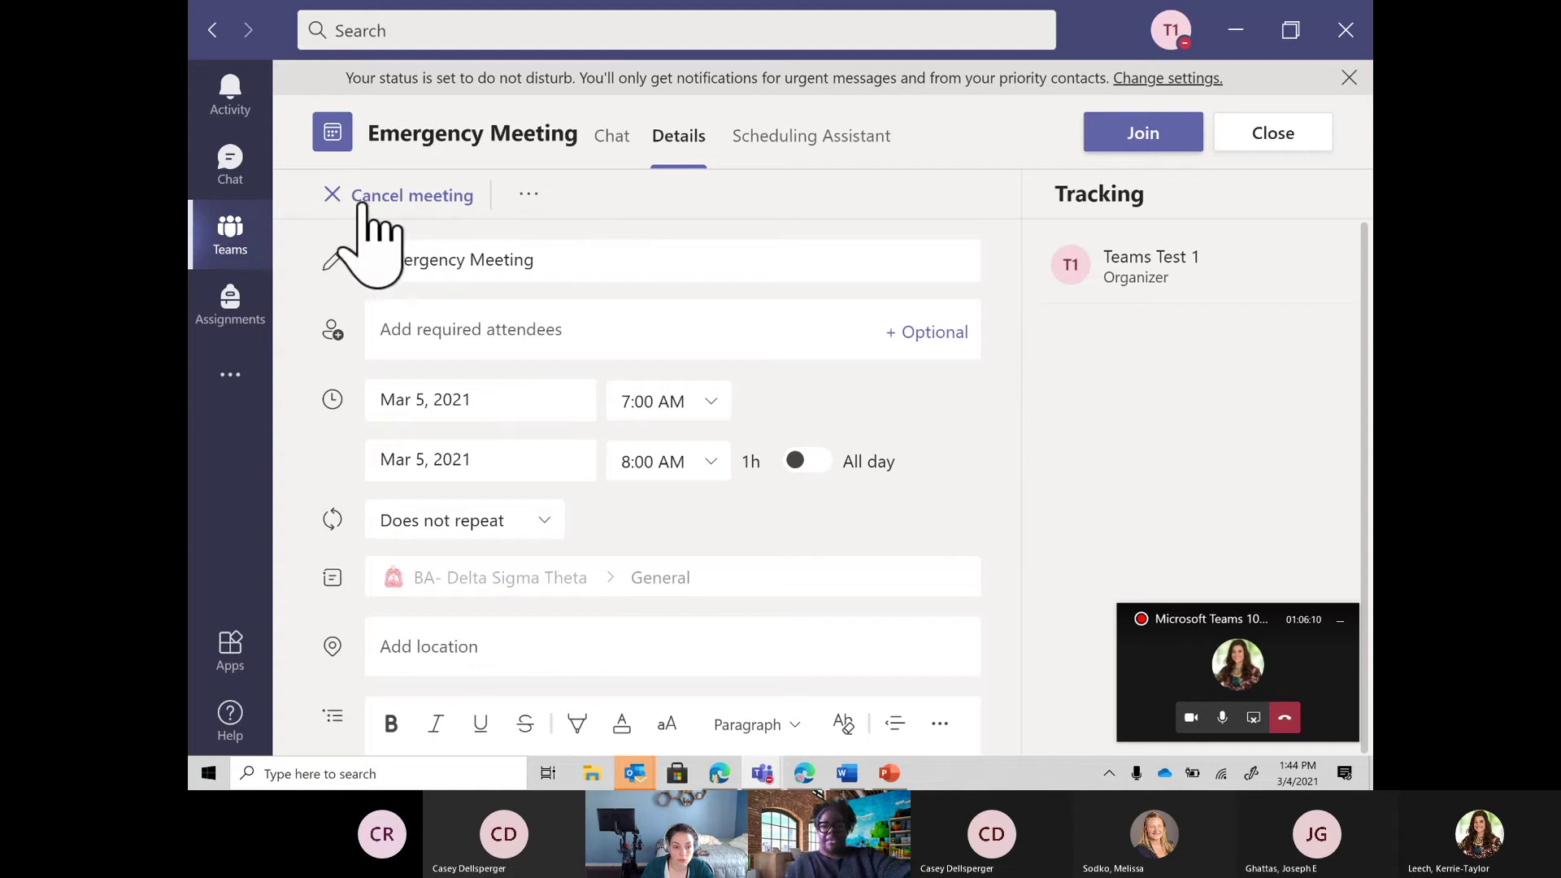
# Step: Switch to Microsoft Teams in Edge and open the BA- Delta Sigma Theta team's GENERAL CALENDAR
pyautogui.moveTo(801, 777)
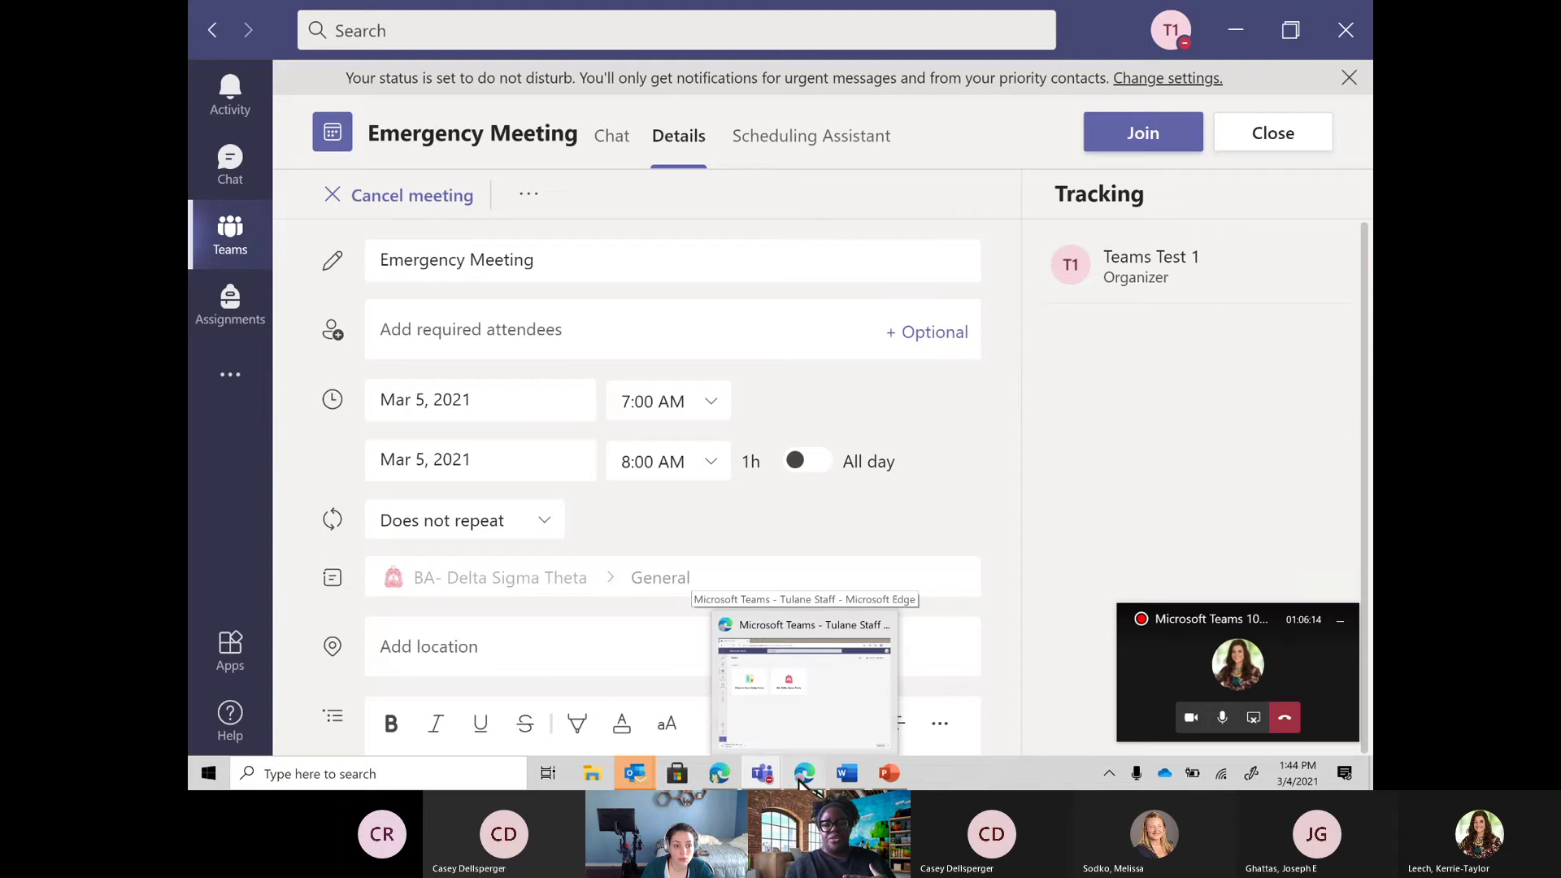
pyautogui.click(801, 779)
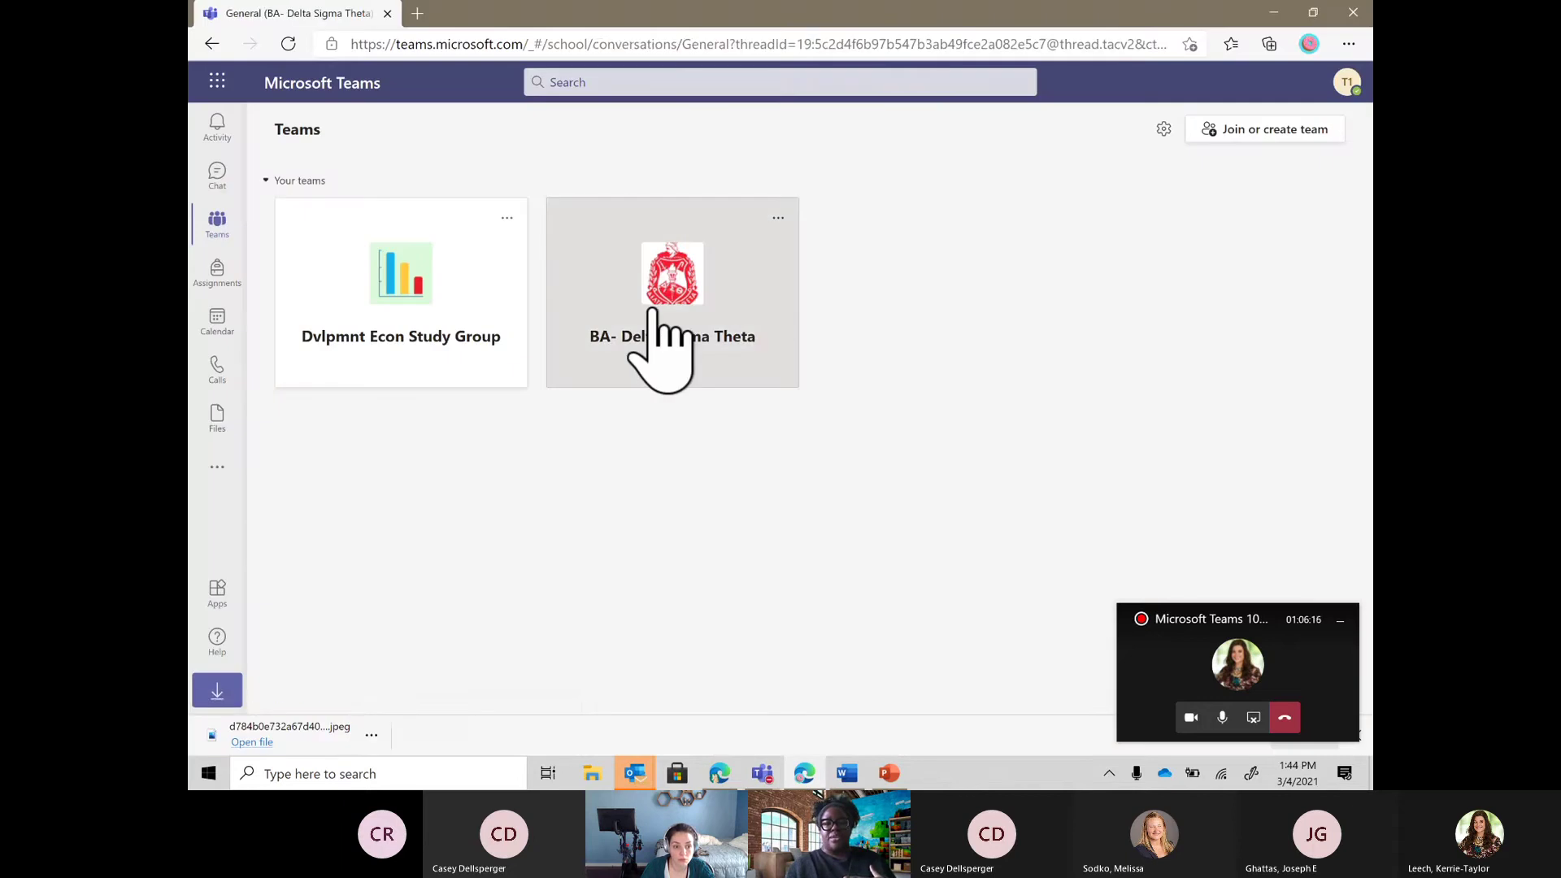
pyautogui.click(661, 350)
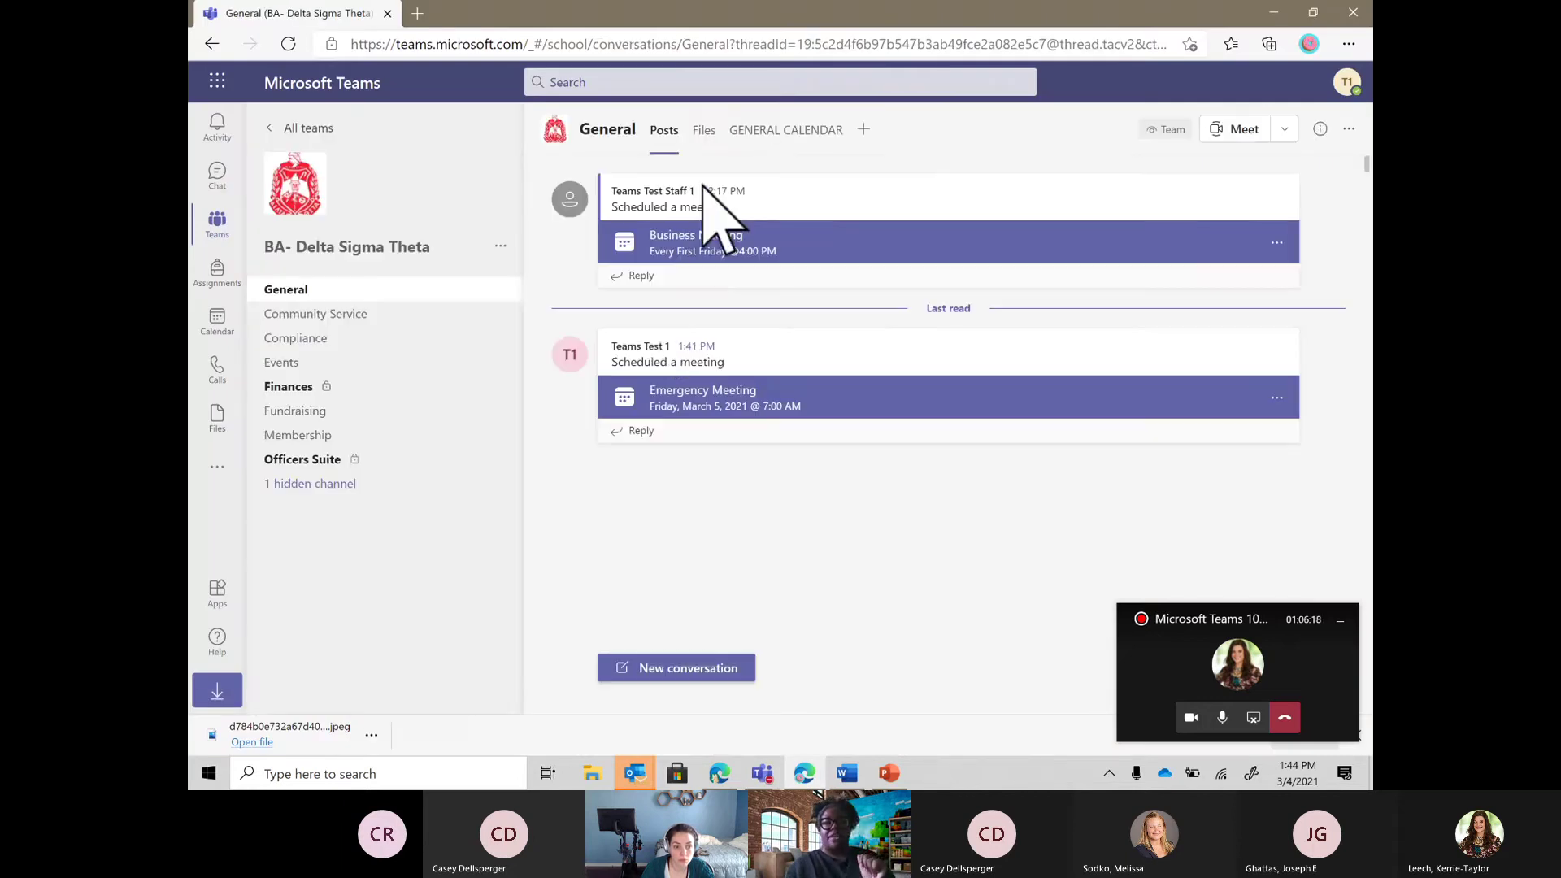
pyautogui.click(757, 138)
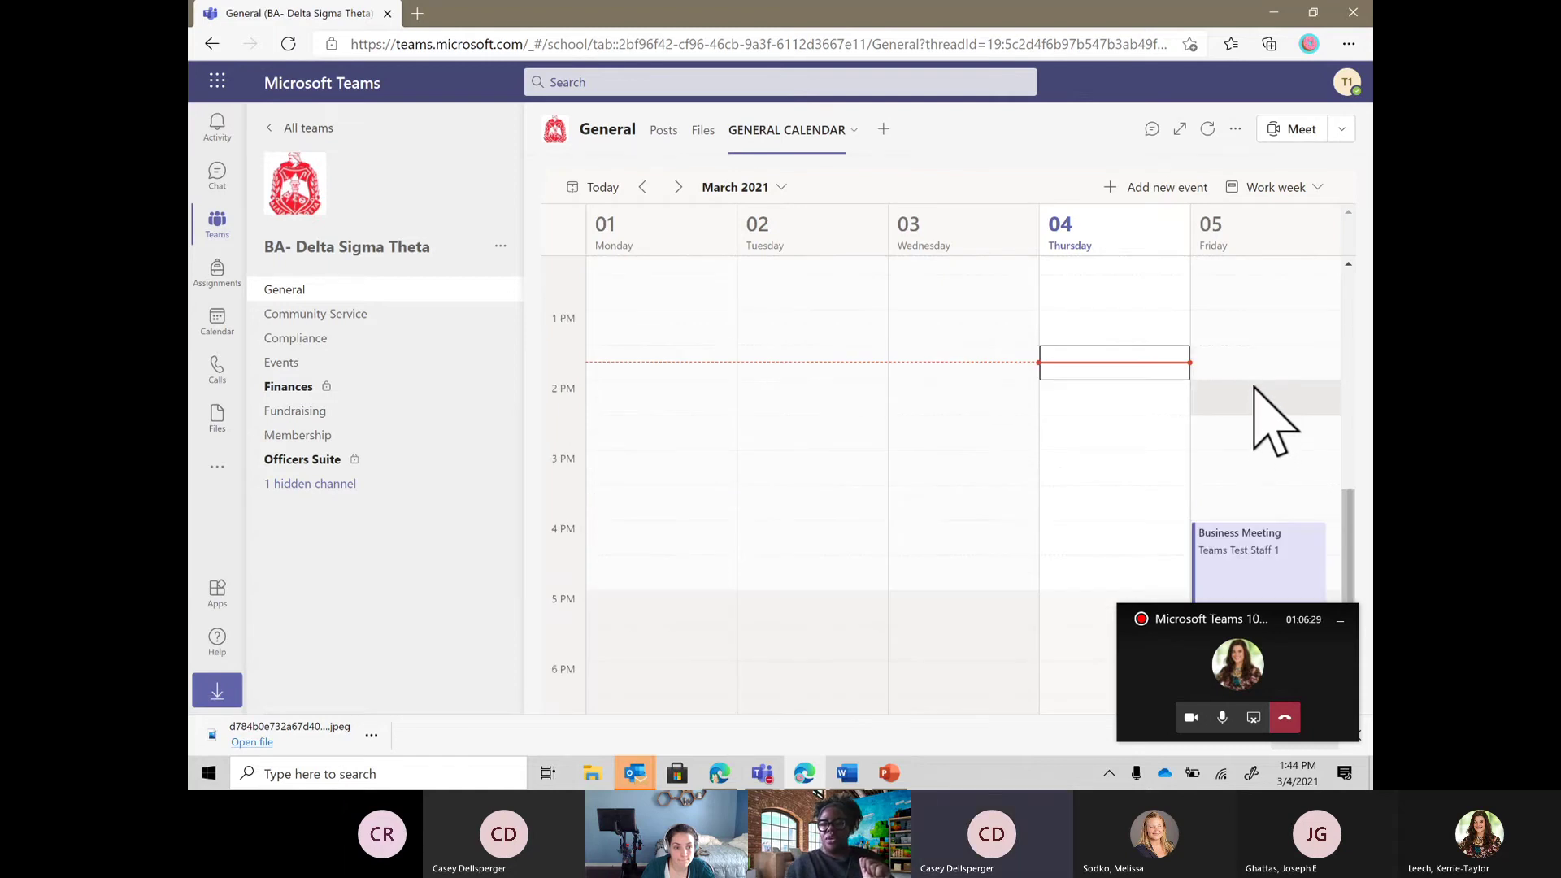
# Step: Open Friday the 5th's Emergency Meeting and enlarge its details to examine the Add to calendar option
pyautogui.scroll(5, 1256, 388)
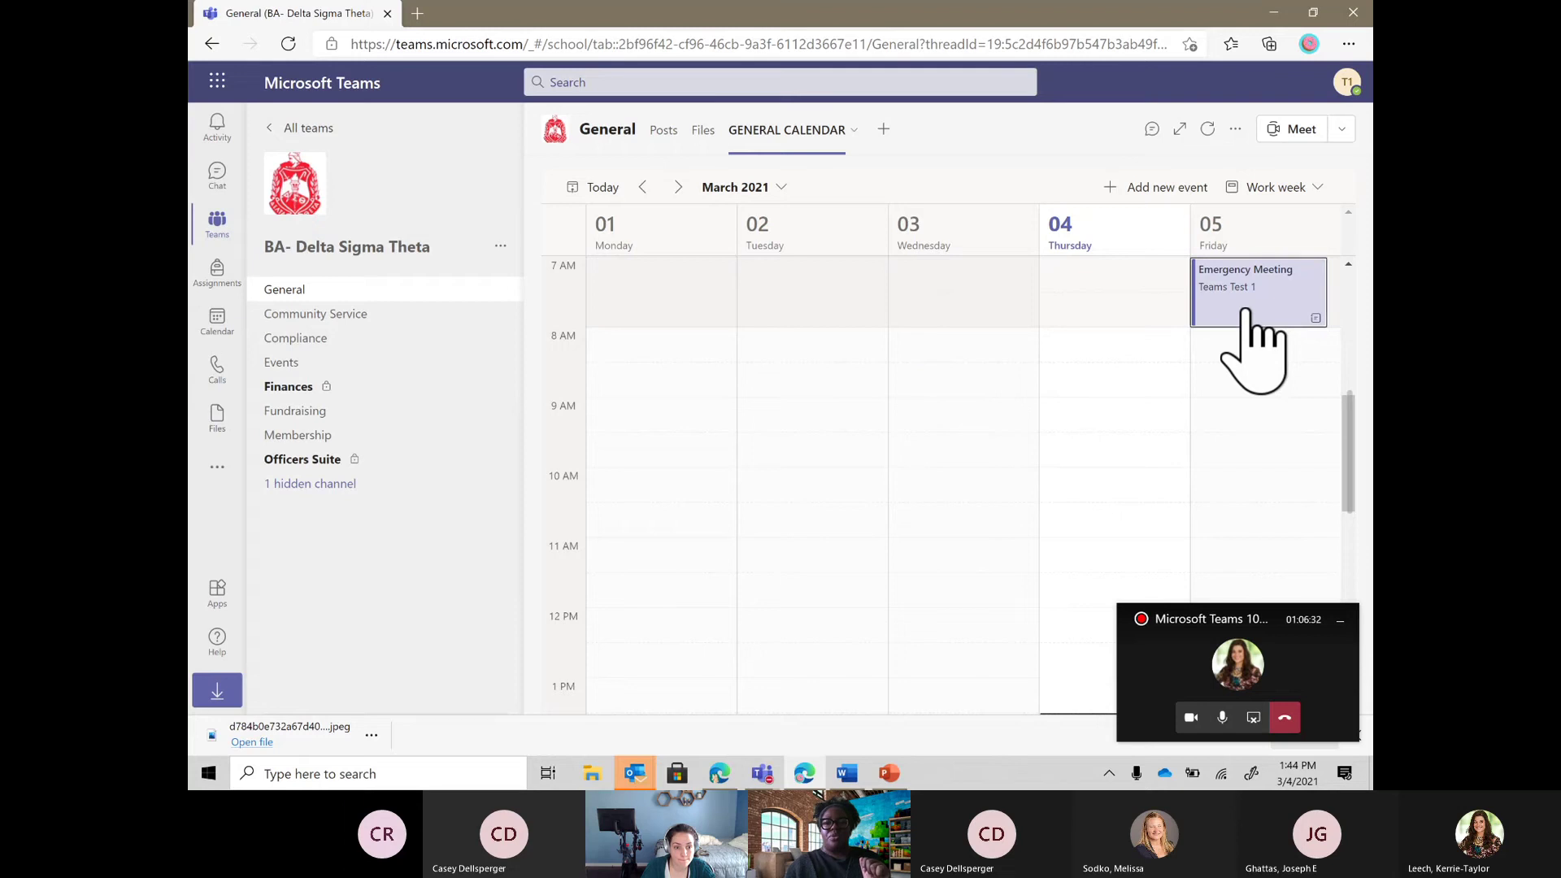
pyautogui.click(1252, 350)
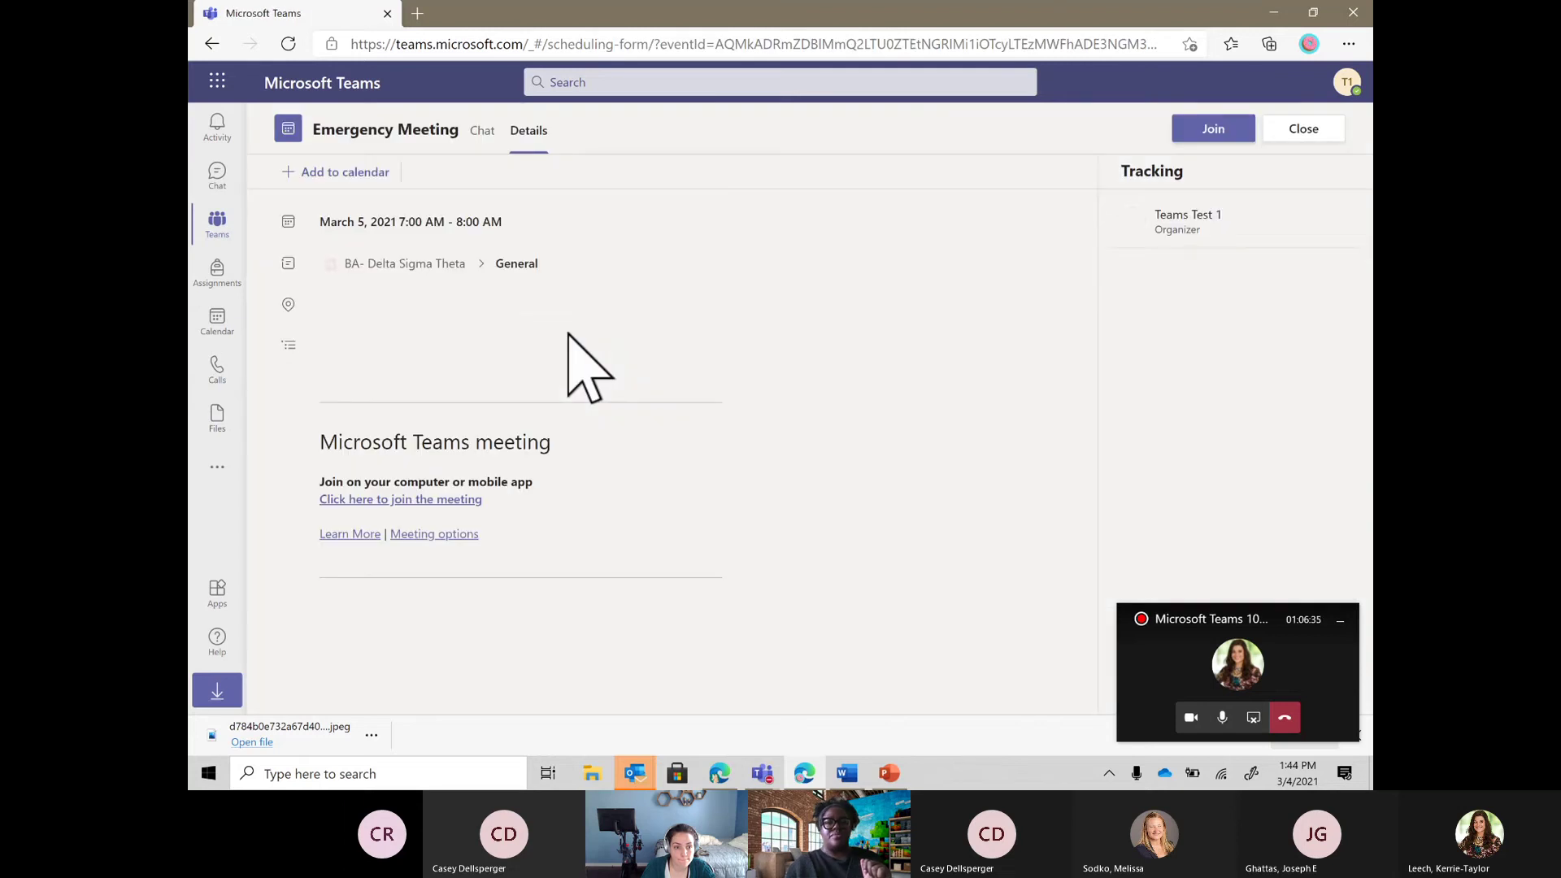
pyautogui.scroll(5, 367, 229)
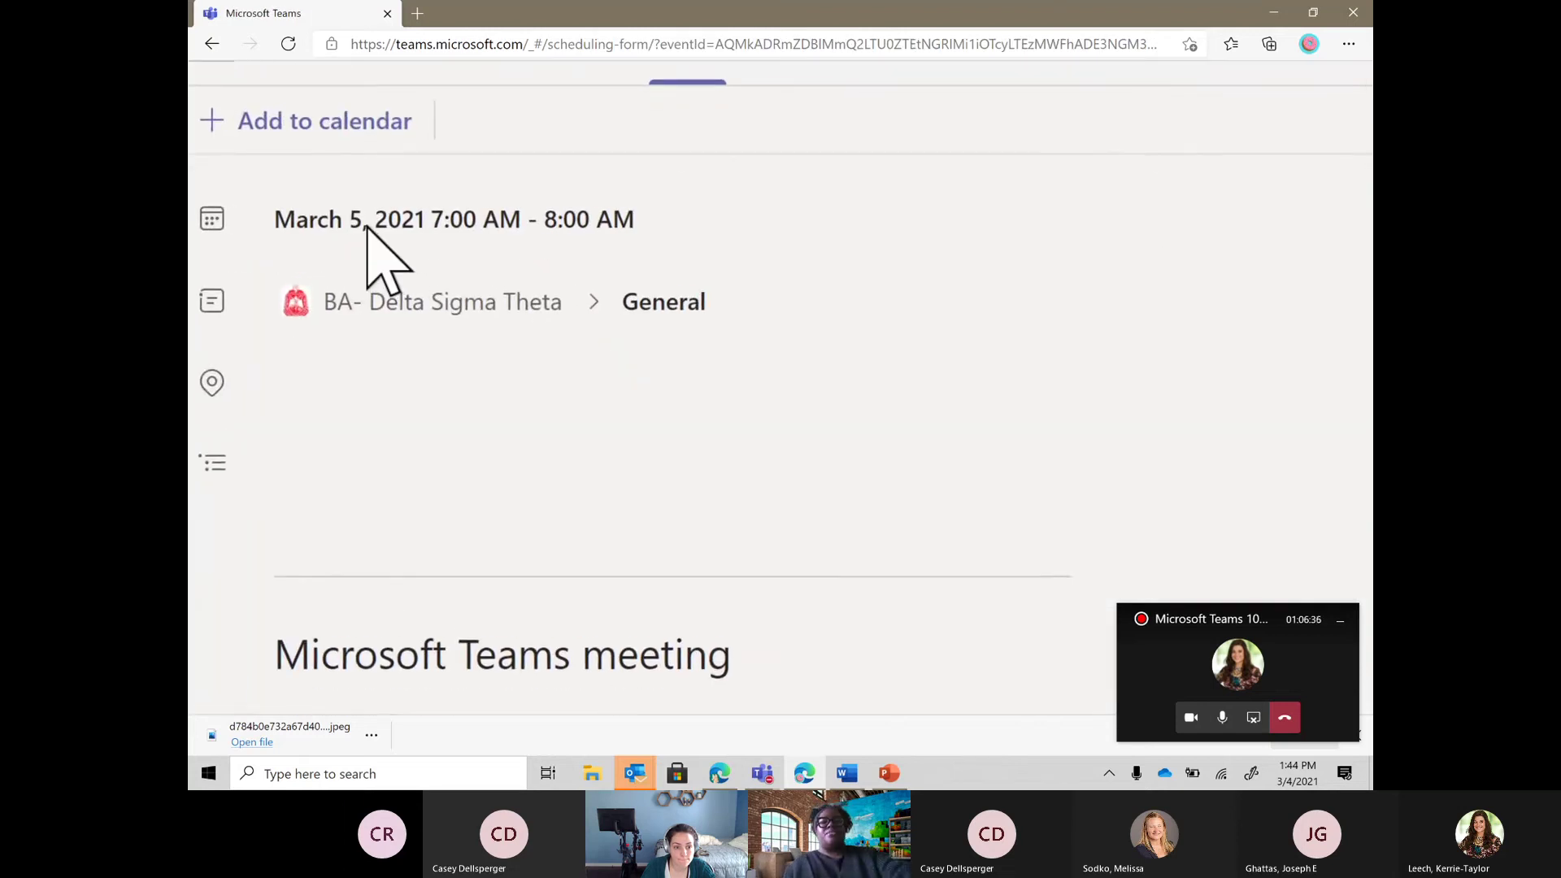
# Step: Add Friday the 5th's Emergency Meeting to the personal calendar and close its details
pyautogui.scroll(-1, 368, 229)
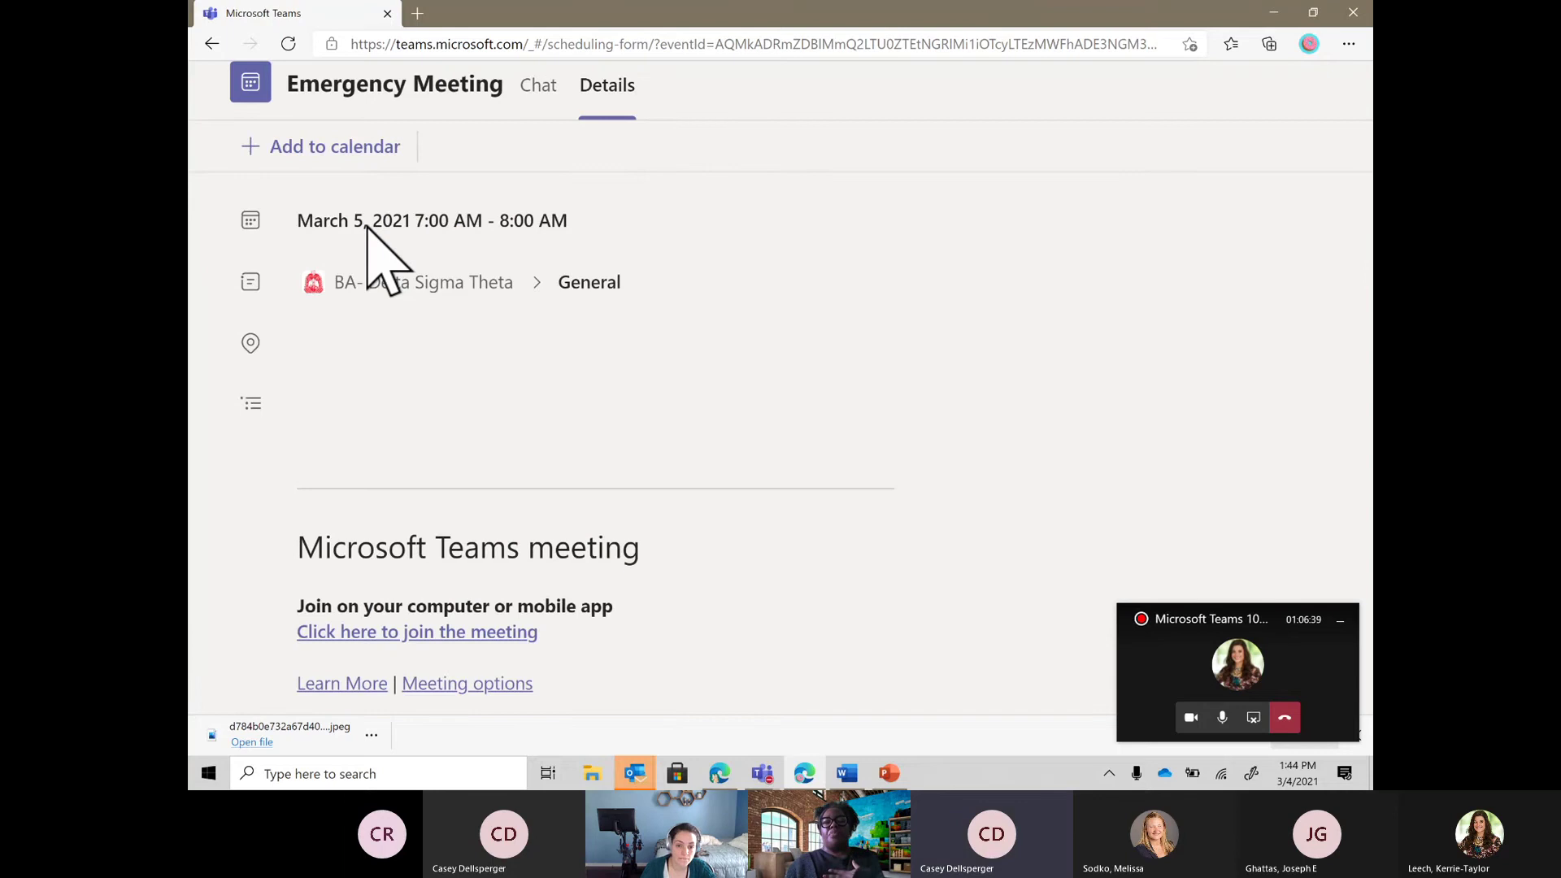
pyautogui.scroll(-3, 367, 229)
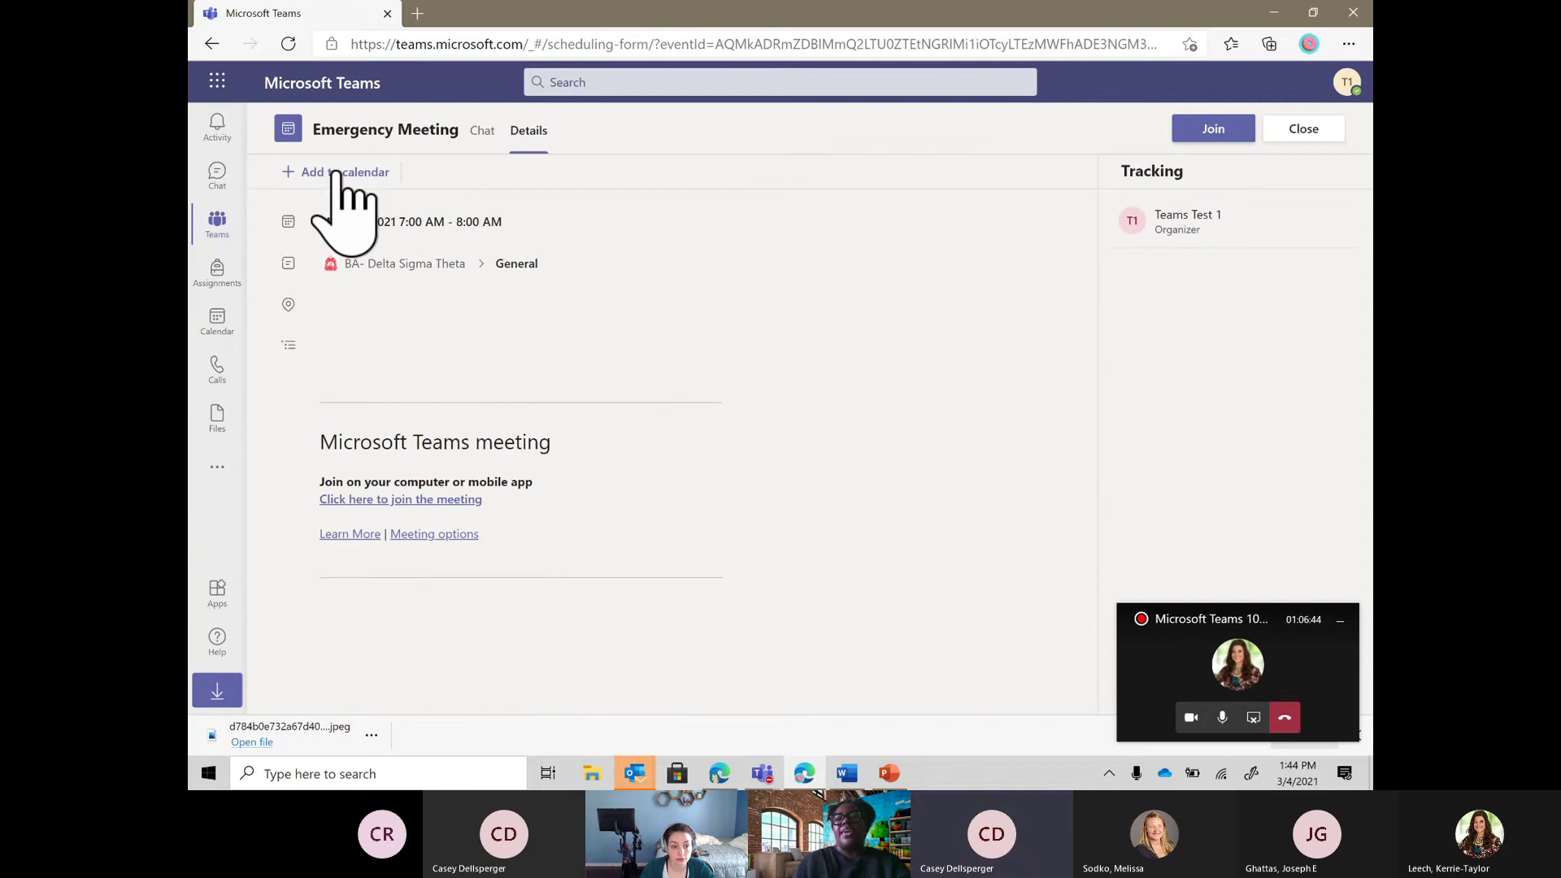
pyautogui.scroll(3, 312, 184)
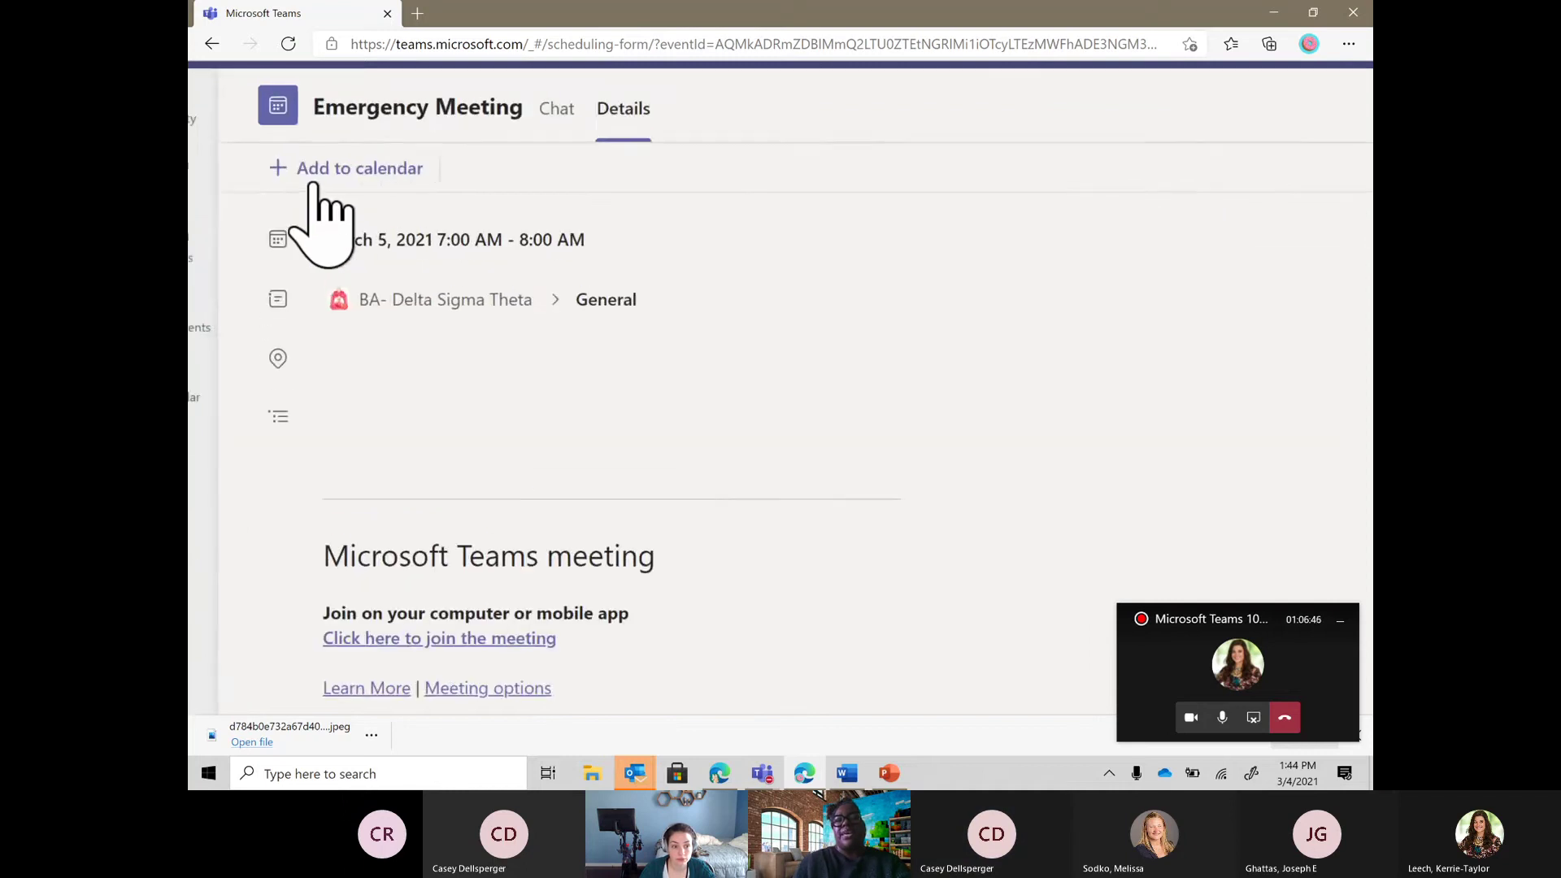
pyautogui.scroll(2, 312, 184)
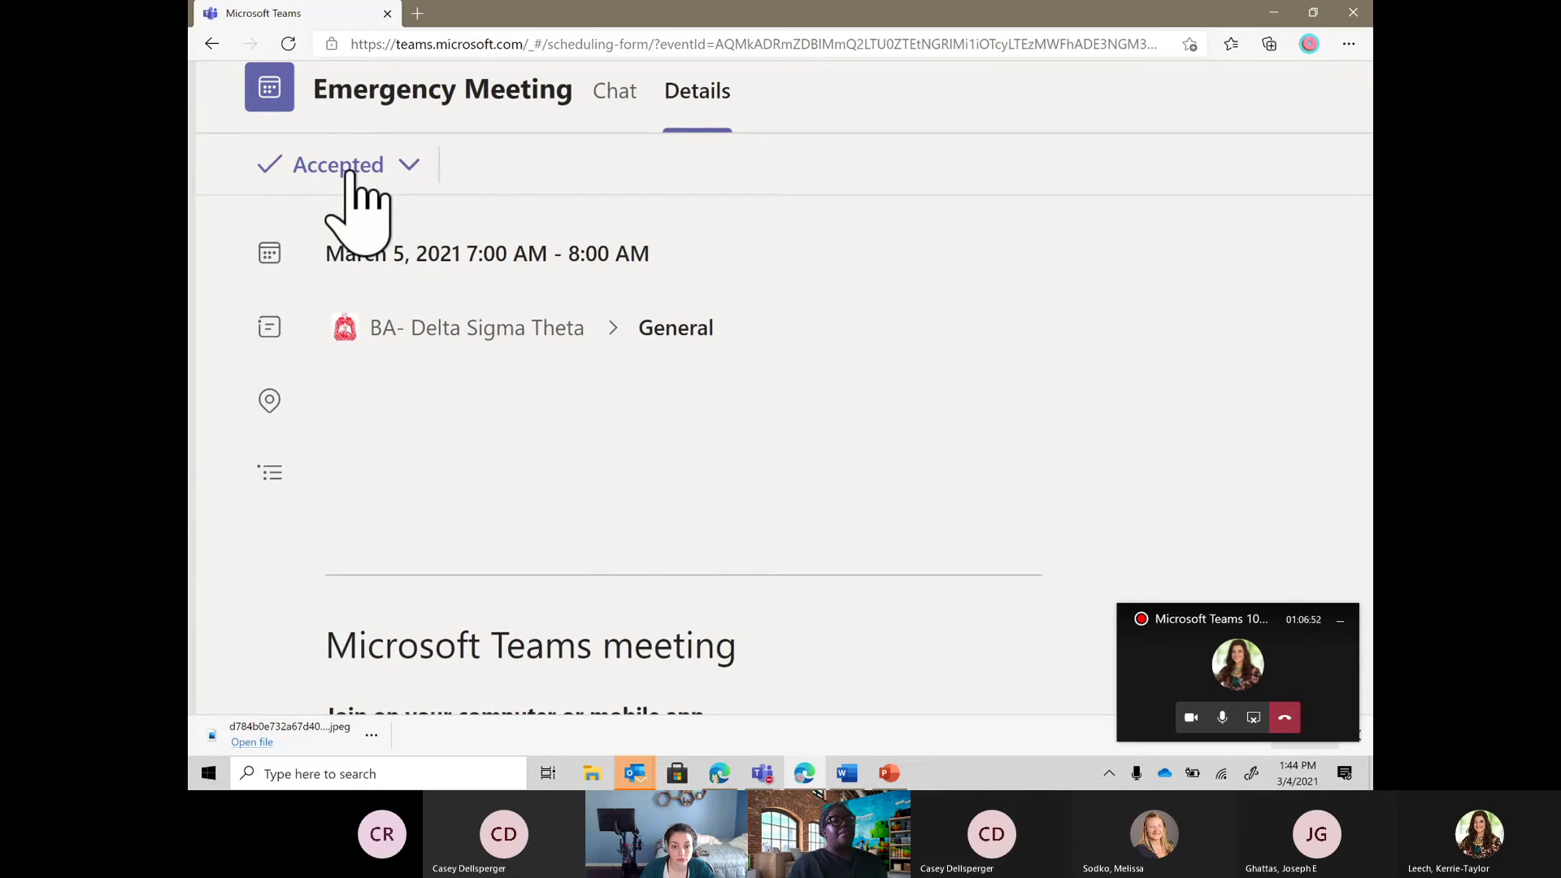
pyautogui.scroll(-5, 349, 172)
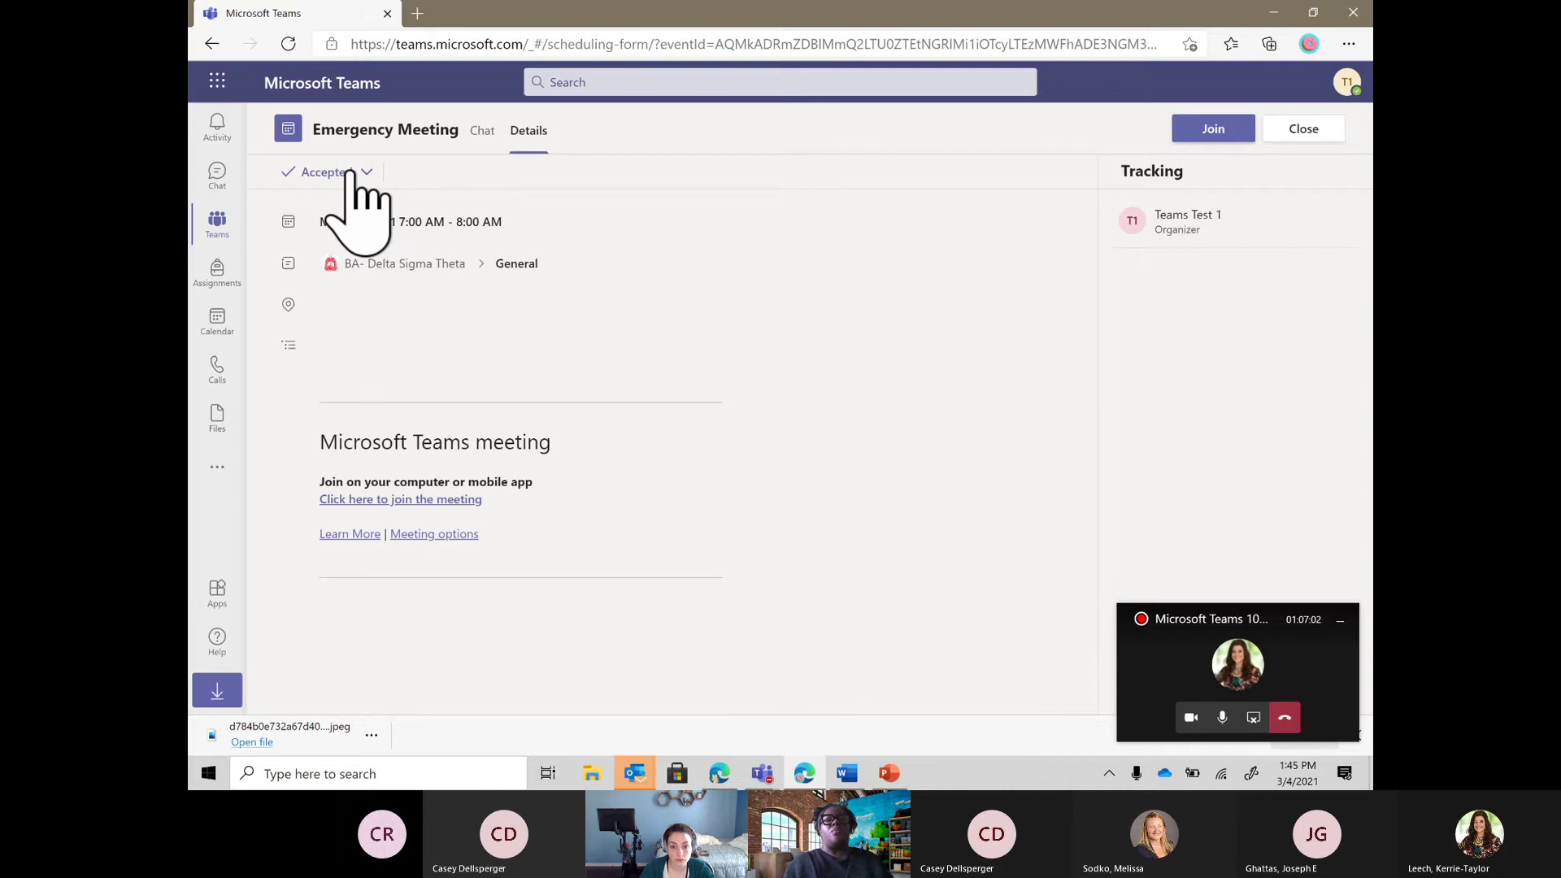
pyautogui.click(1302, 130)
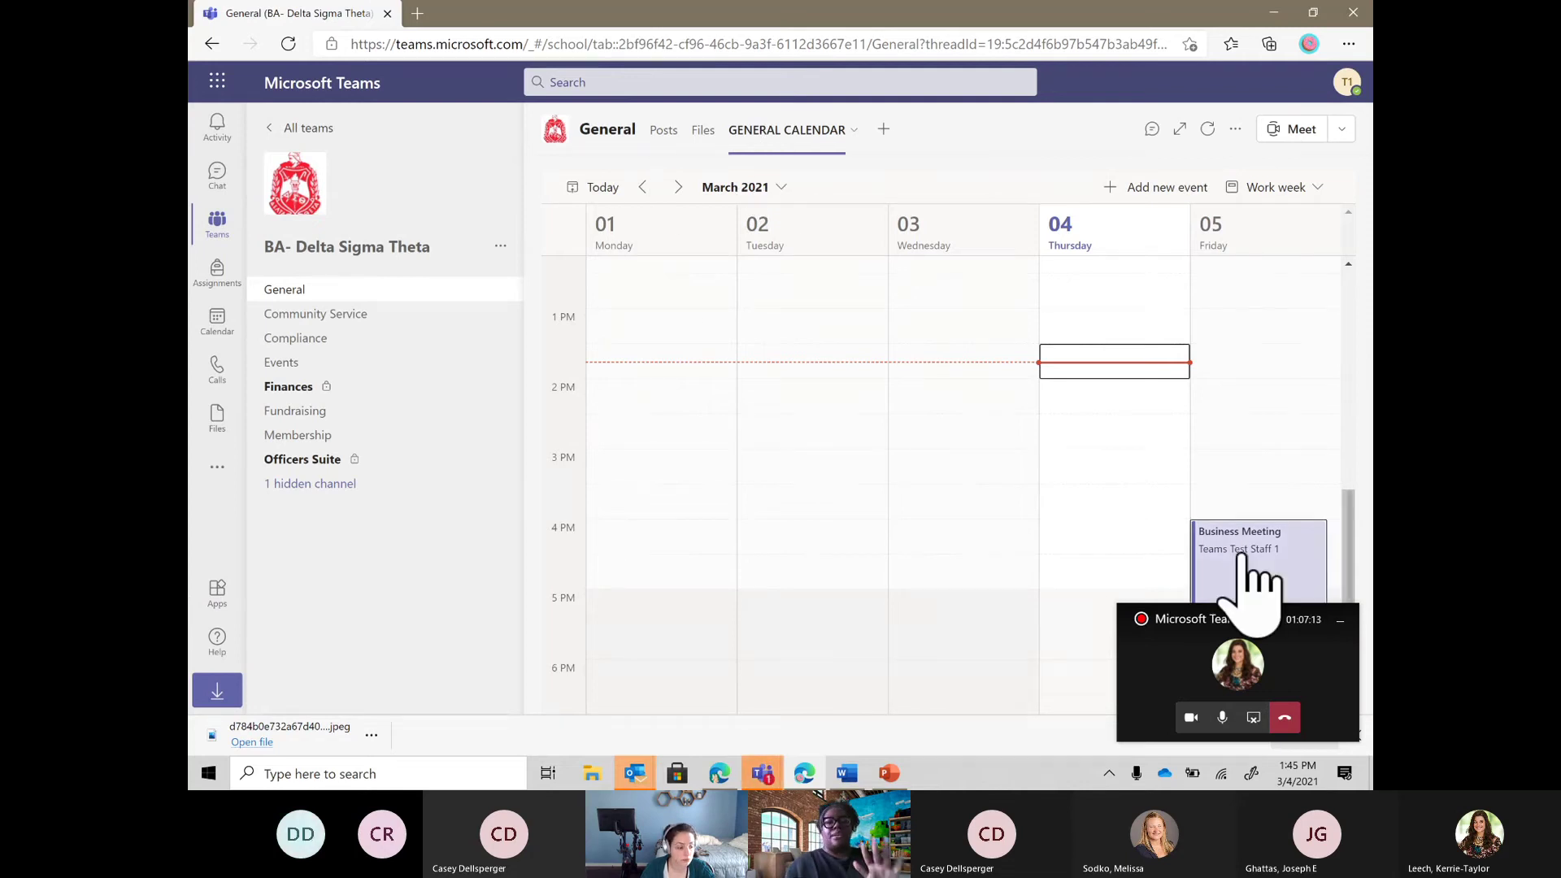
# Step: Open Friday the 5th's Business Meeting details, and switch to the Microsoft Teams 101 call window to read the meeting chat
pyautogui.click(1242, 553)
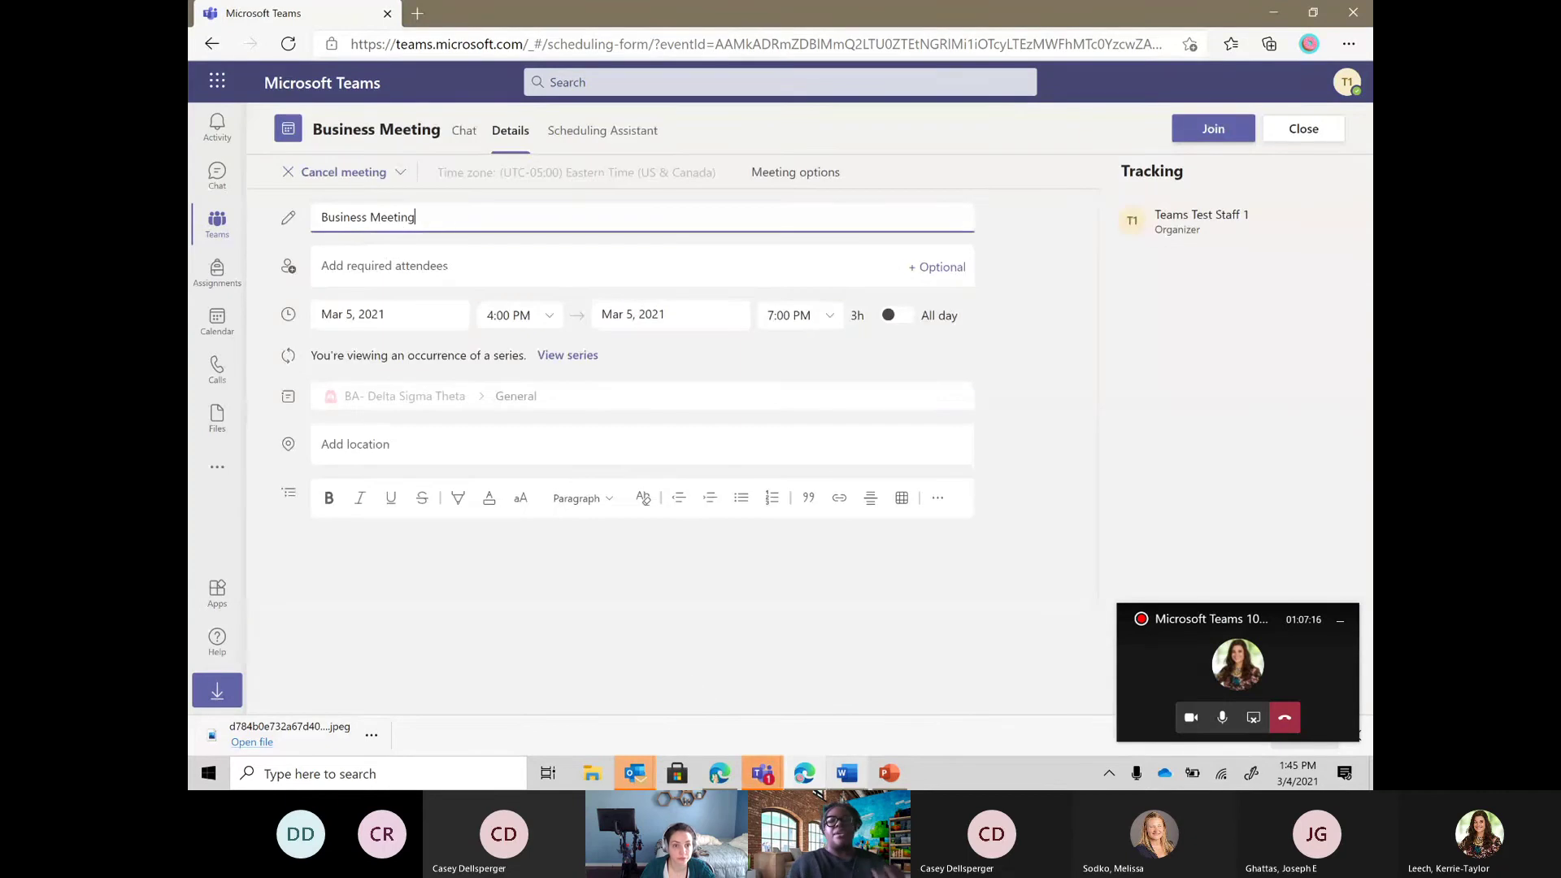
pyautogui.moveTo(760, 779)
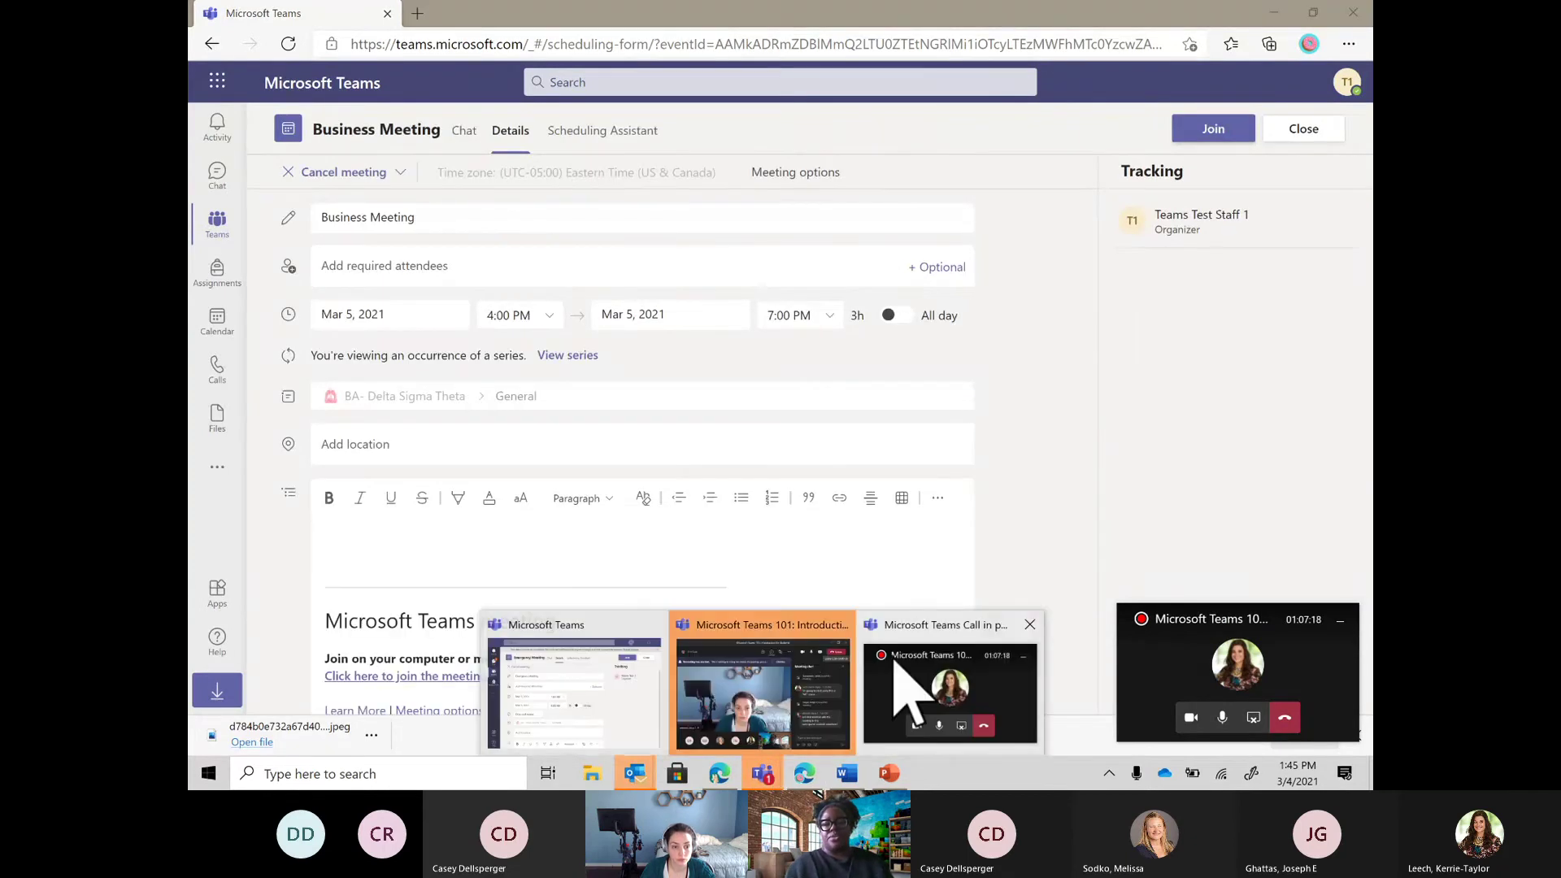
pyautogui.click(833, 707)
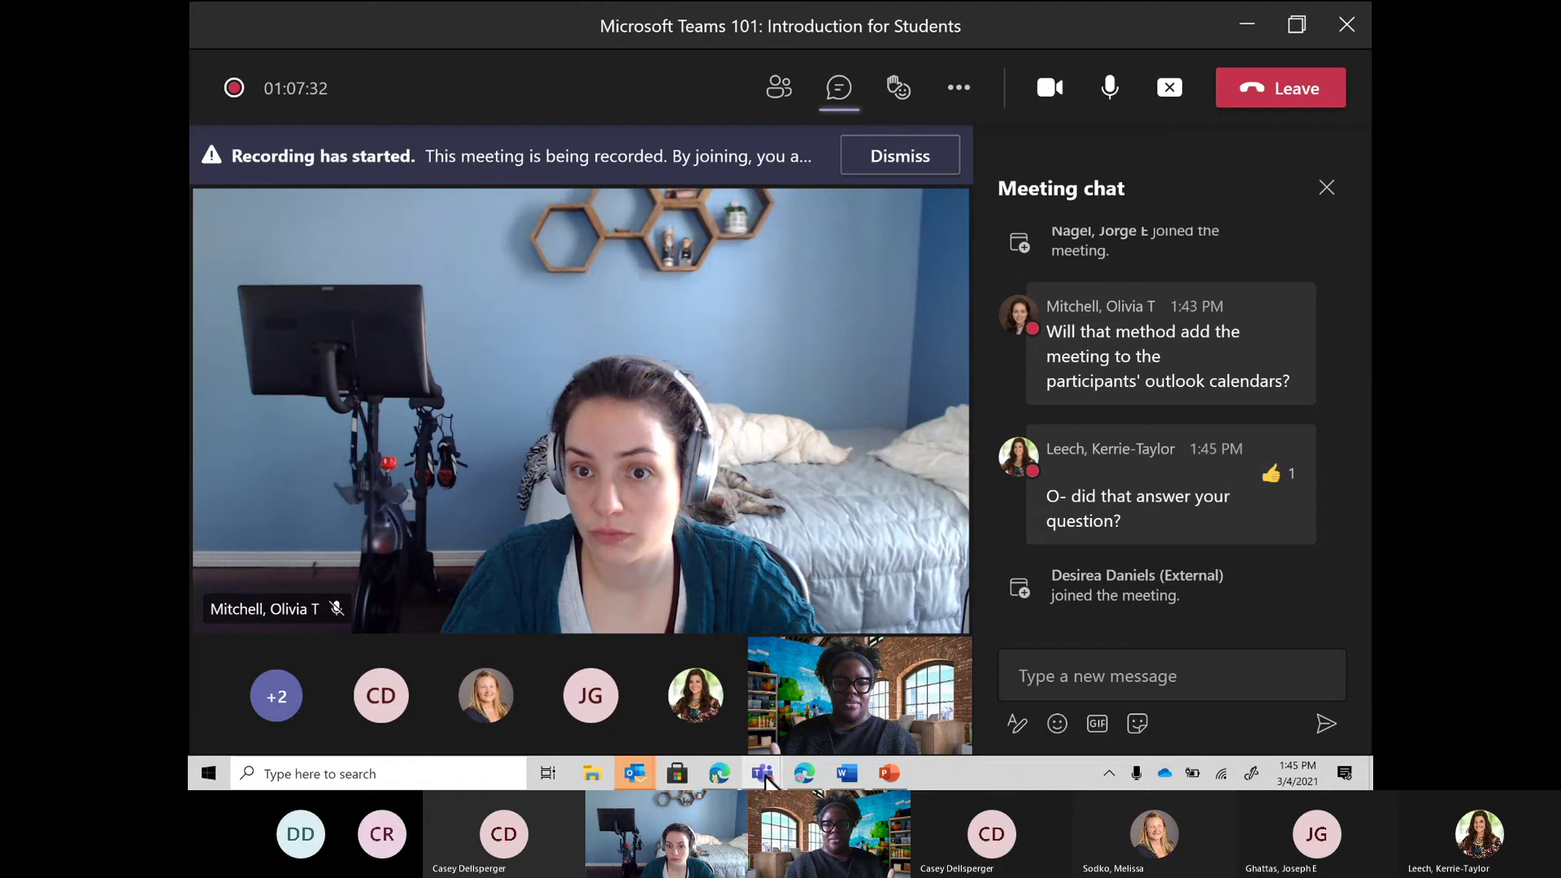
# Step: Switch to the Microsoft Teams desktop app, close the Emergency Meeting details, and view the General channel's files
pyautogui.moveTo(762, 774)
pyautogui.click(696, 705)
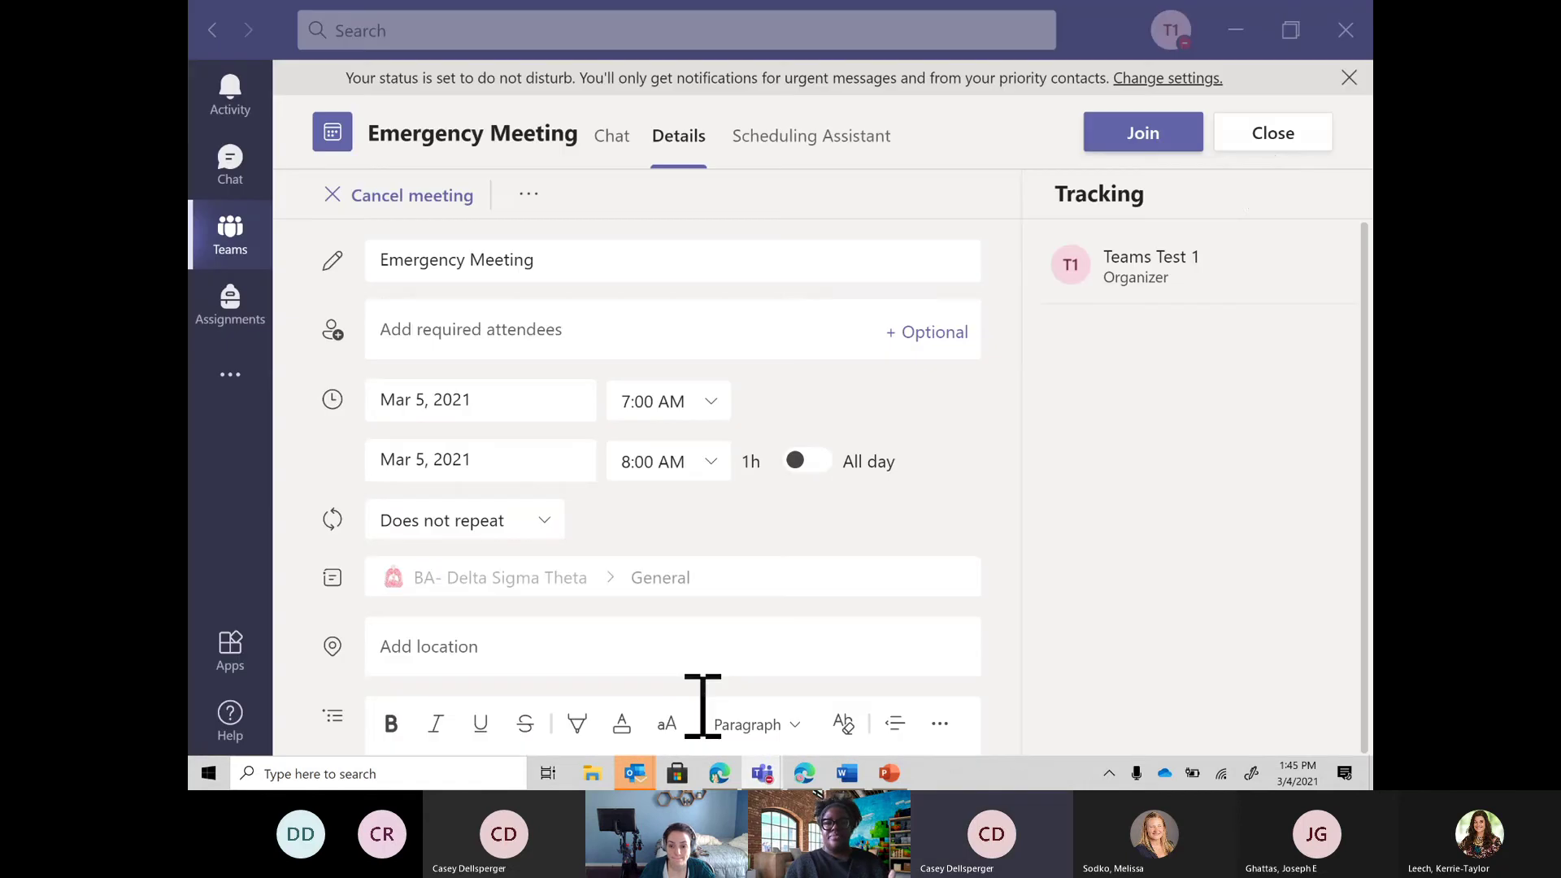
pyautogui.click(1256, 140)
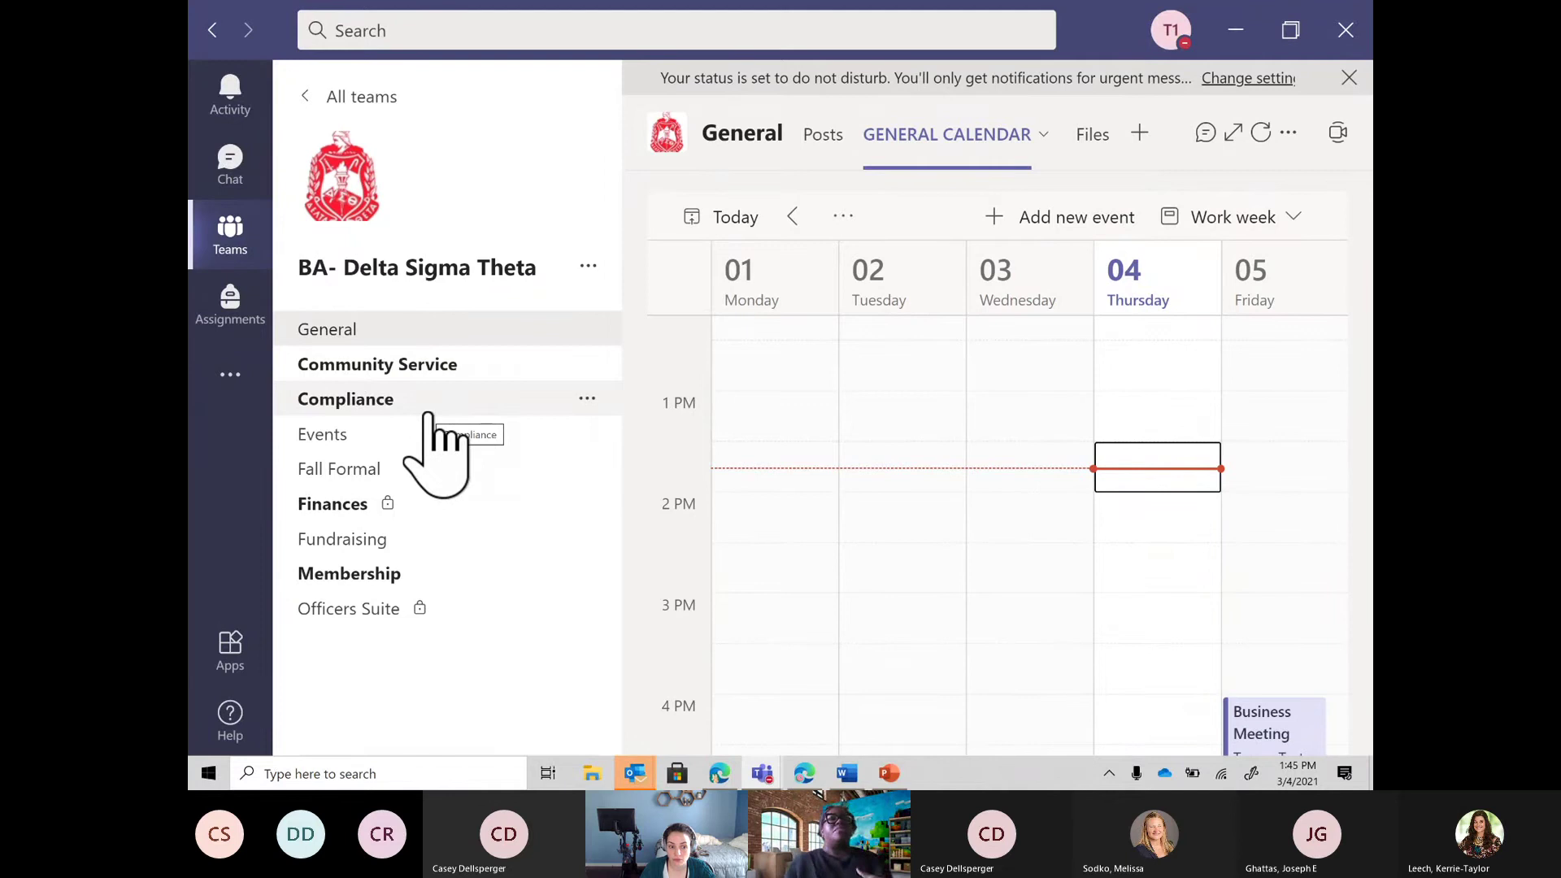
pyautogui.click(1094, 135)
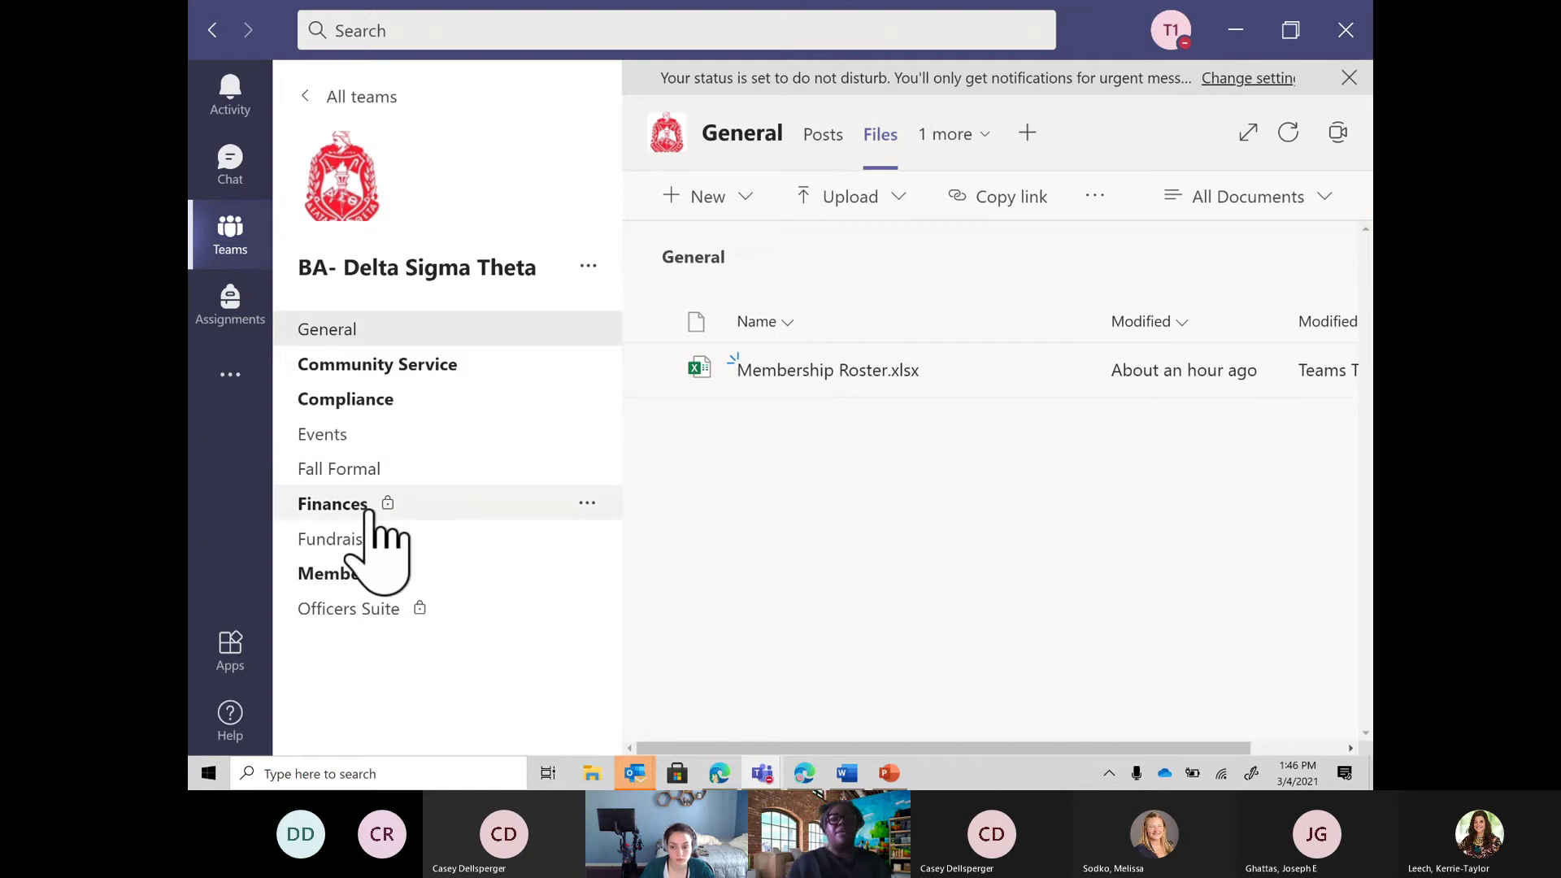
# Step: Return to the overview of all teams and reopen the BA- Delta Sigma Theta team's General posts
pyautogui.hotkey('ctrl', '=')
pyautogui.click(231, 302)
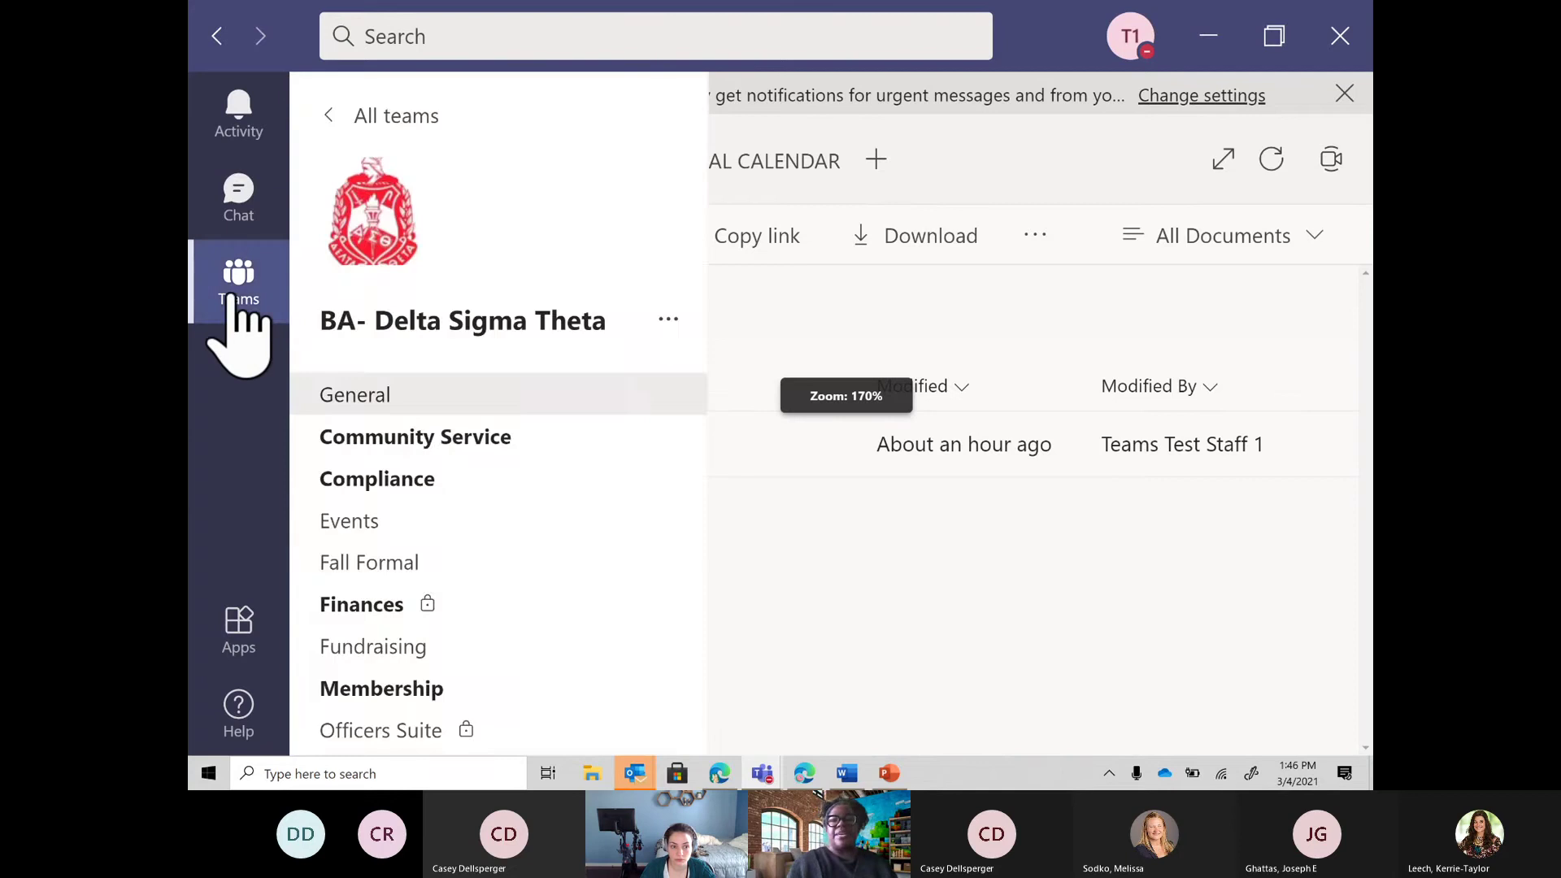
pyautogui.click(231, 301)
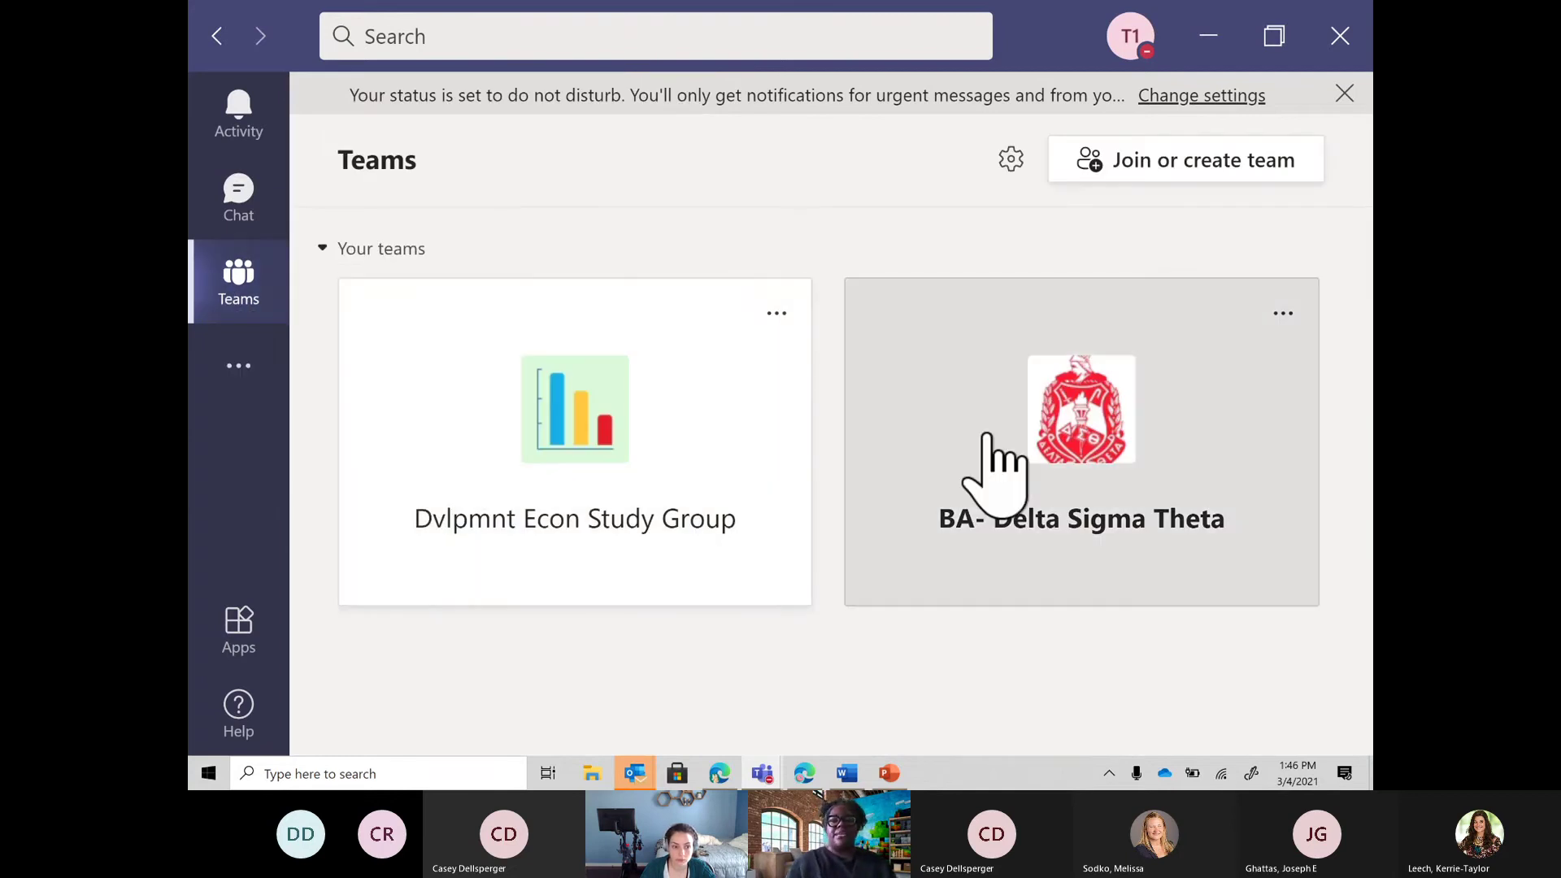
pyautogui.click(986, 435)
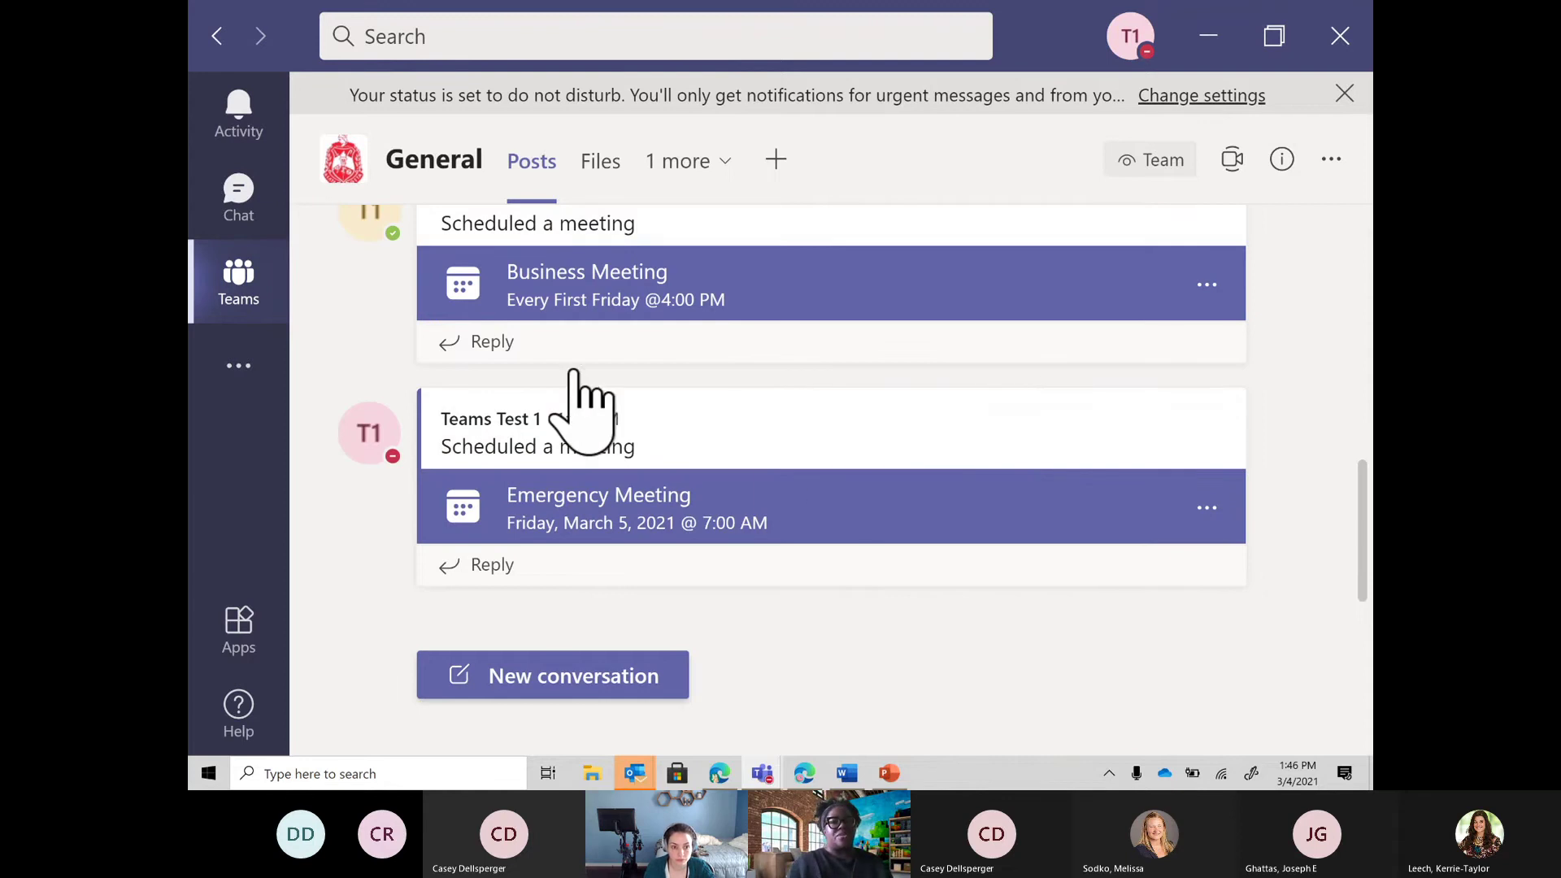
pyautogui.hotkey('ctrl', '-')
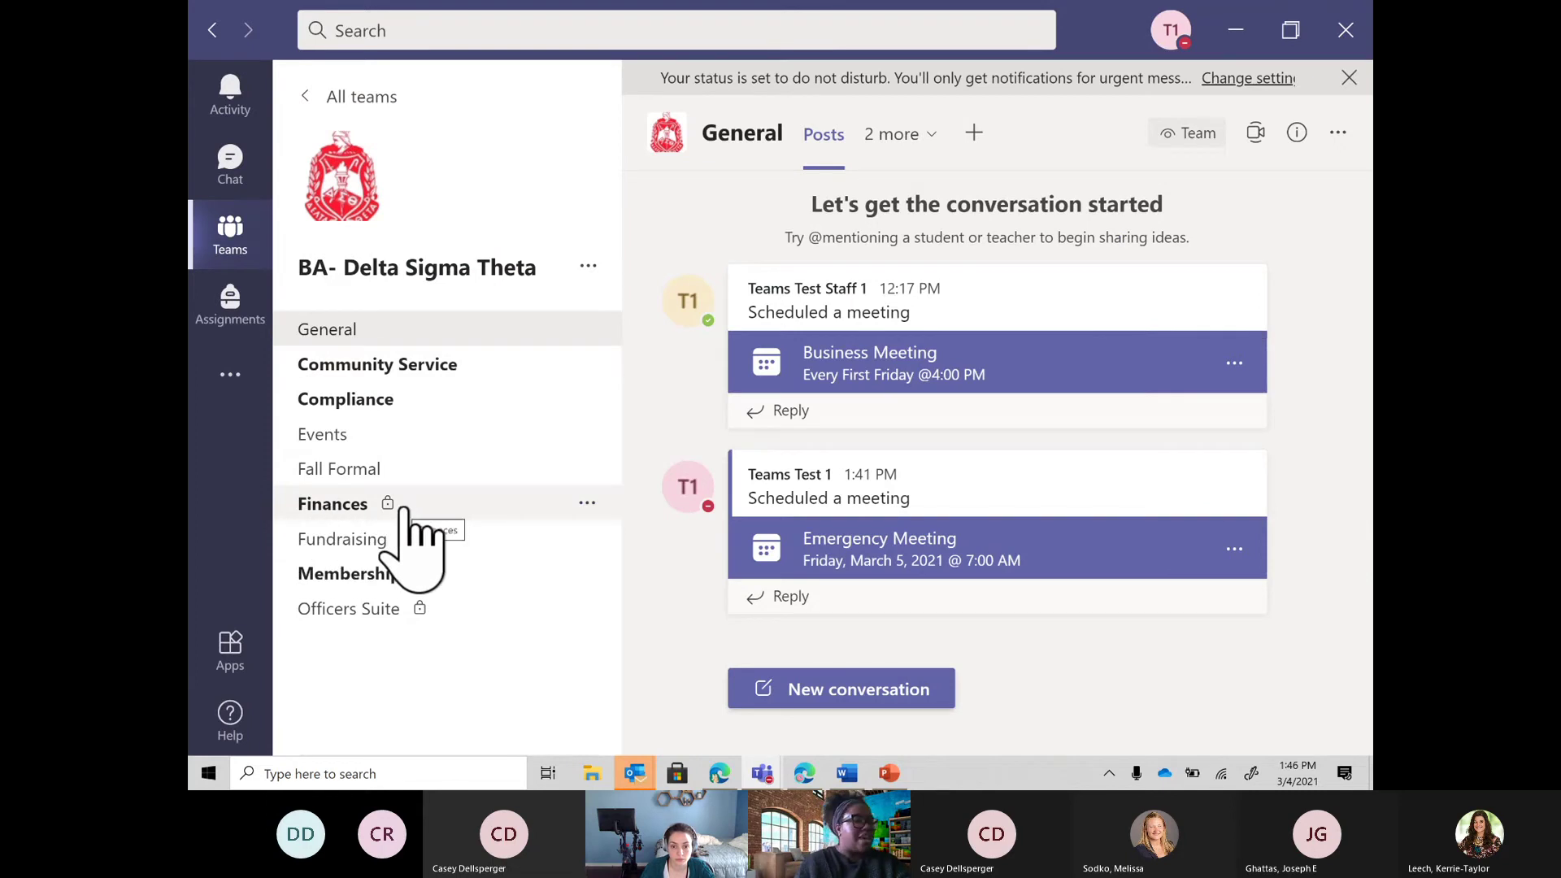
pyautogui.click(596, 270)
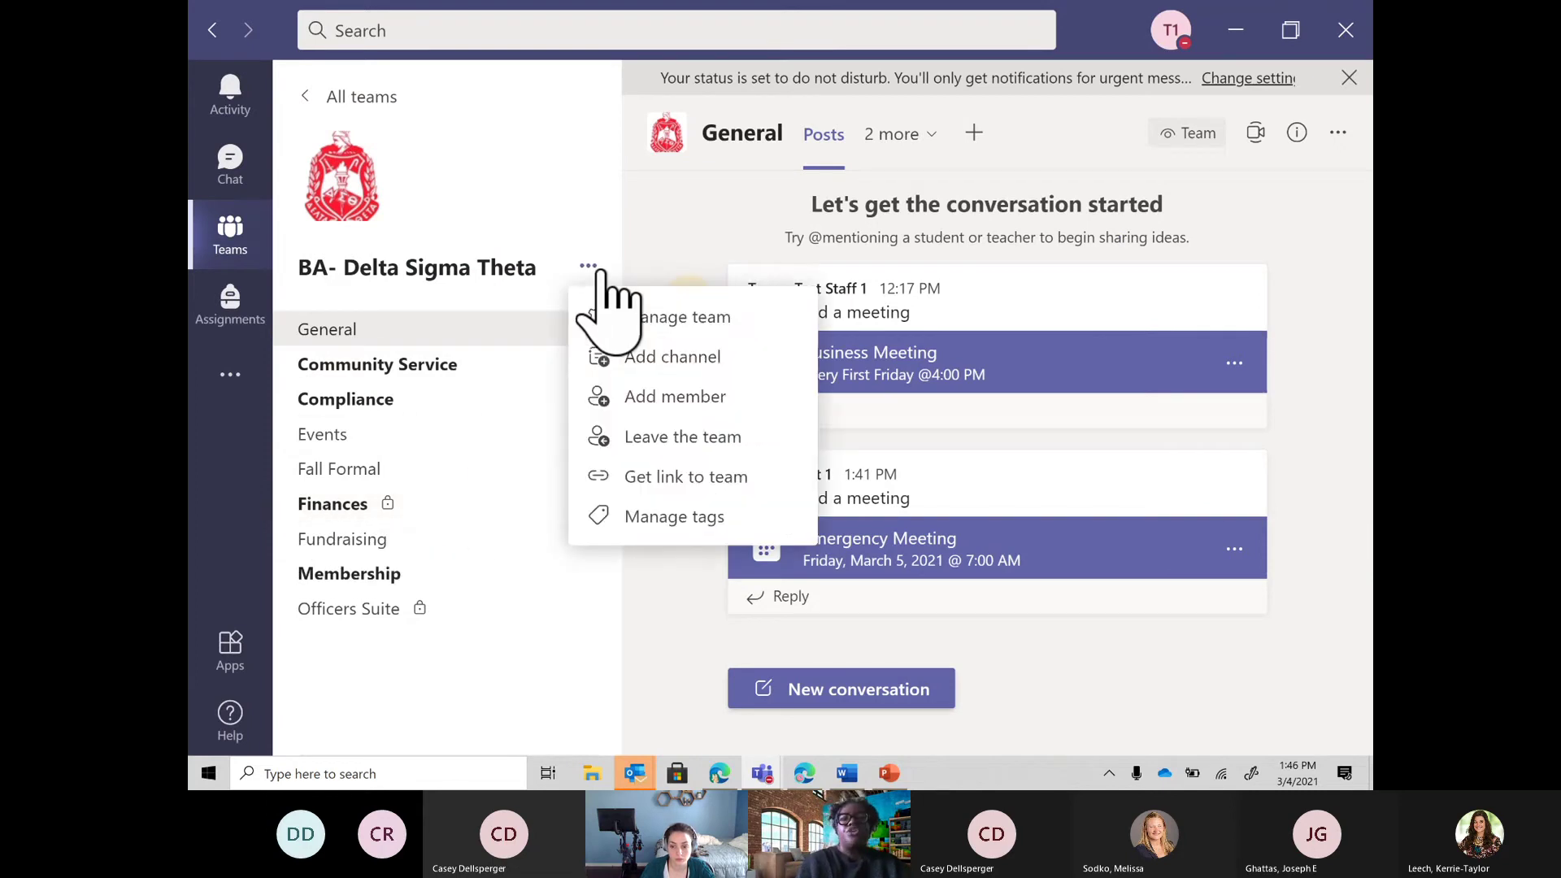
pyautogui.click(719, 361)
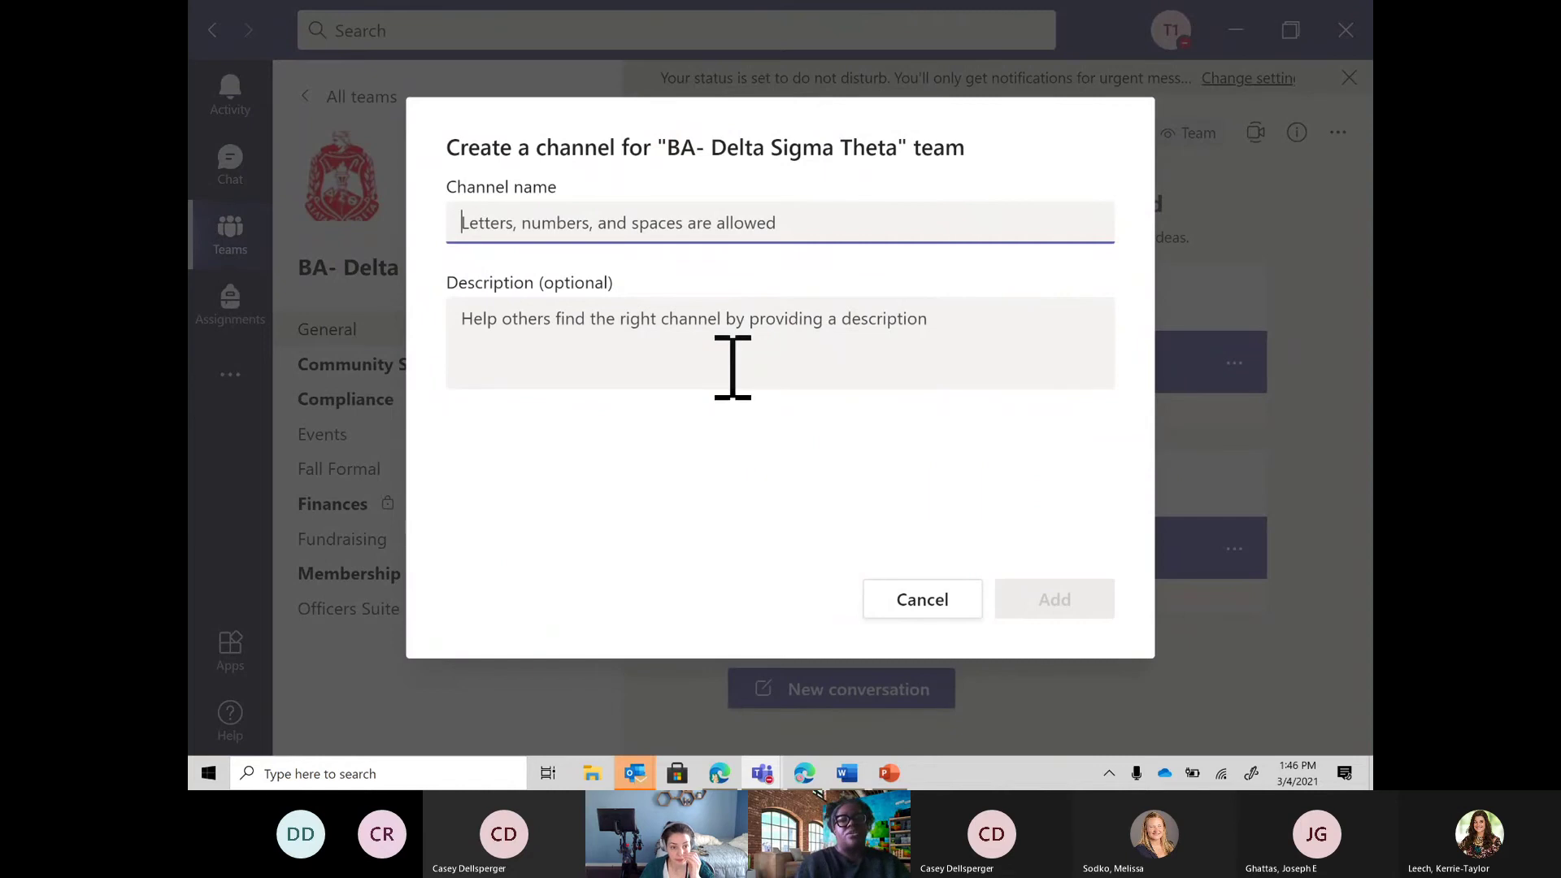
pyautogui.click(922, 602)
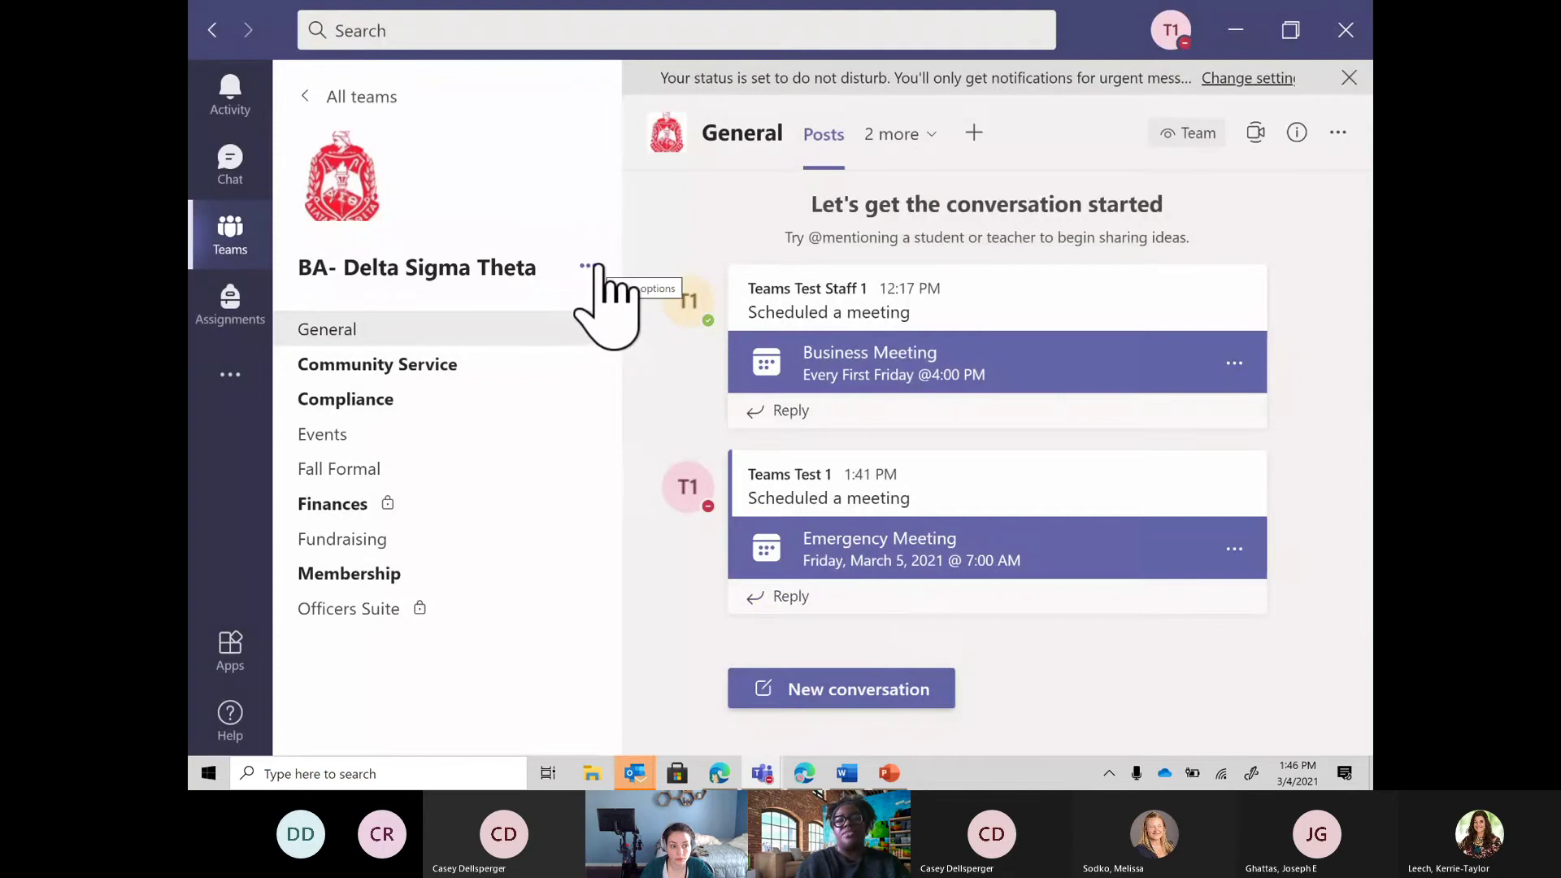
# Step: Switch to Microsoft Teams in Edge and create a private channel named Intake in the BA- Delta Sigma Theta team
pyautogui.click(805, 774)
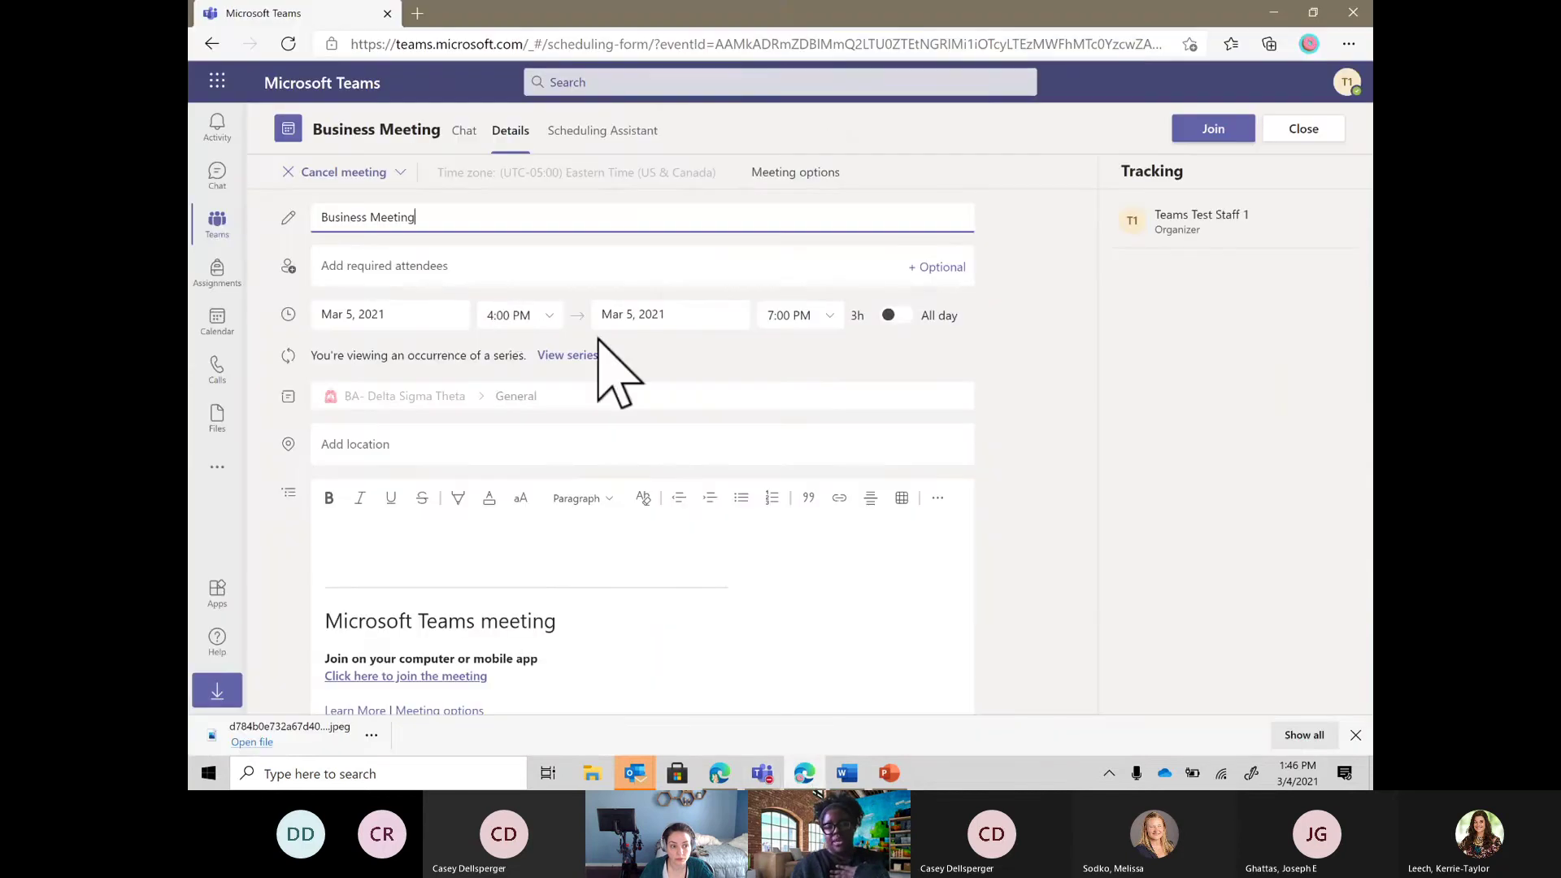
pyautogui.click(218, 228)
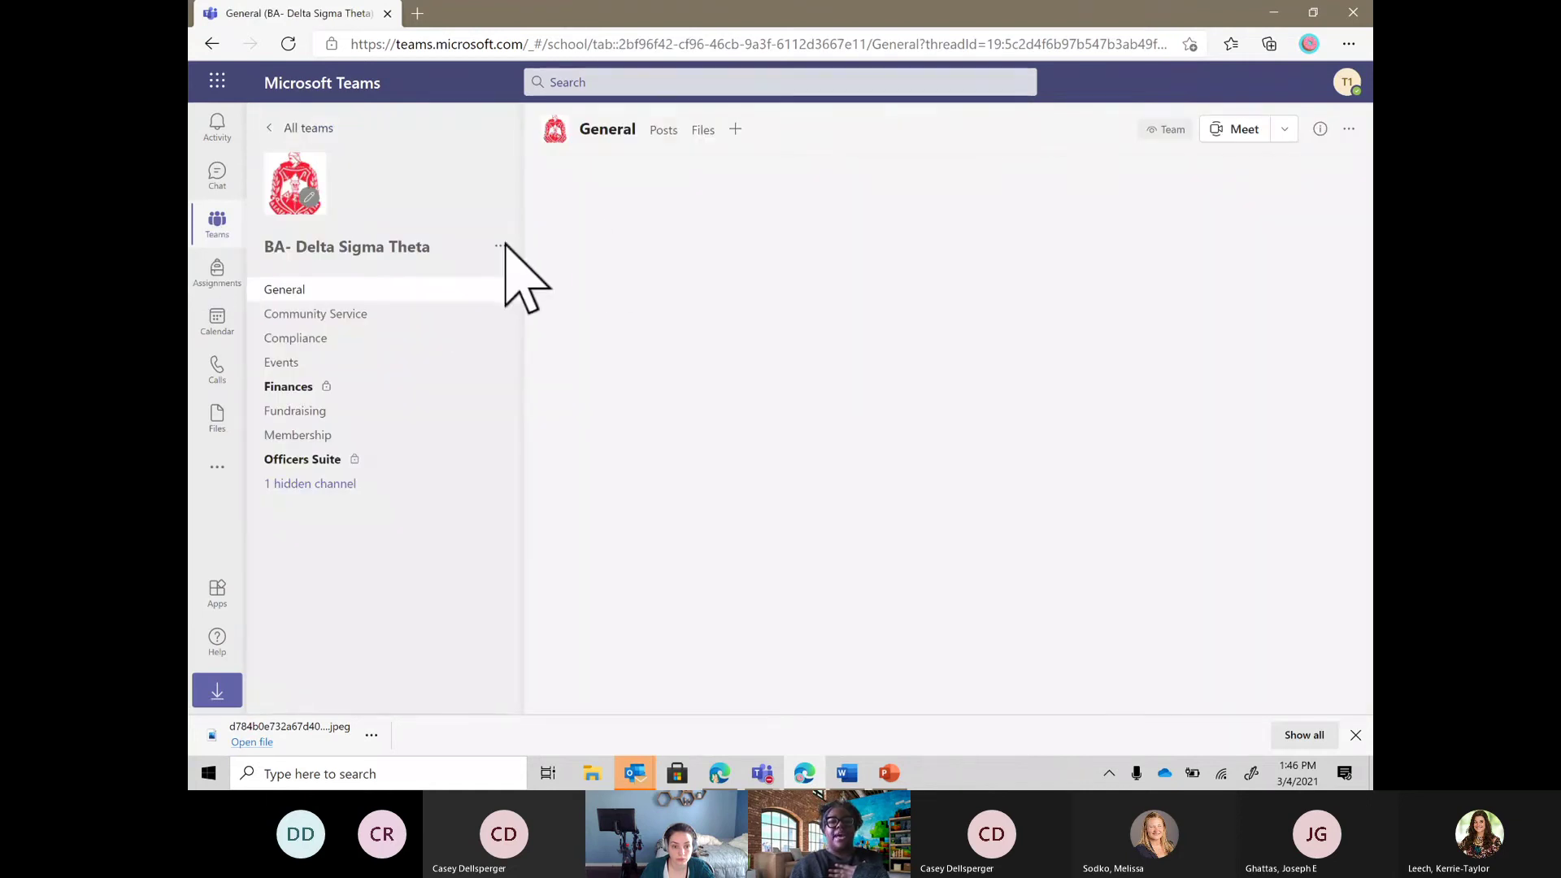
pyautogui.click(500, 246)
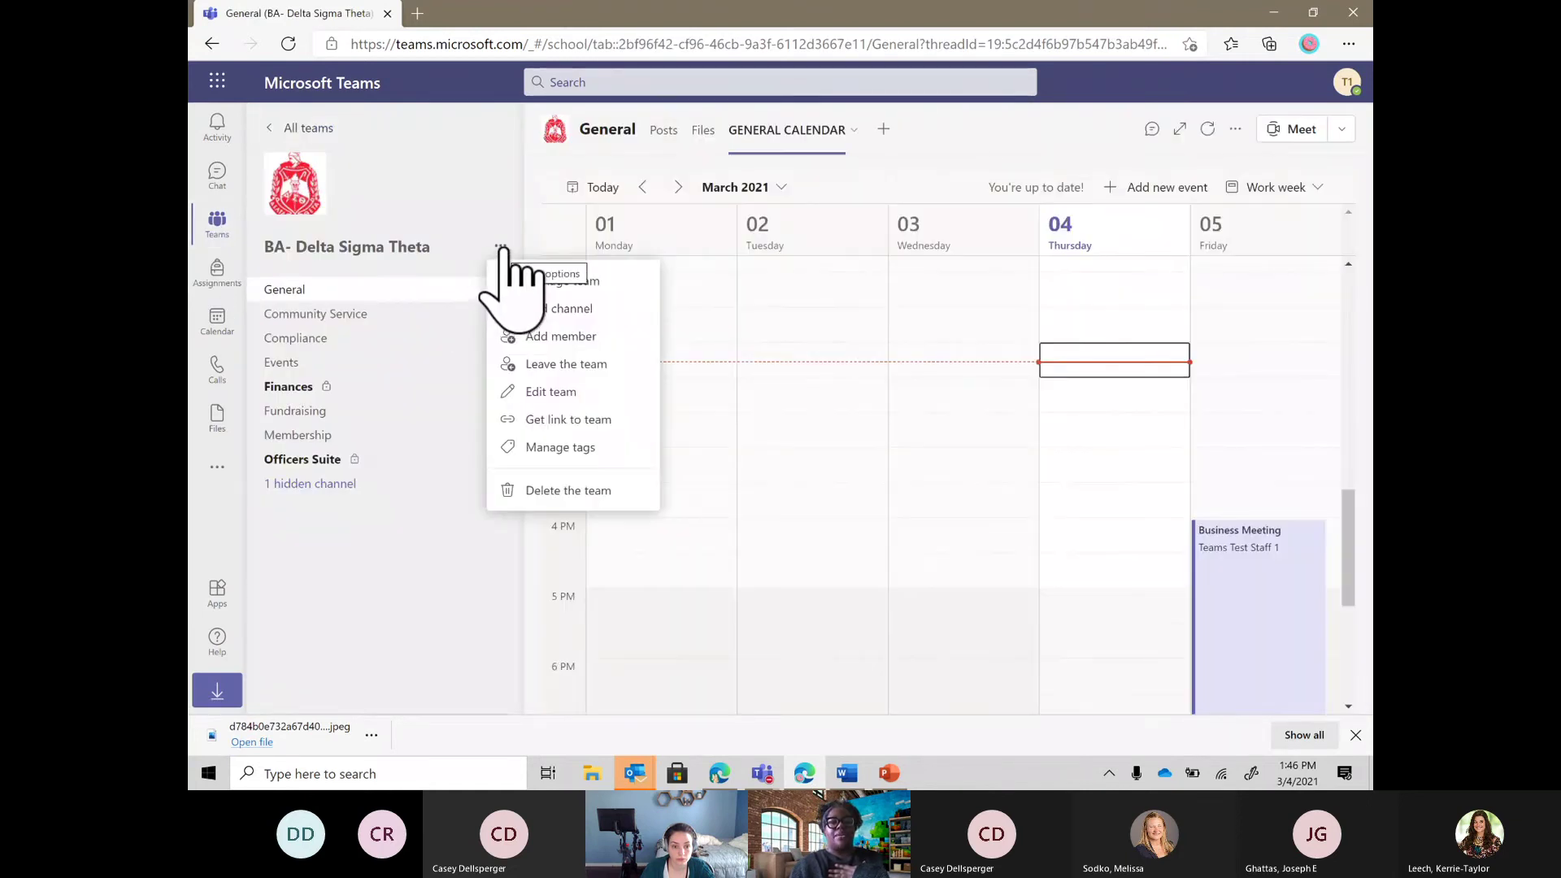
pyautogui.click(592, 309)
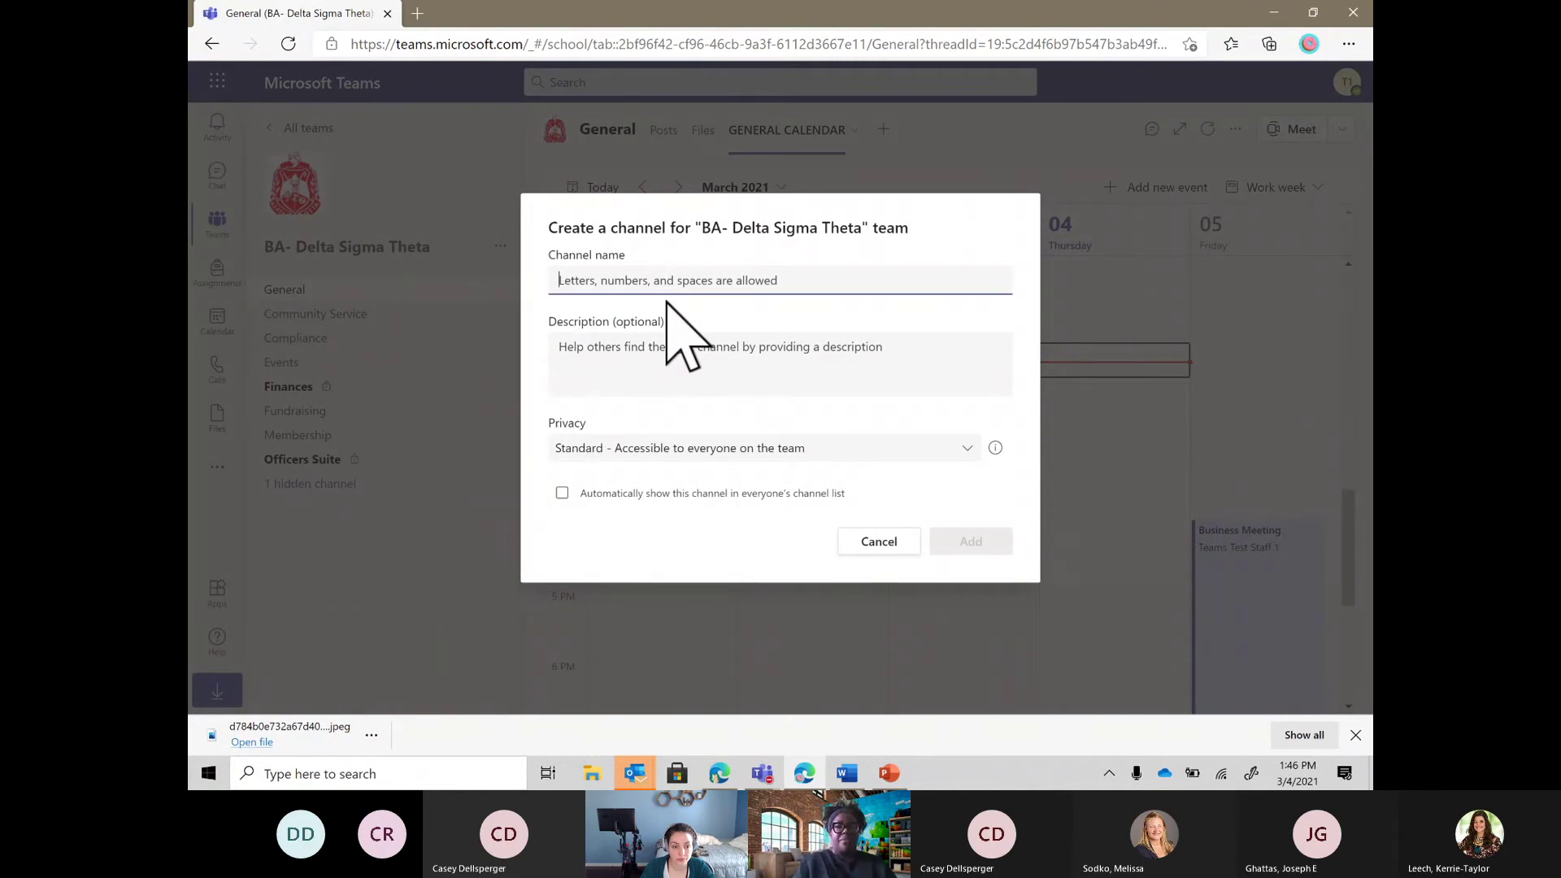
pyautogui.write('Intake')
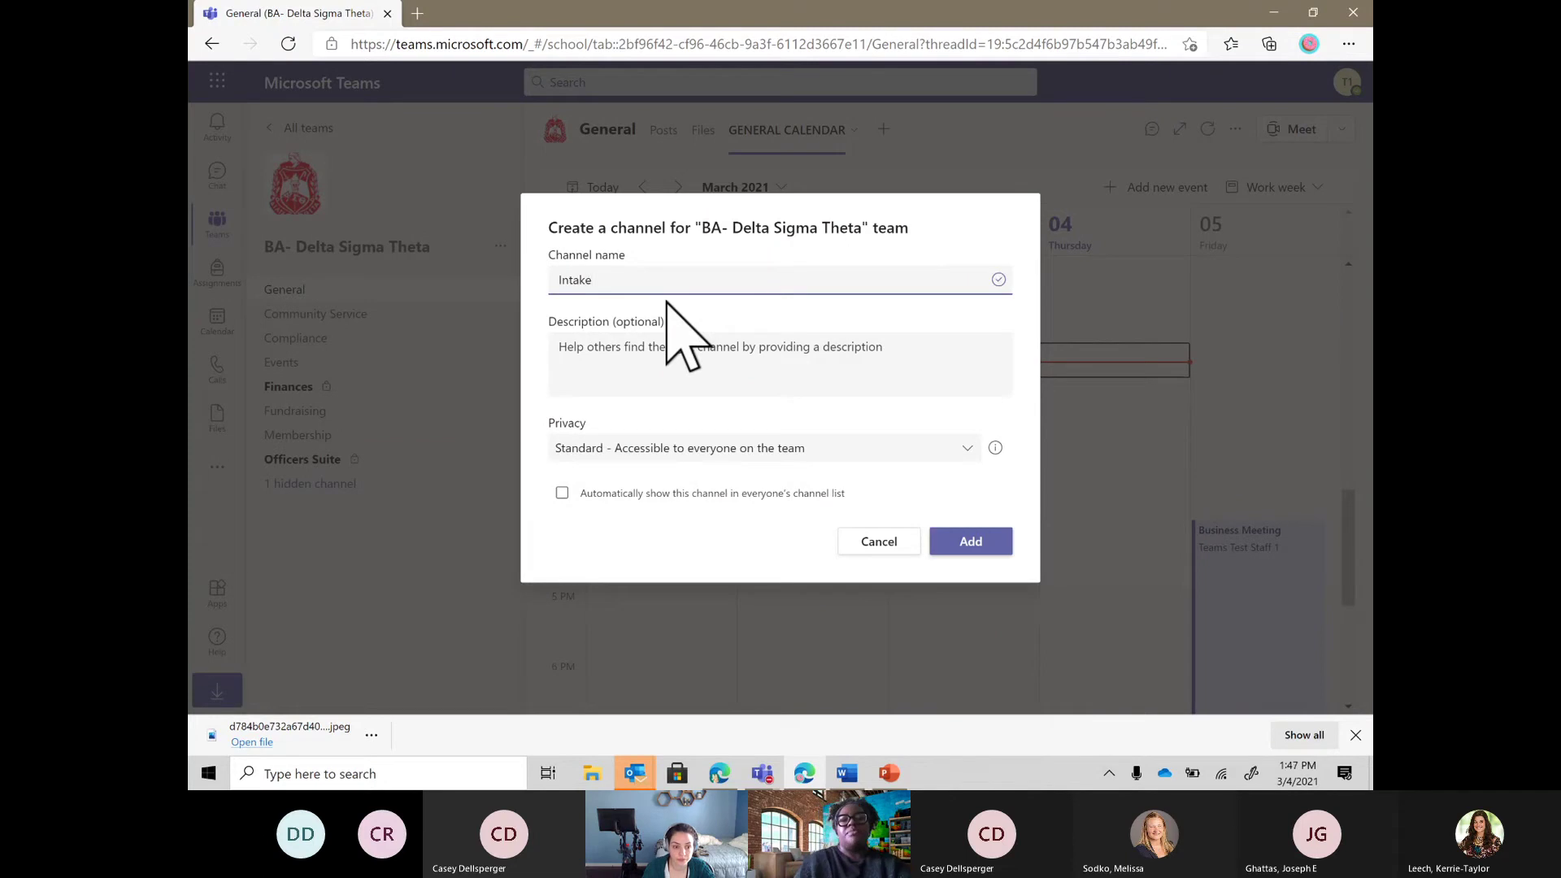
pyautogui.scroll(3, 666, 303)
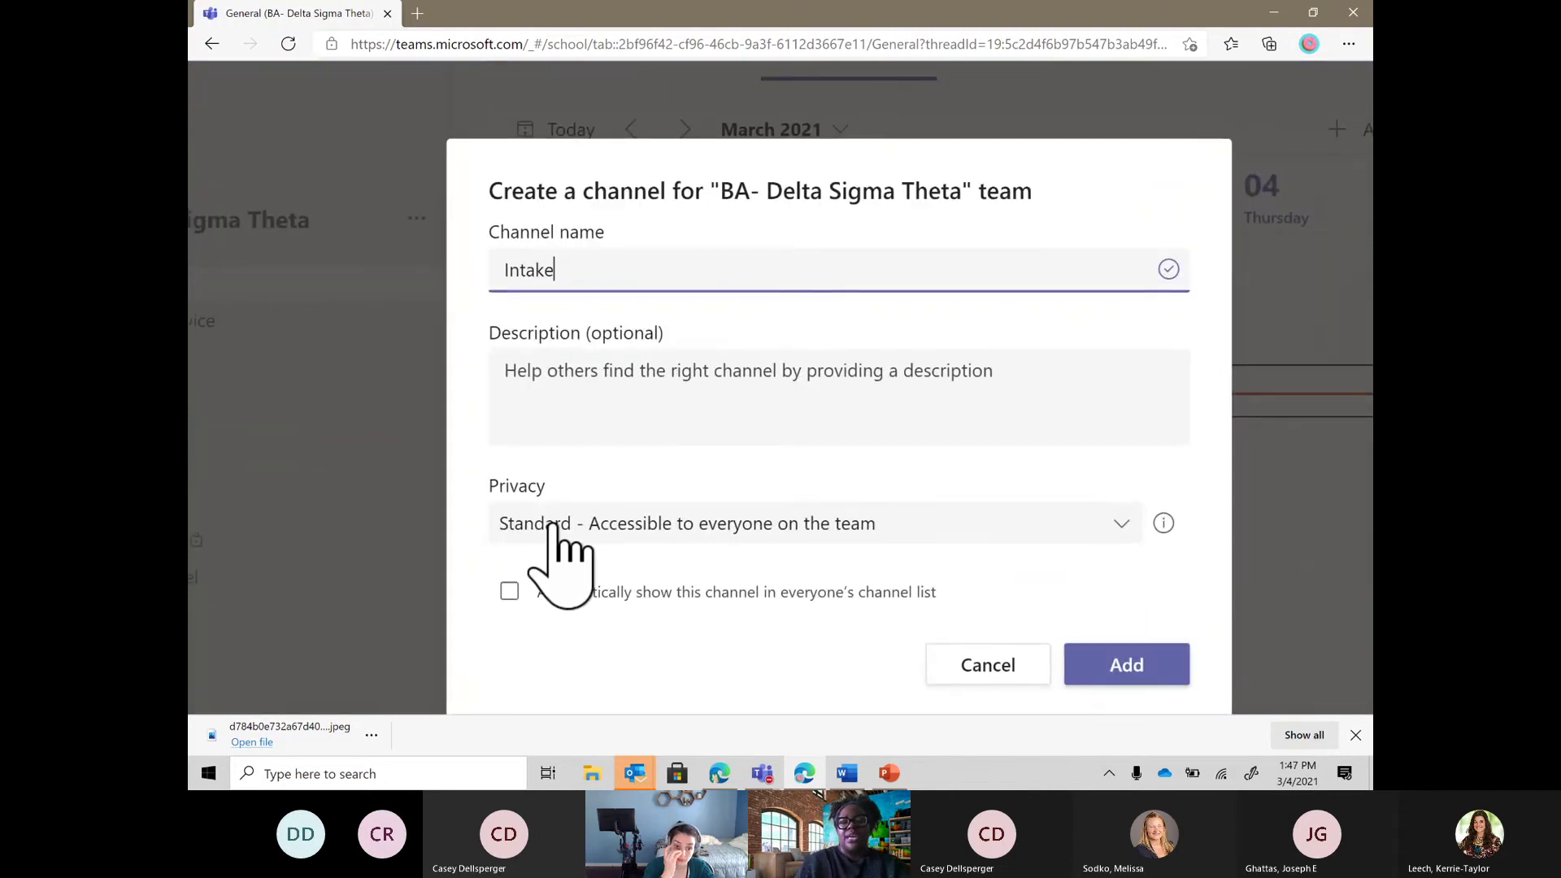
pyautogui.click(563, 537)
pyautogui.click(612, 661)
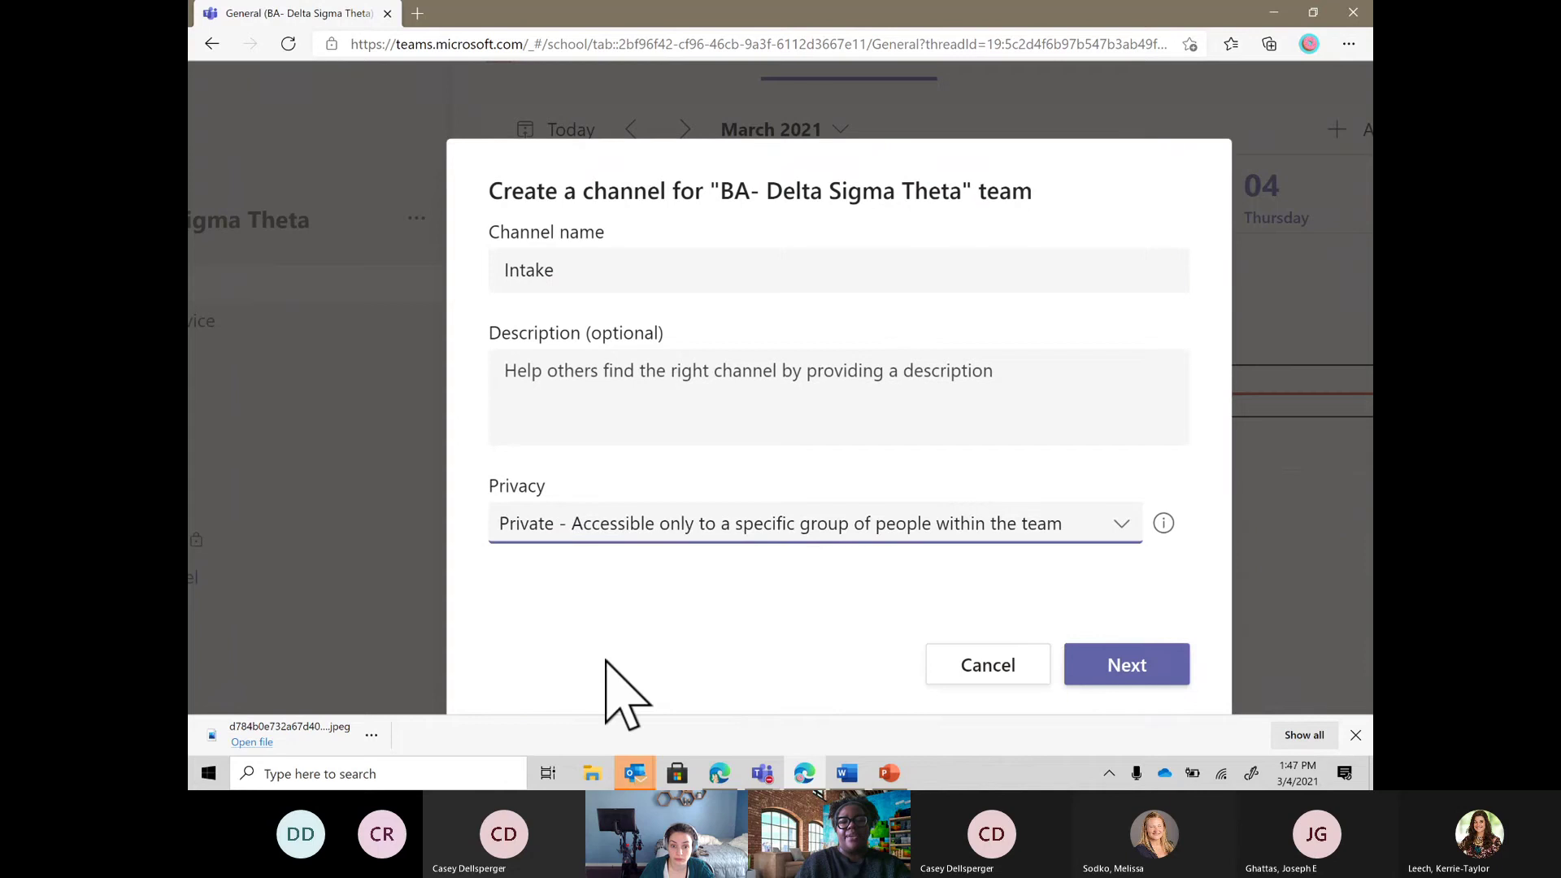
pyautogui.click(1114, 683)
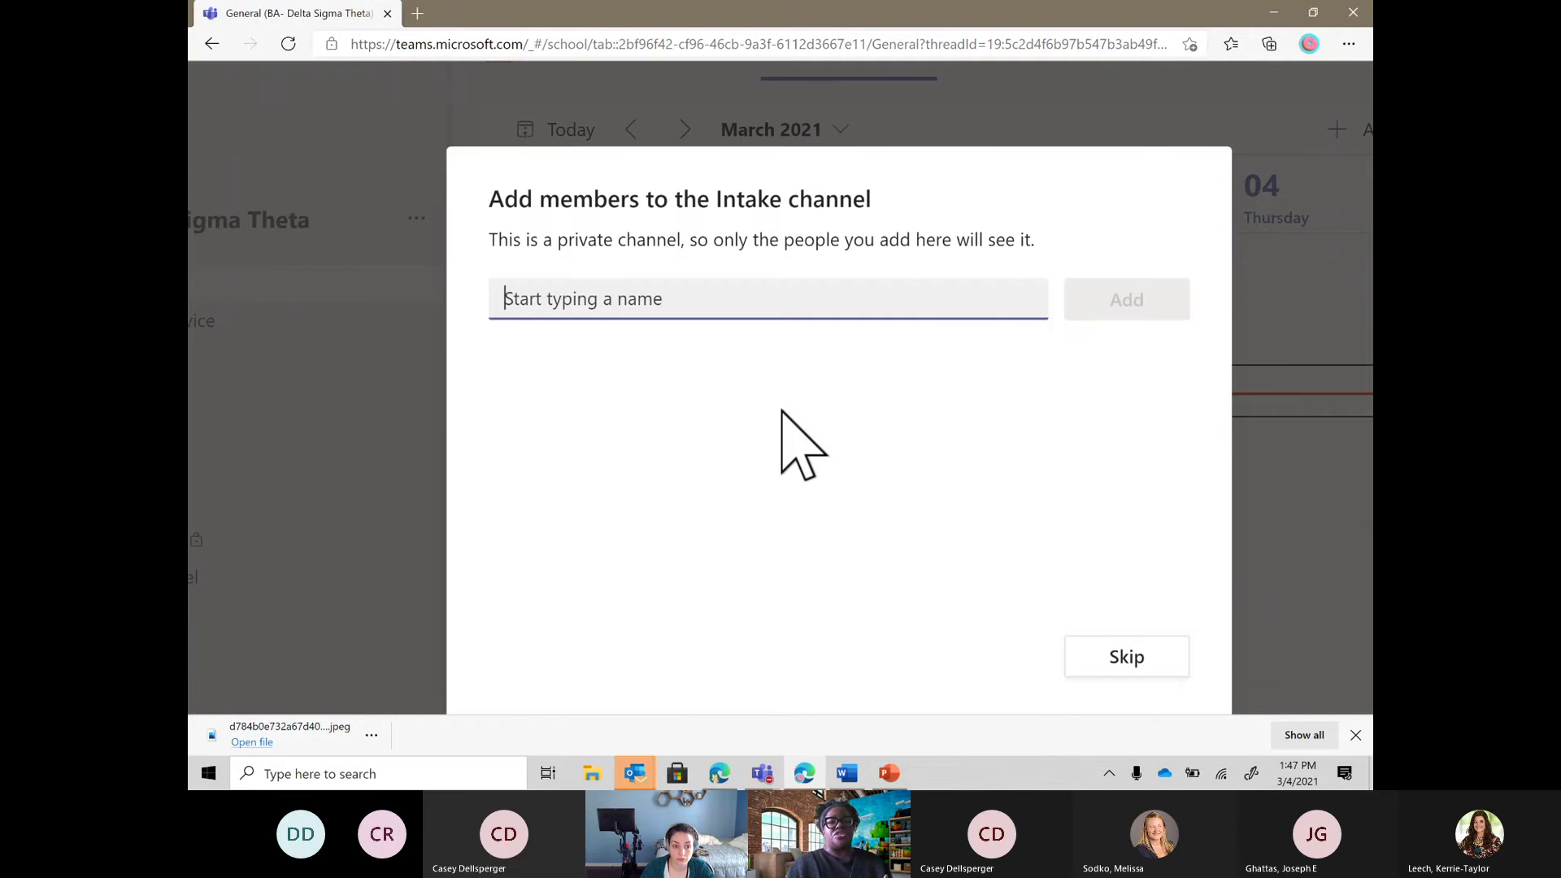
# Step: Add Teams Test 1 as a member of the private Intake channel and finish the channel setup
pyautogui.write('team')
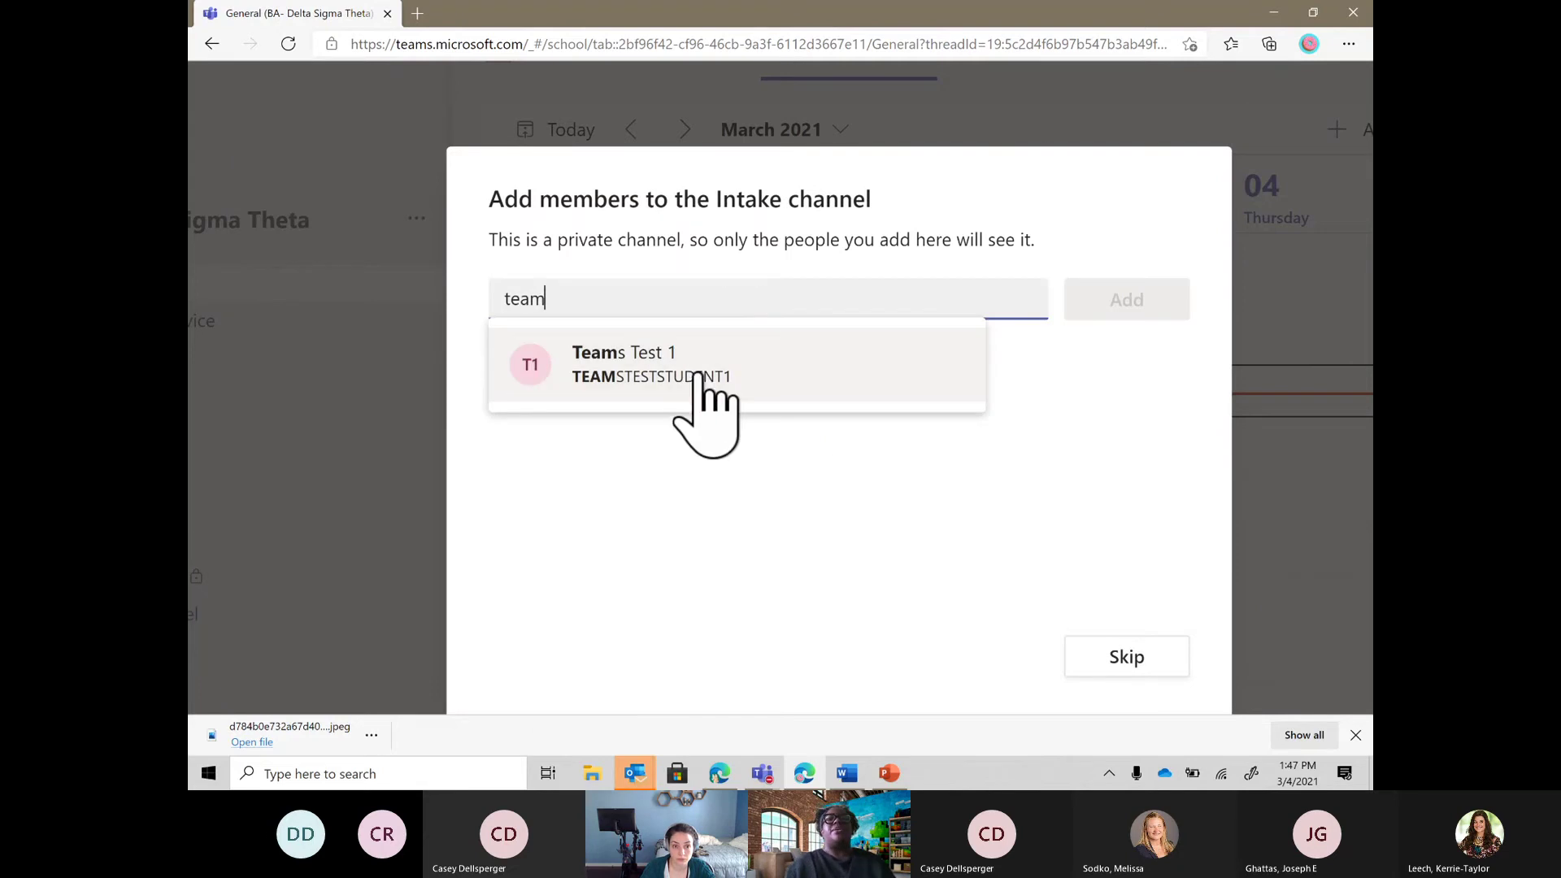
pyautogui.click(701, 372)
pyautogui.click(1155, 304)
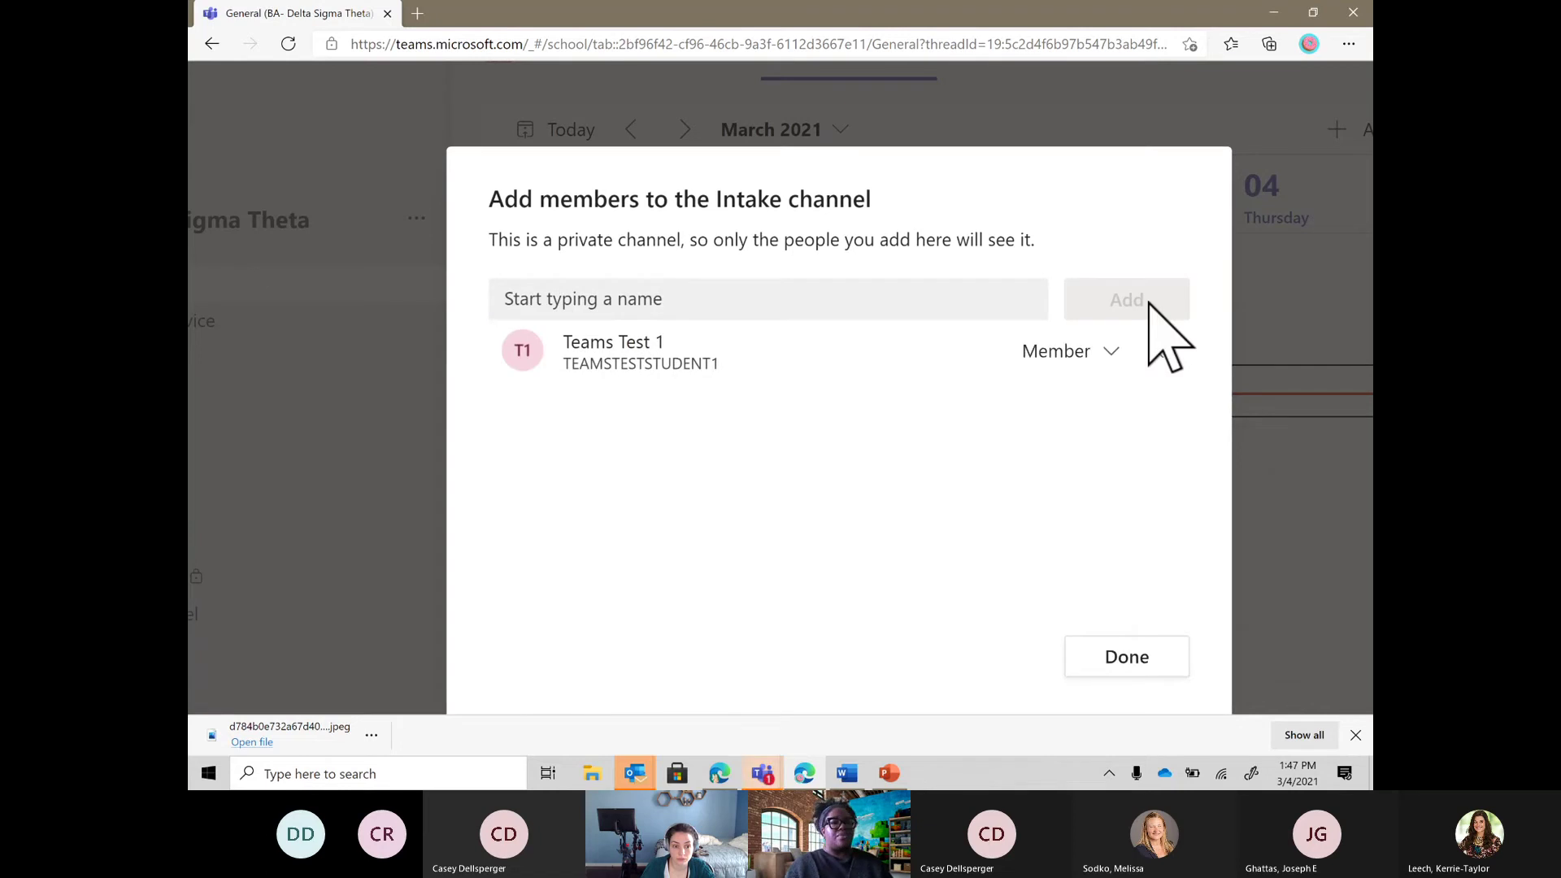
pyautogui.click(1161, 666)
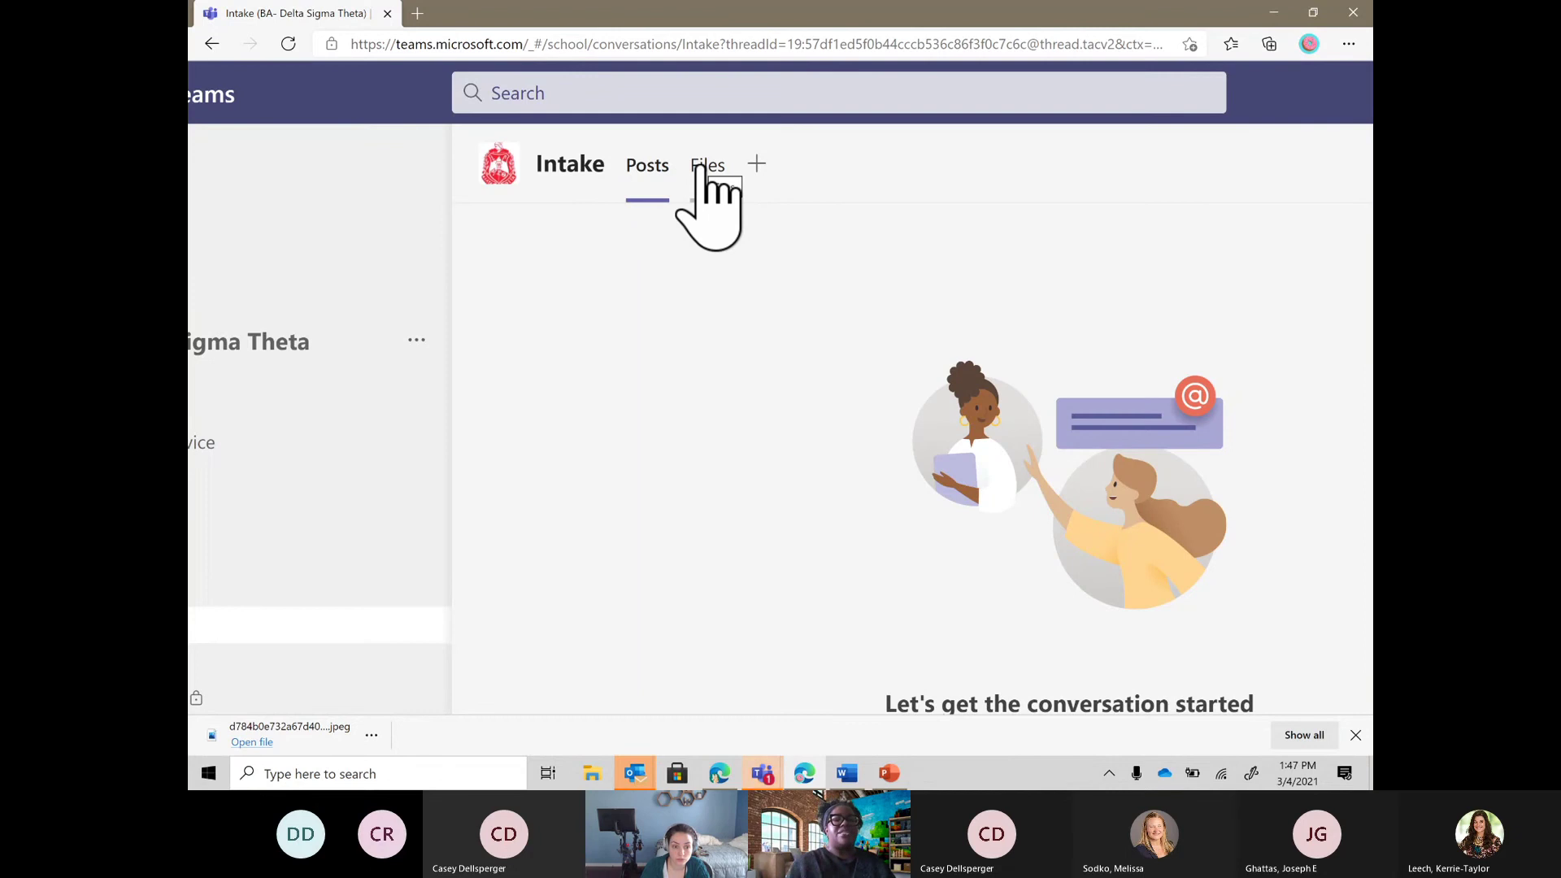
pyautogui.hotkey('ctrl', '-')
pyautogui.hotkey('ctrl', '-')
pyautogui.hotkey('ctrl', '-')
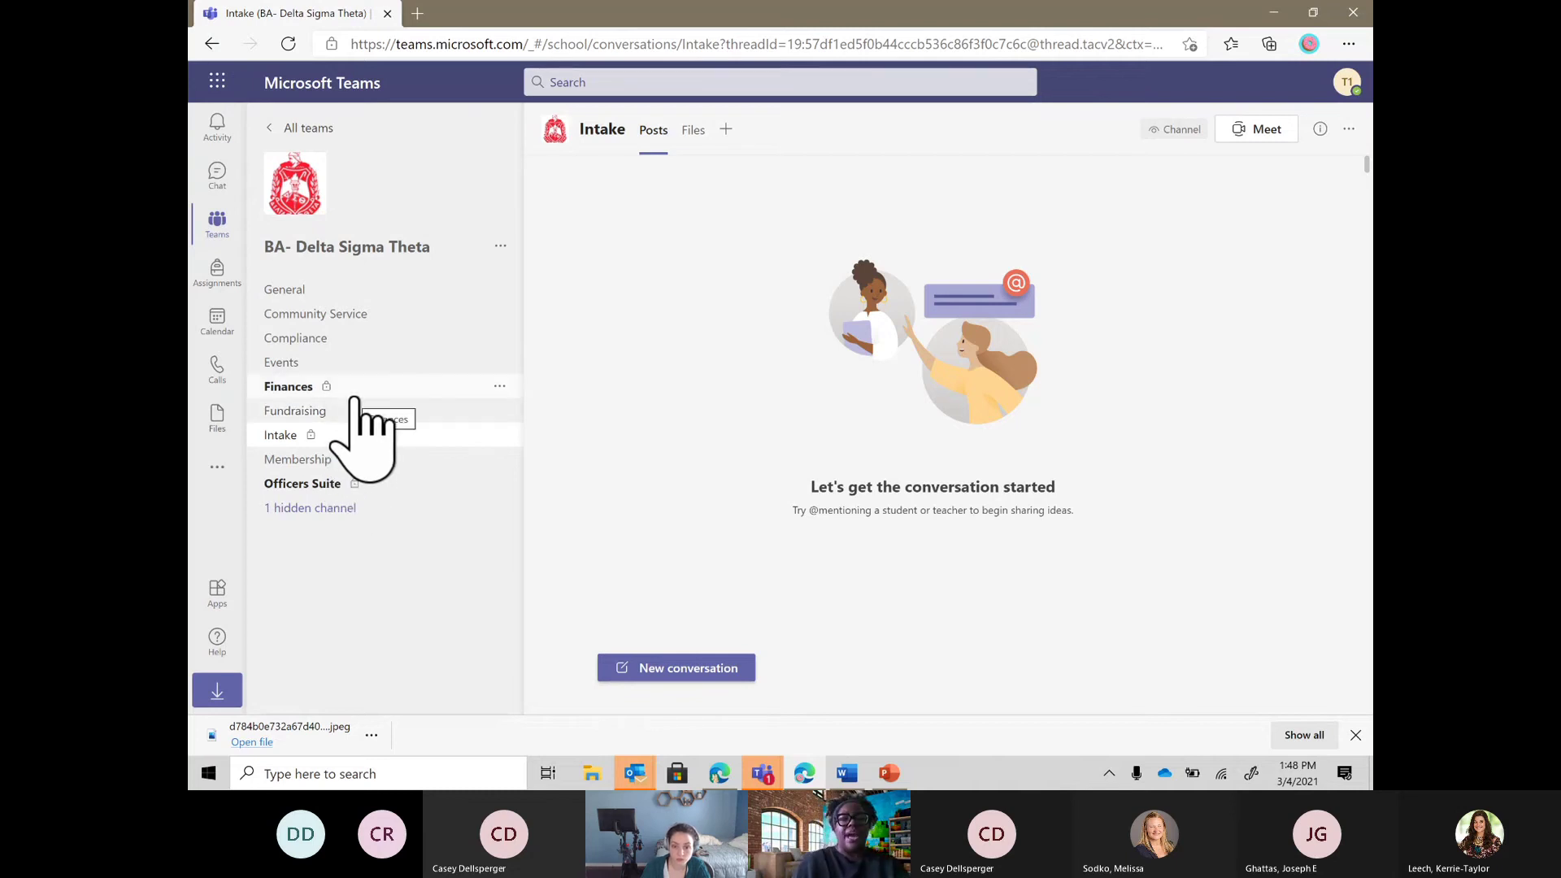
# Step: Switch to the Microsoft Teams desktop app, open the Fall Formal channel, and look at its additional tabs
pyautogui.click(764, 777)
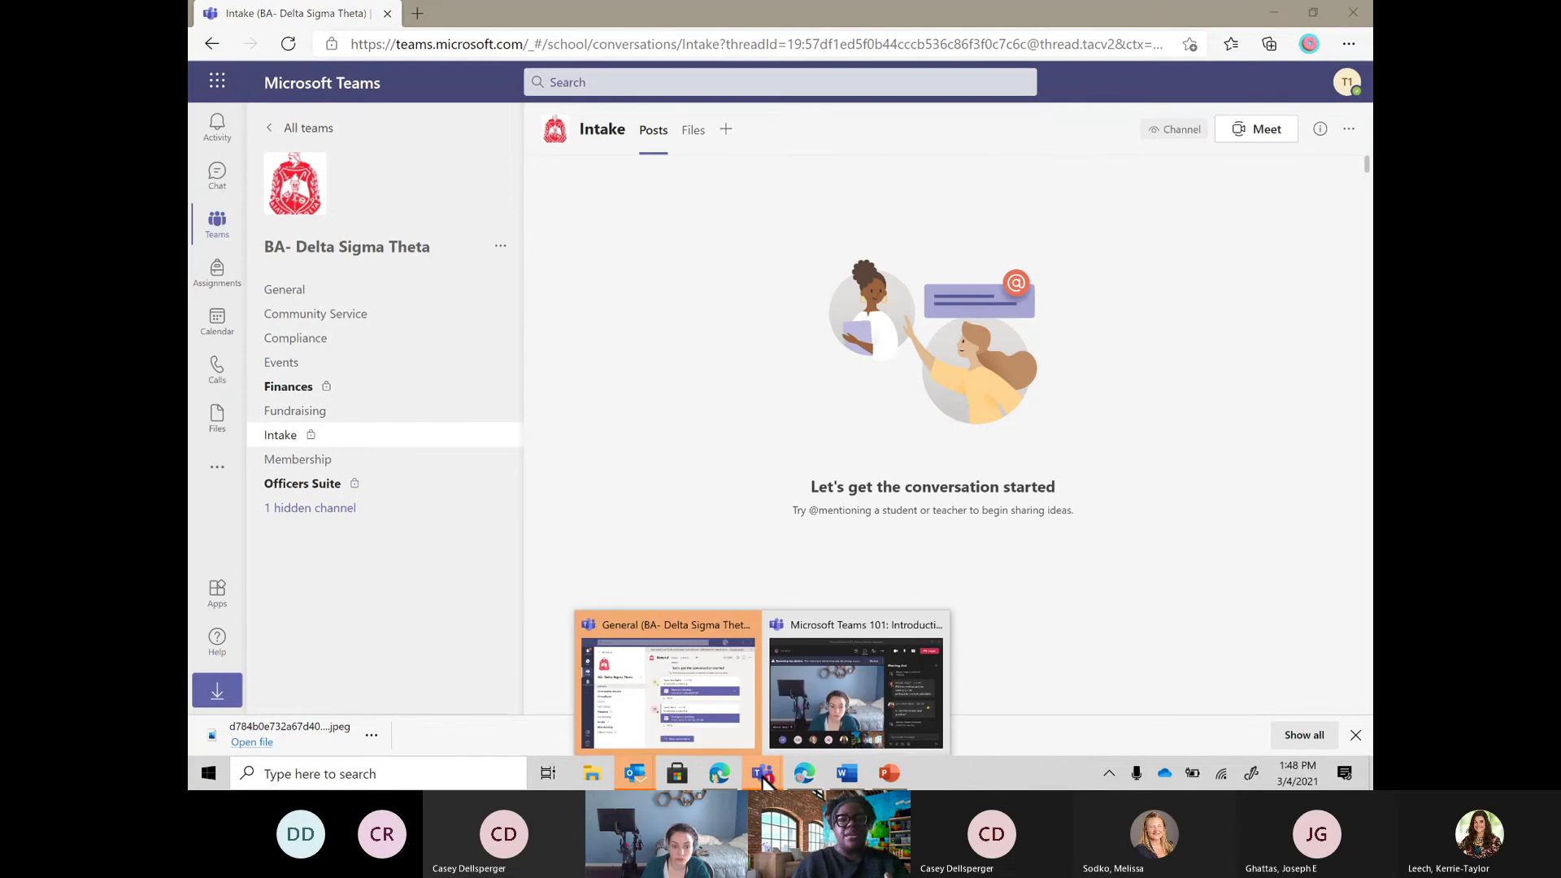
pyautogui.click(714, 736)
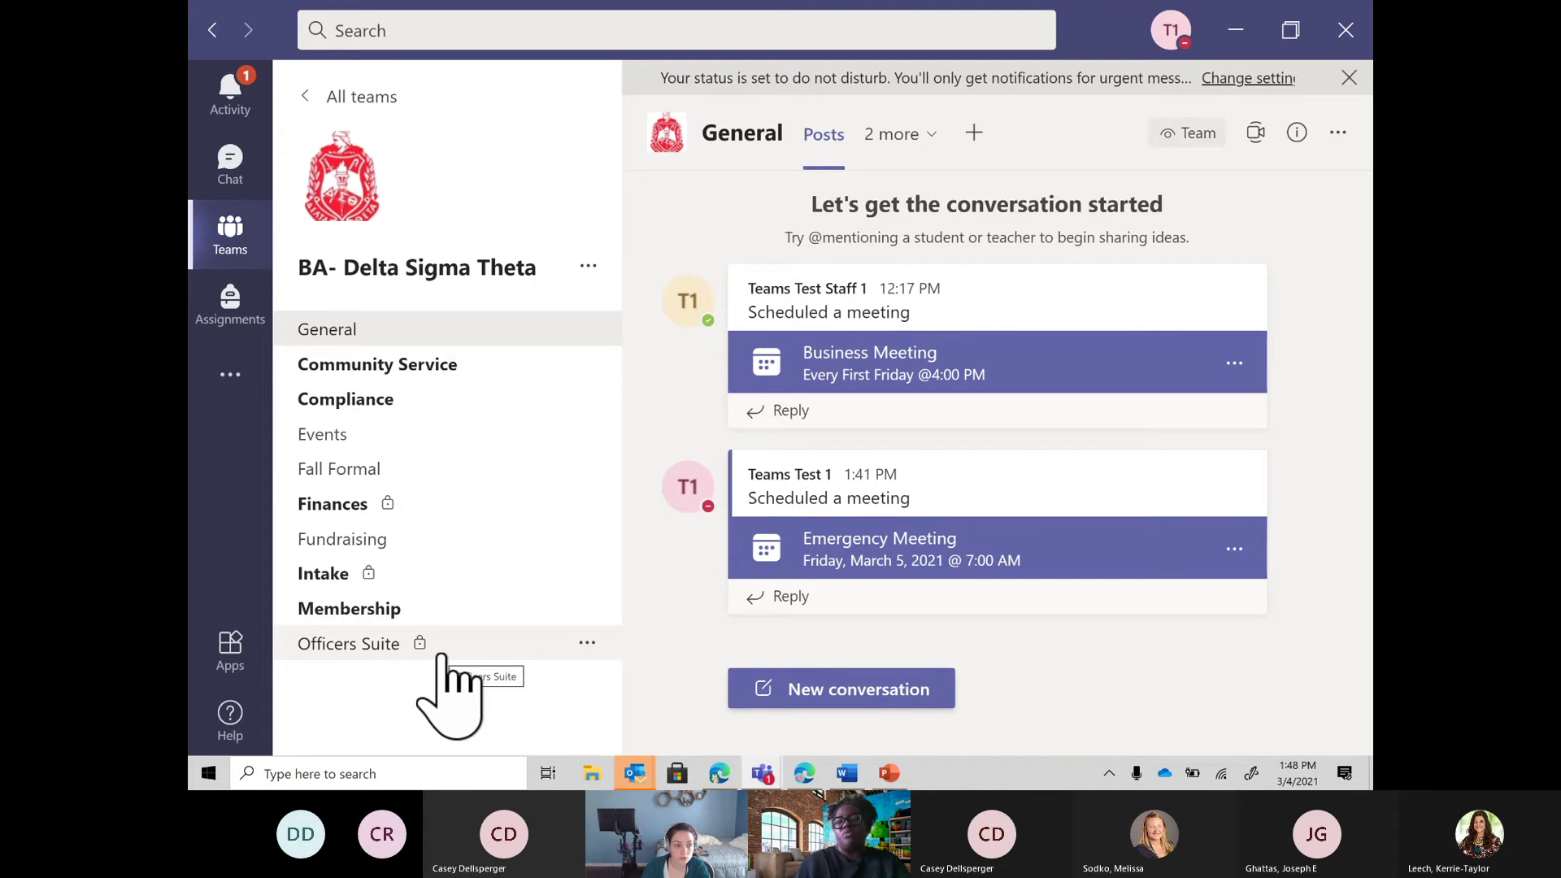
pyautogui.click(386, 474)
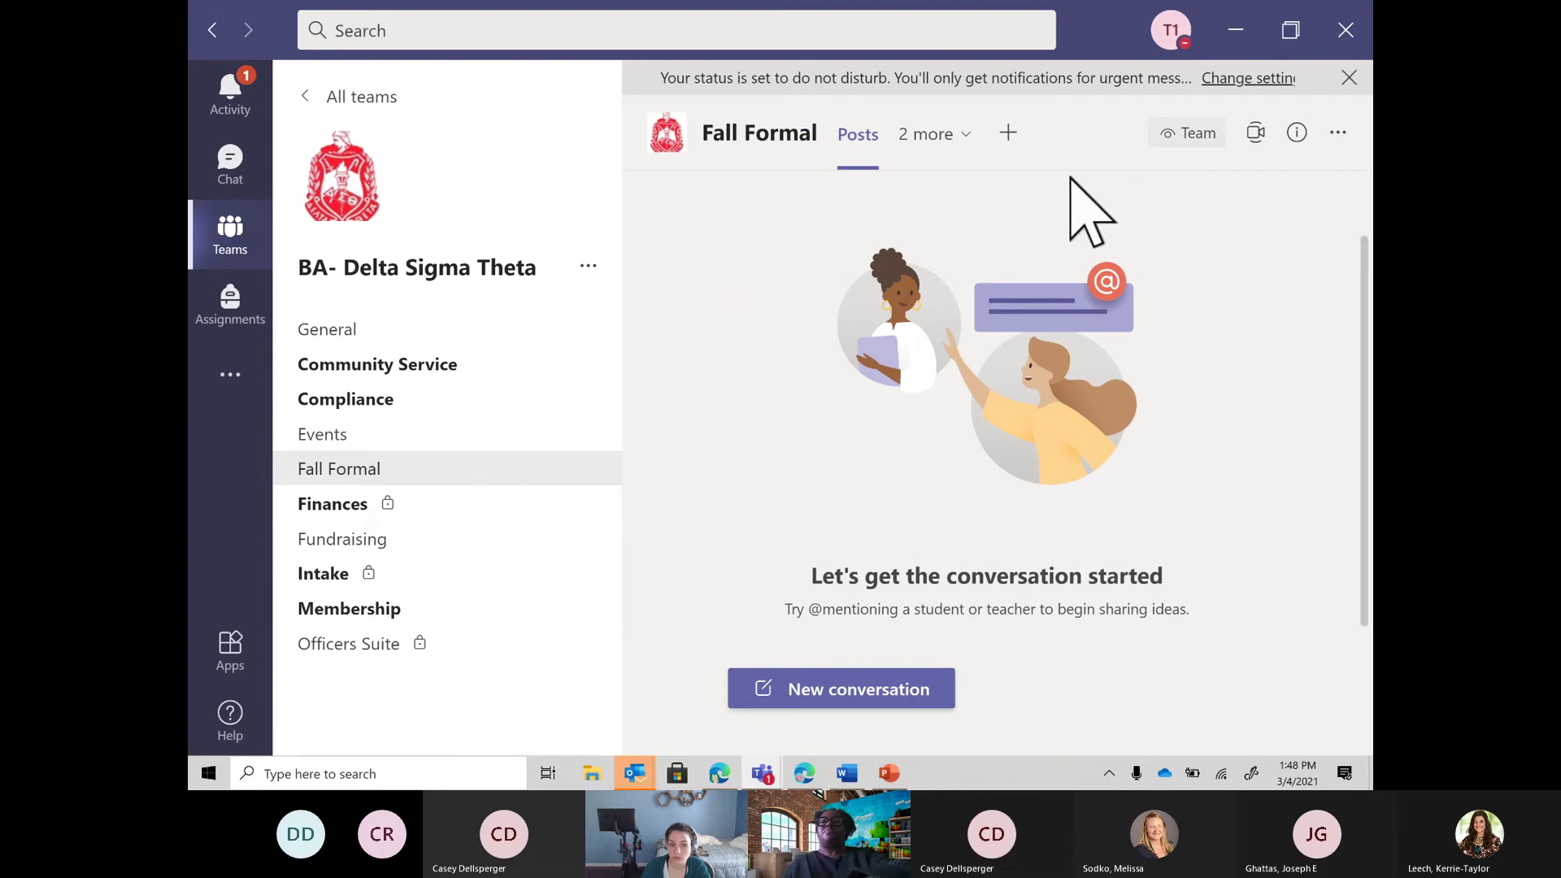
pyautogui.click(959, 147)
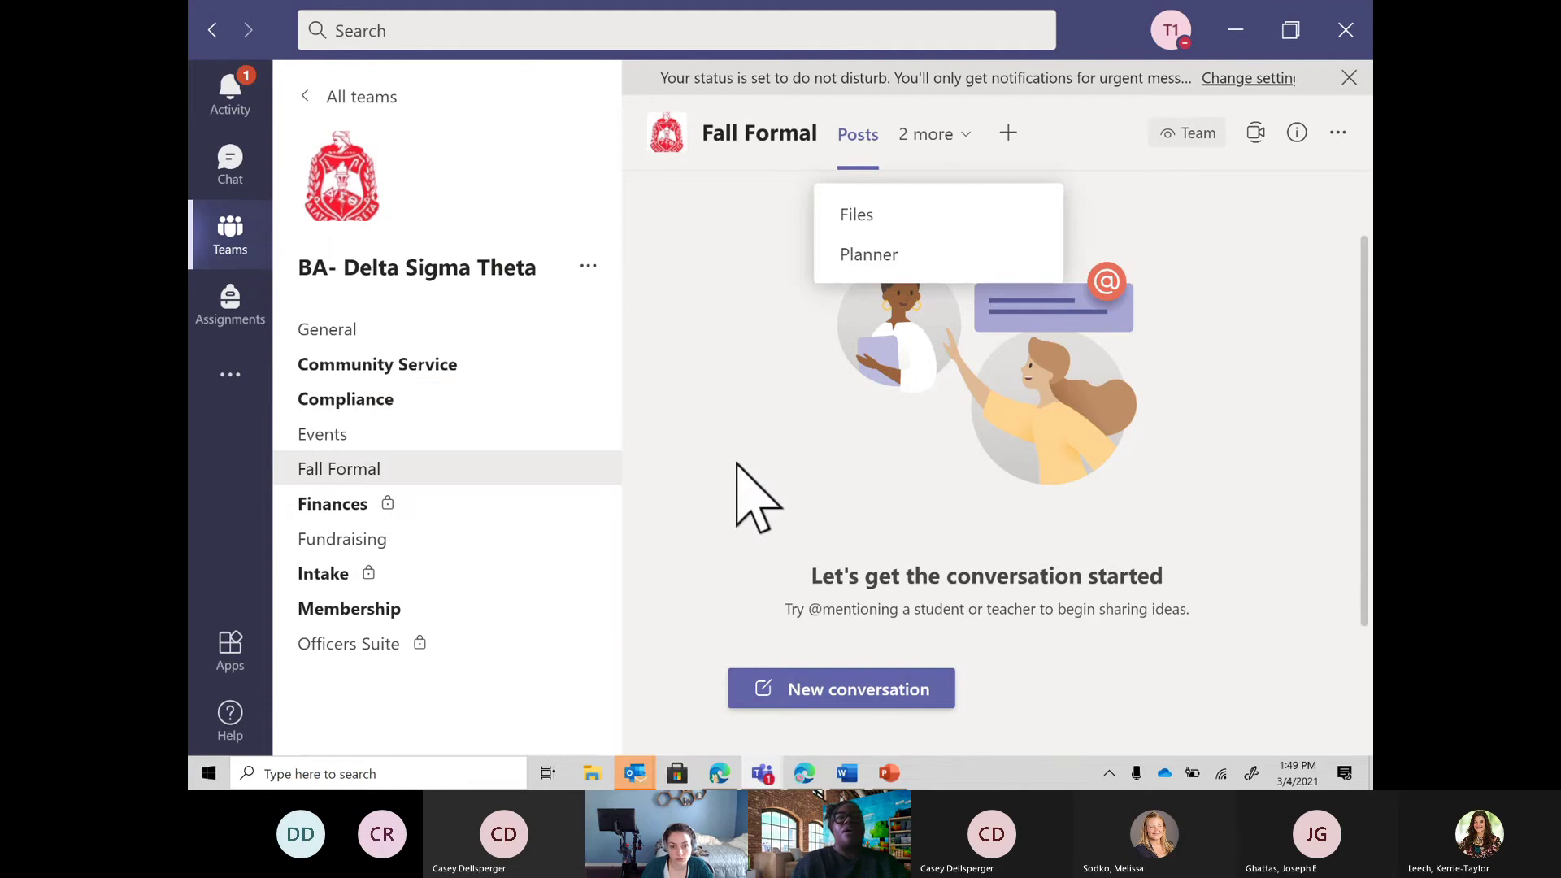
# Step: Browse the apps that can be added as tabs to the Fall Formal channel, adding none
pyautogui.click(1019, 137)
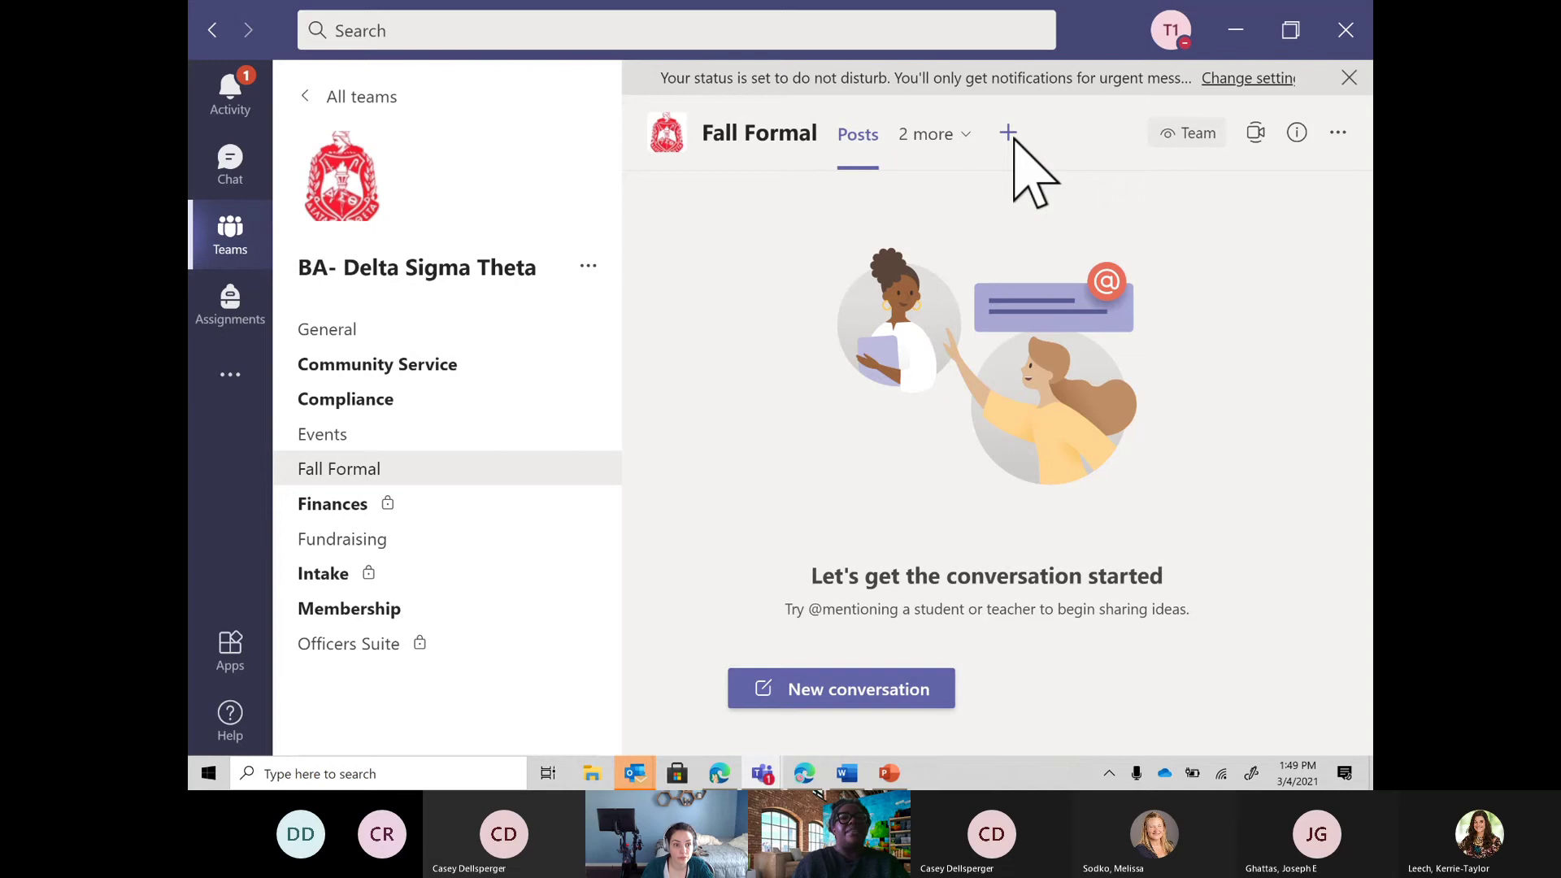
pyautogui.click(1012, 136)
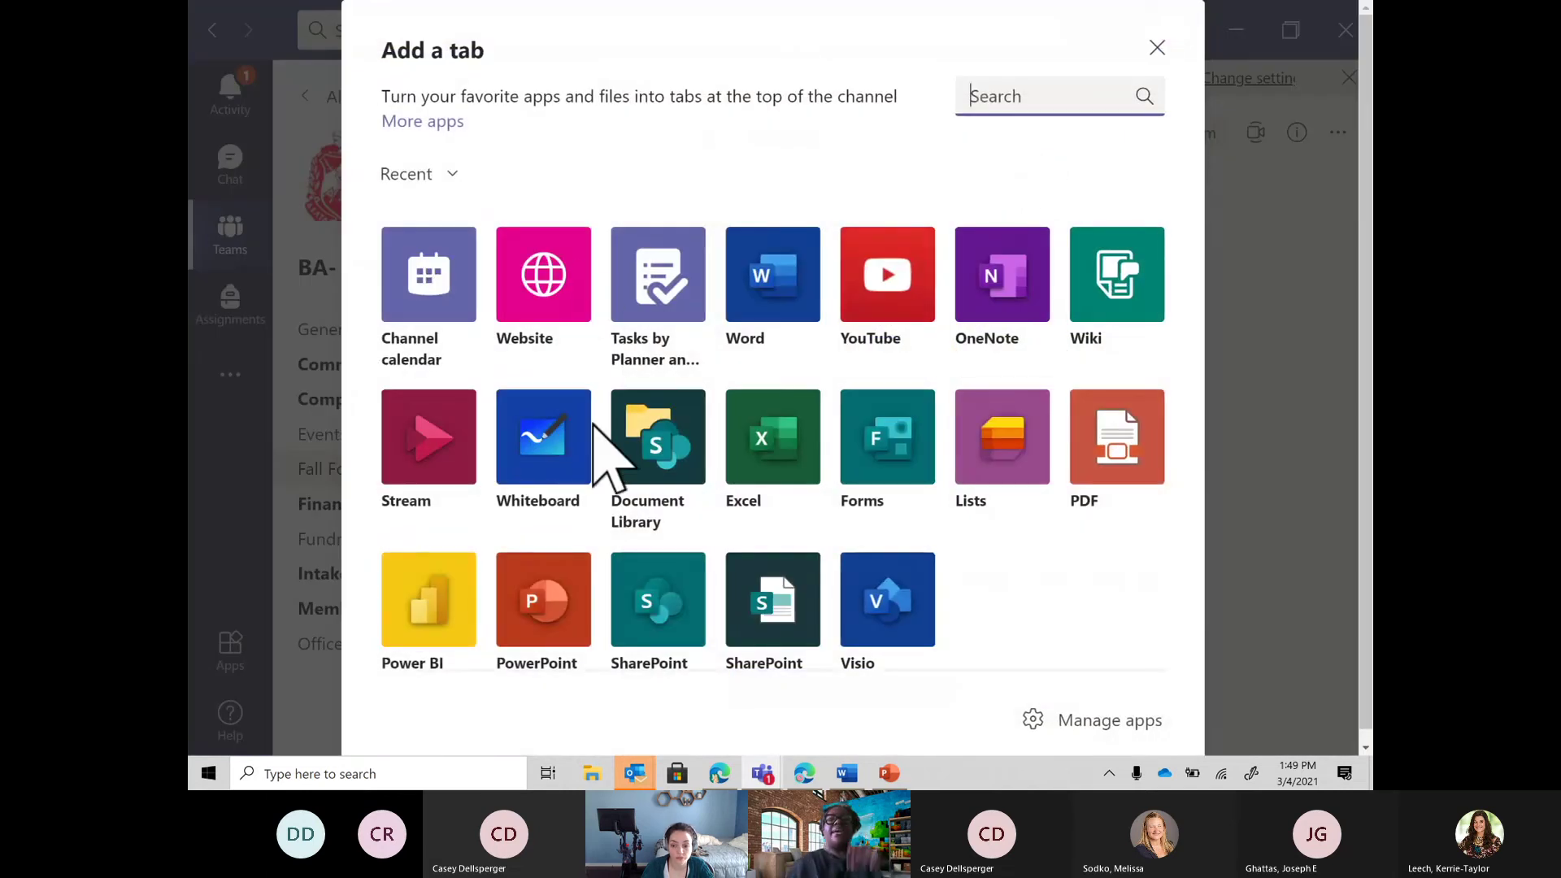
pyautogui.scroll(-4, 729, 486)
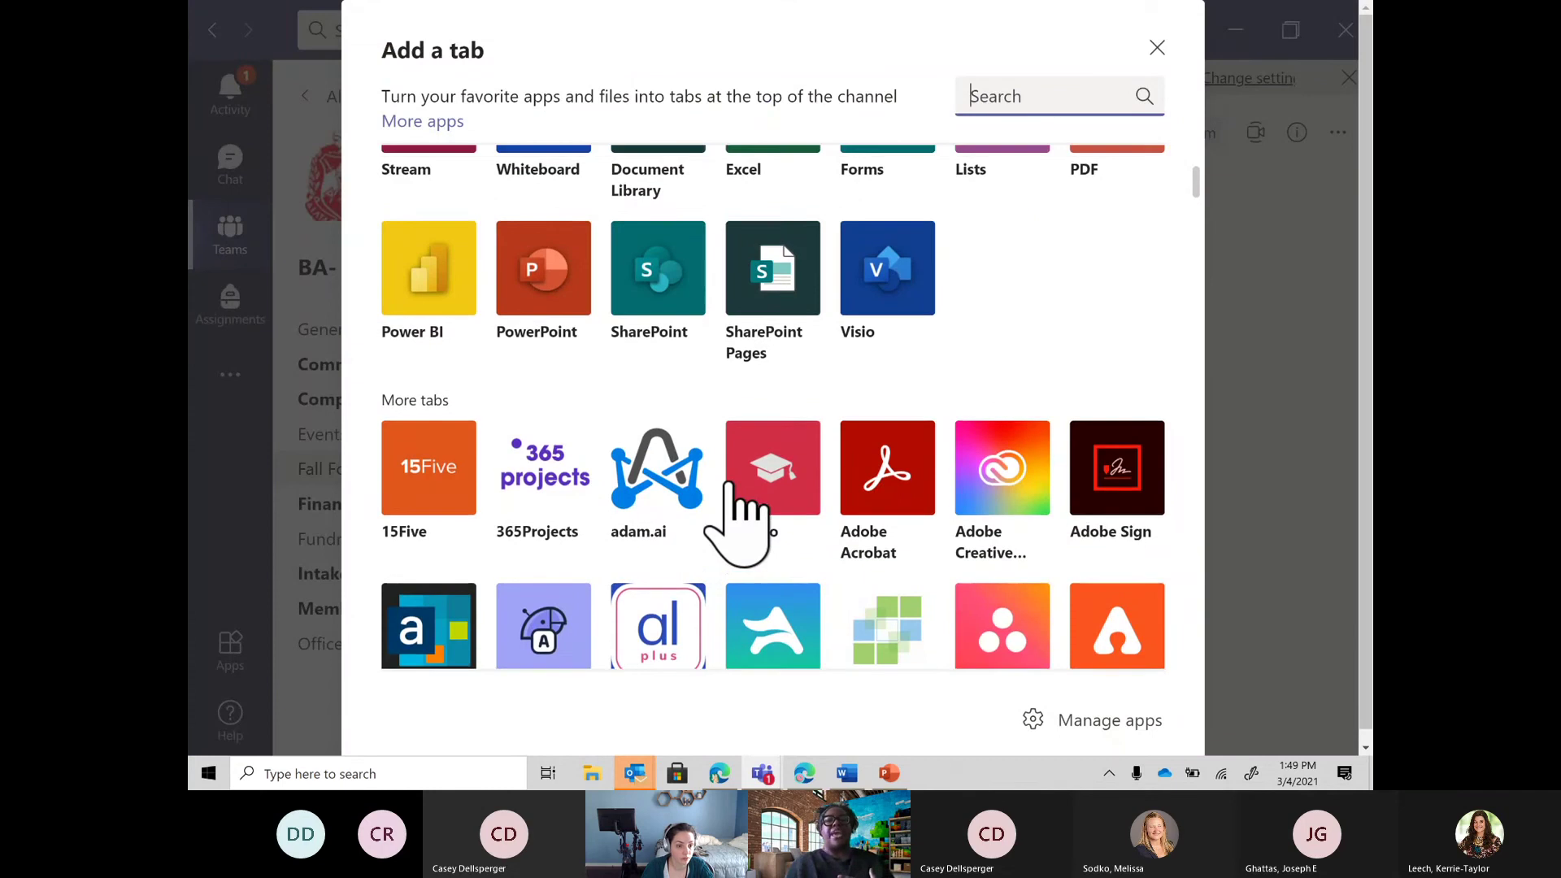
pyautogui.scroll(4, 736, 512)
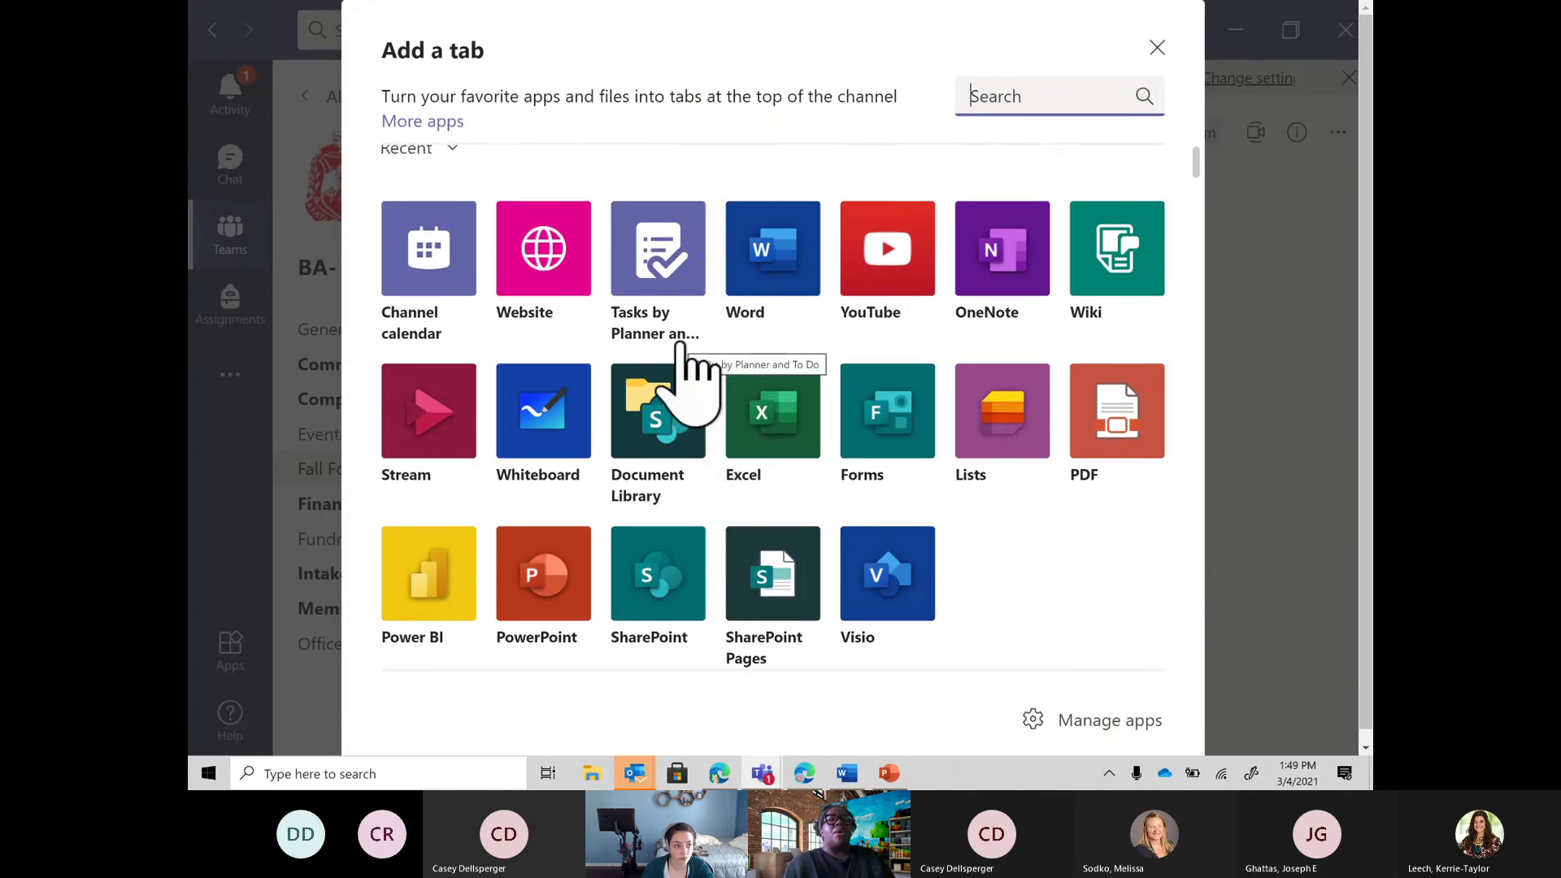
pyautogui.click(1159, 63)
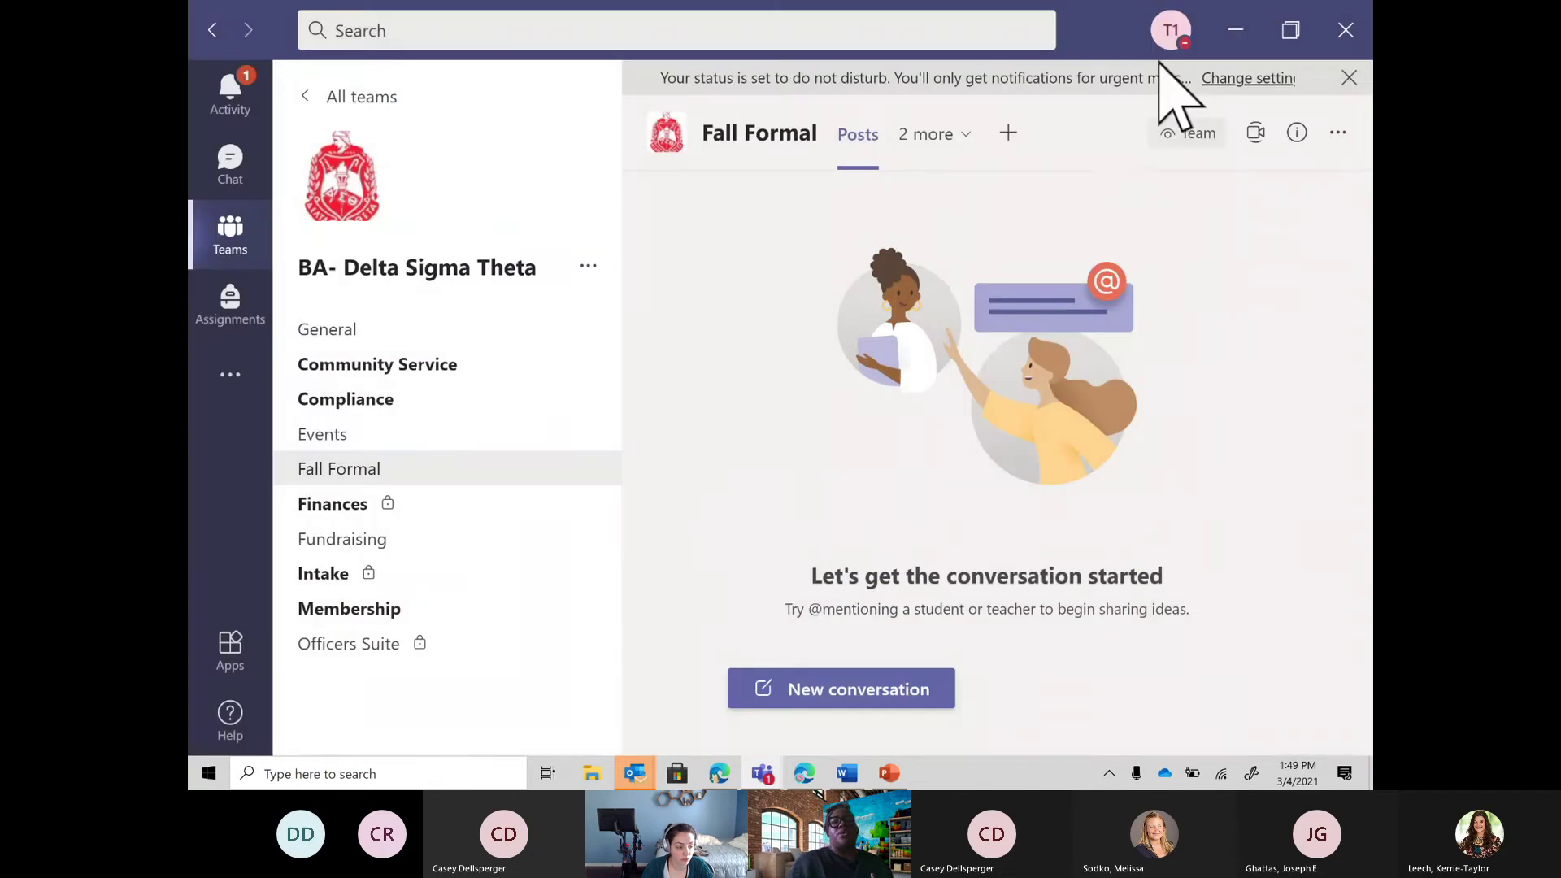
# Step: Open the Fall Formal channel's Planner and start a To do task named "Determine Price per ticket"
pyautogui.click(933, 163)
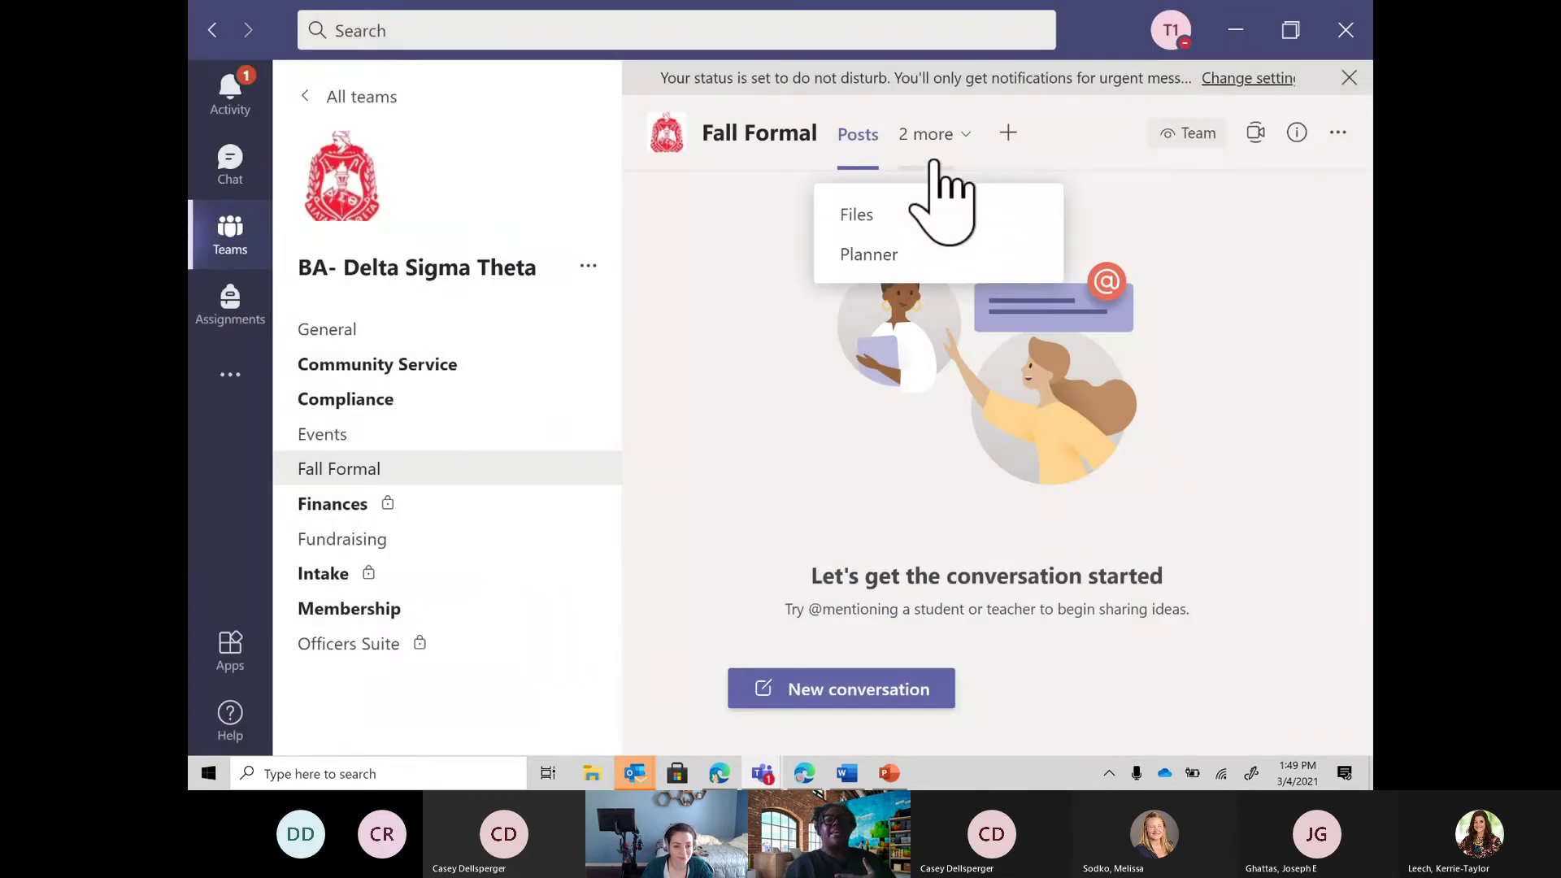
pyautogui.click(905, 248)
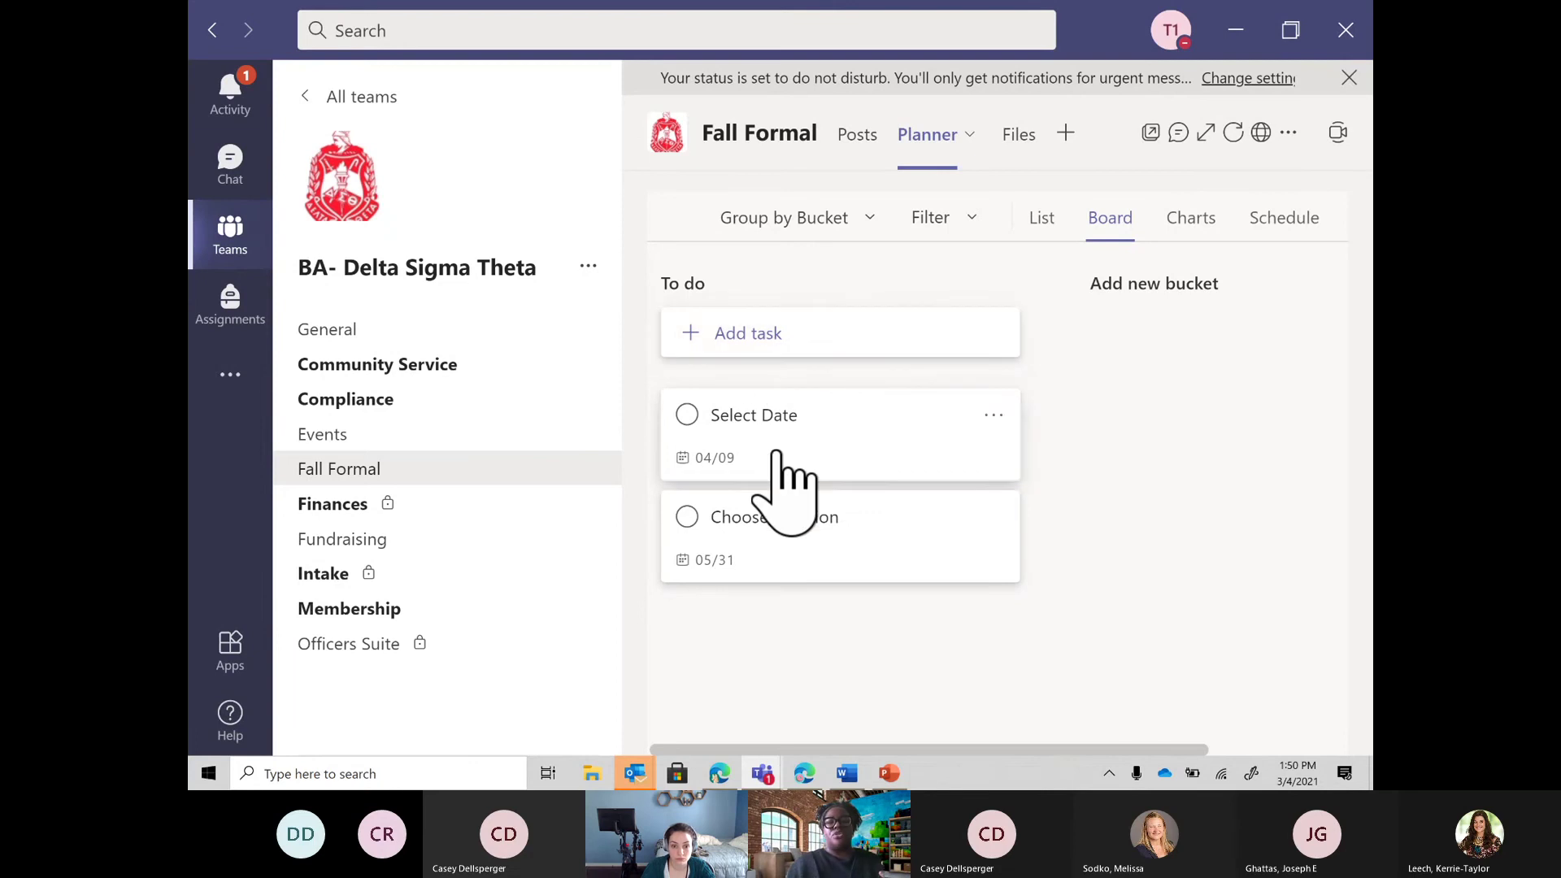
pyautogui.click(757, 333)
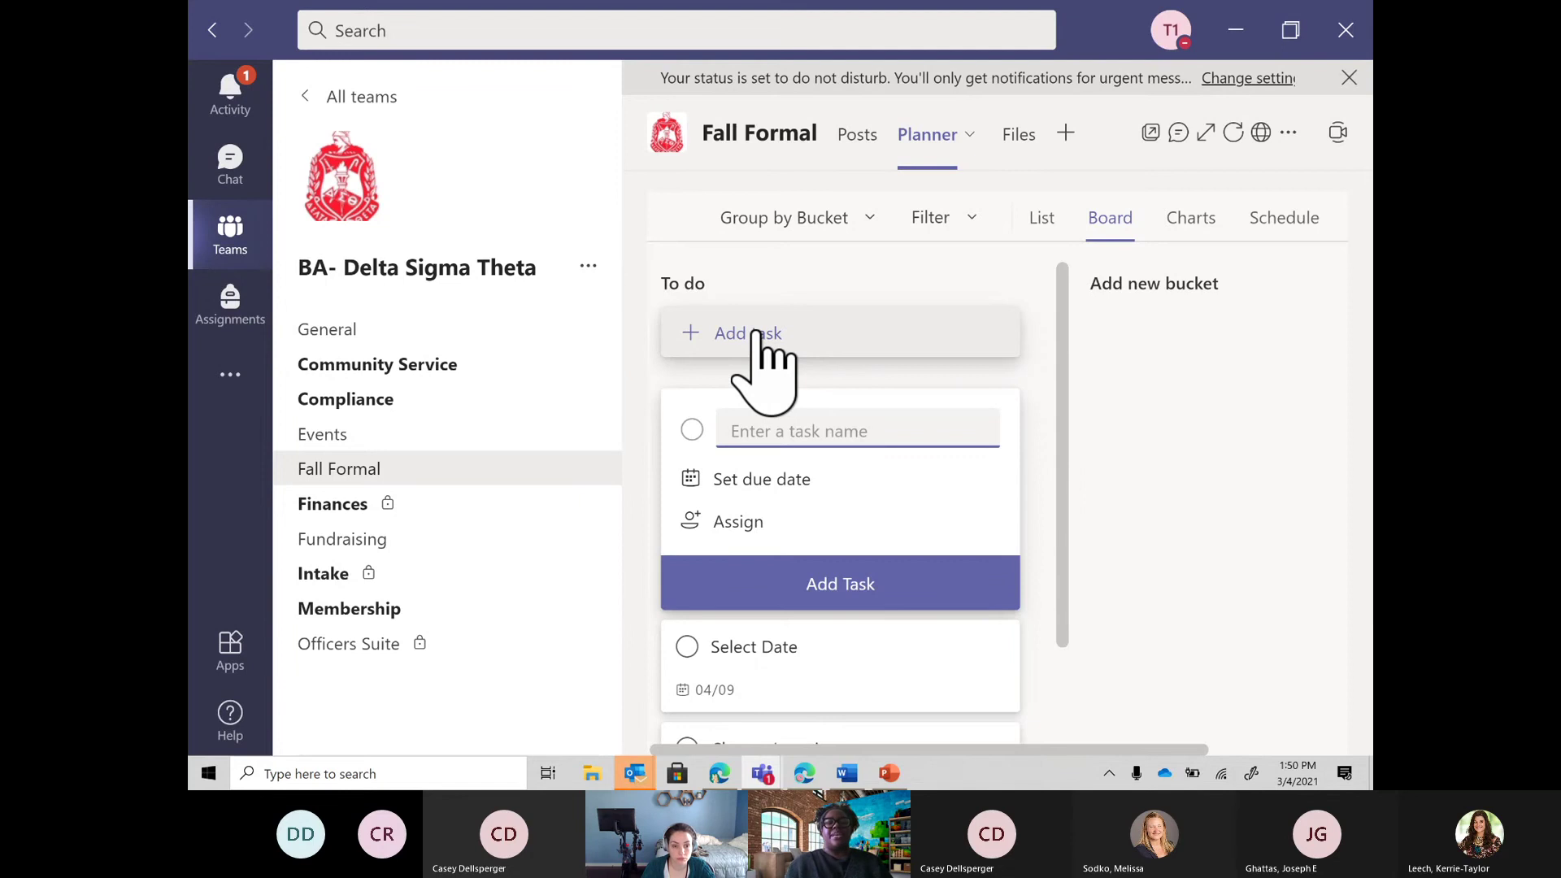
pyautogui.write('Deter')
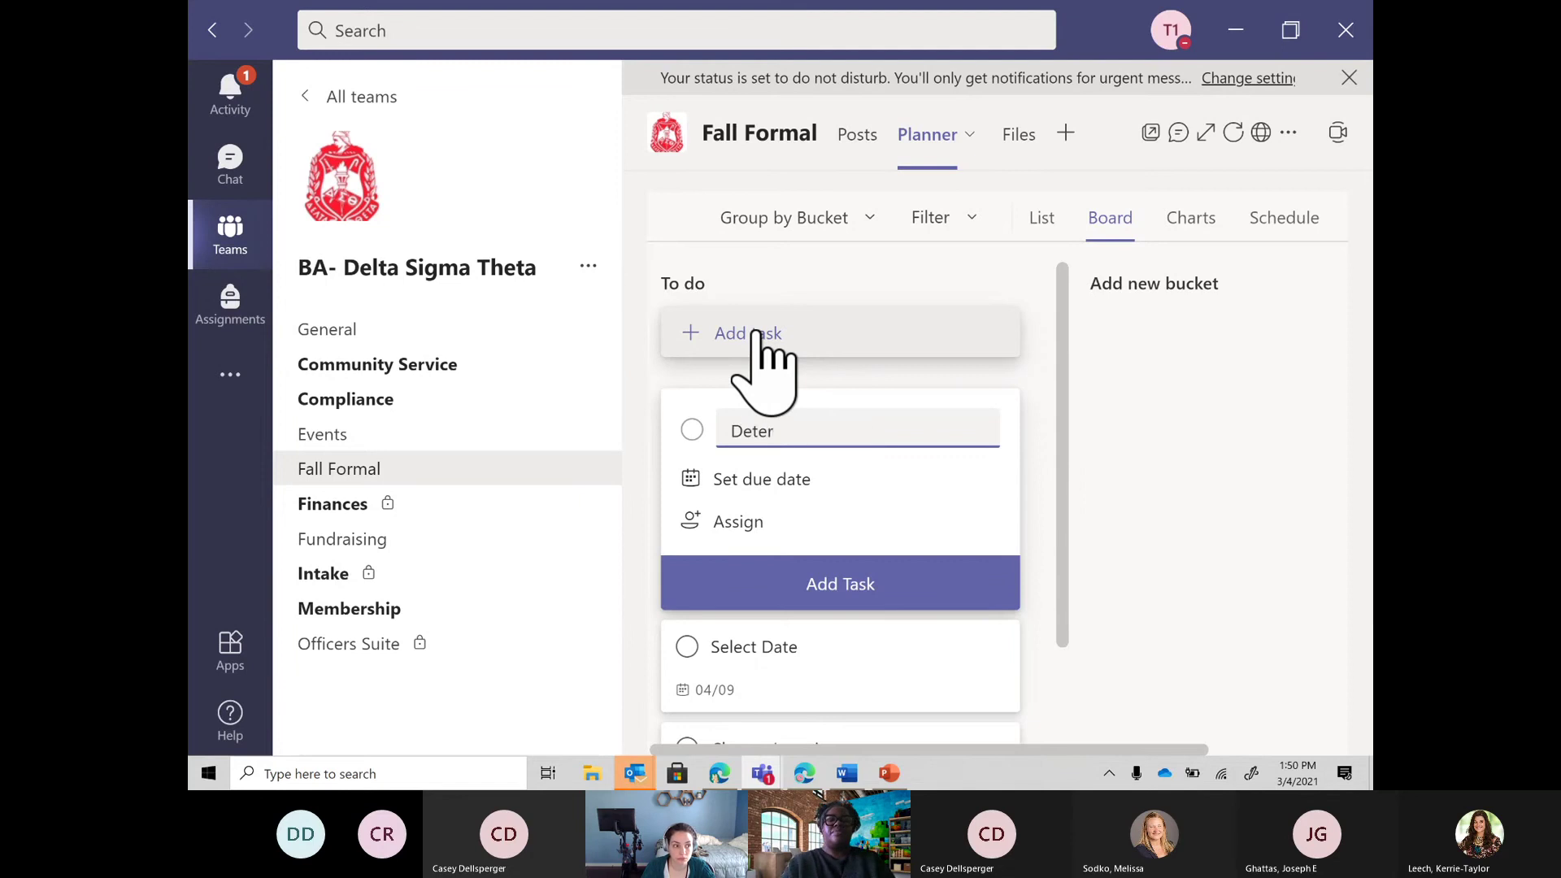
pyautogui.write('mine Price per t')
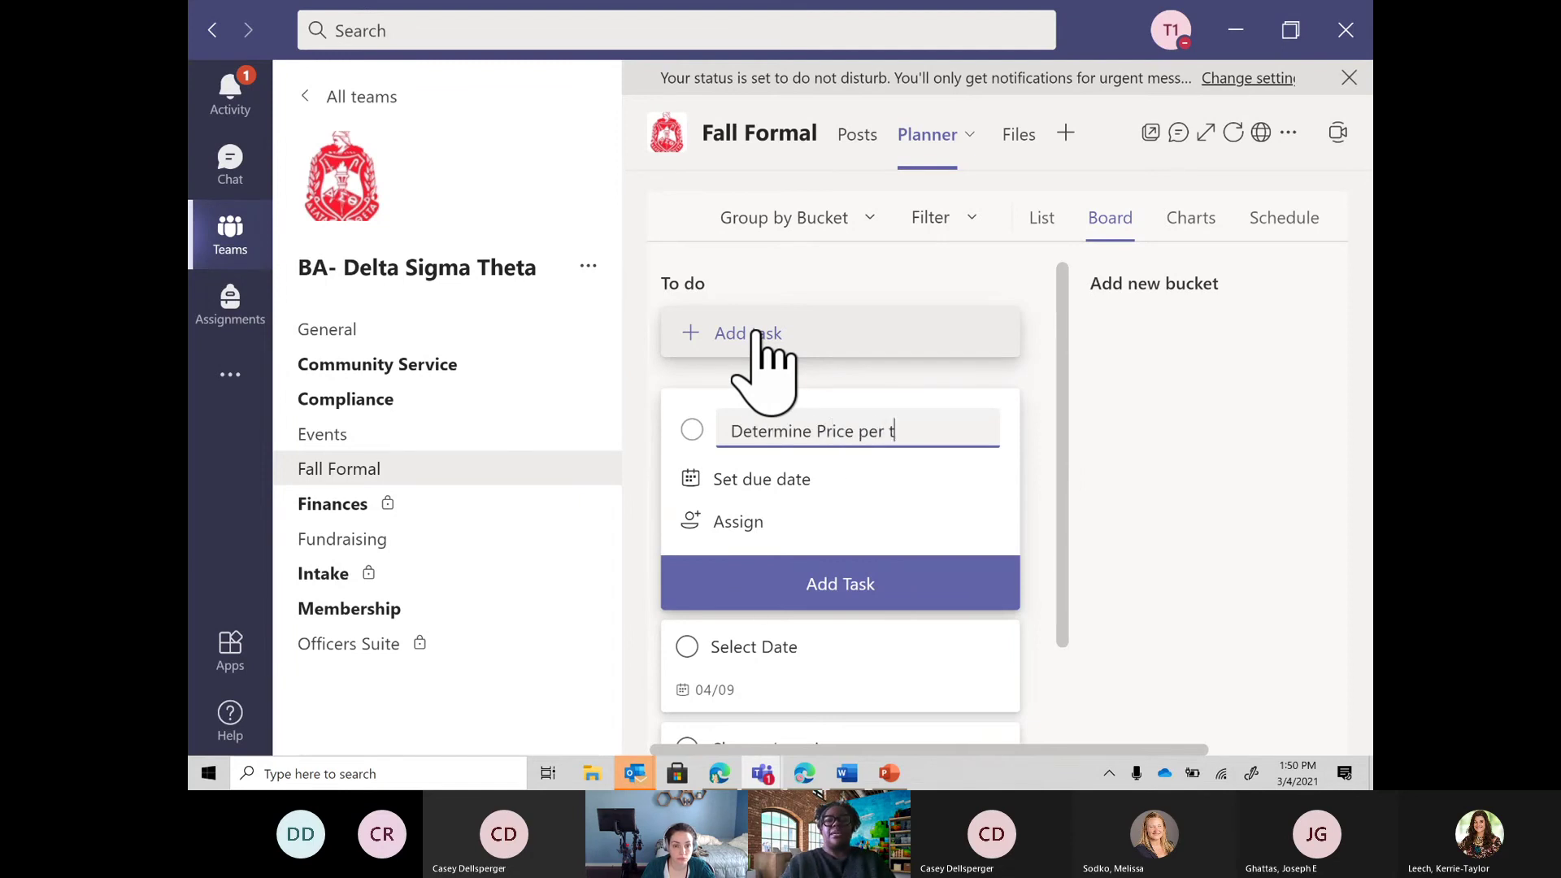
pyautogui.write('icket')
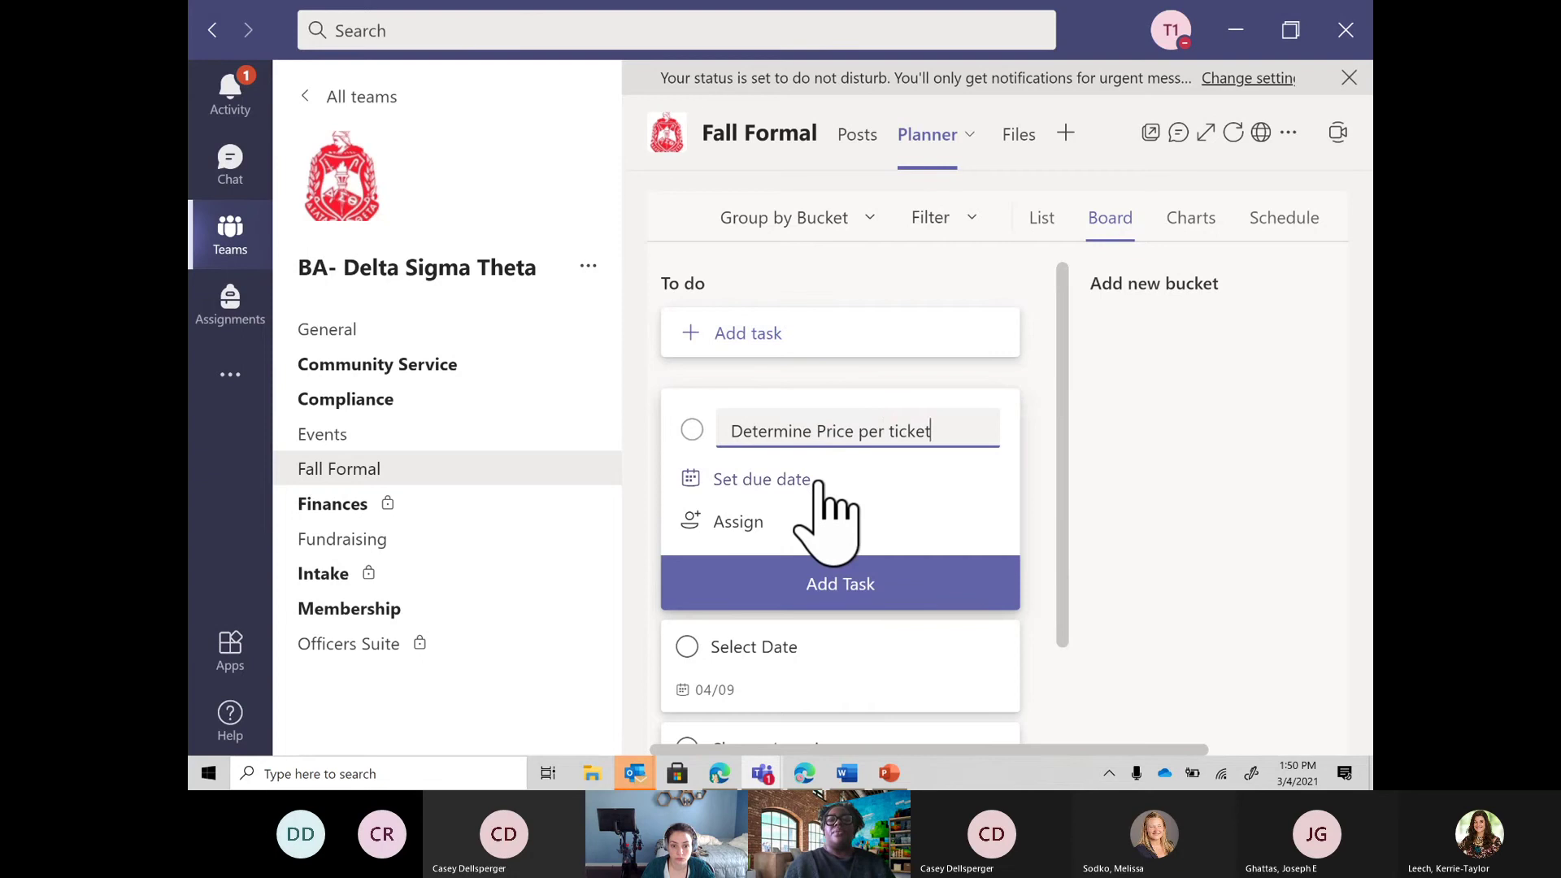
# Step: Set the new task's due date to June 19, 2021
pyautogui.click(817, 482)
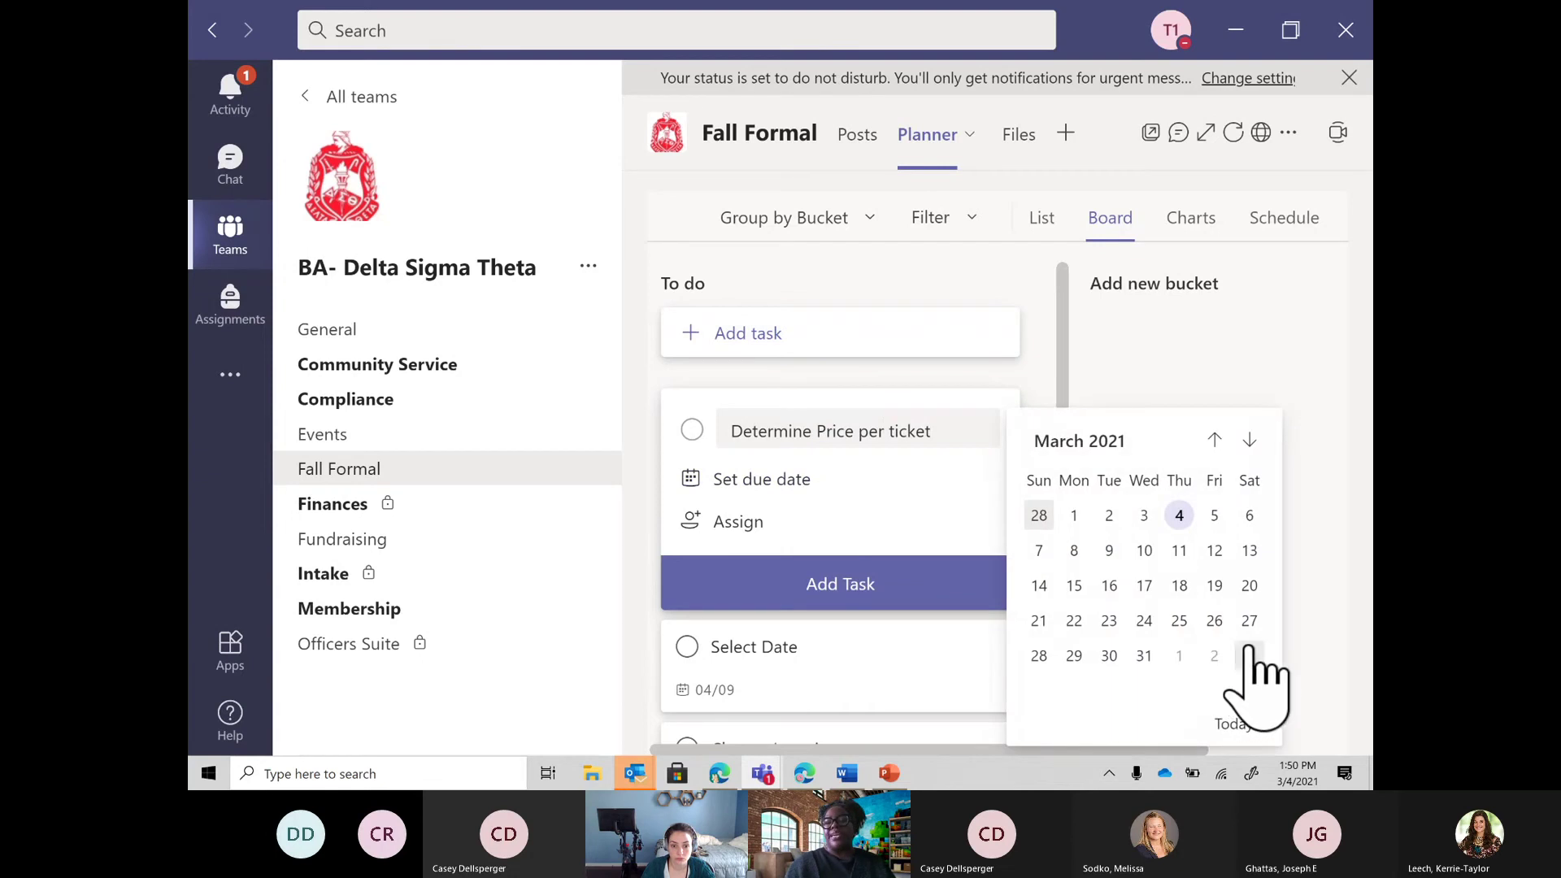
pyautogui.click(1250, 442)
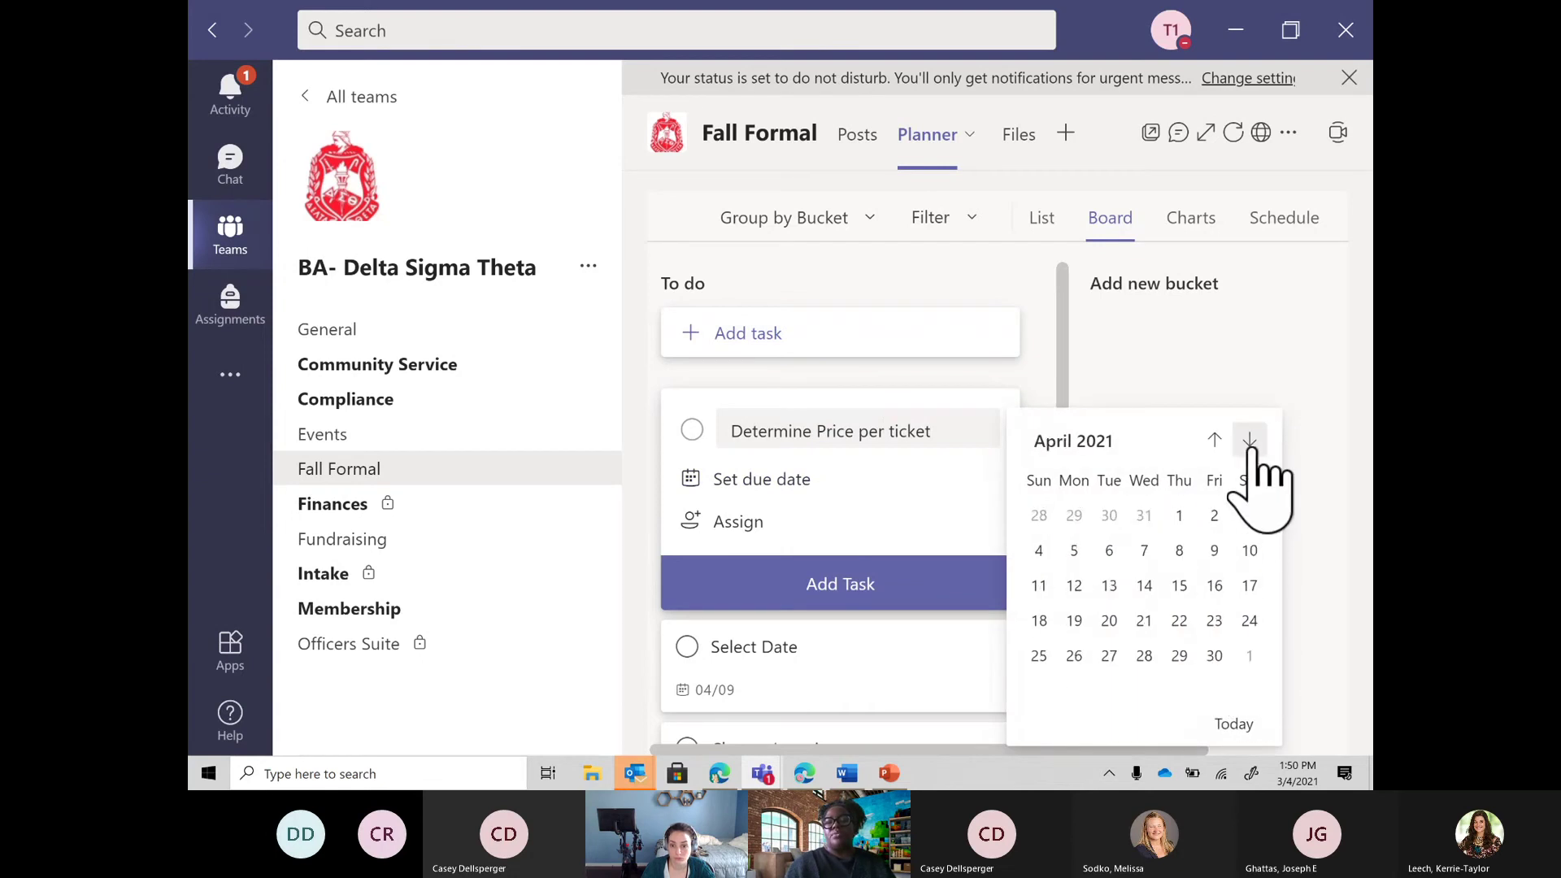
pyautogui.click(1250, 442)
pyautogui.click(1250, 442)
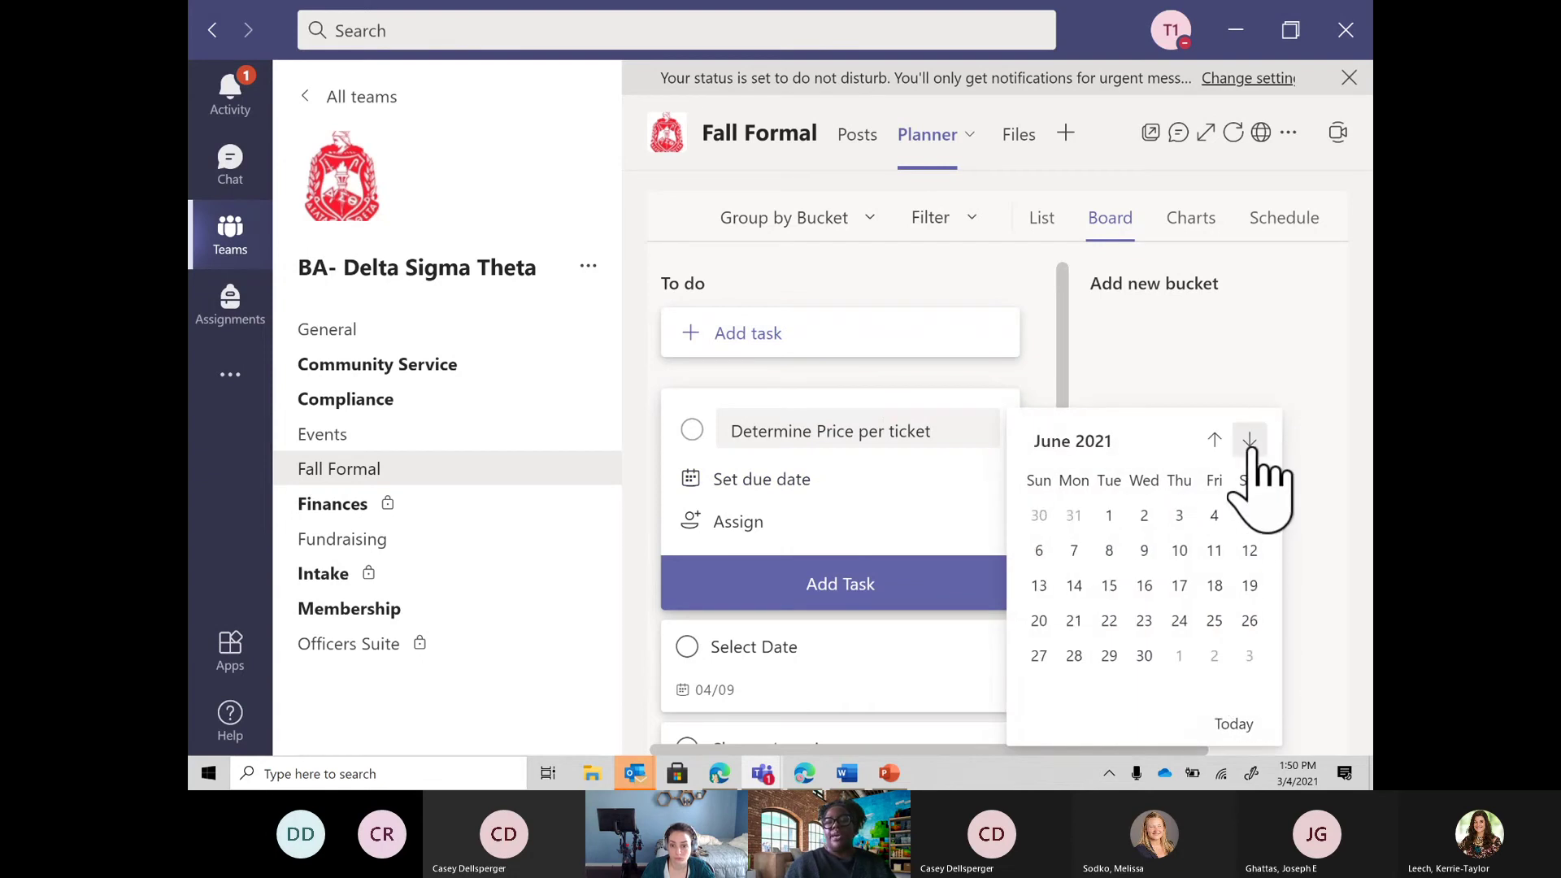
pyautogui.click(1250, 587)
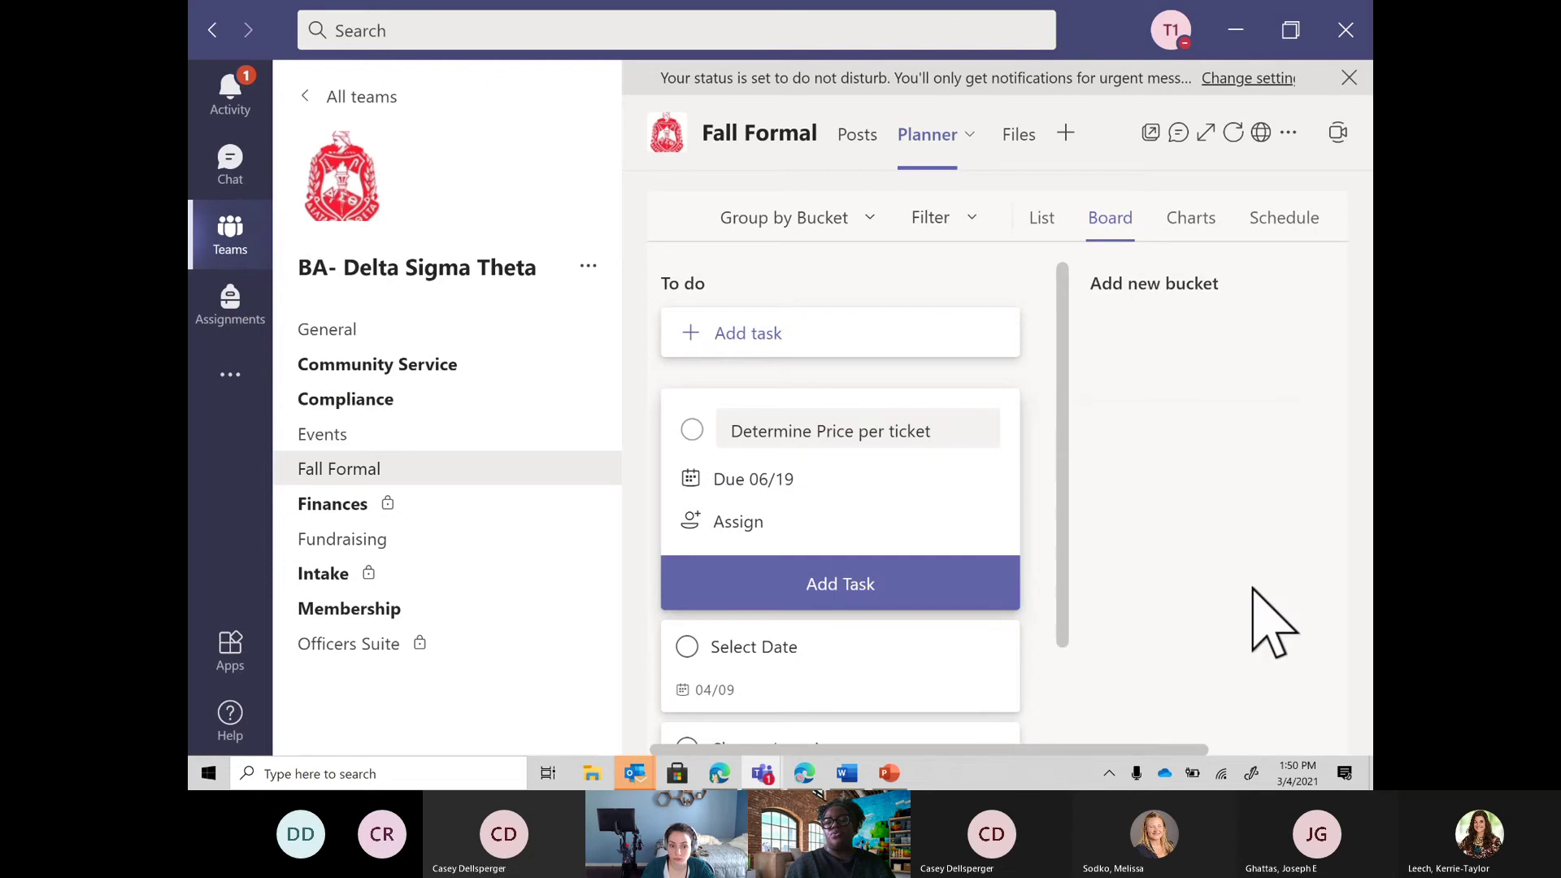
# Step: Assign the ticket price task to Teams Test Staff 1 and Teams Test 1
pyautogui.click(734, 525)
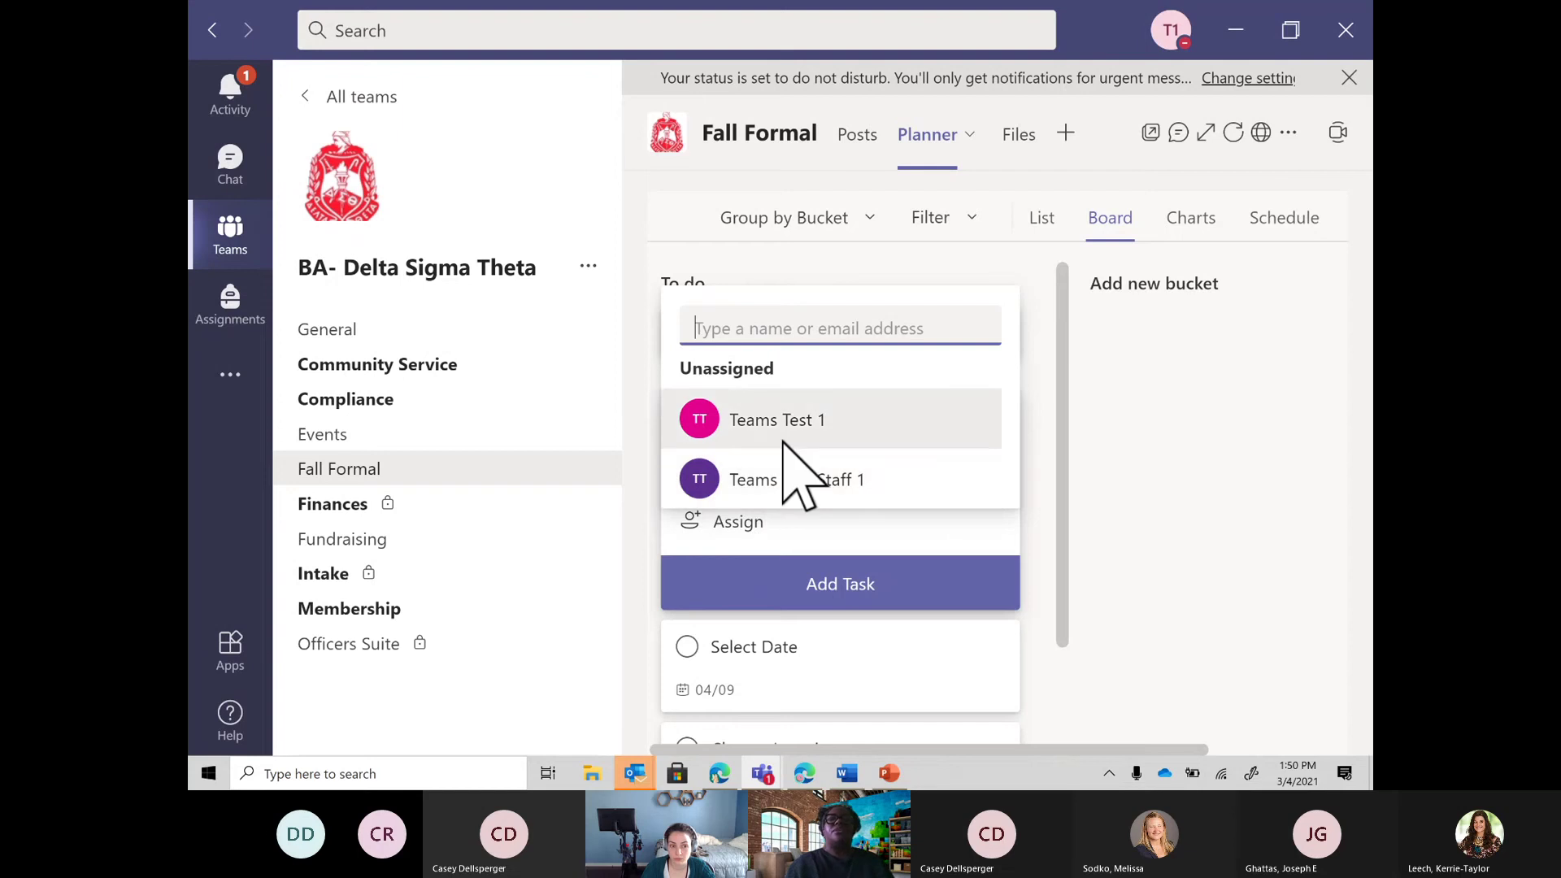
pyautogui.click(799, 483)
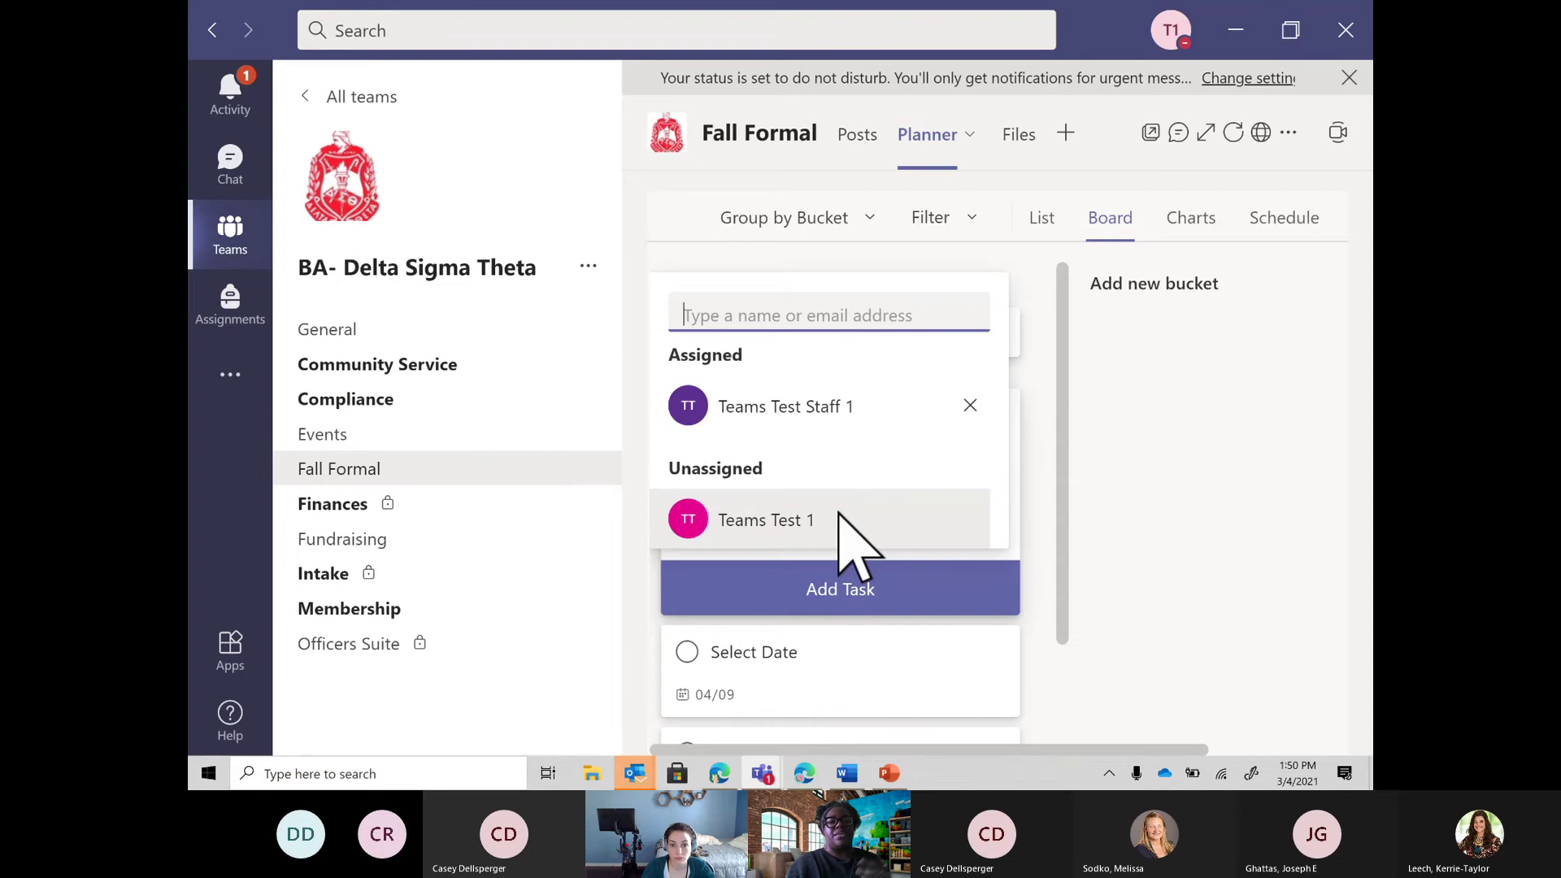
pyautogui.click(744, 522)
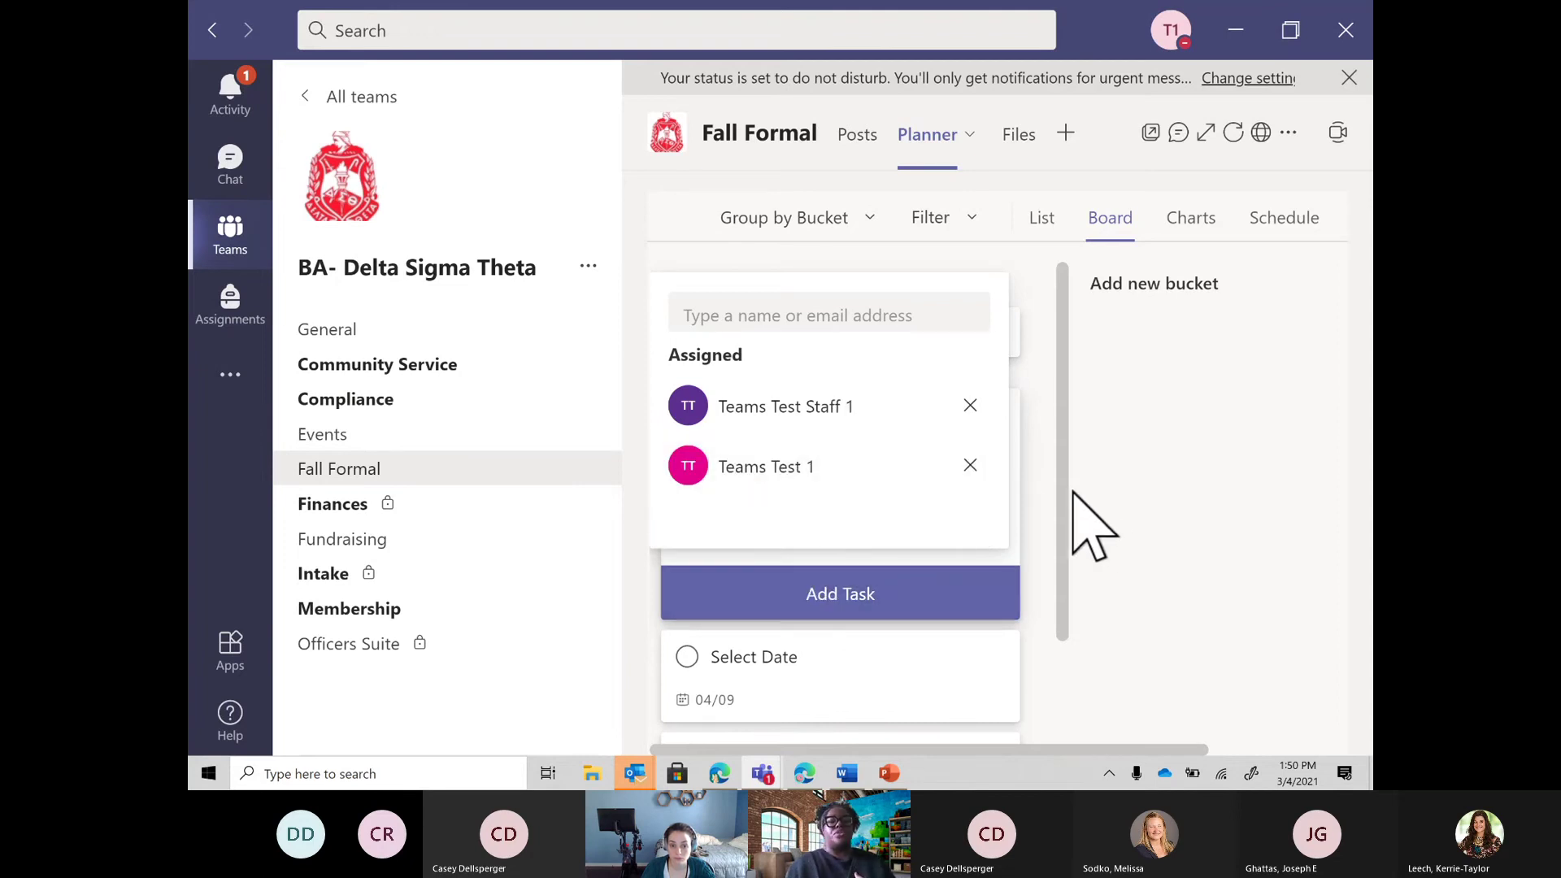
pyautogui.click(1035, 462)
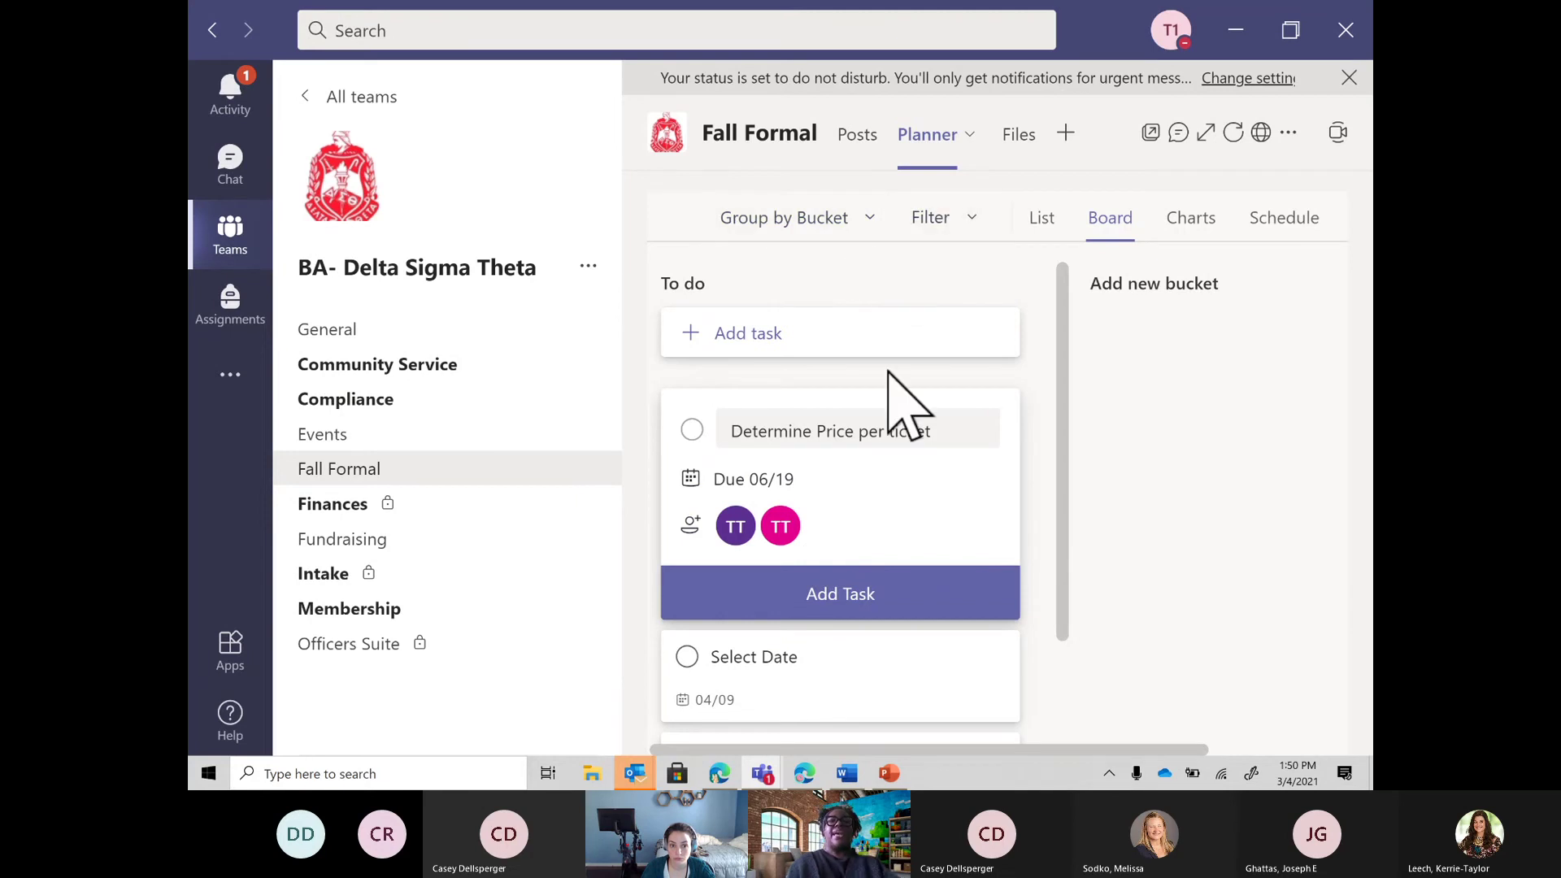
pyautogui.scroll(-2, 898, 594)
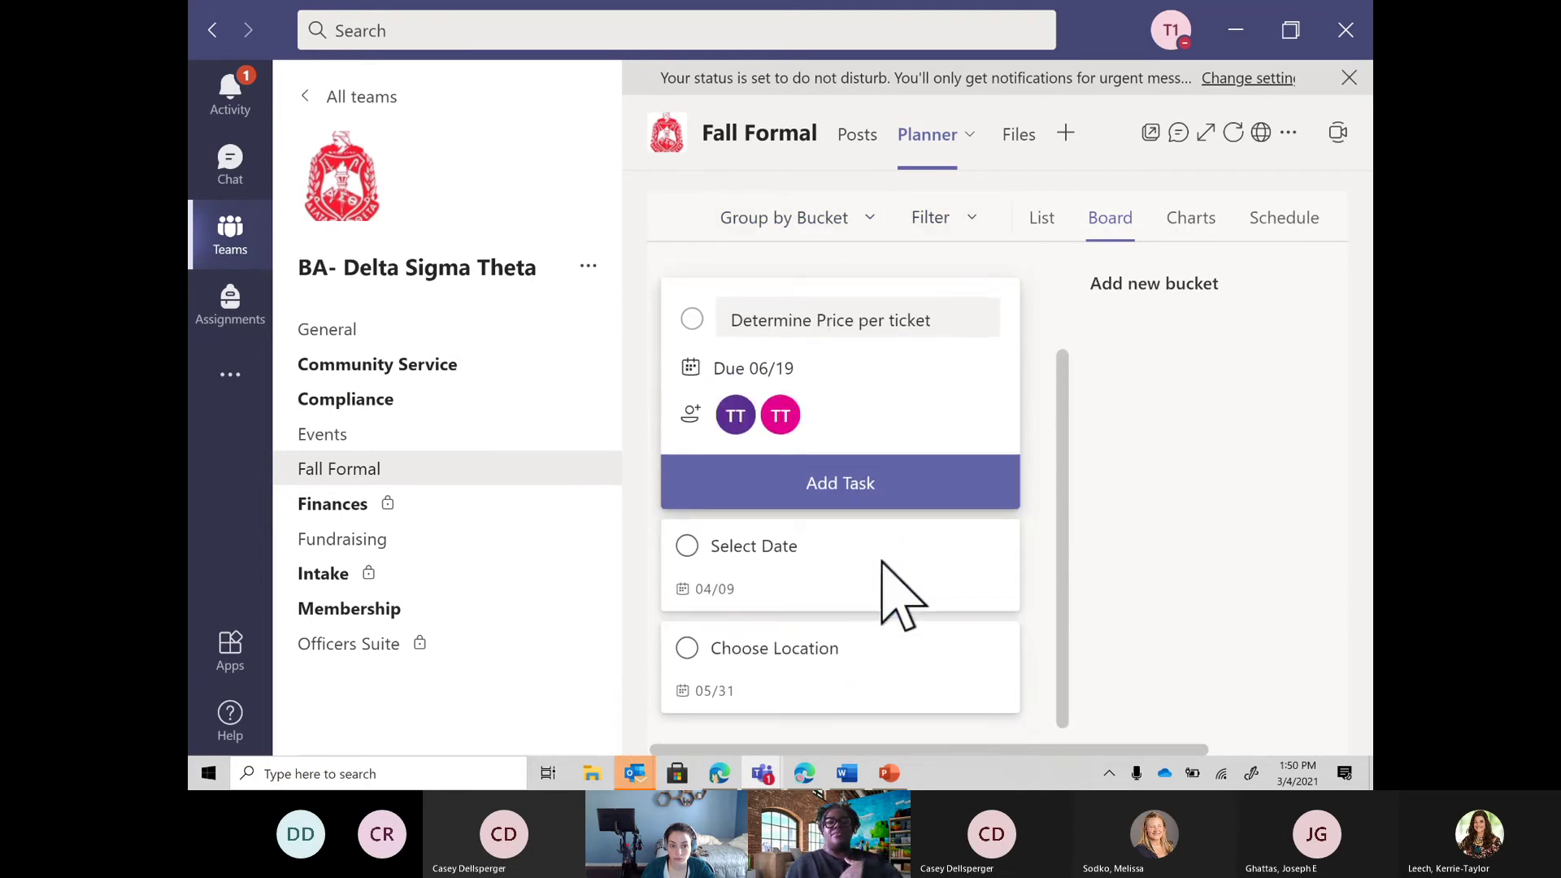
pyautogui.scroll(2, 898, 594)
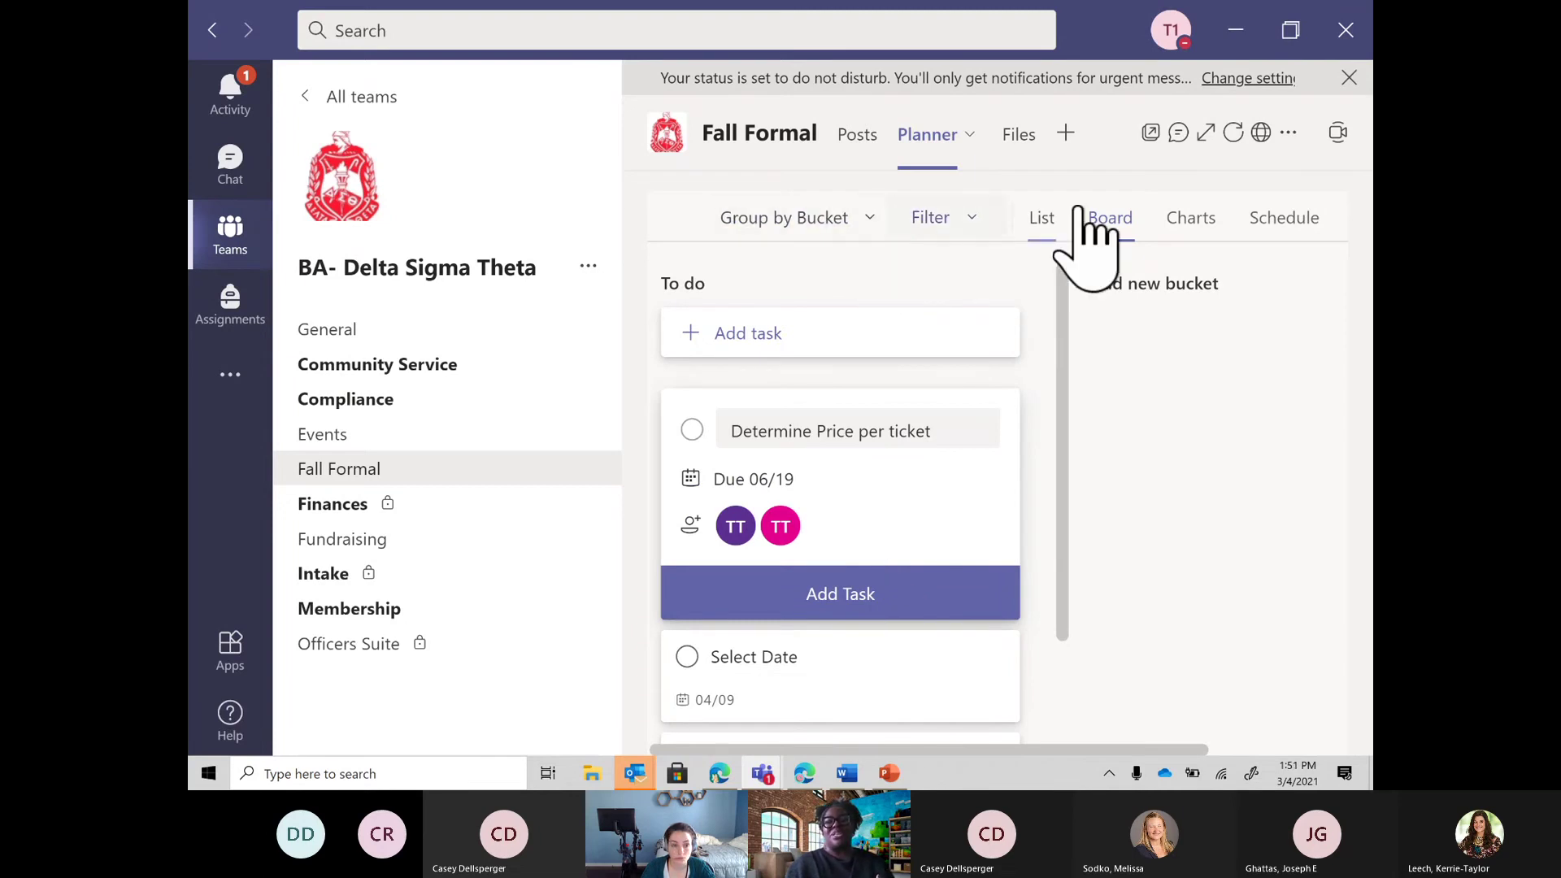
# Step: Examine the Planner charts of task status, bucket, priority and member assignments for Fall Formal
pyautogui.click(1193, 218)
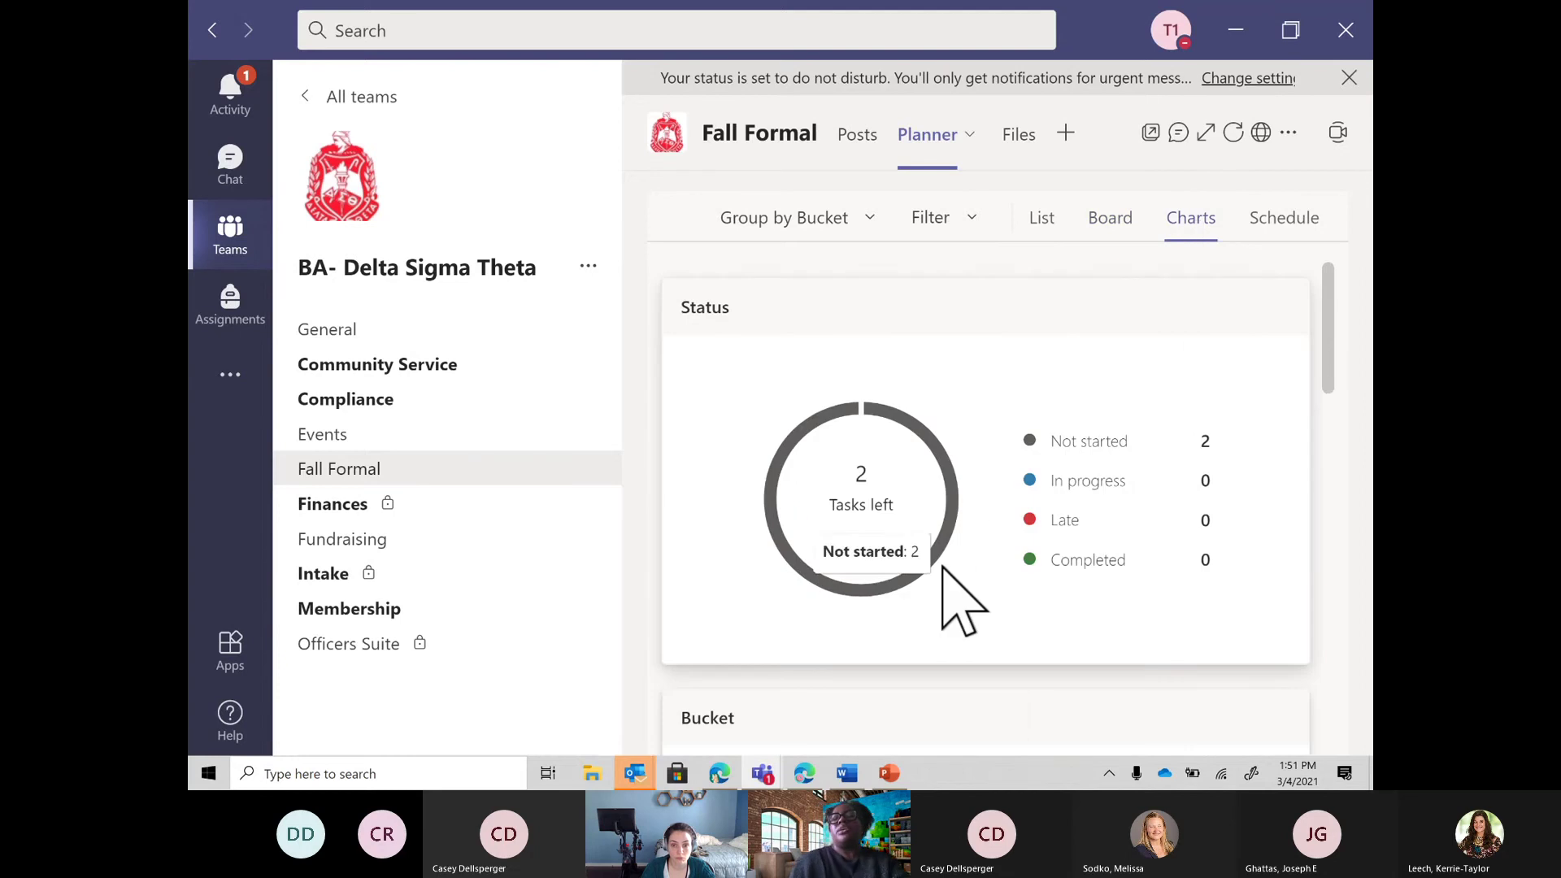
pyautogui.scroll(-1, 944, 577)
pyautogui.scroll(-1, 913, 488)
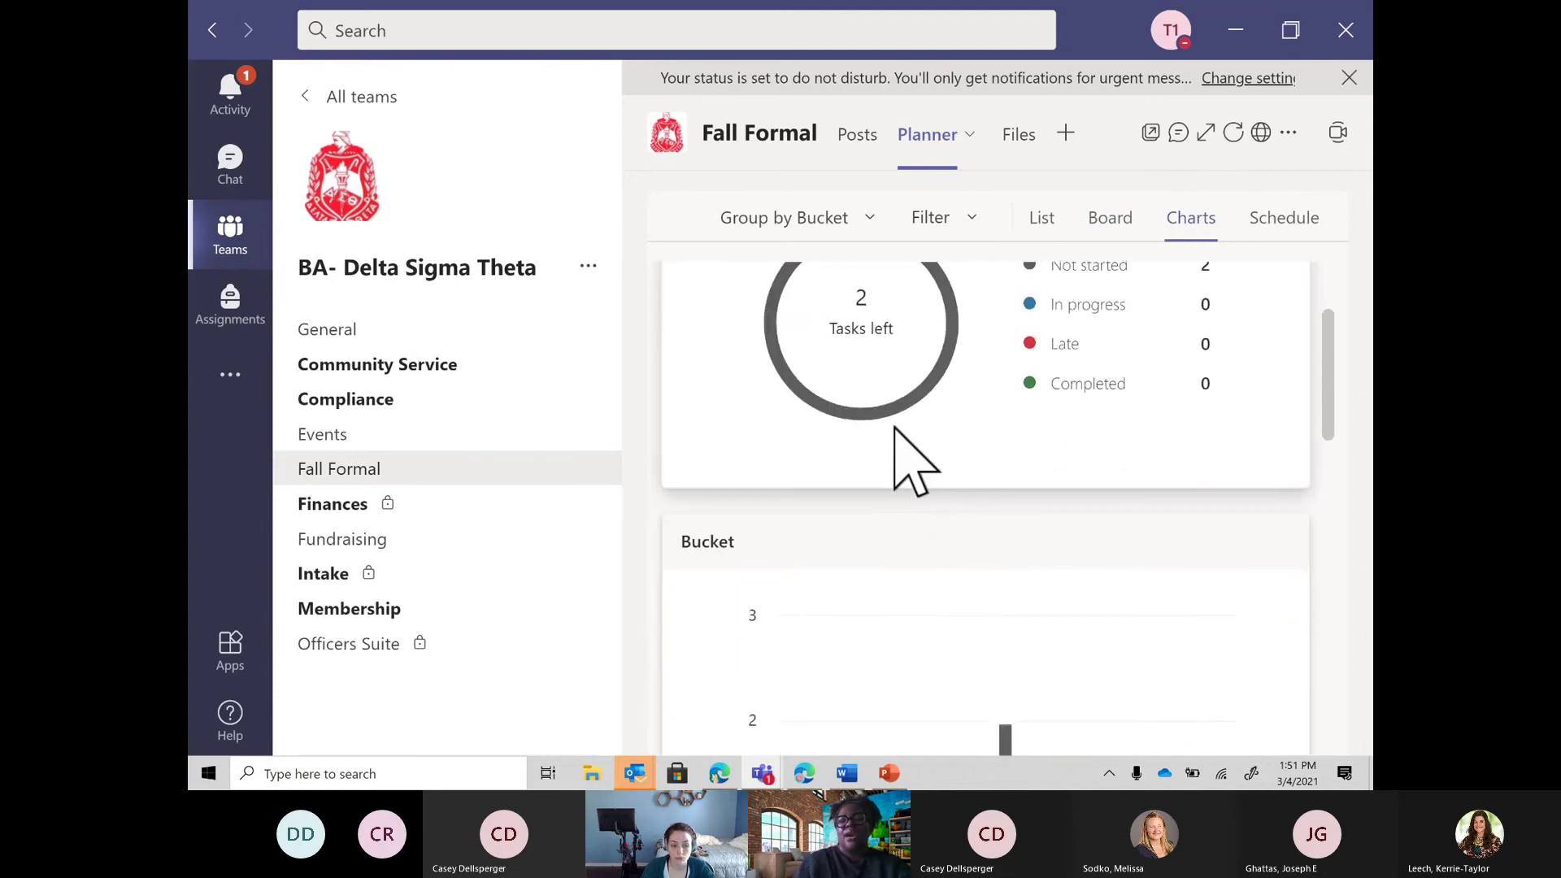
pyautogui.scroll(2, 913, 453)
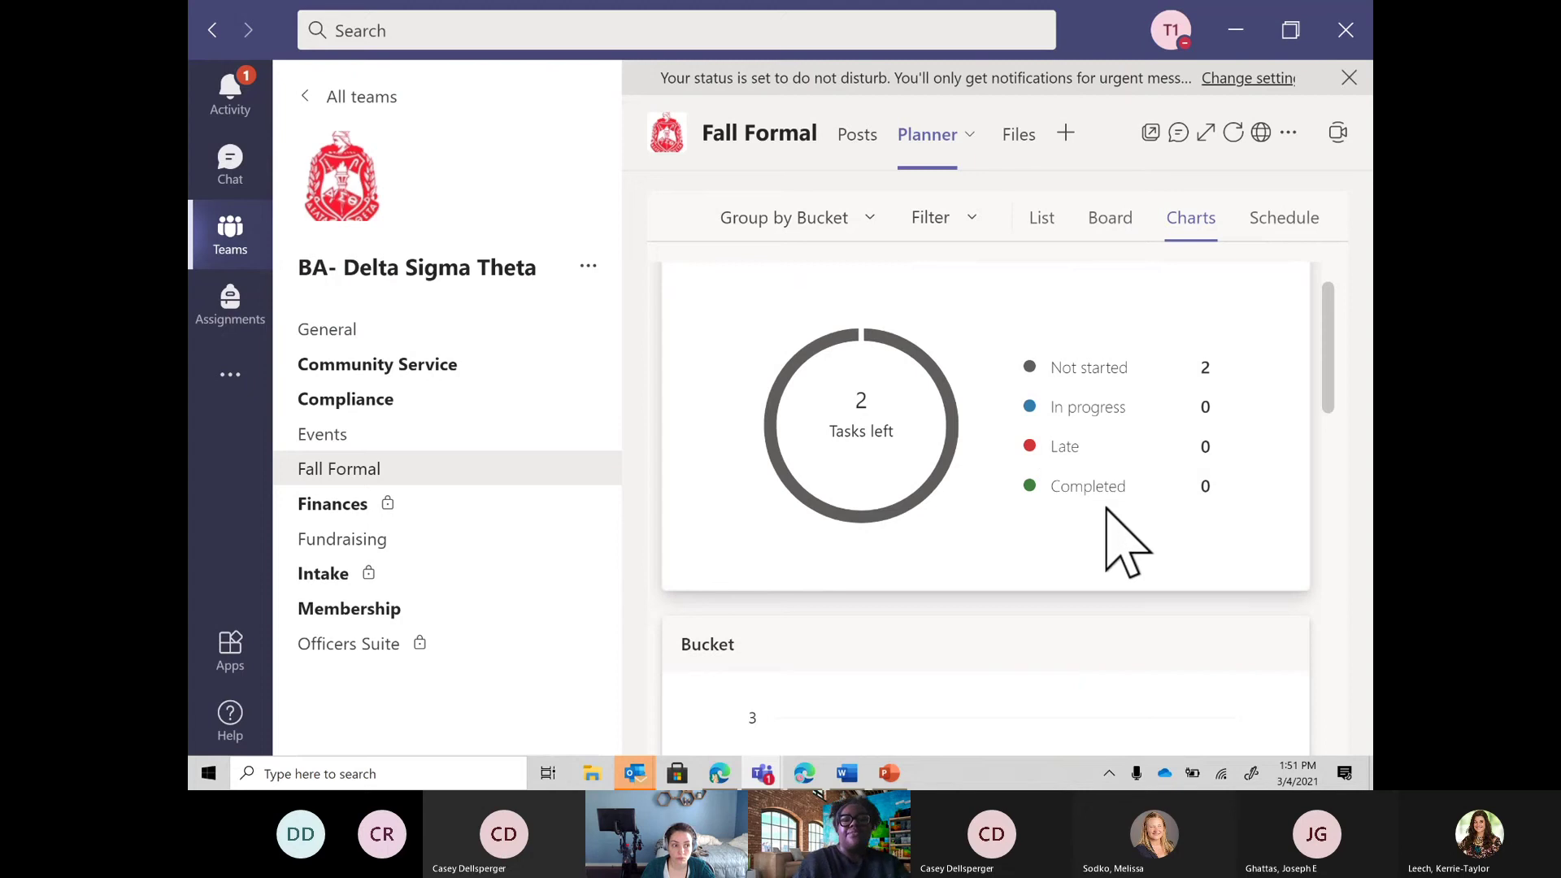
pyautogui.scroll(-8, 1124, 484)
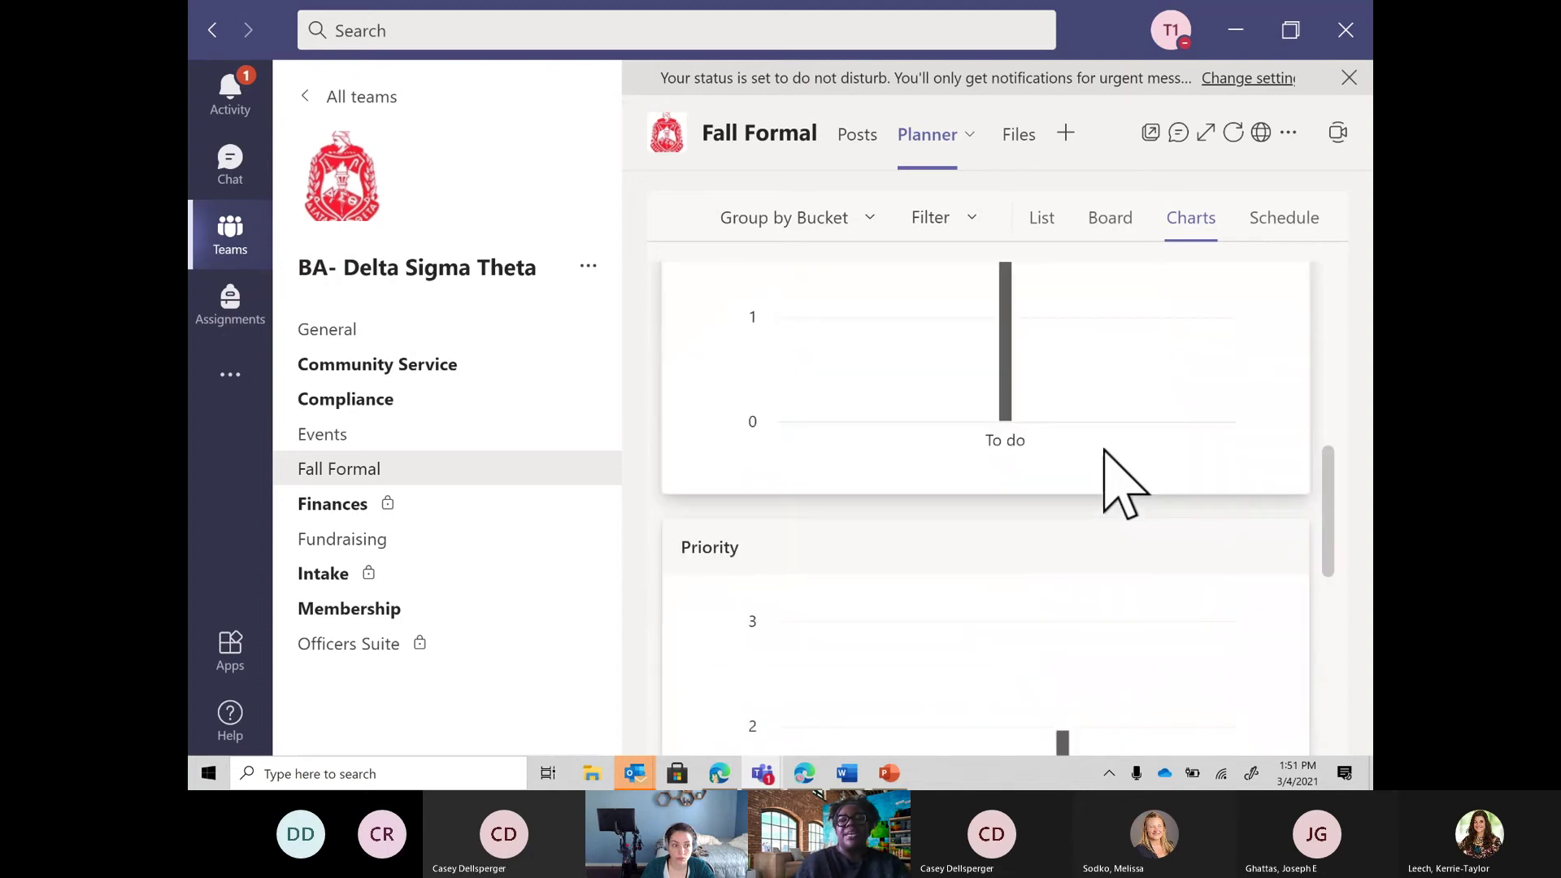
pyautogui.scroll(-3, 1125, 484)
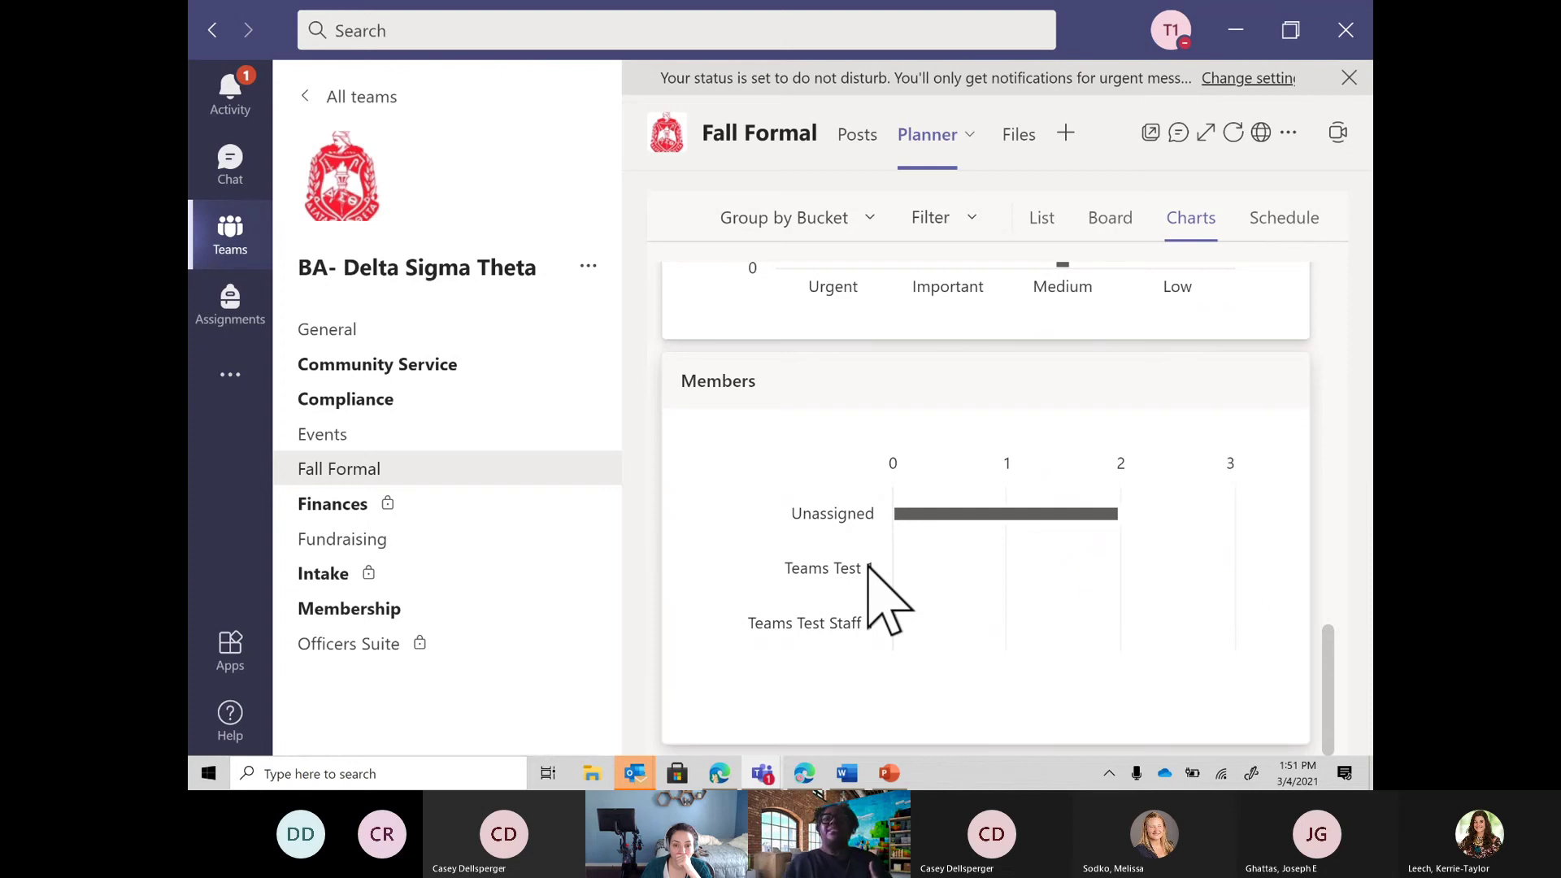
pyautogui.moveTo(898, 514)
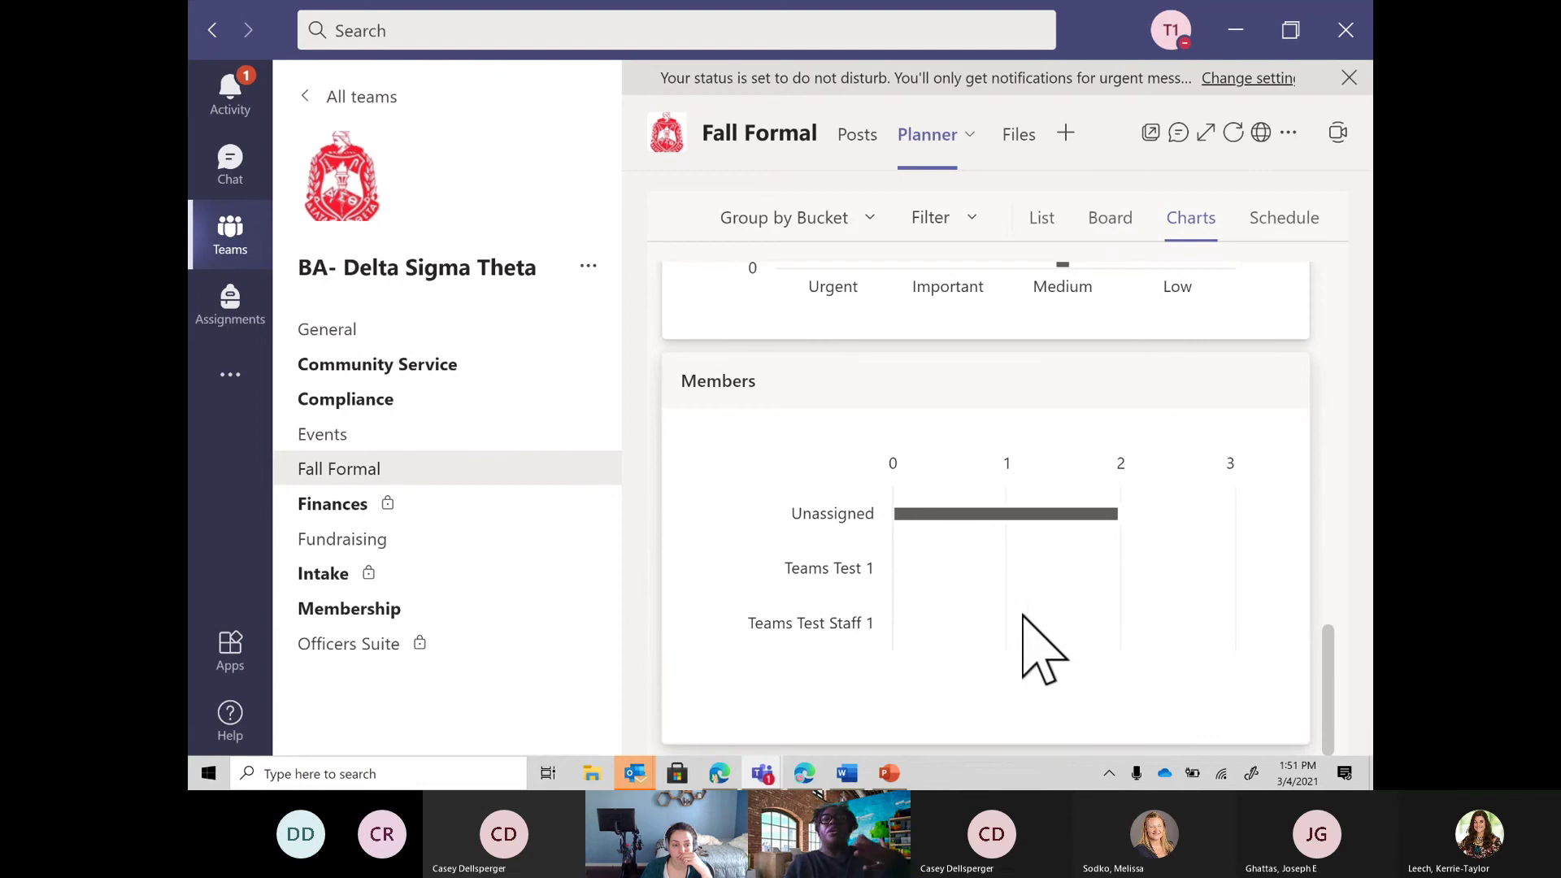
pyautogui.scroll(7, 846, 586)
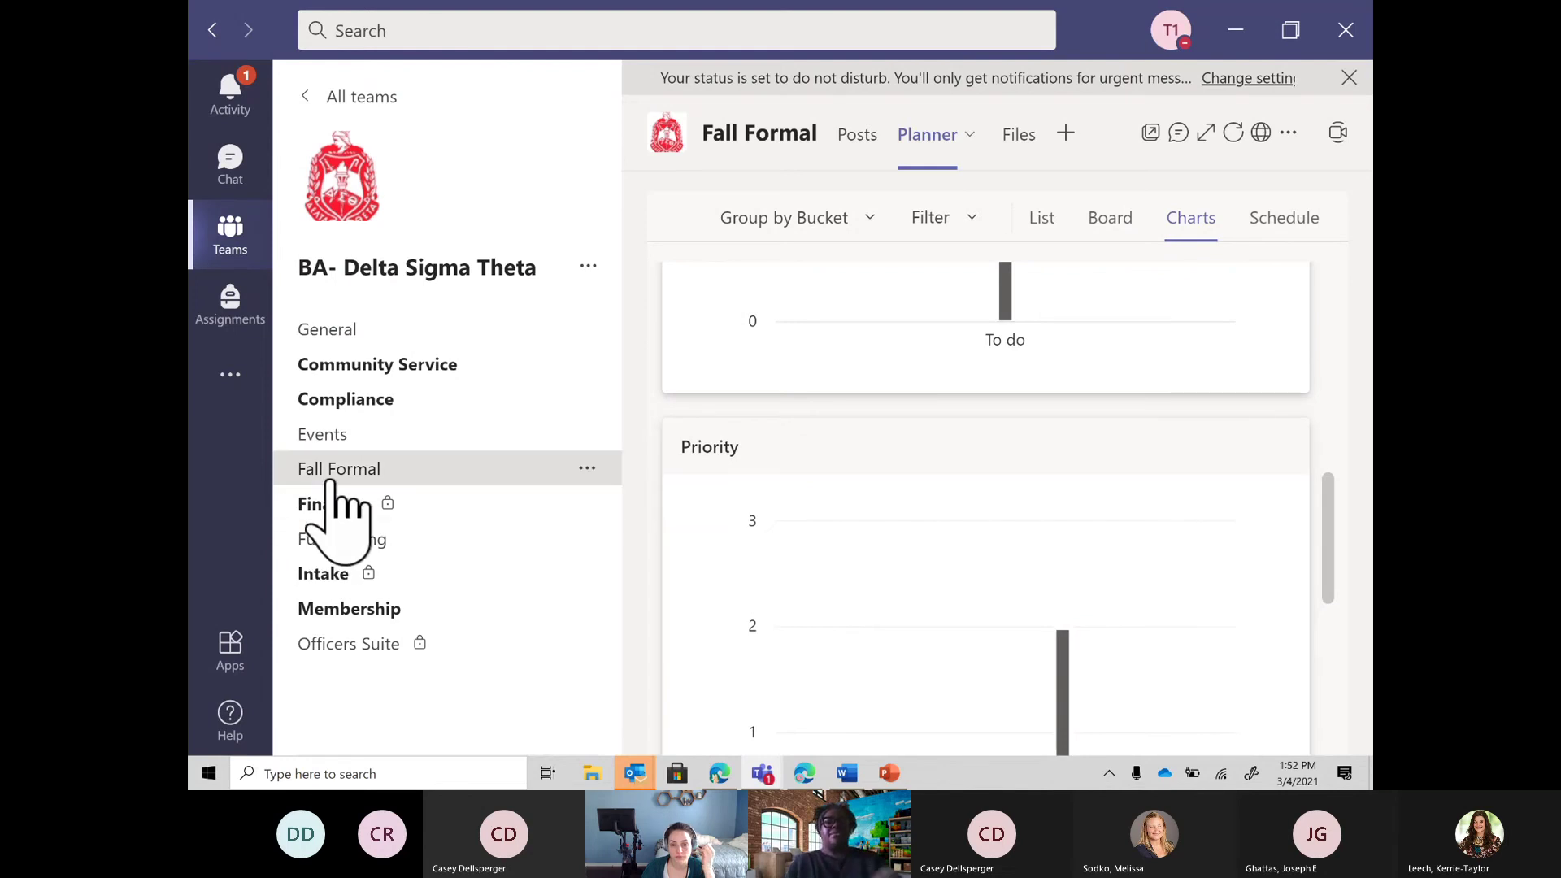
# Step: View the Fall Formal channel's files and open a blank new conversation in its posts
pyautogui.click(1018, 135)
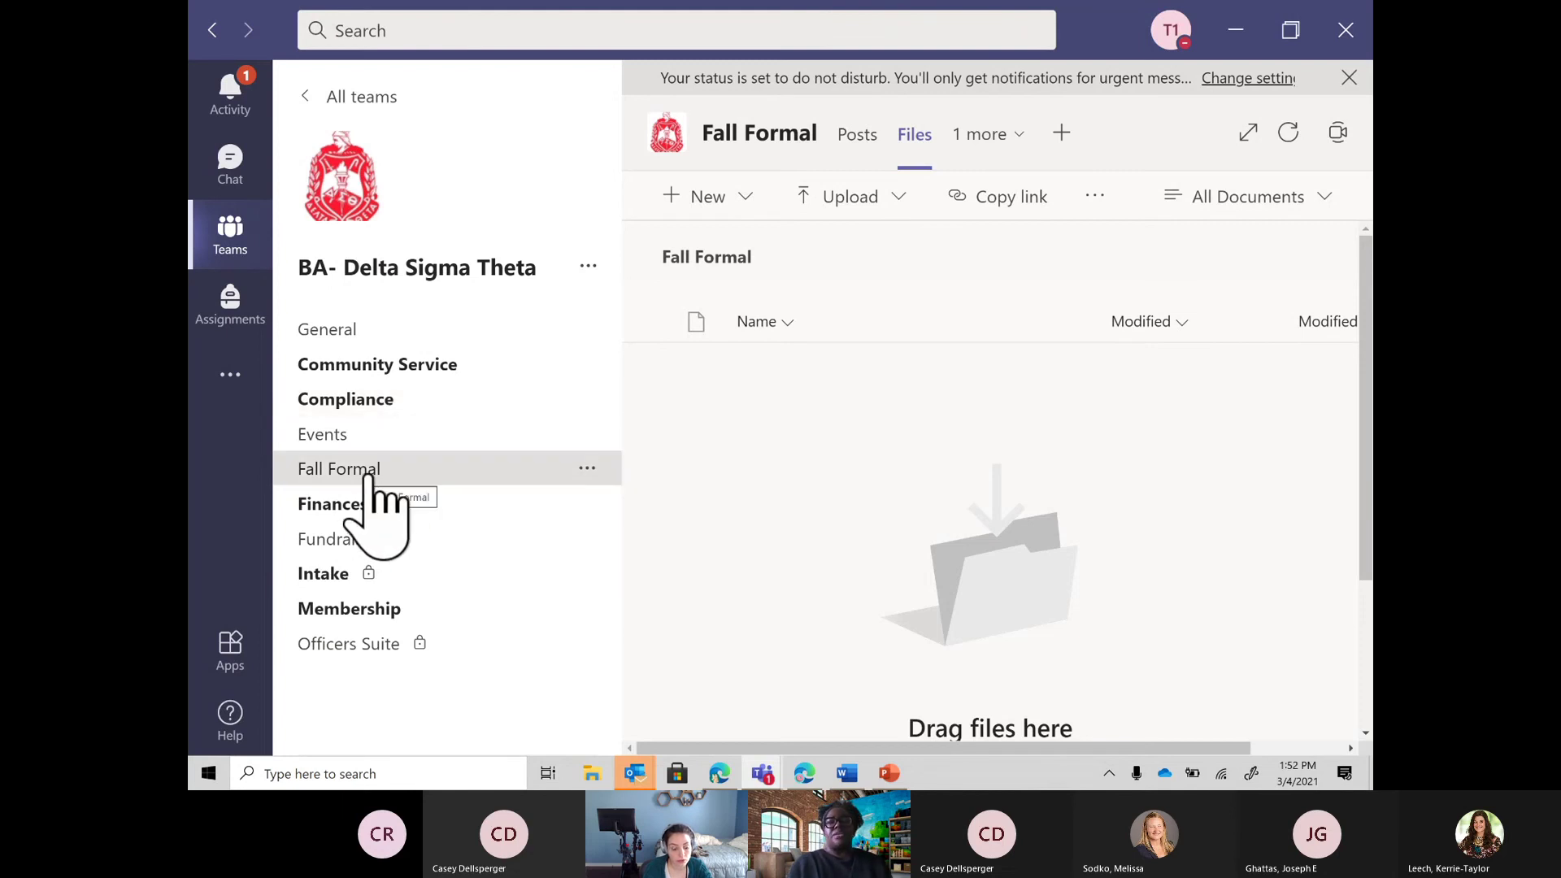
pyautogui.click(854, 135)
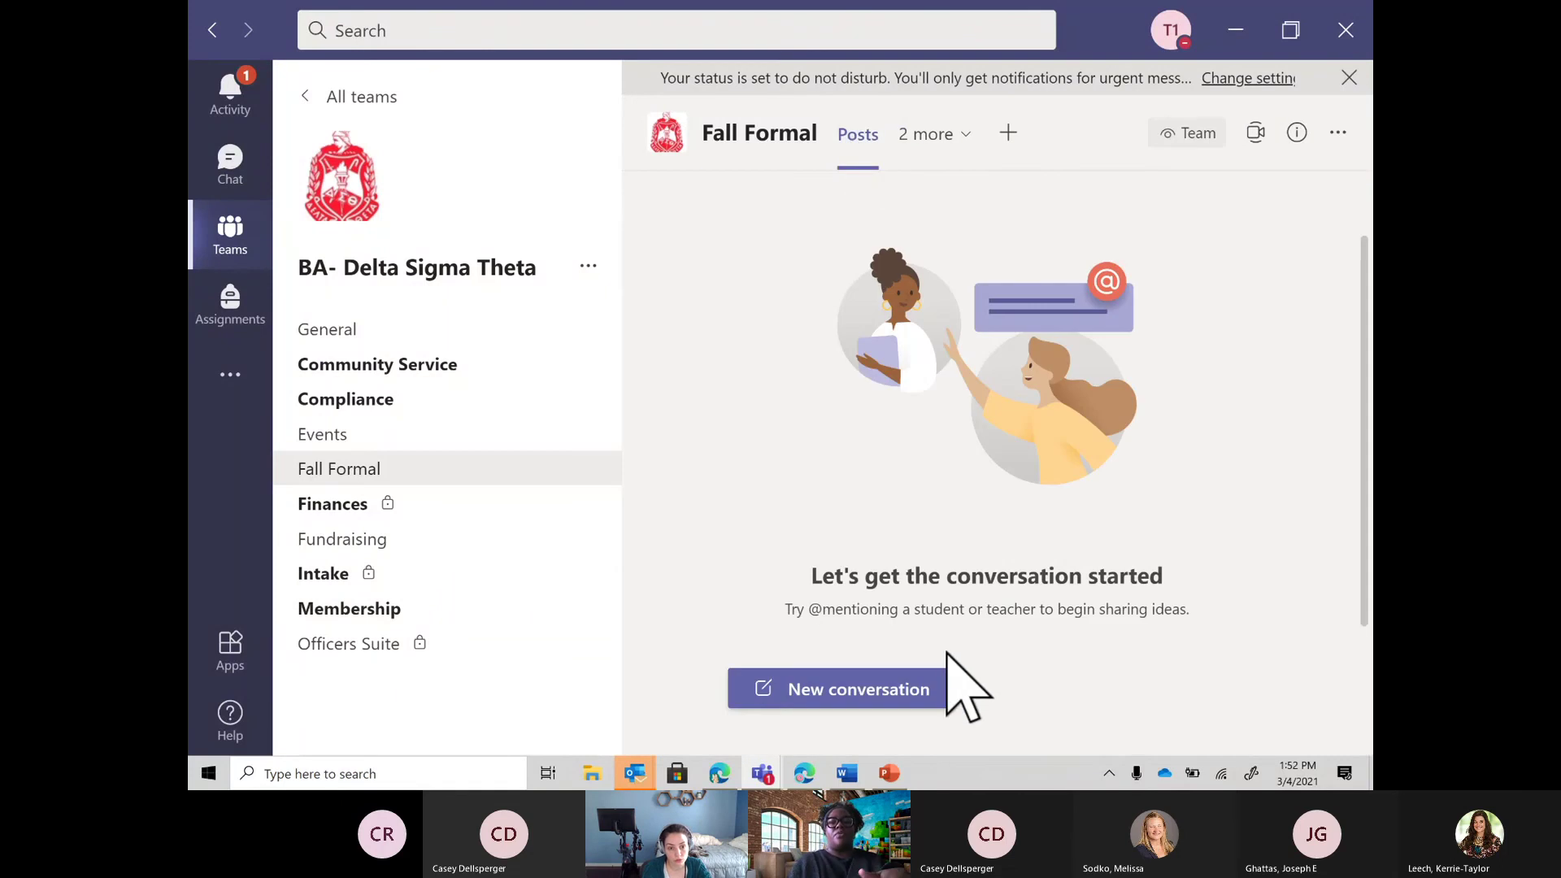
pyautogui.click(924, 675)
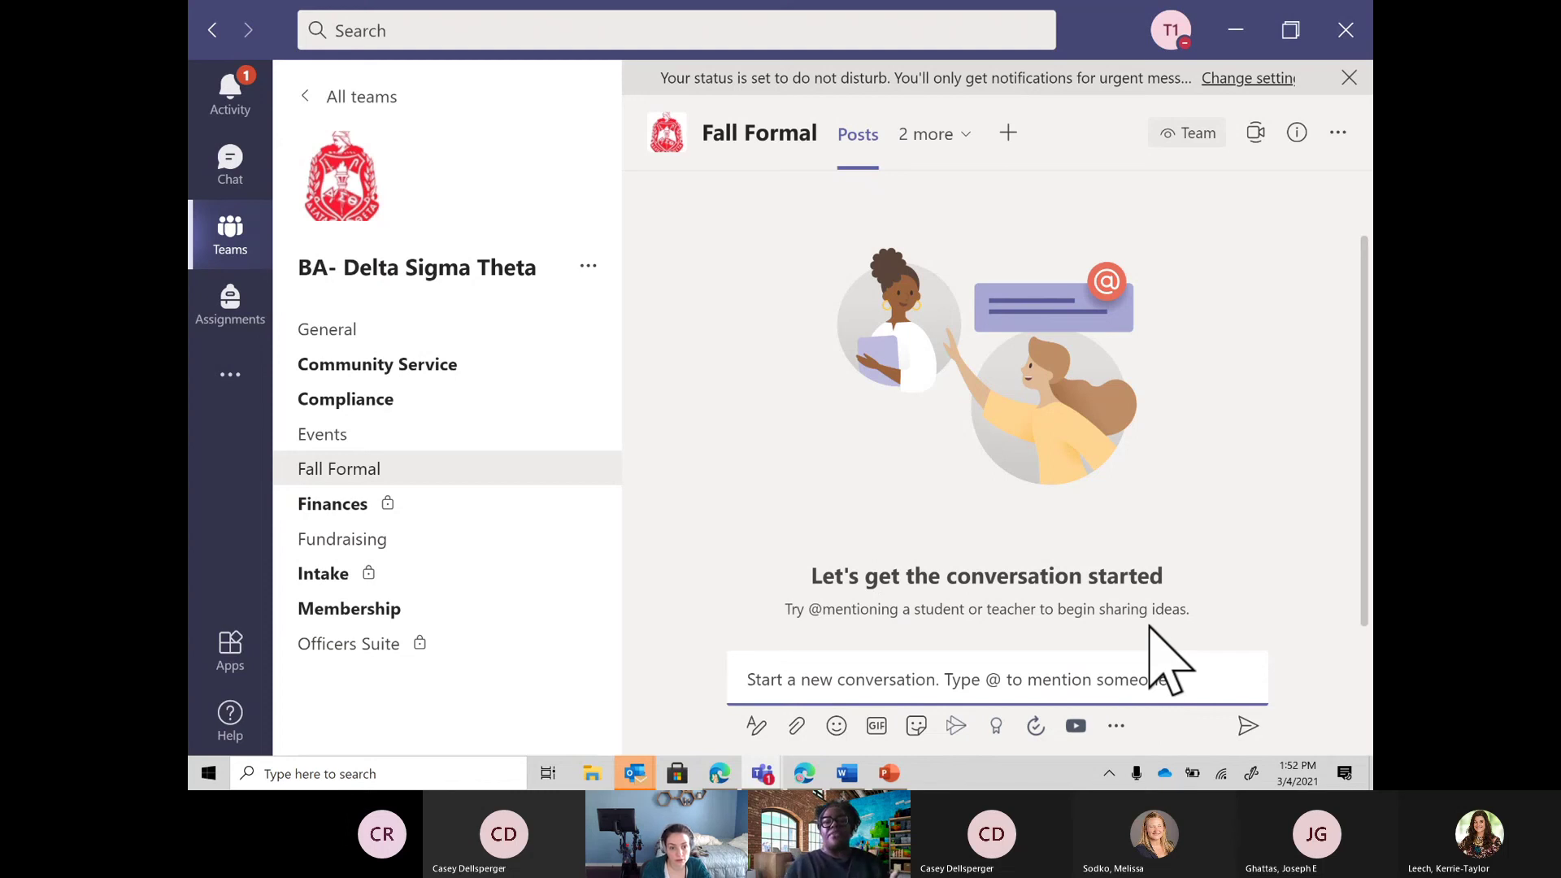
# Step: Start scheduling a meeting in the Fall Formal channel titled "Planning meeting" and set its date to March 6, 2021
pyautogui.click(1255, 134)
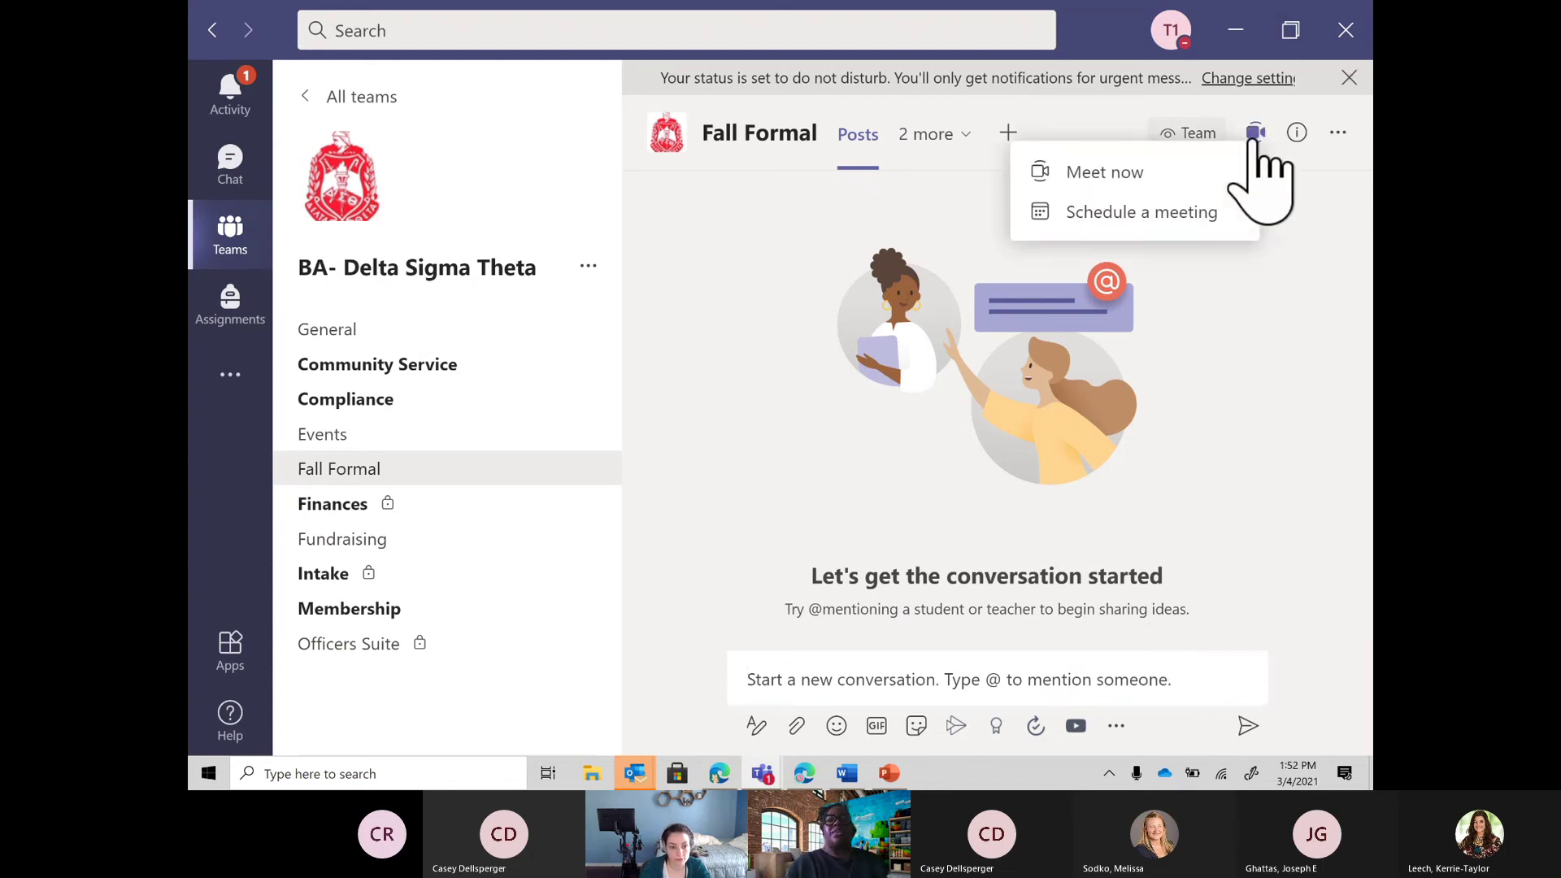
pyautogui.click(1217, 221)
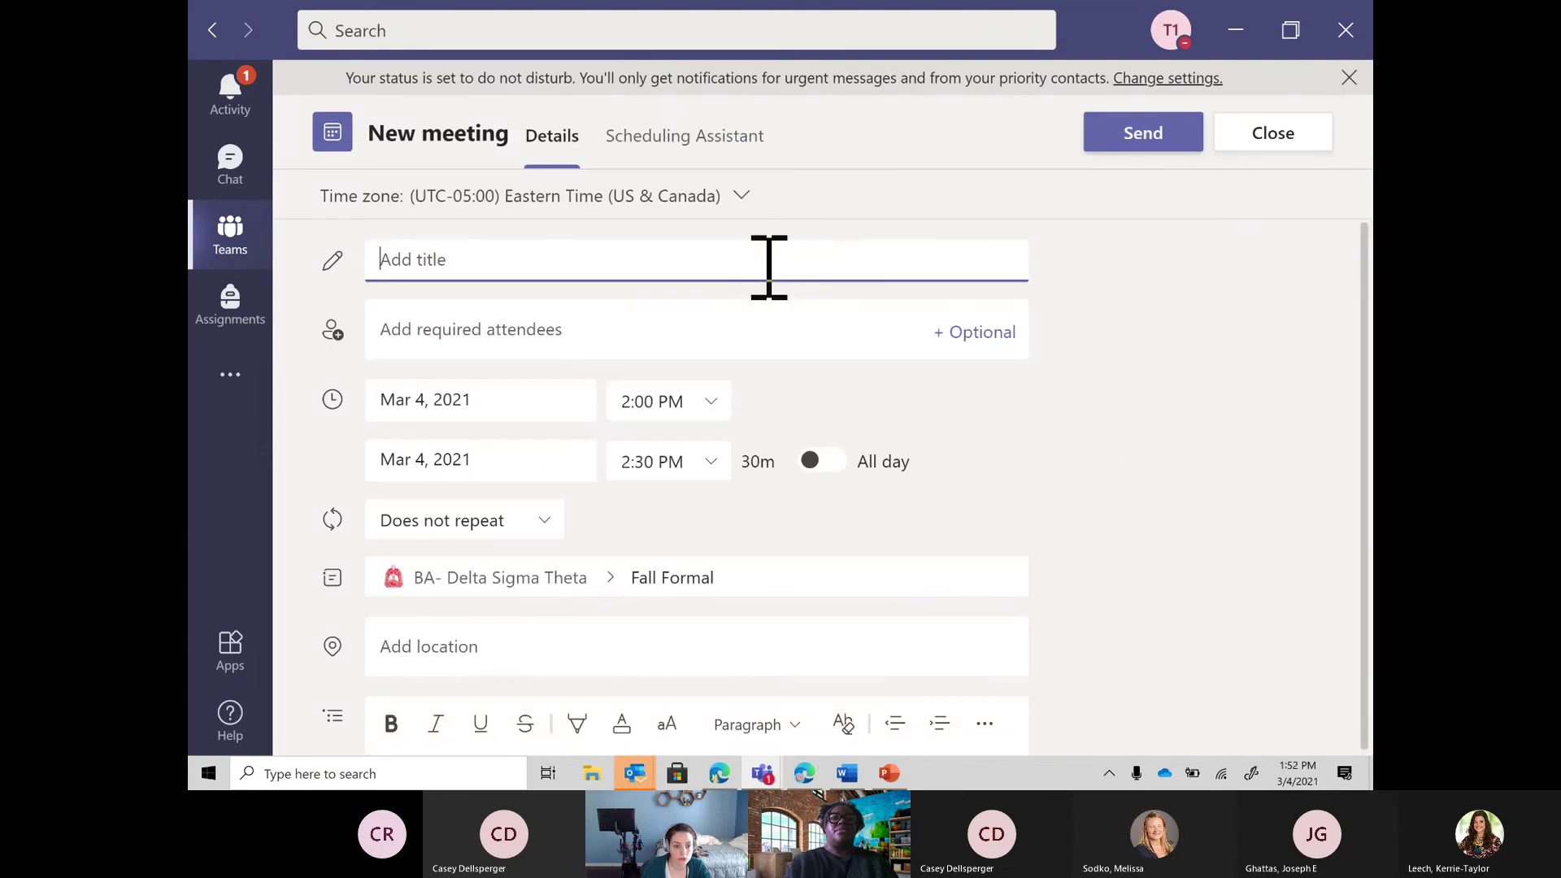
pyautogui.write('Planning meeting')
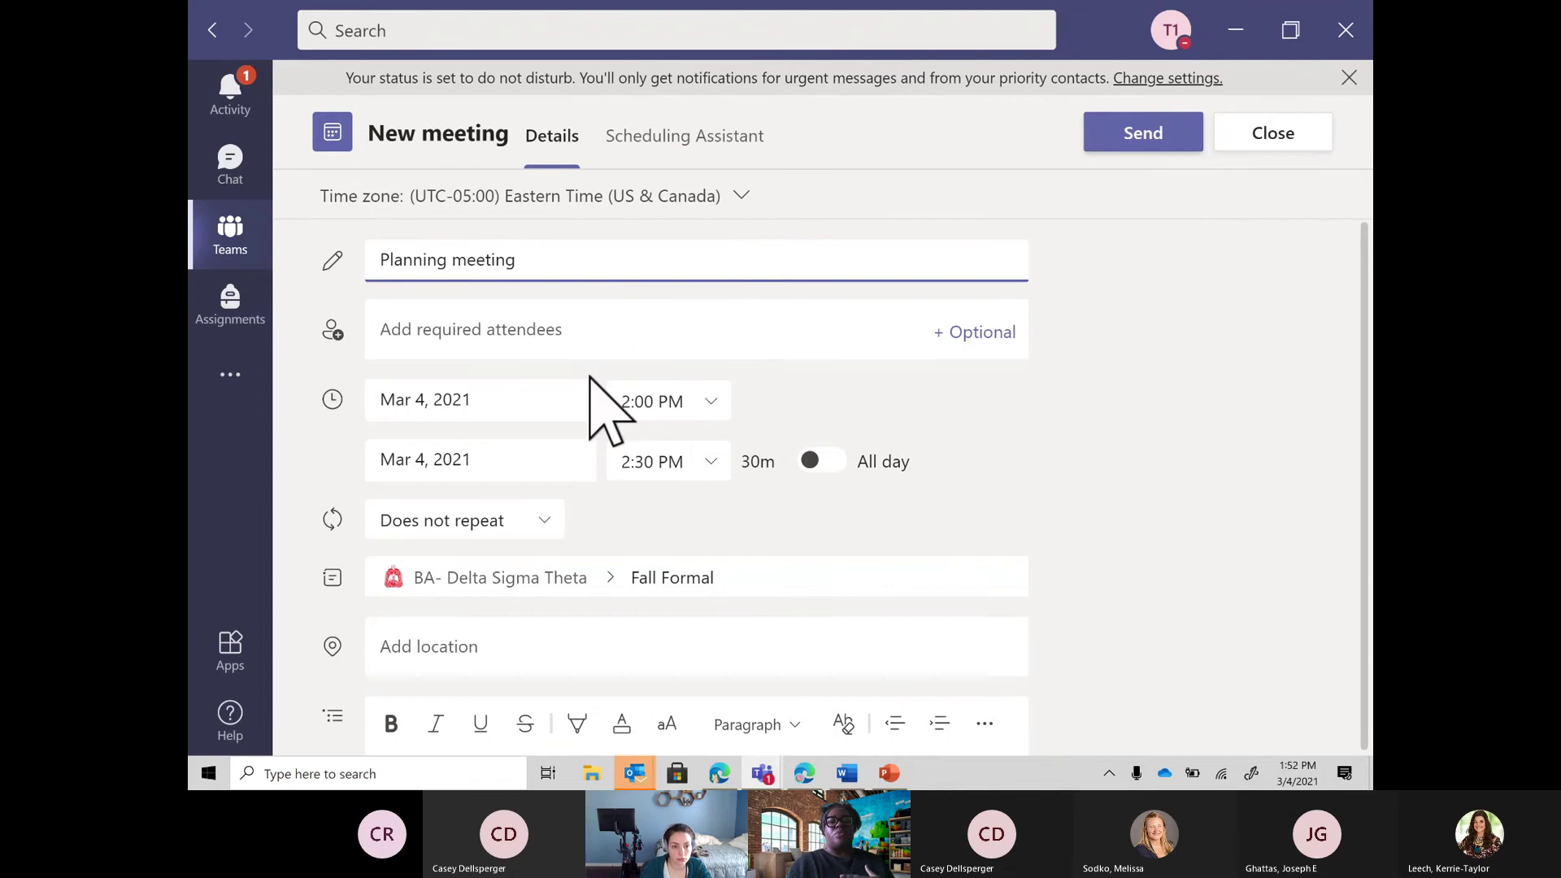
pyautogui.click(662, 404)
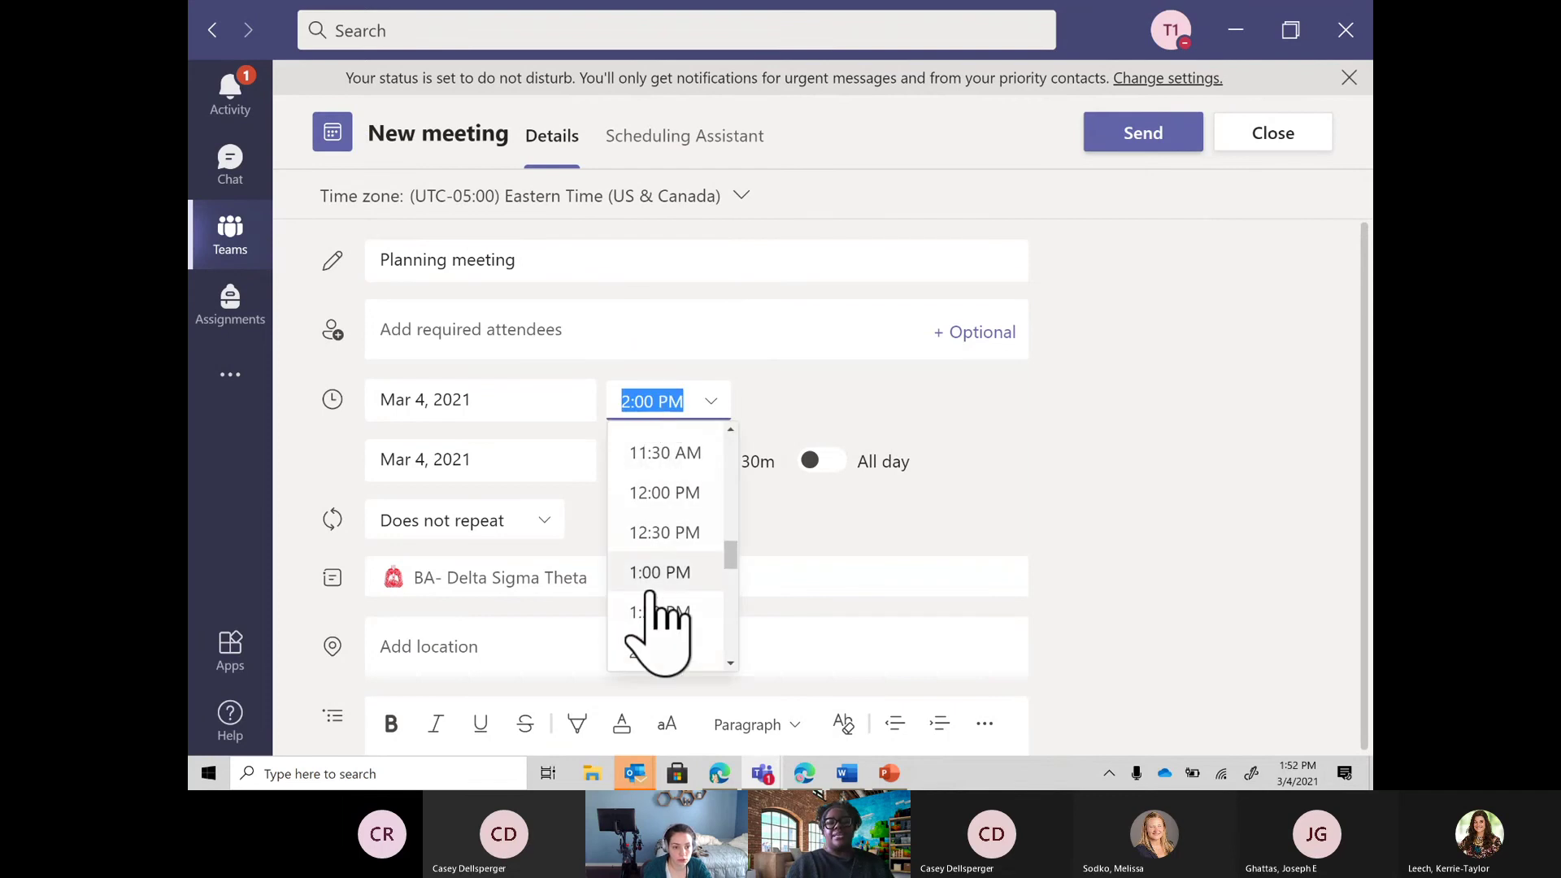
pyautogui.click(515, 405)
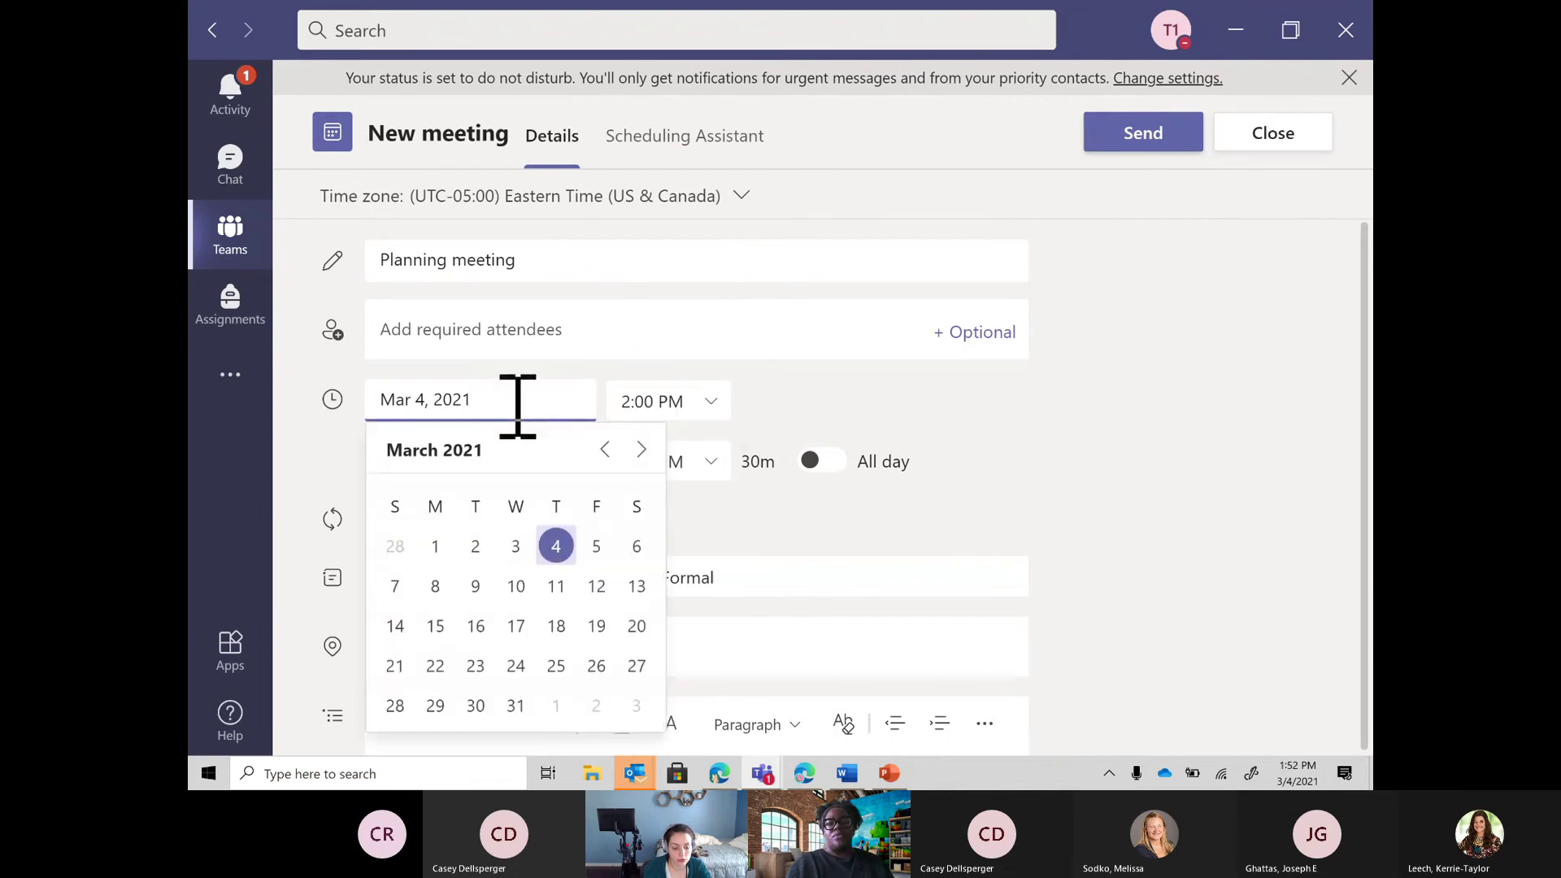
pyautogui.click(637, 546)
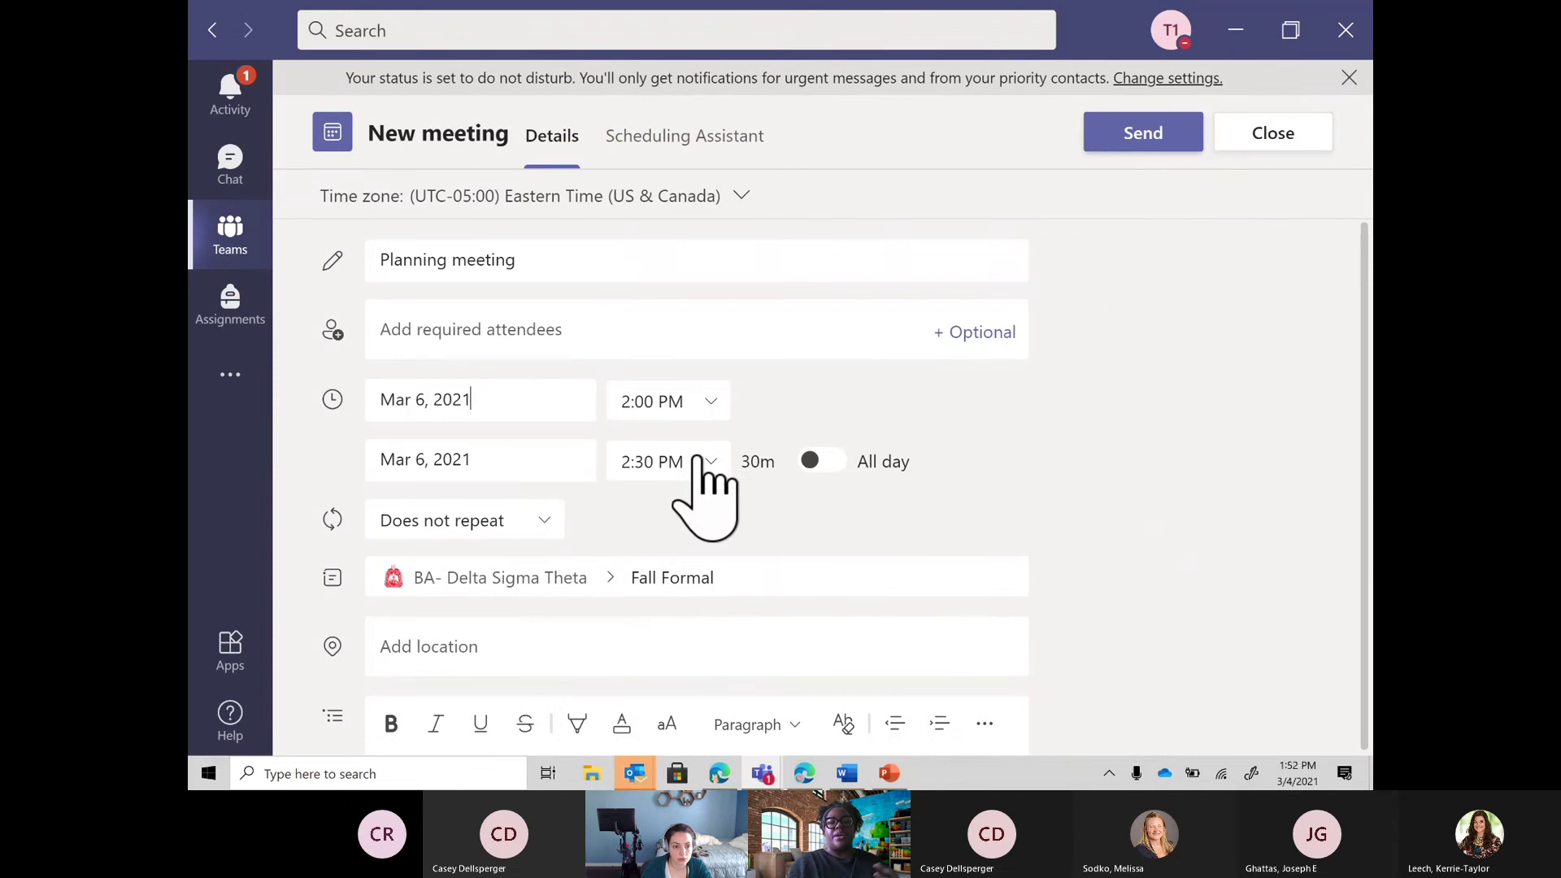
# Step: Make the Planning meeting repeat weekly and send it to the Fall Formal channel
pyautogui.click(542, 523)
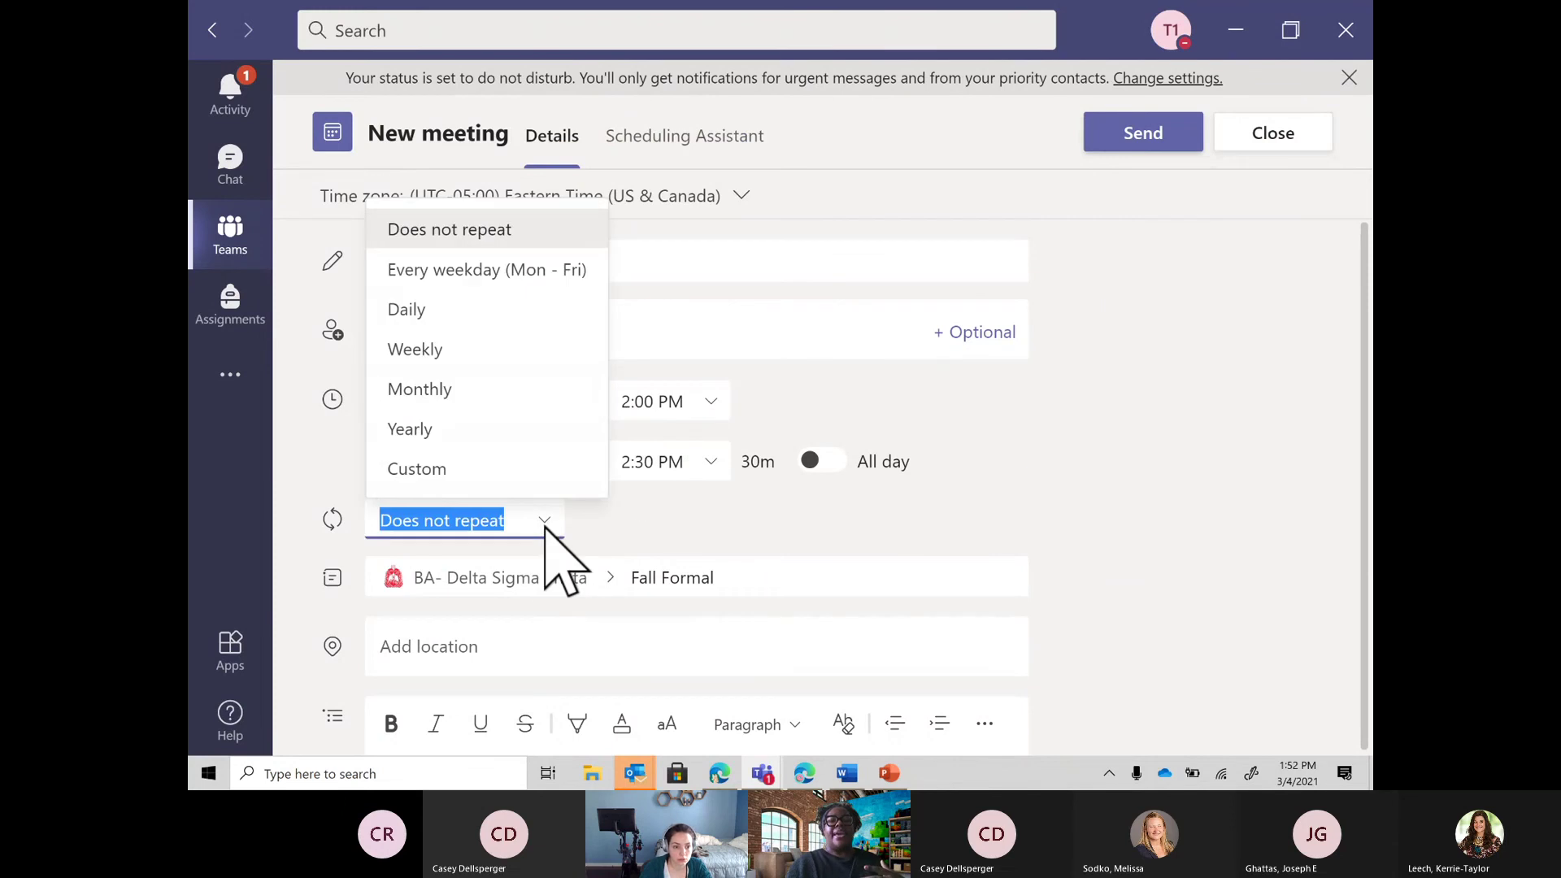
pyautogui.click(543, 370)
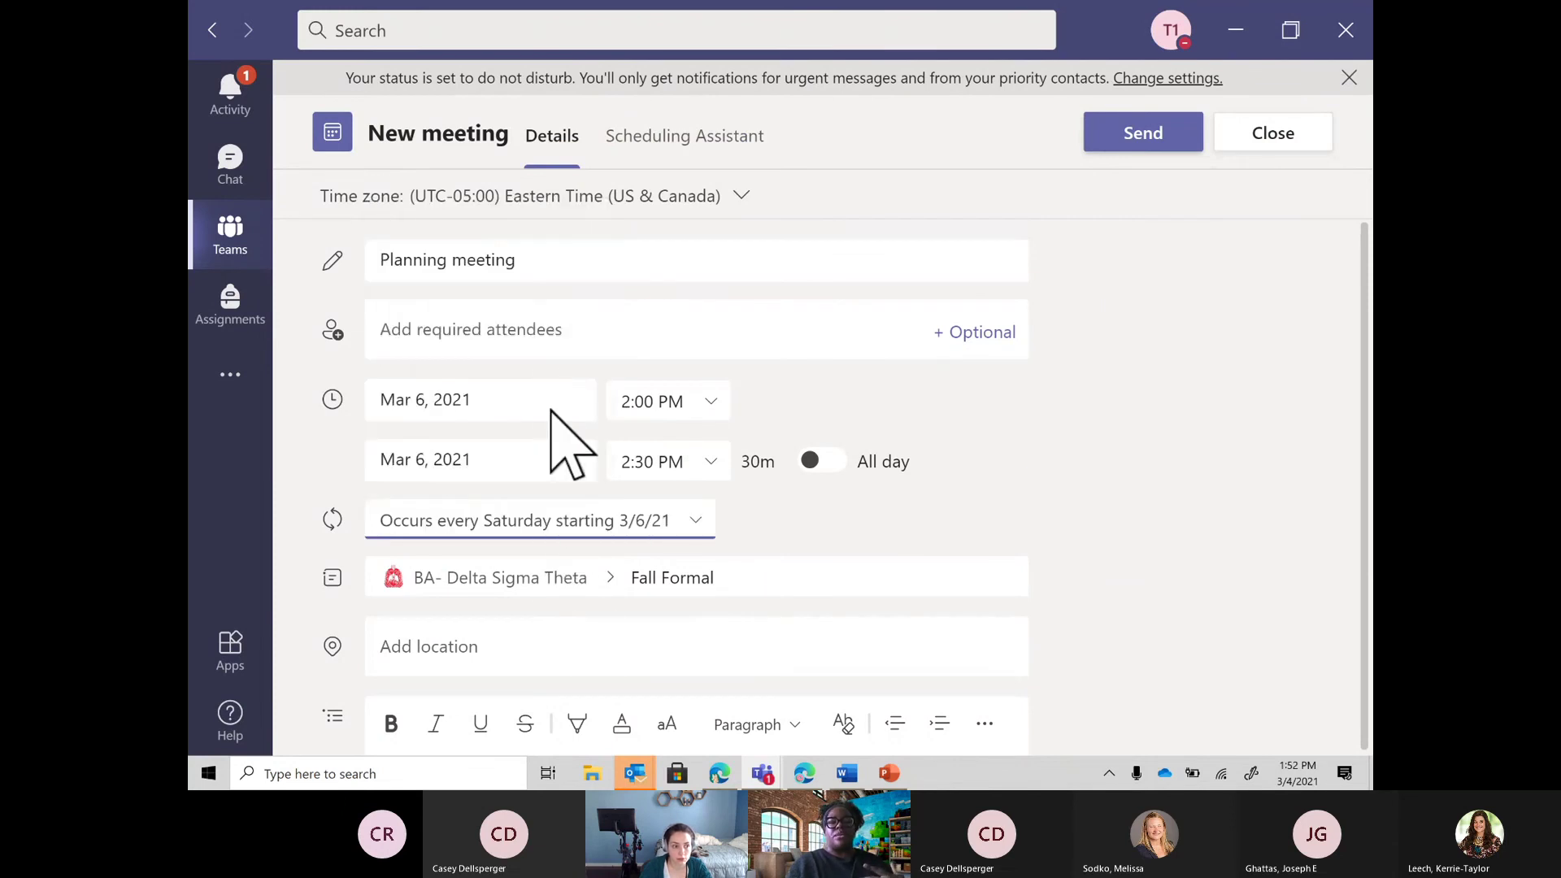
pyautogui.click(1126, 151)
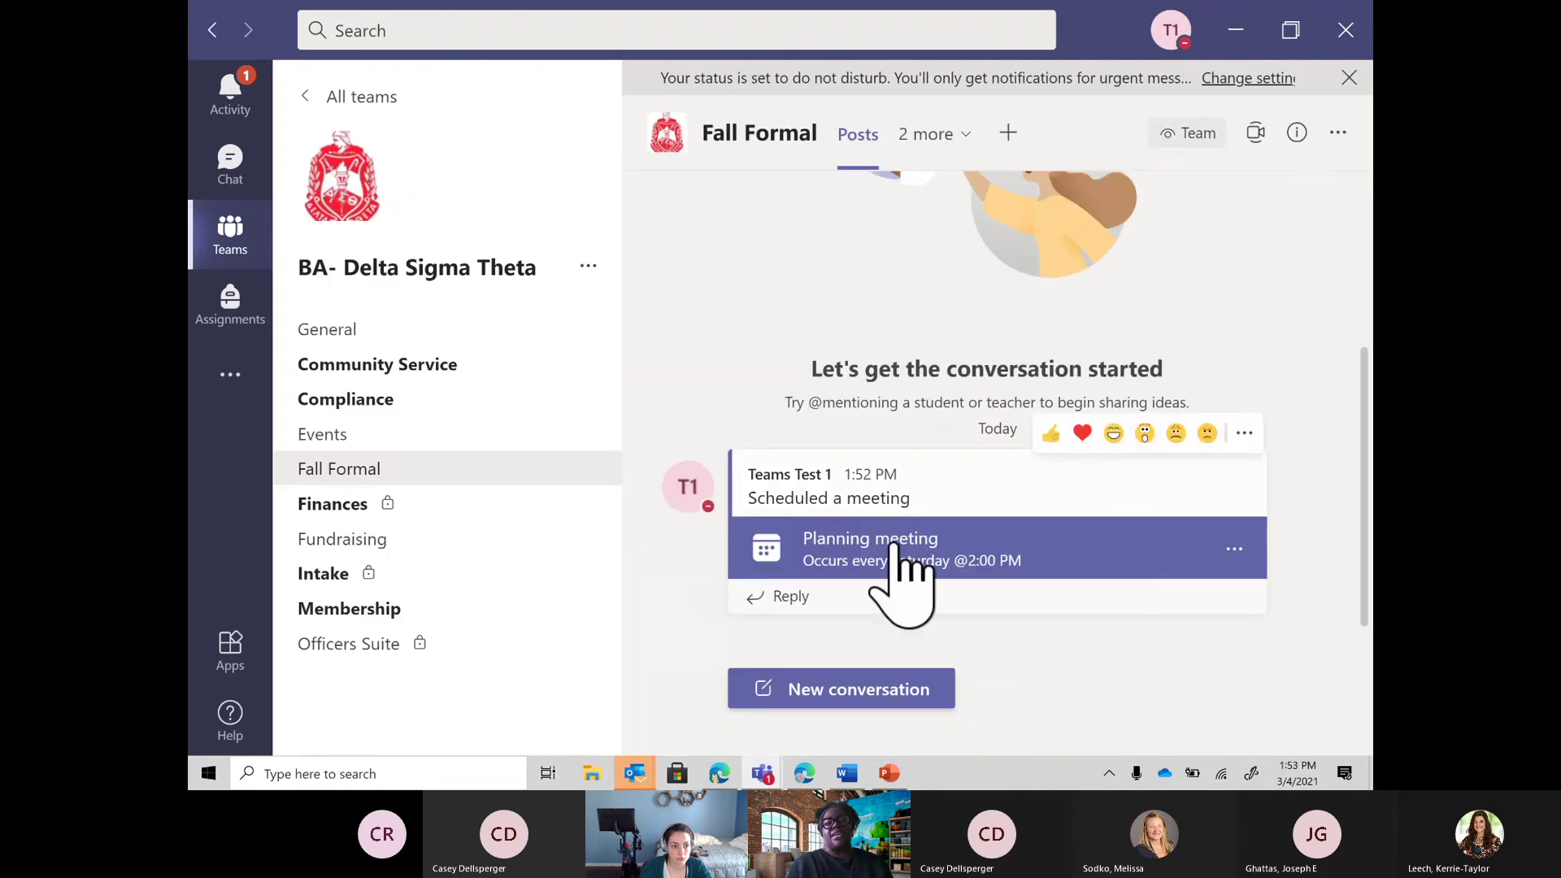
# Step: Reply to the Planning meeting post with "can't make it-- got to study"
pyautogui.click(819, 603)
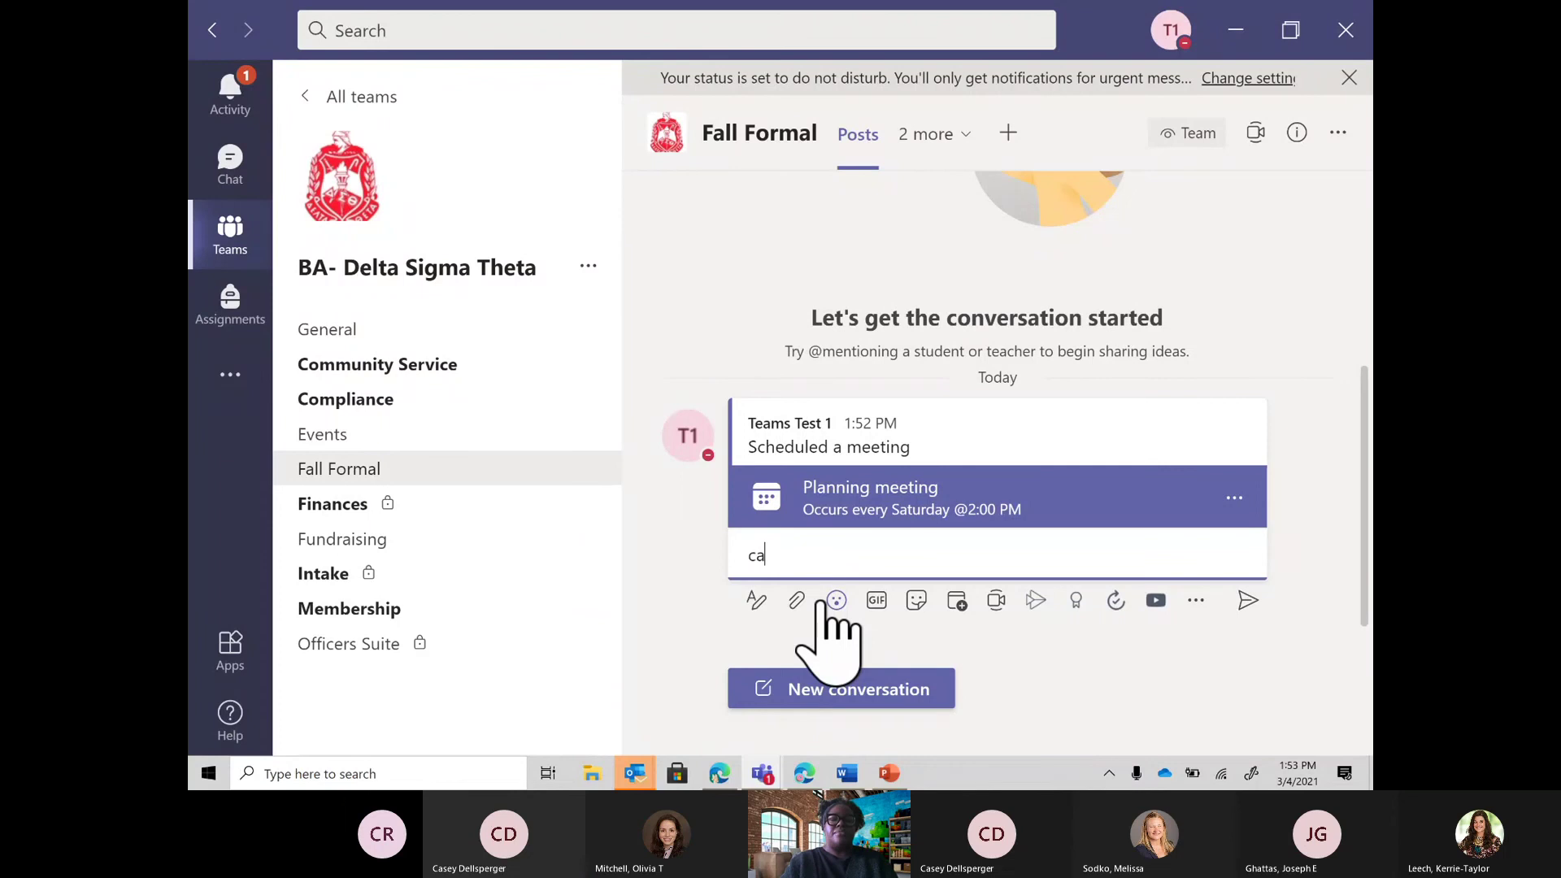
pyautogui.write("can't make it--")
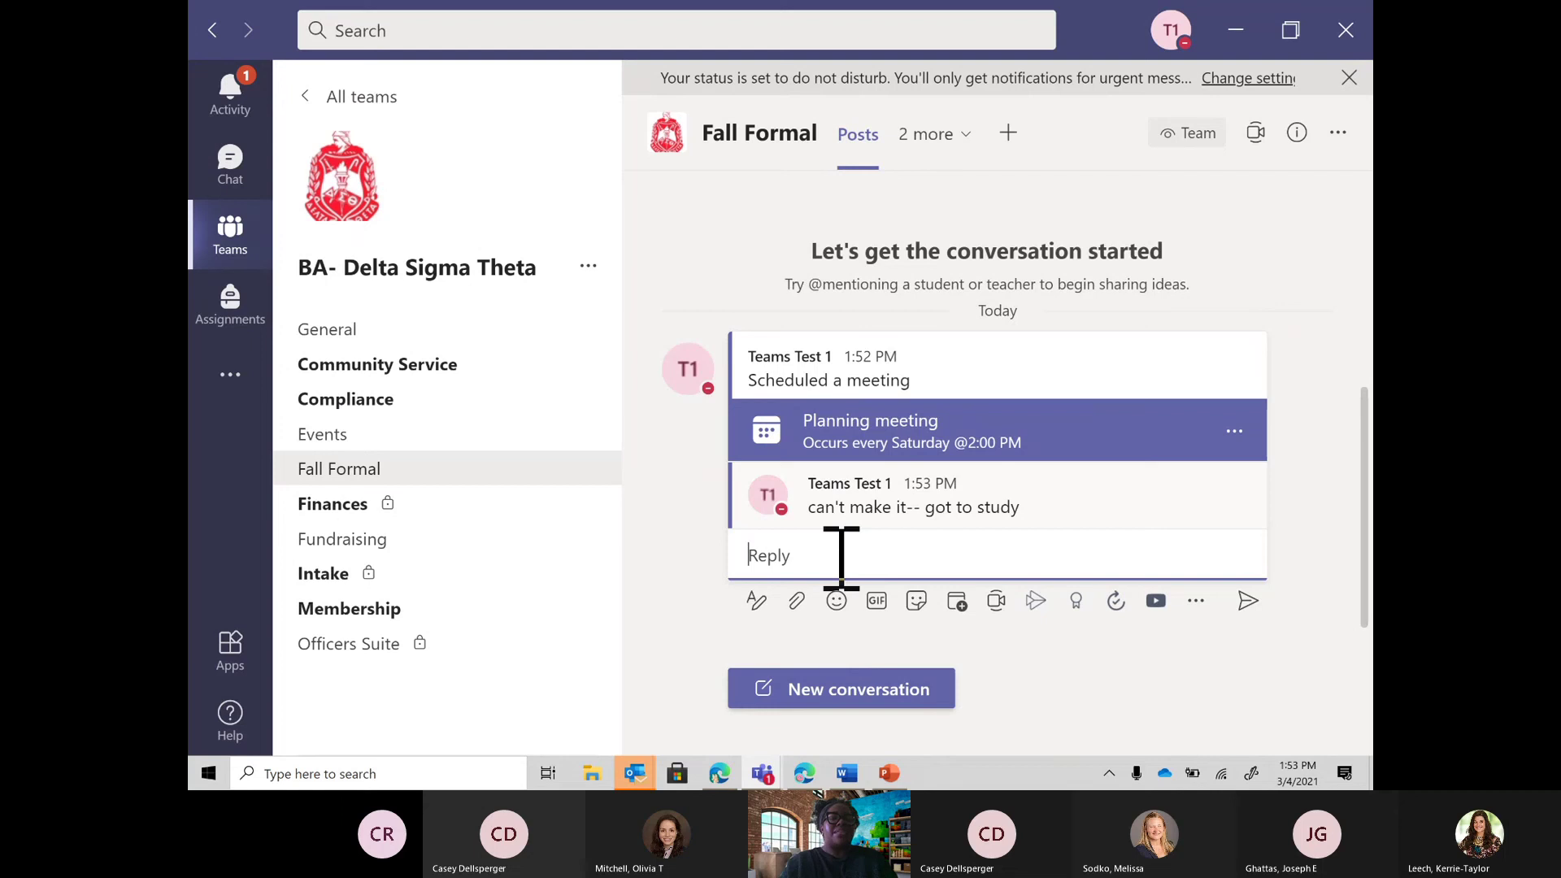
# Step: Post a reply mentioning the BA- Delta Sigma Theta team with the text "Please check in if you can make it or not"
pyautogui.write('@')
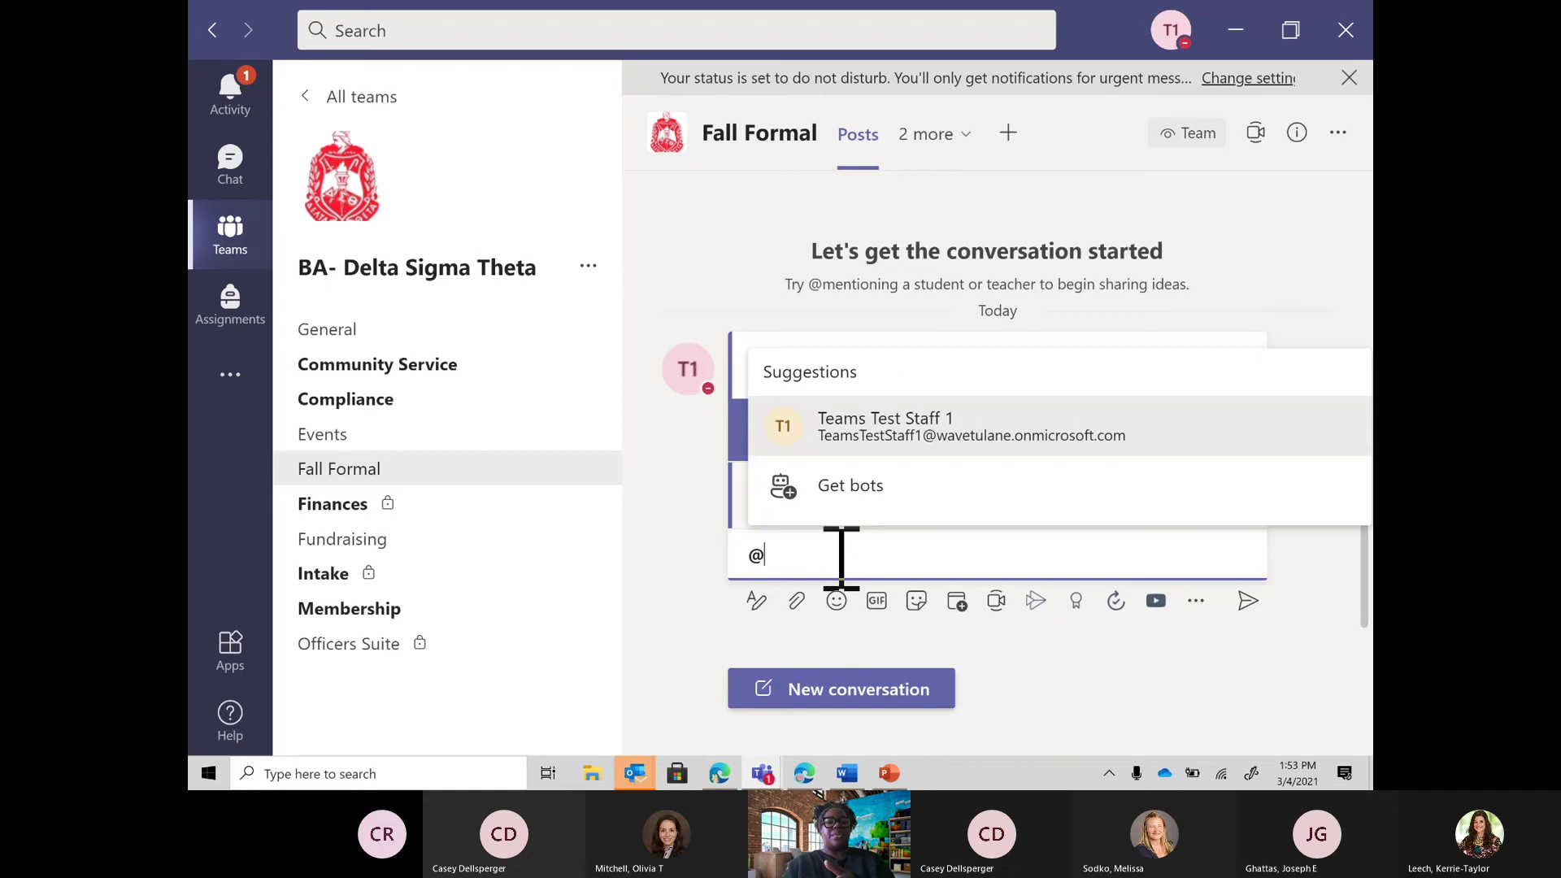
pyautogui.write('ba')
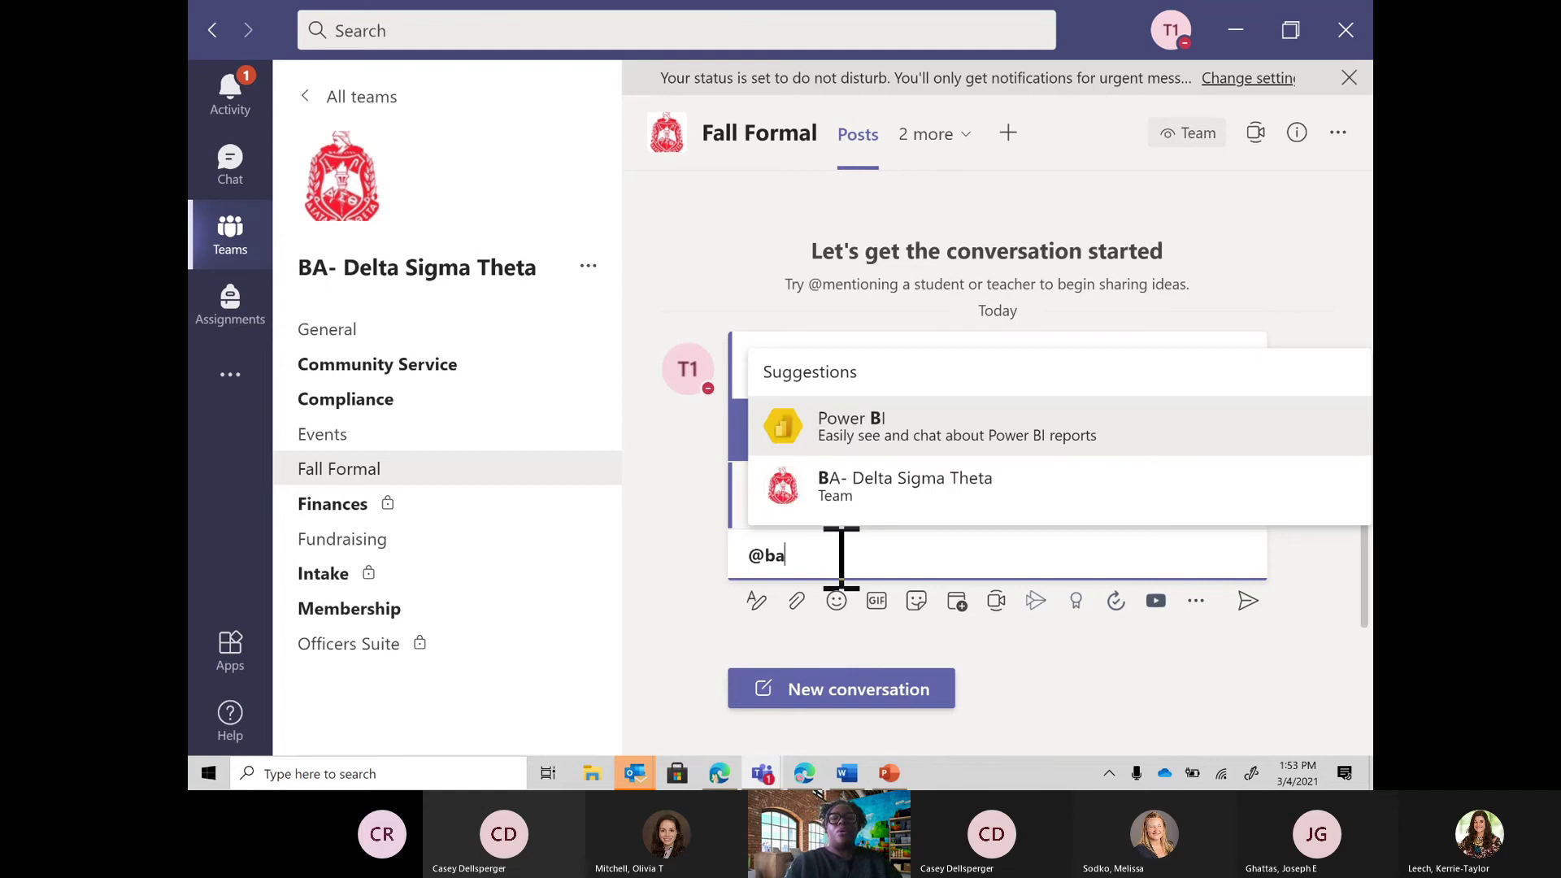
pyautogui.click(935, 488)
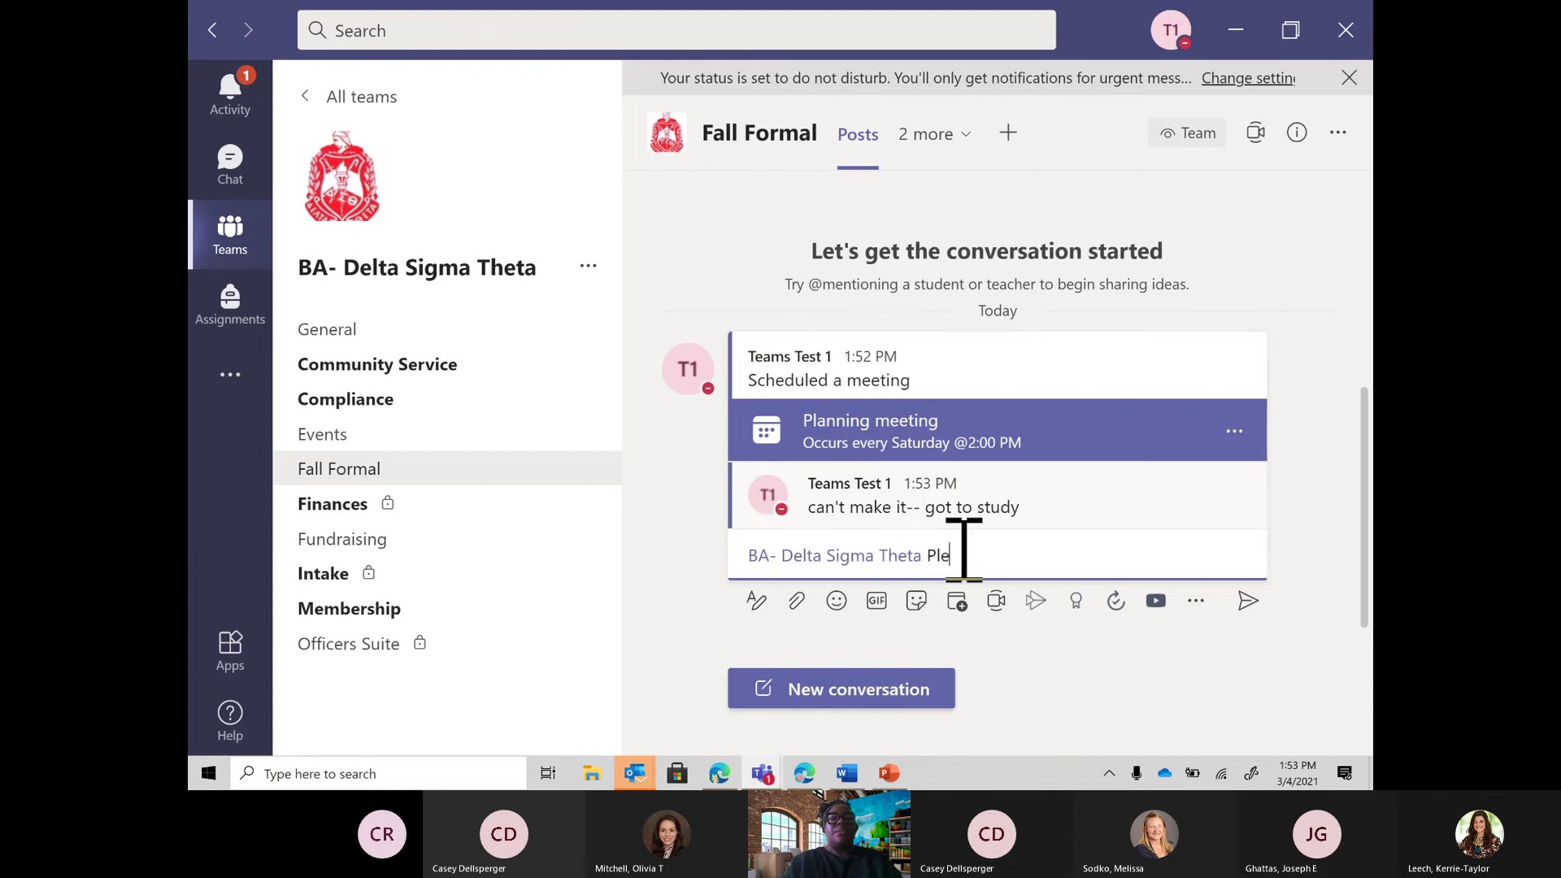
pyautogui.write('Please check ')
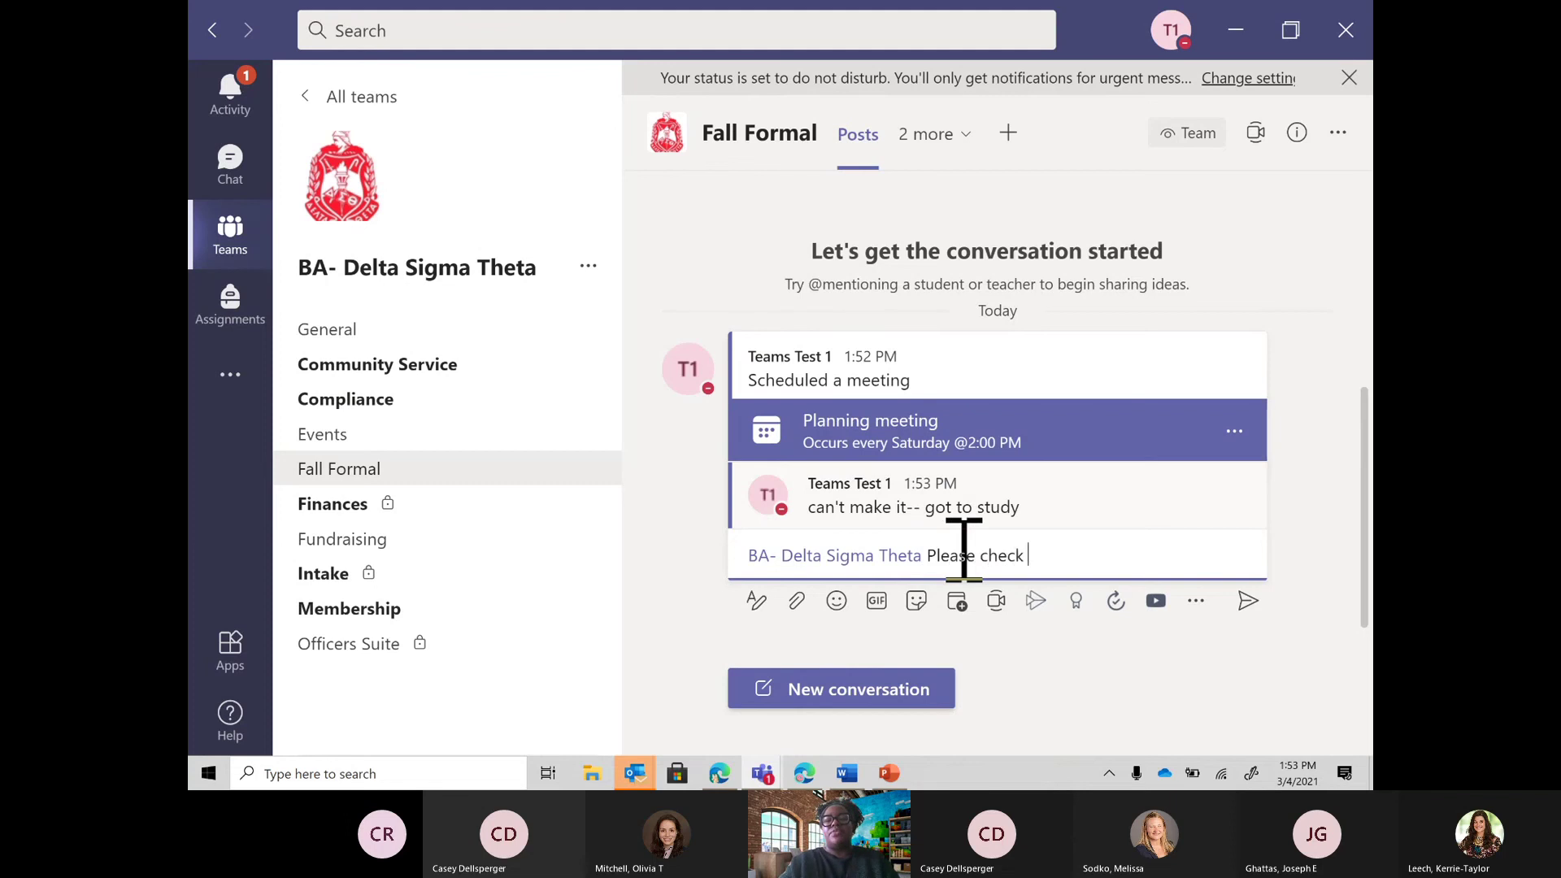
pyautogui.write('in if you can make it or not')
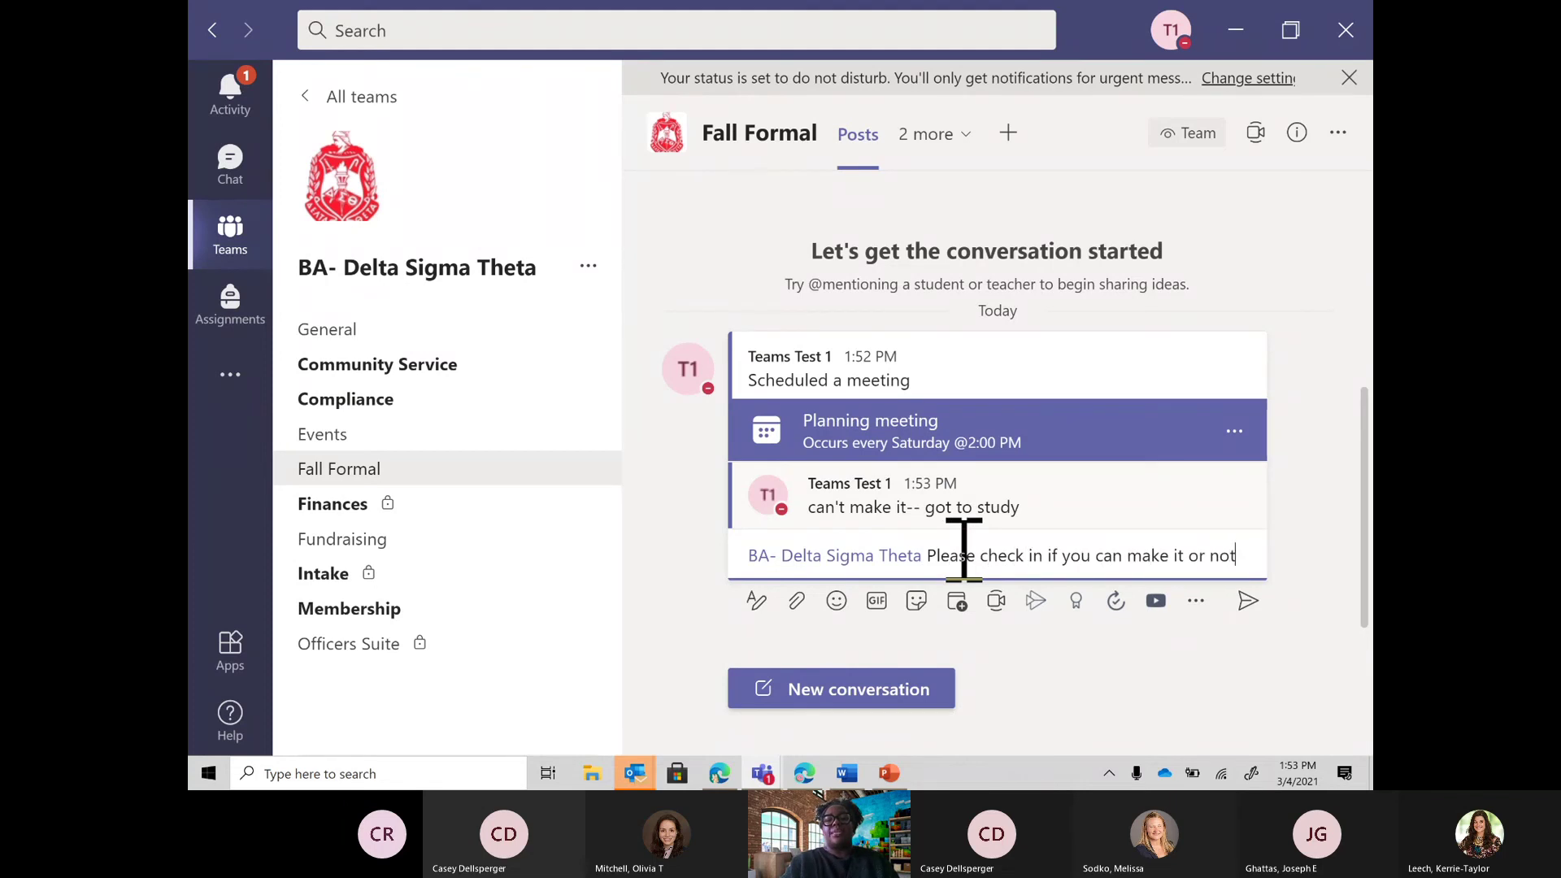
pyautogui.press('Return')
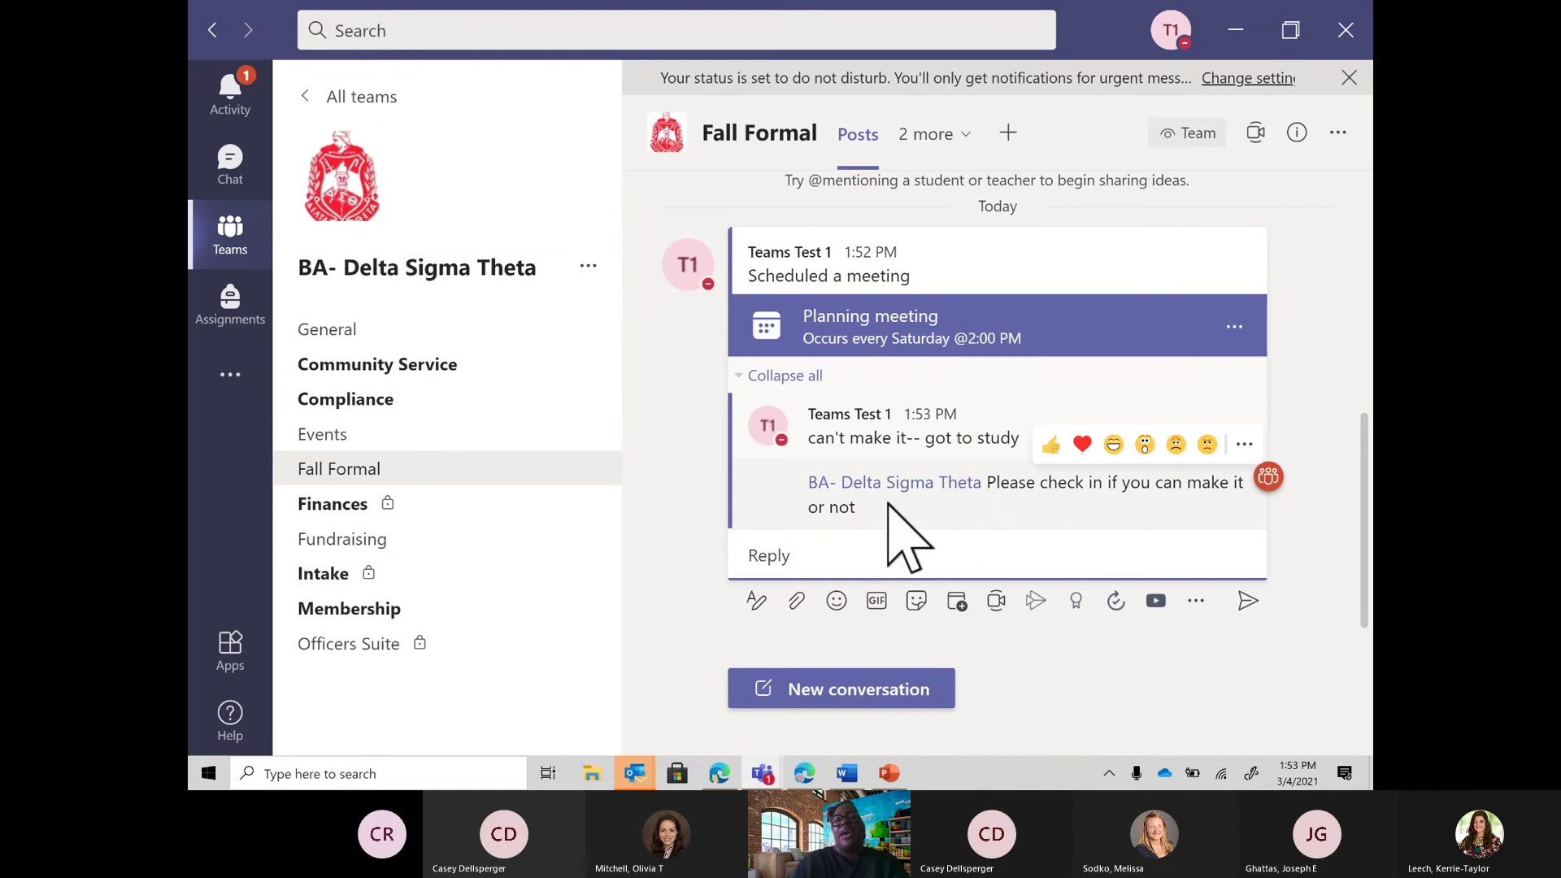
# Step: Switch to the second account's Teams window in the browser and open the BA- Delta Sigma Theta mention from the activity feed
pyautogui.moveTo(896, 494)
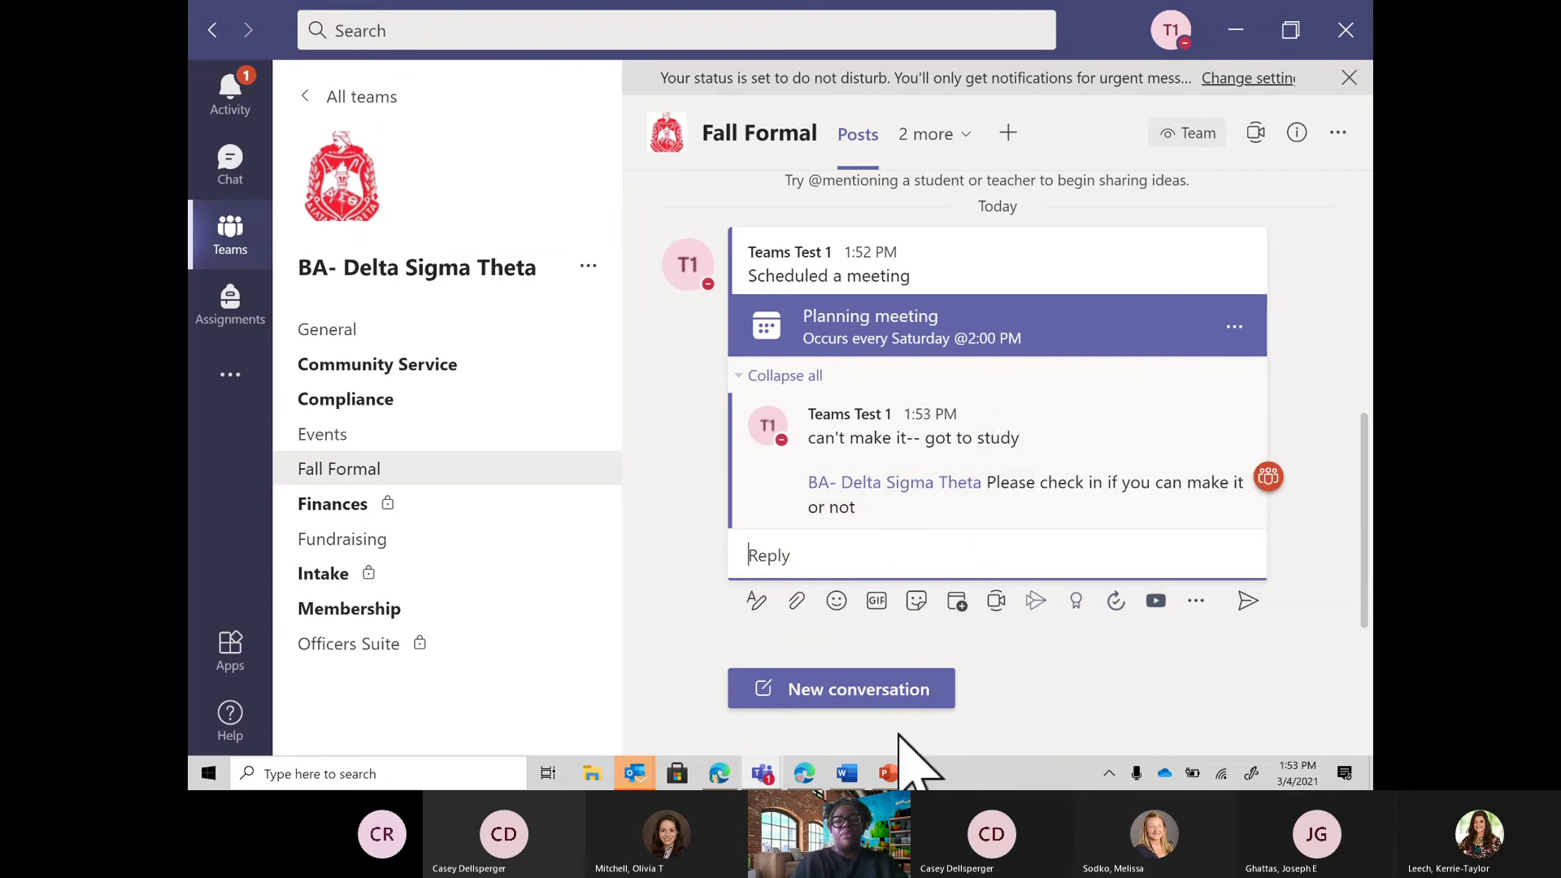
pyautogui.moveTo(775, 785)
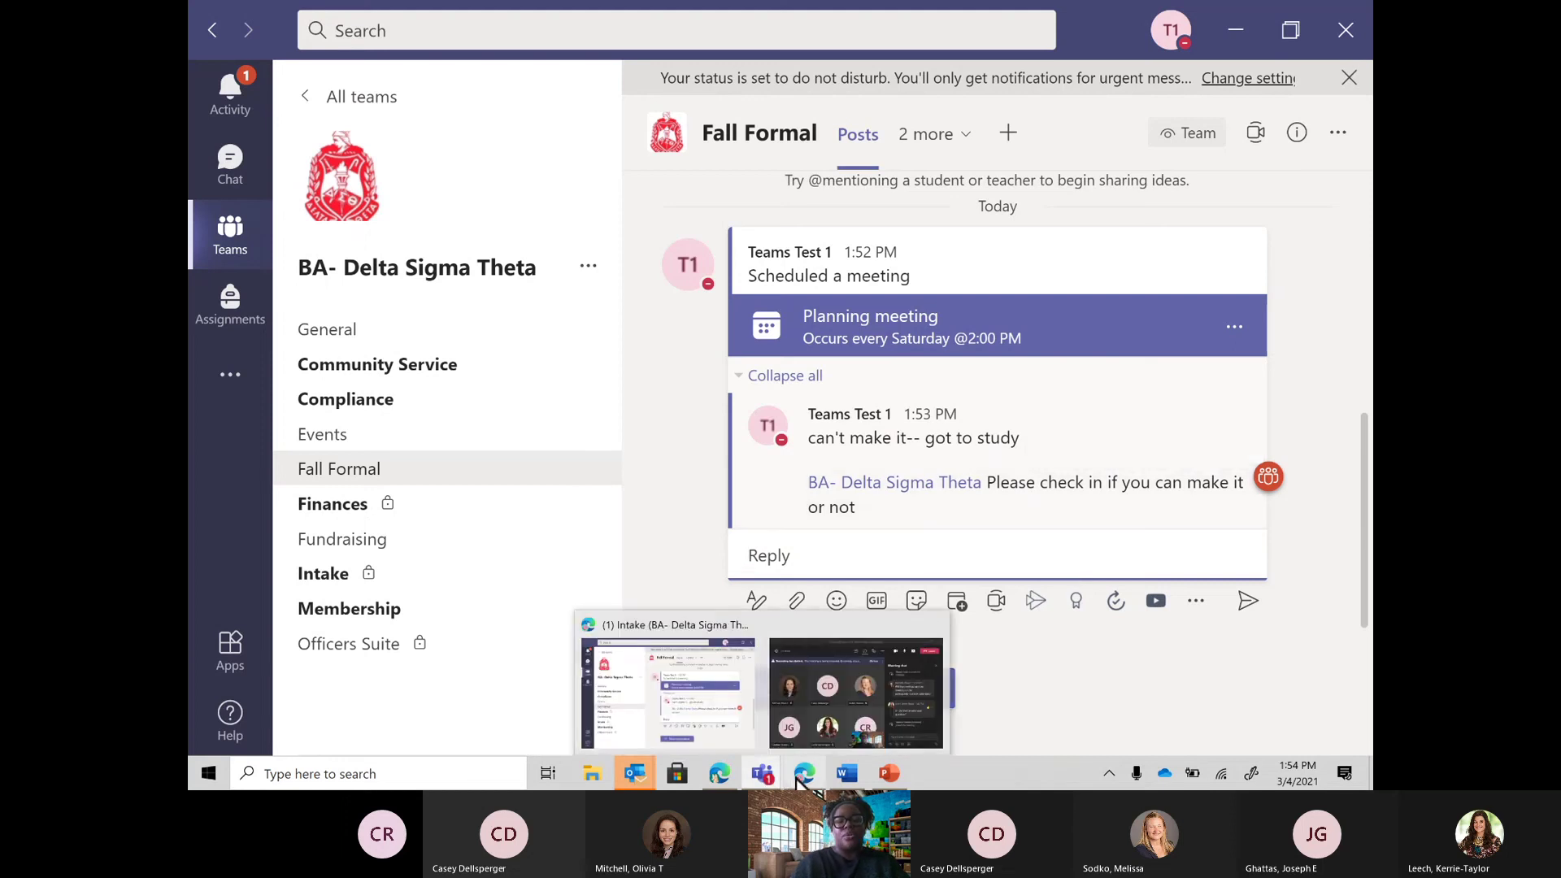
pyautogui.click(801, 675)
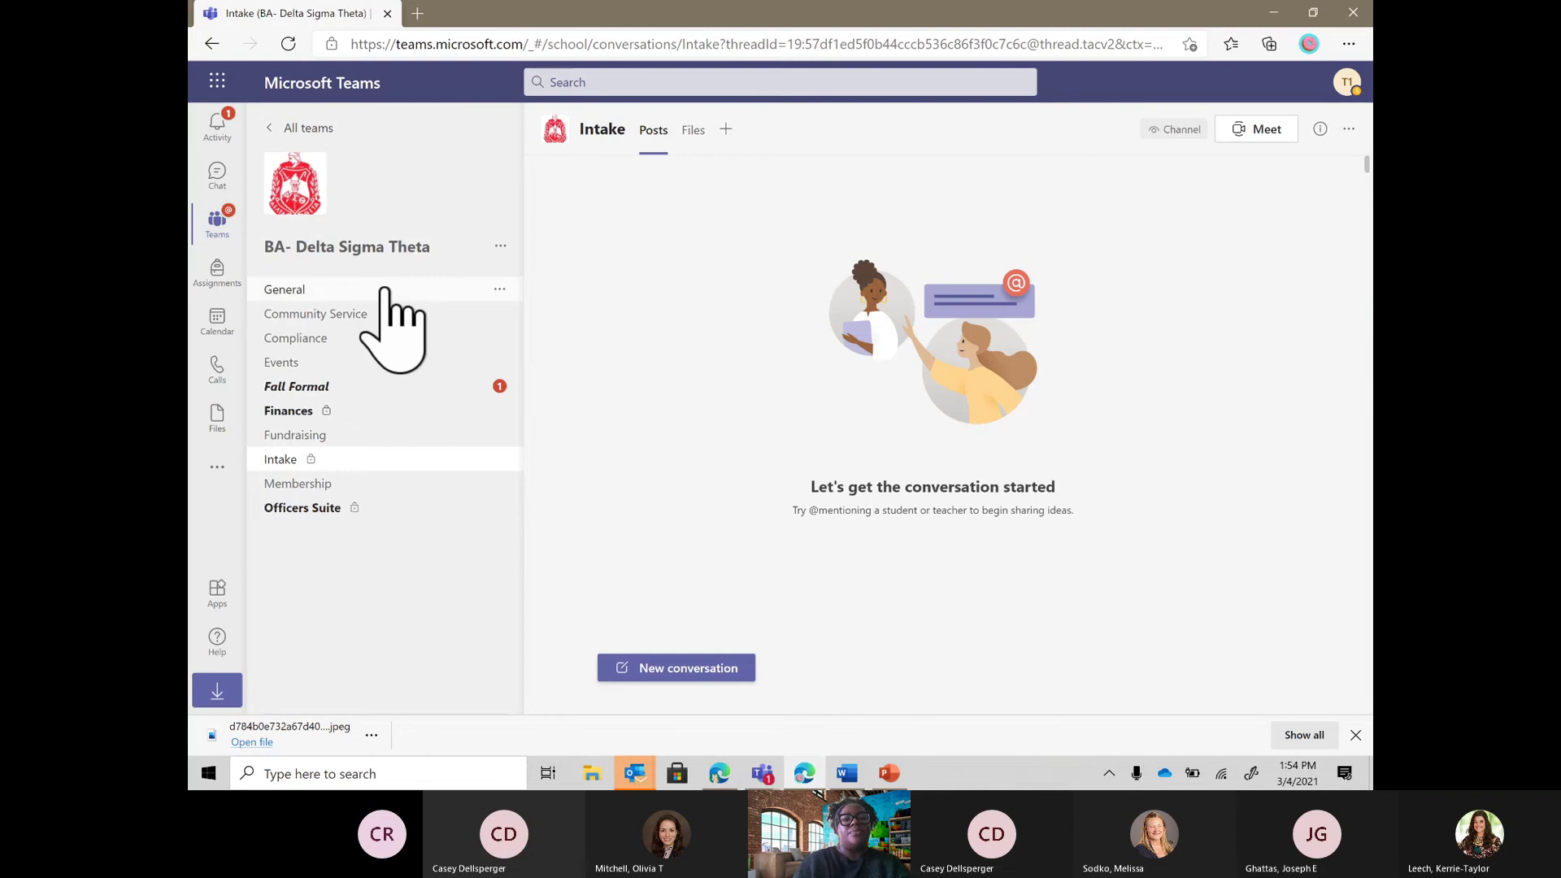
pyautogui.scroll(5, 384, 290)
pyautogui.scroll(-2, 384, 289)
pyautogui.hscroll(-2, 385, 290)
pyautogui.scroll(3, 389, 286)
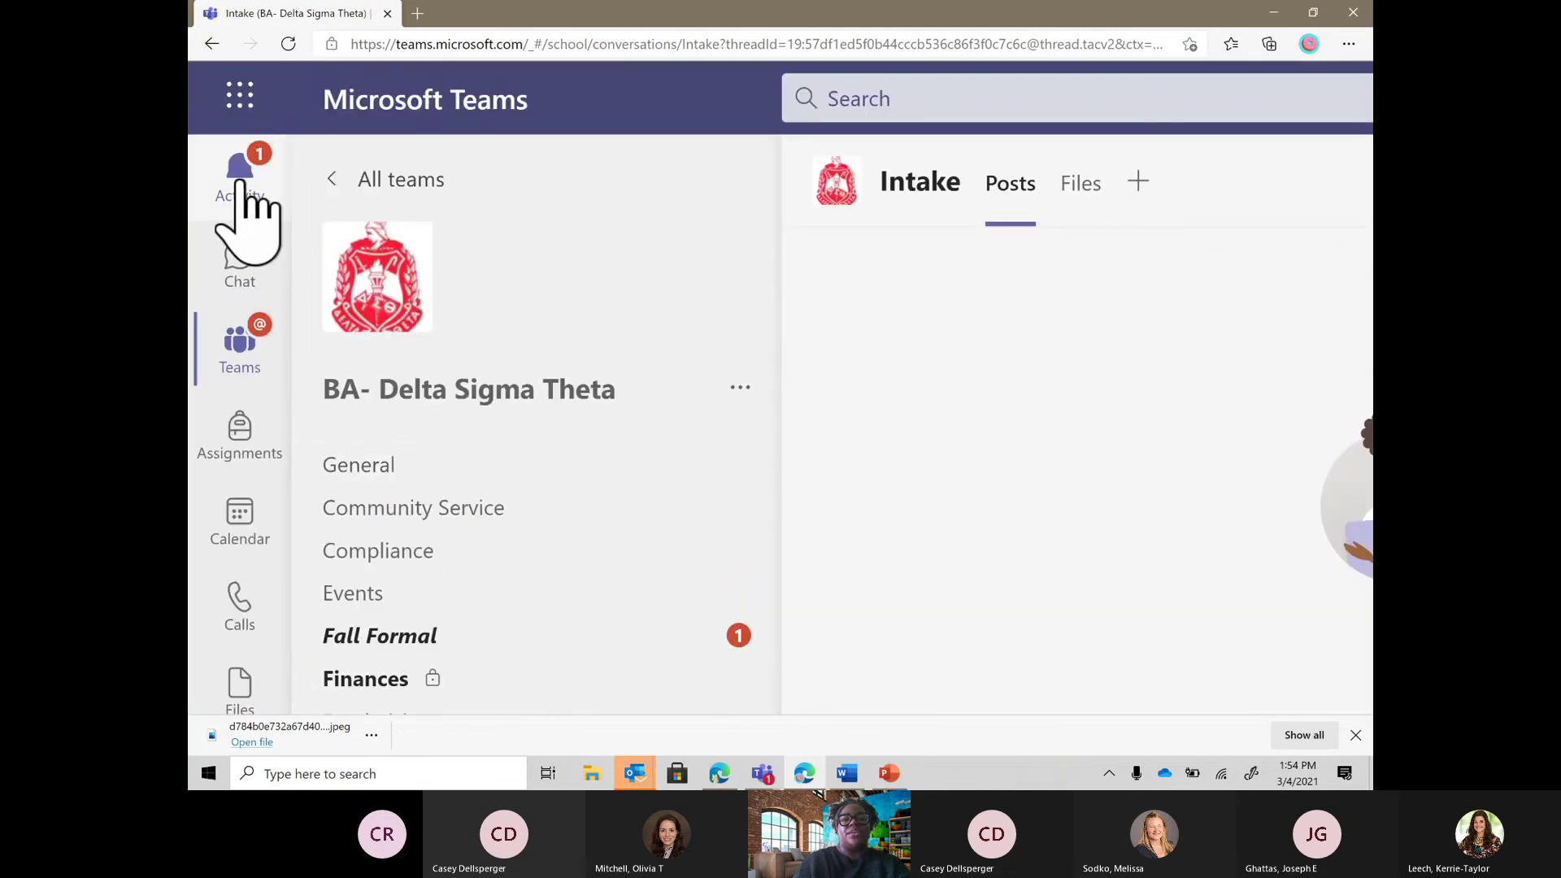
pyautogui.click(244, 182)
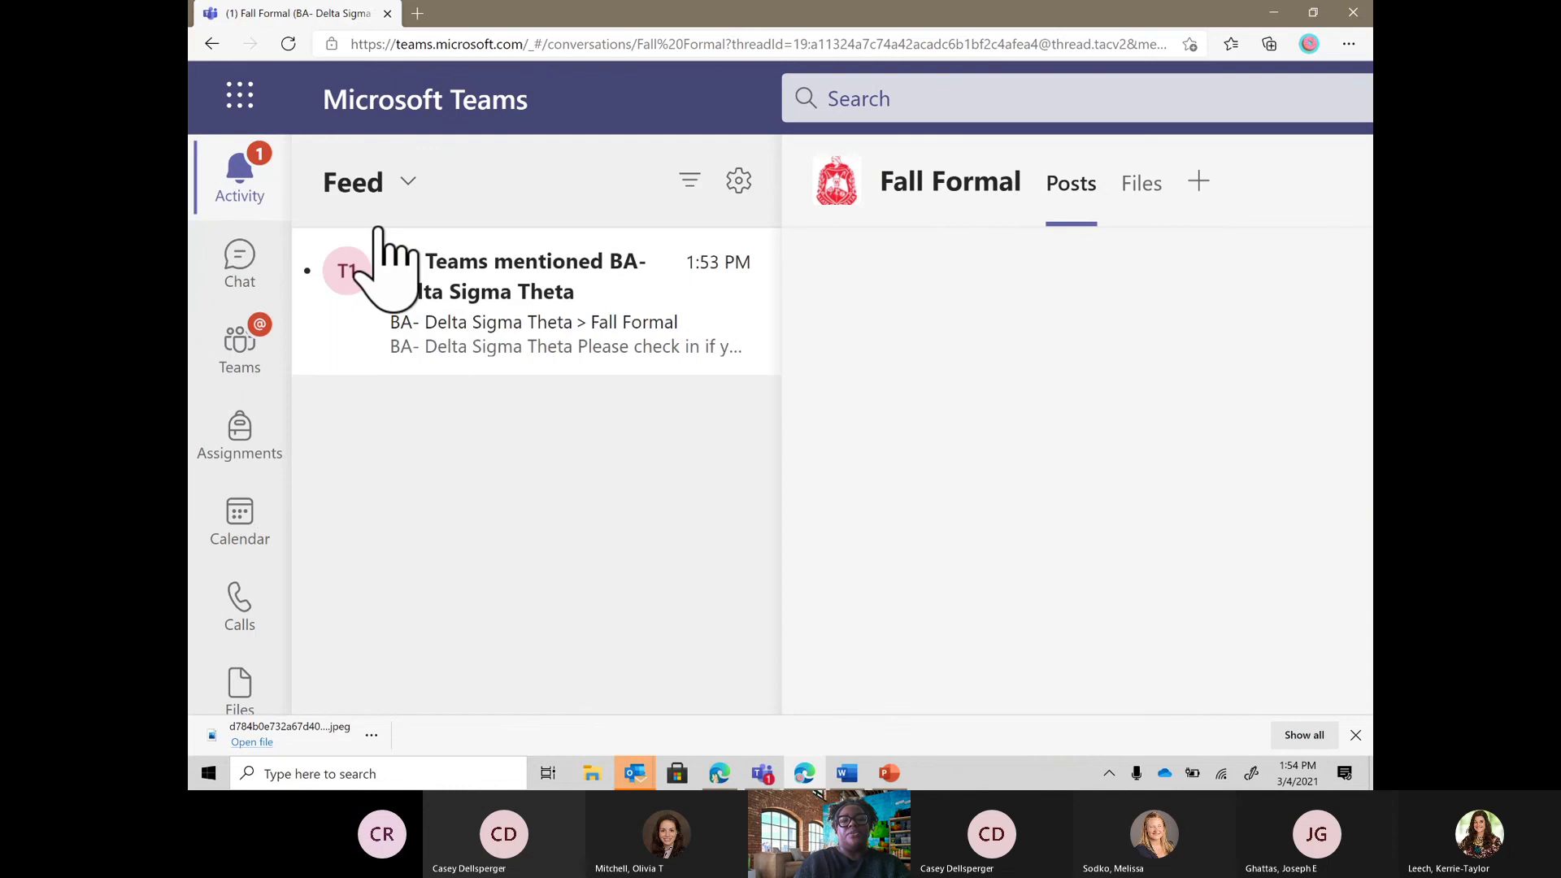
pyautogui.click(477, 307)
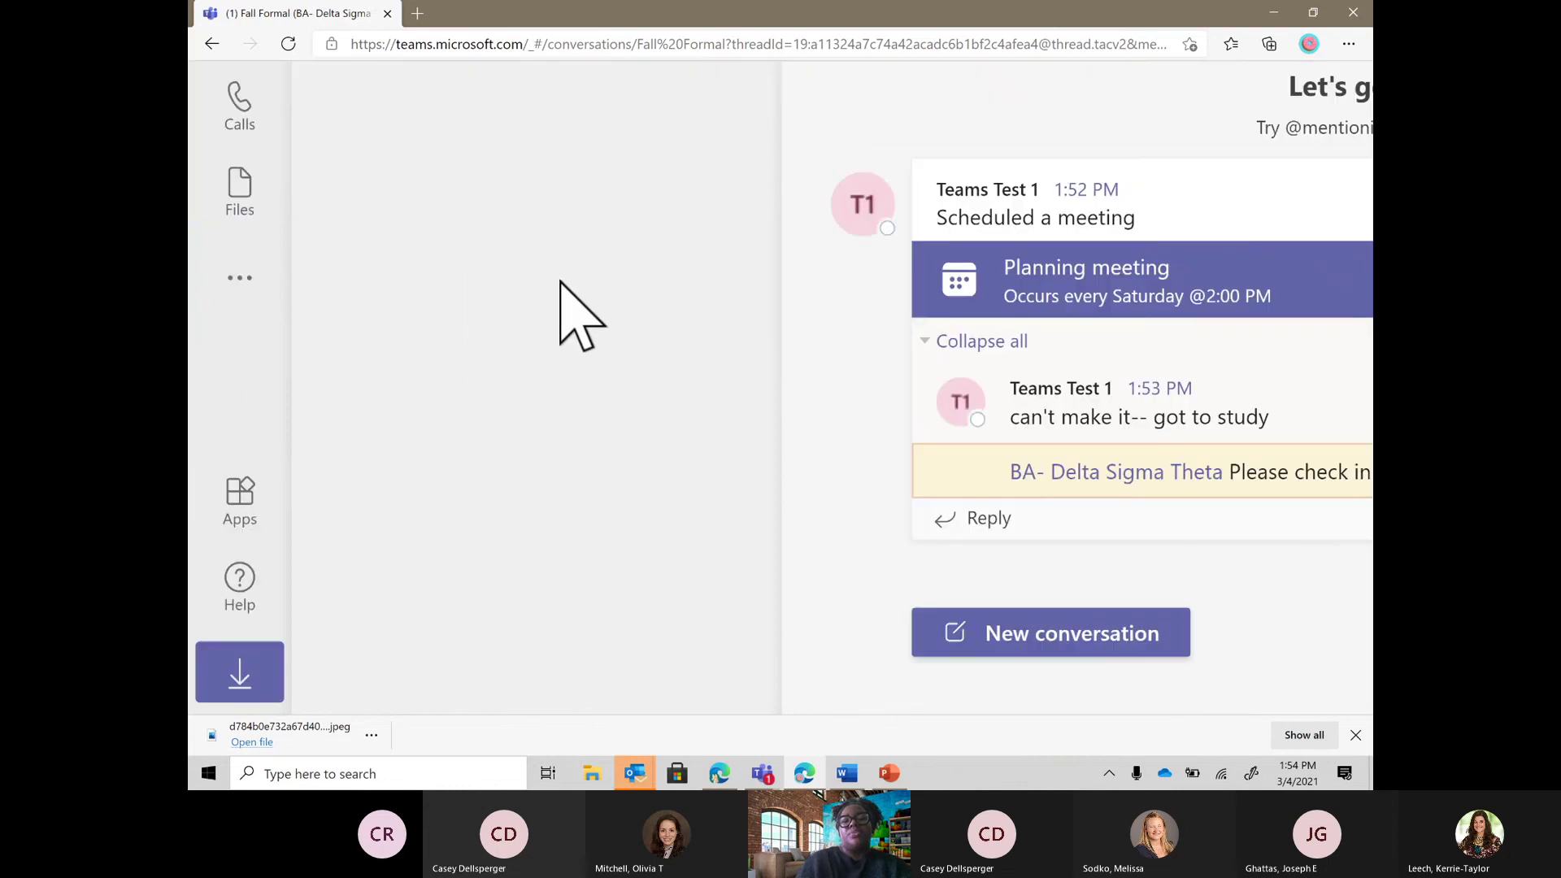
pyautogui.scroll(5, 561, 307)
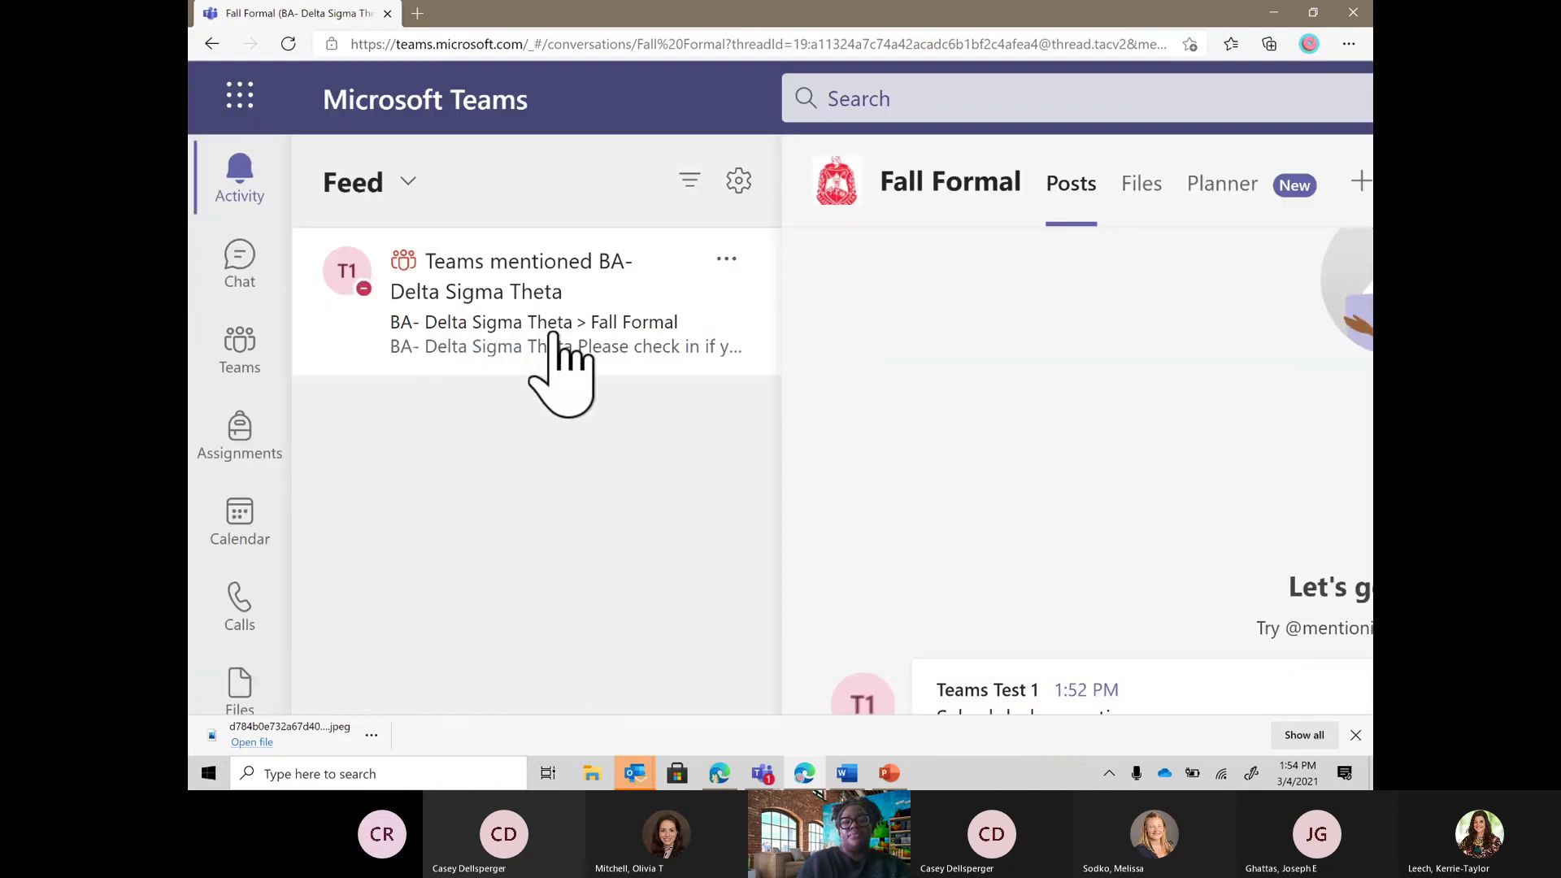
pyautogui.scroll(-5, 553, 333)
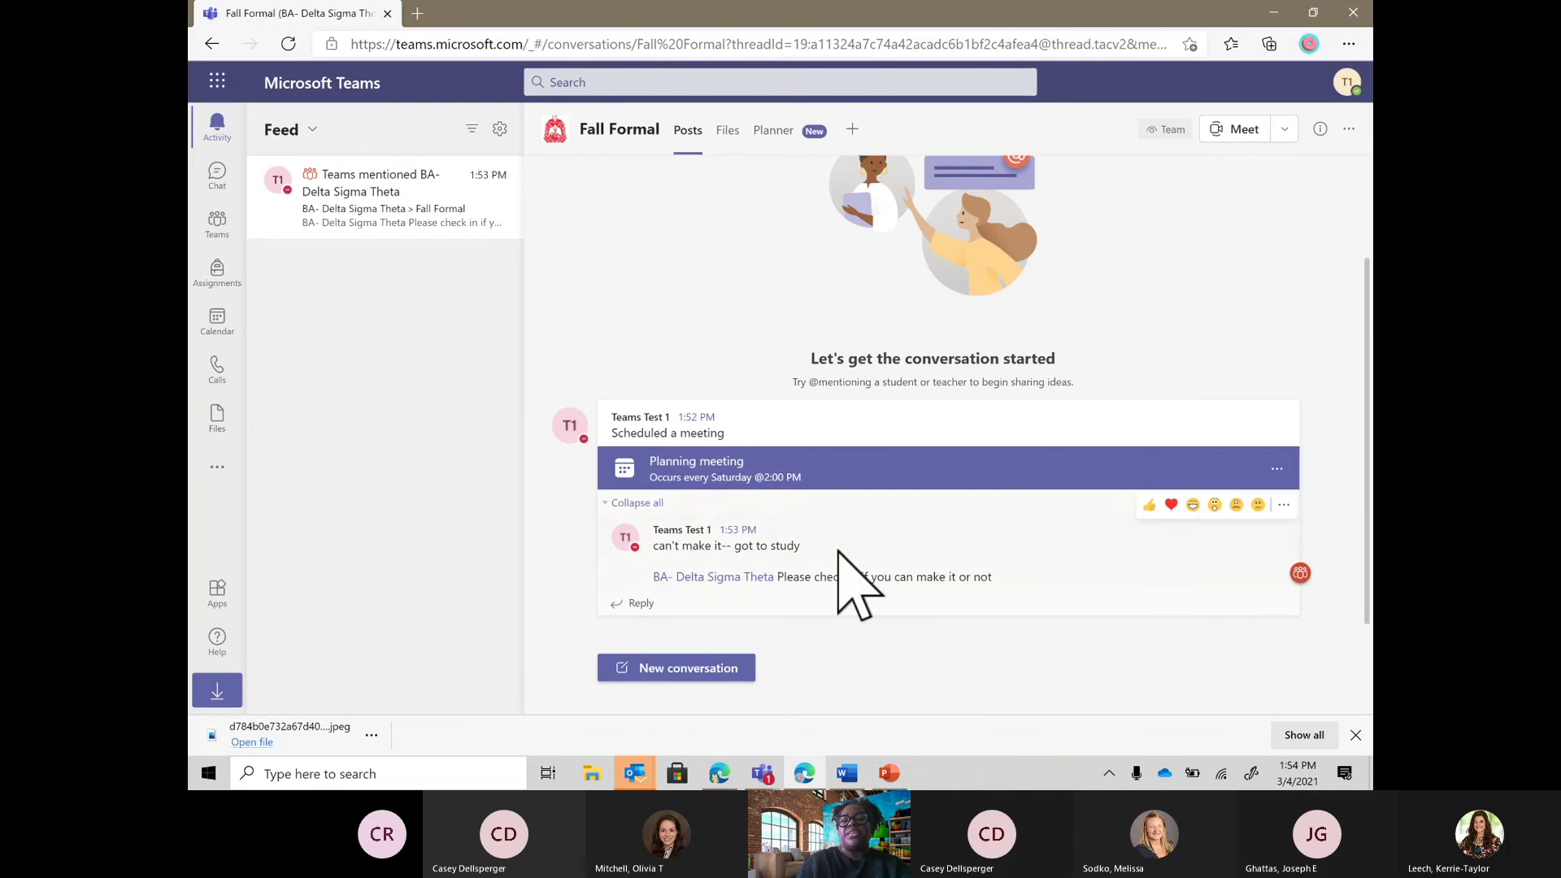
# Step: Give the check-in message a thumbs-up reaction and reply "I'll be there" in the meeting thread
pyautogui.moveTo(1108, 634)
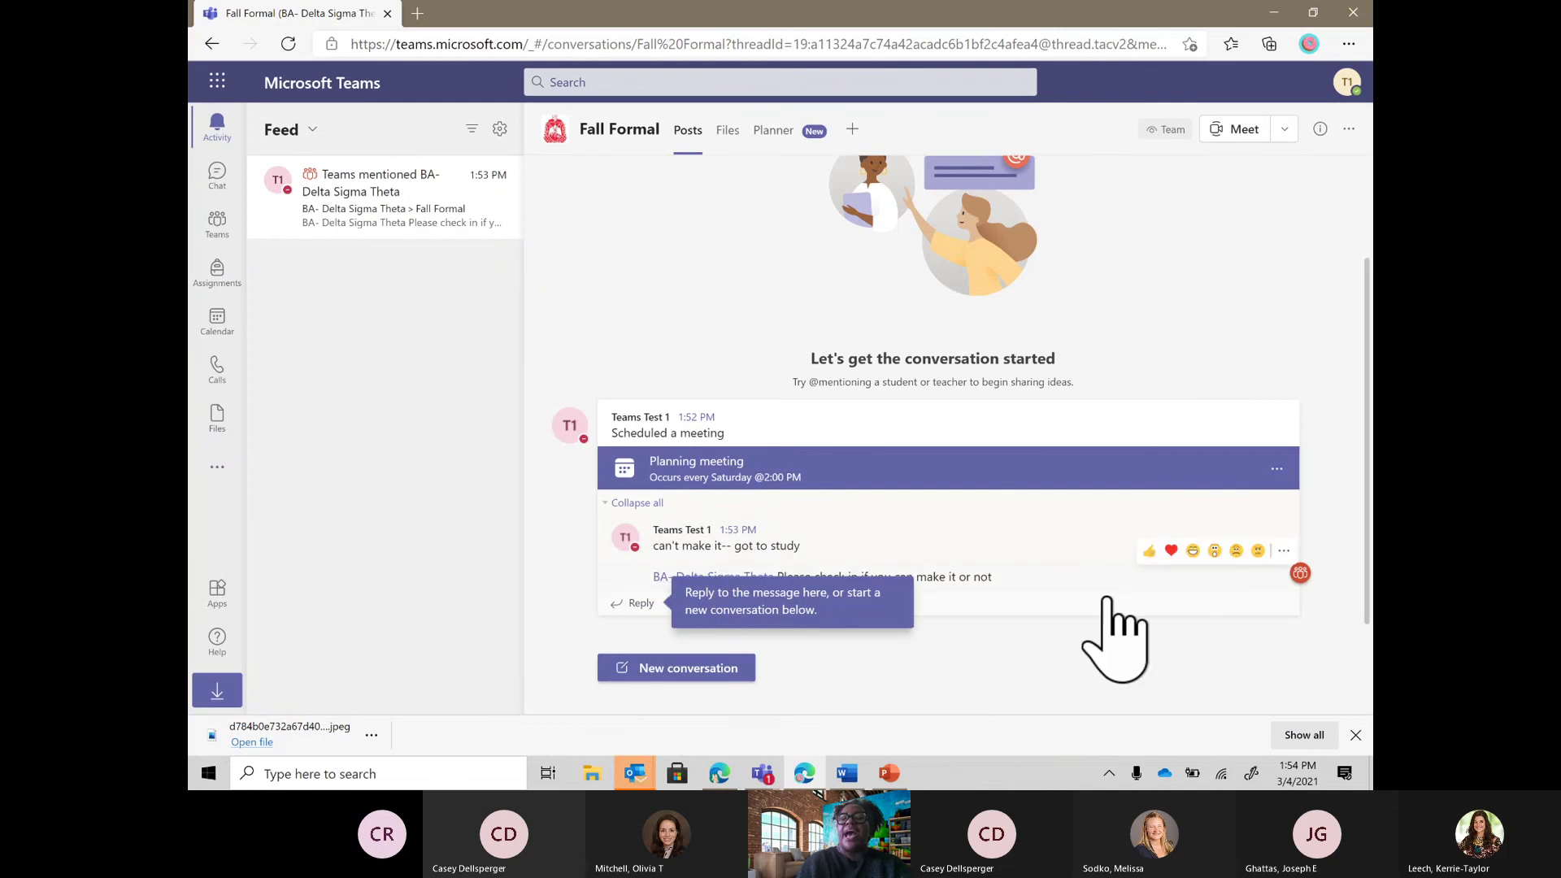
pyautogui.click(1150, 552)
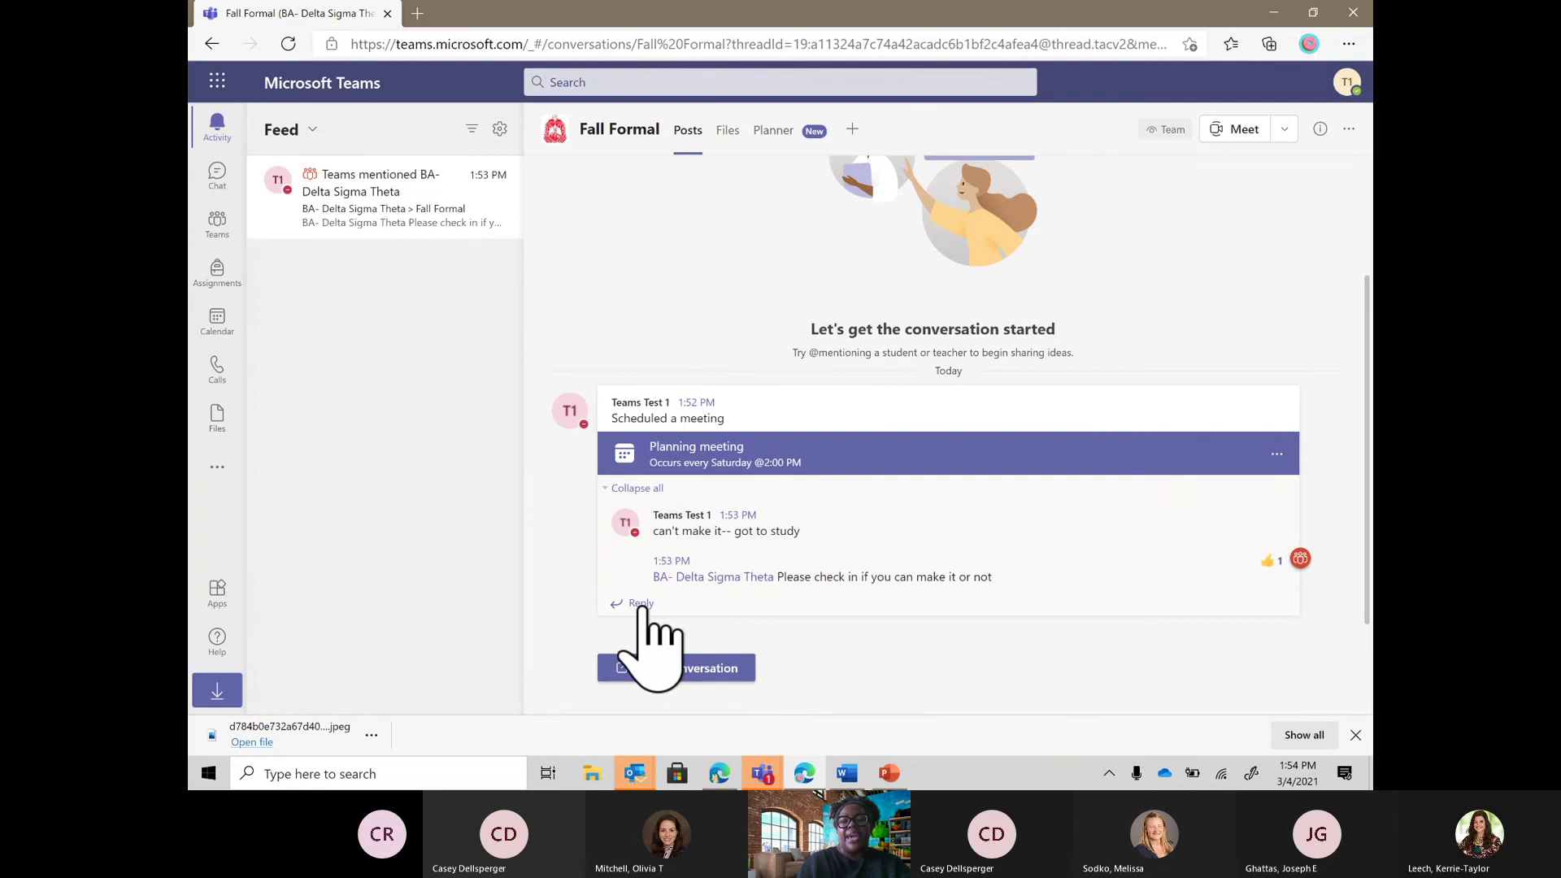
pyautogui.click(643, 606)
pyautogui.write("I'")
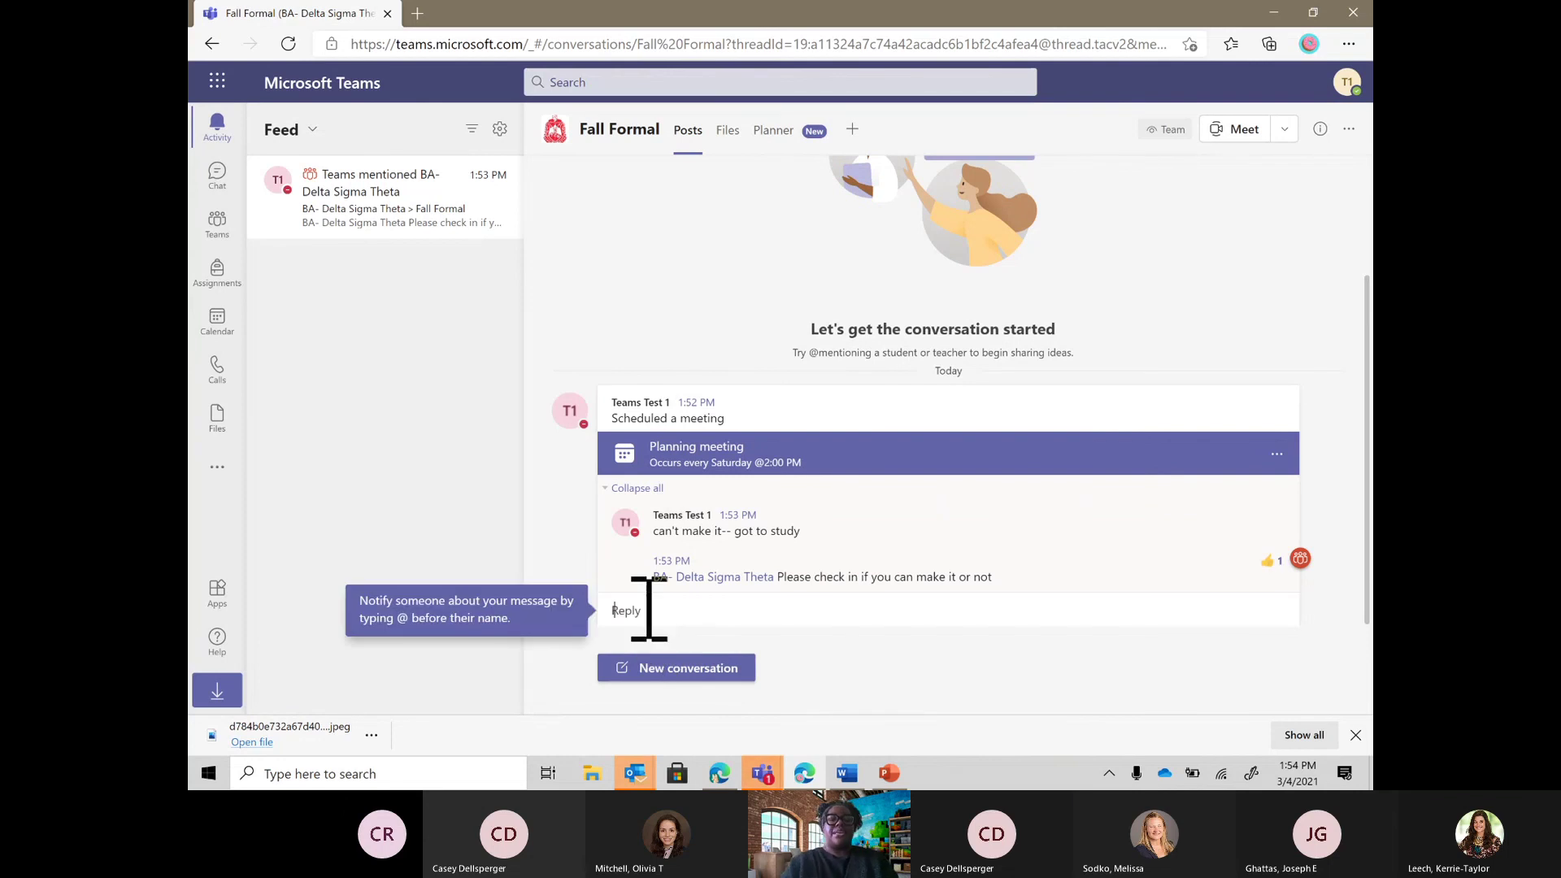
pyautogui.write('ll be yhere')
pyautogui.press('BackSpace')
pyautogui.press('BackSpace')
pyautogui.press('BackSpace')
pyautogui.press('BackSpace')
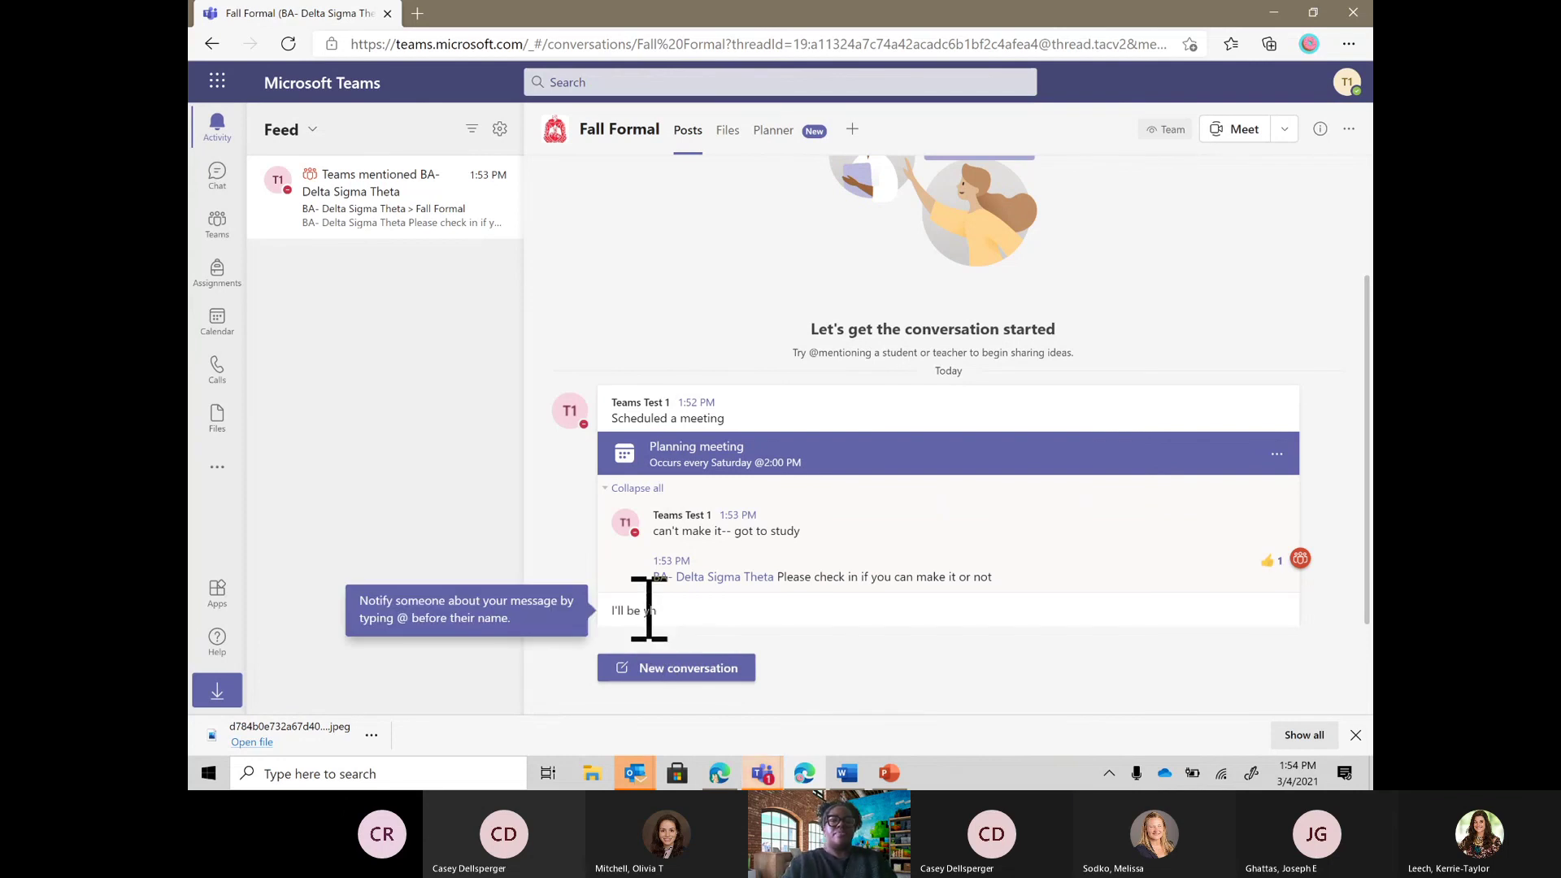
pyautogui.write('here')
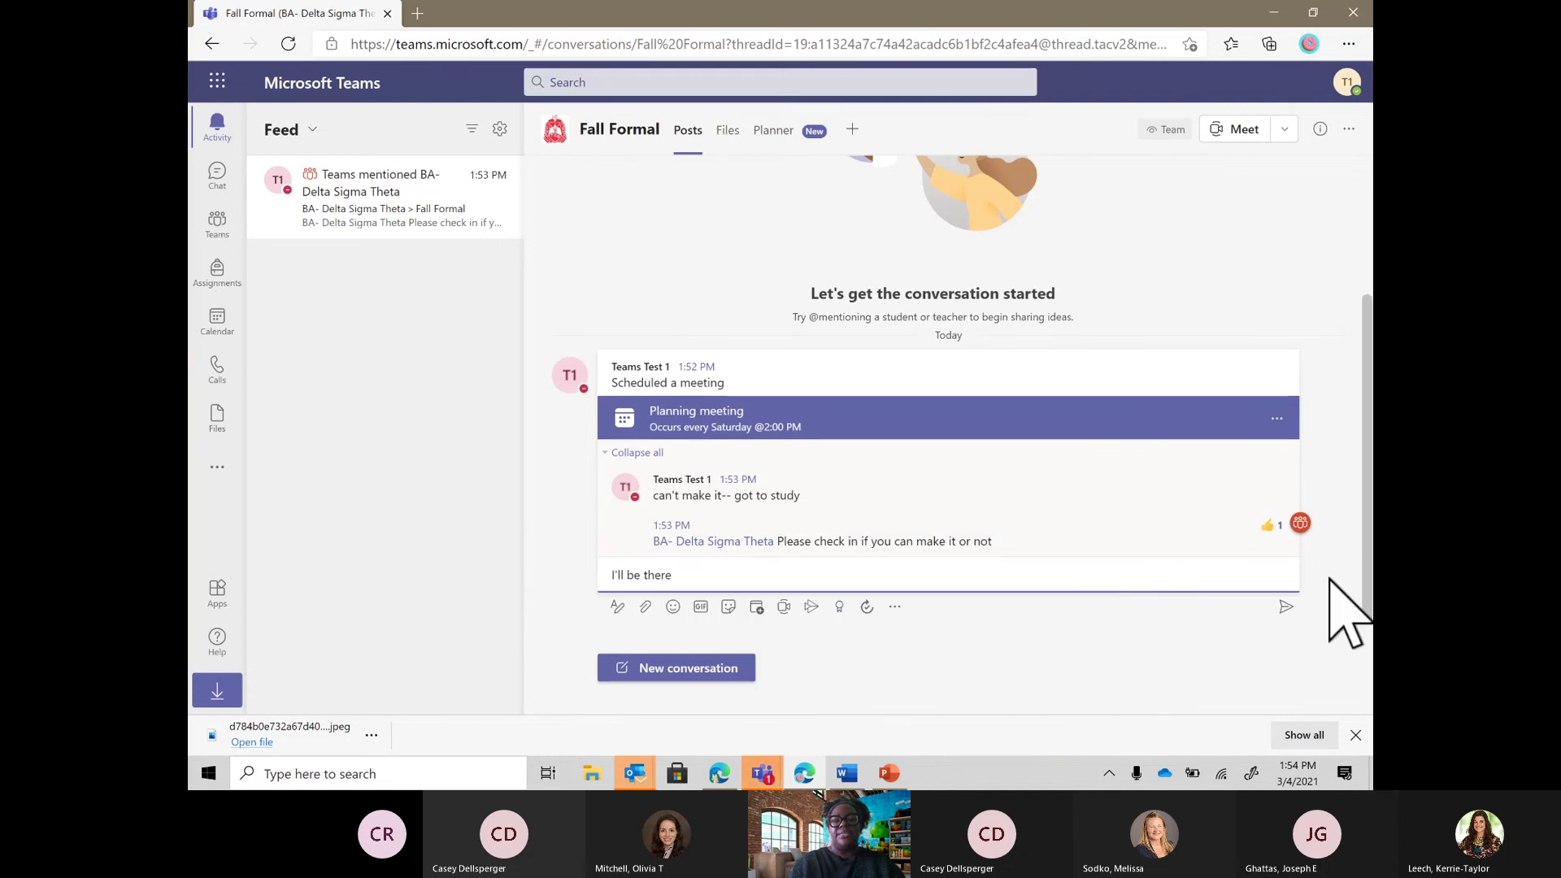
pyautogui.click(1285, 605)
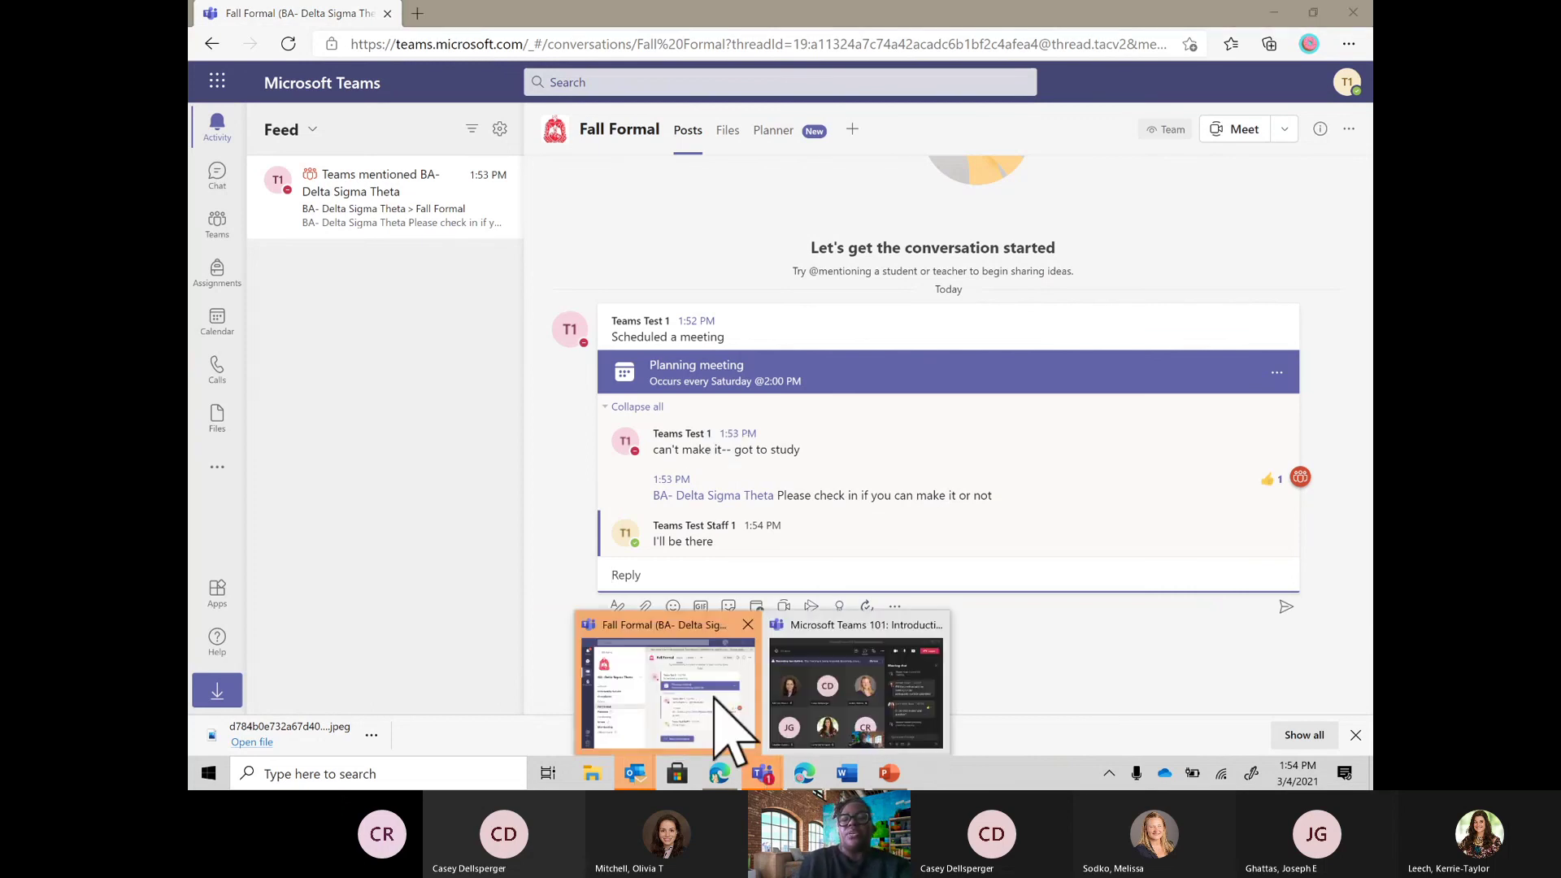
# Step: Switch back to the desktop Teams window and review the replies and reaction in the Planning meeting thread
pyautogui.click(713, 706)
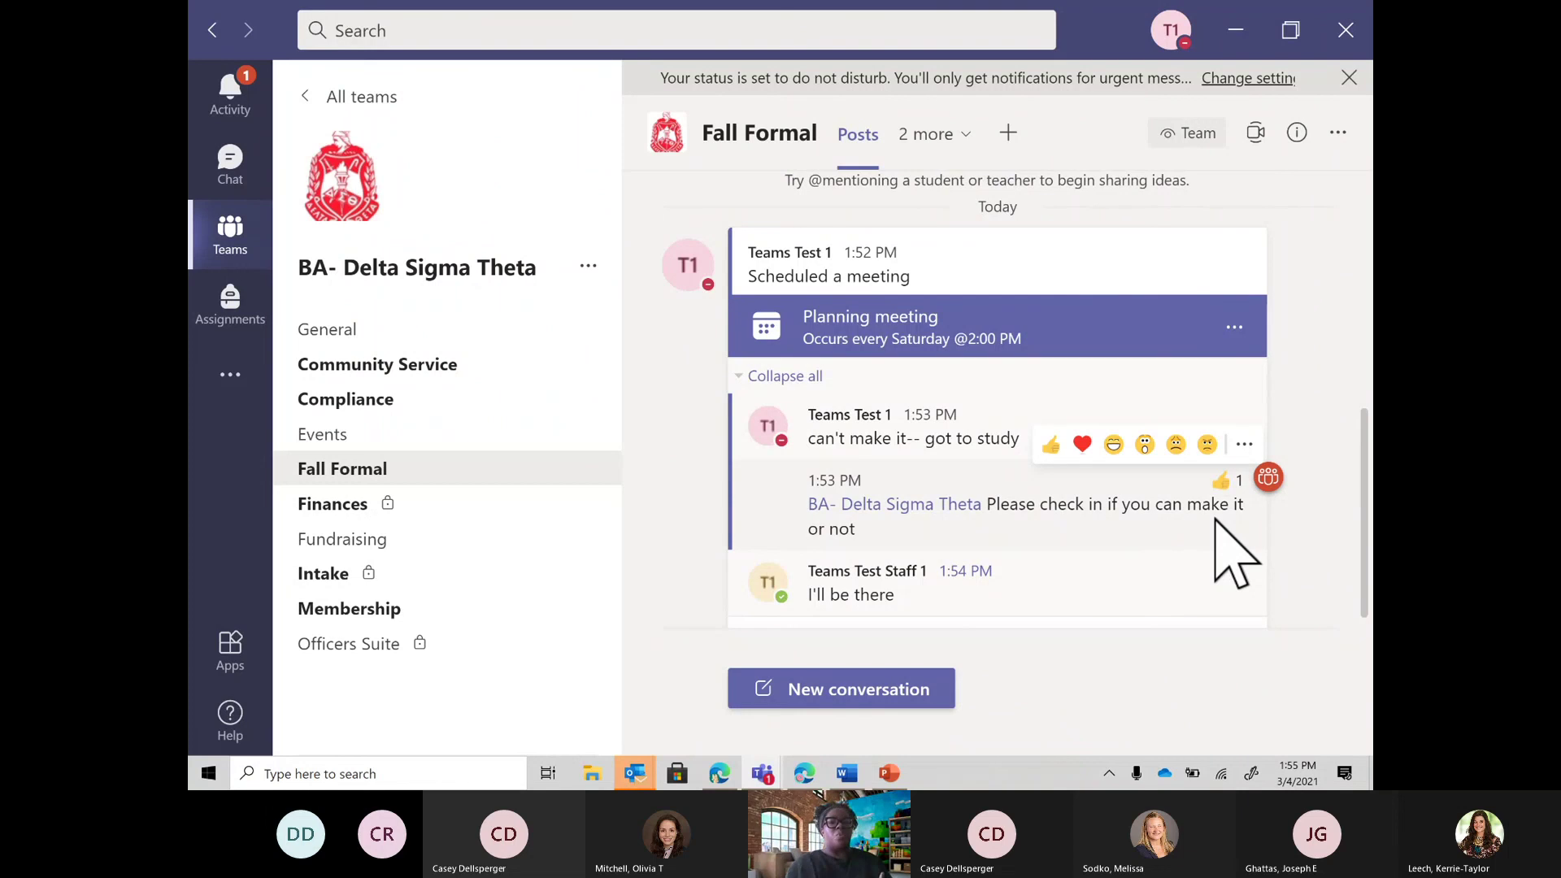
pyautogui.click(965, 415)
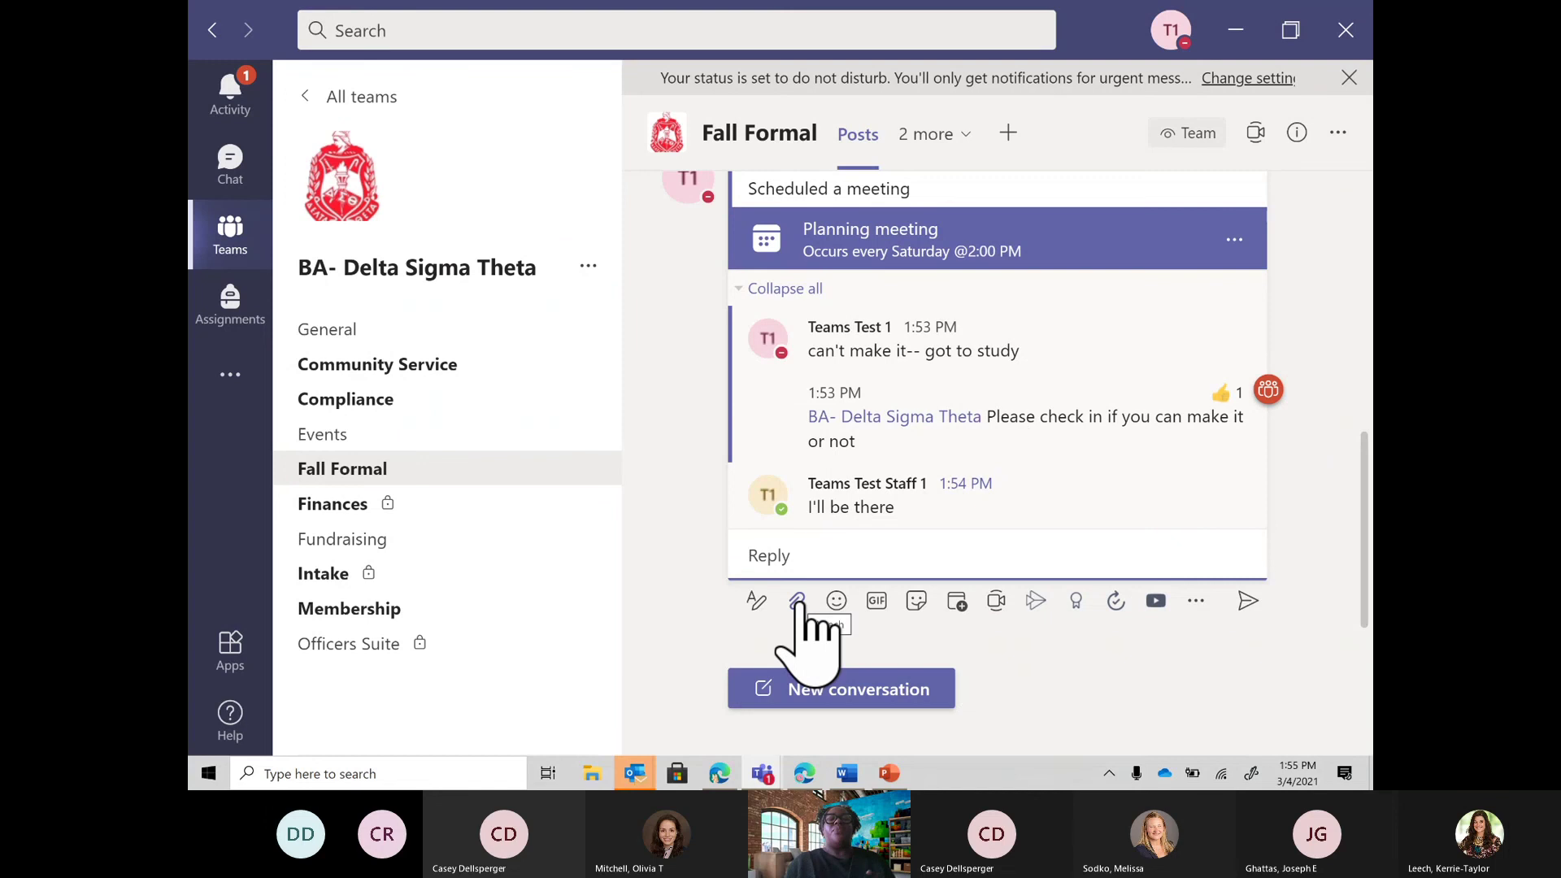
pyautogui.scroll(5, 957, 296)
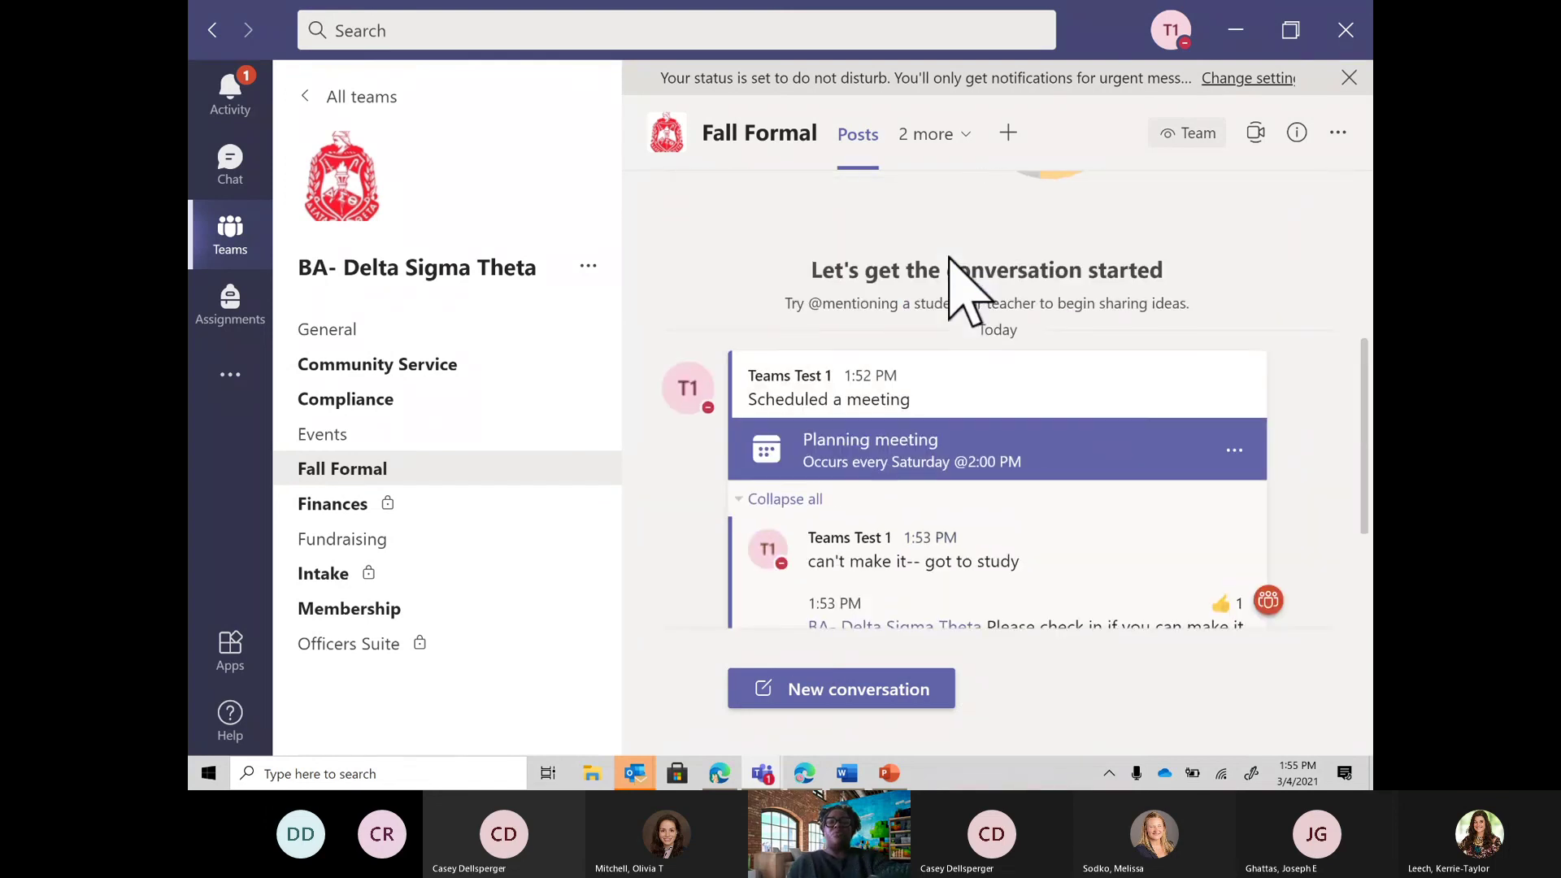
pyautogui.scroll(-5, 964, 296)
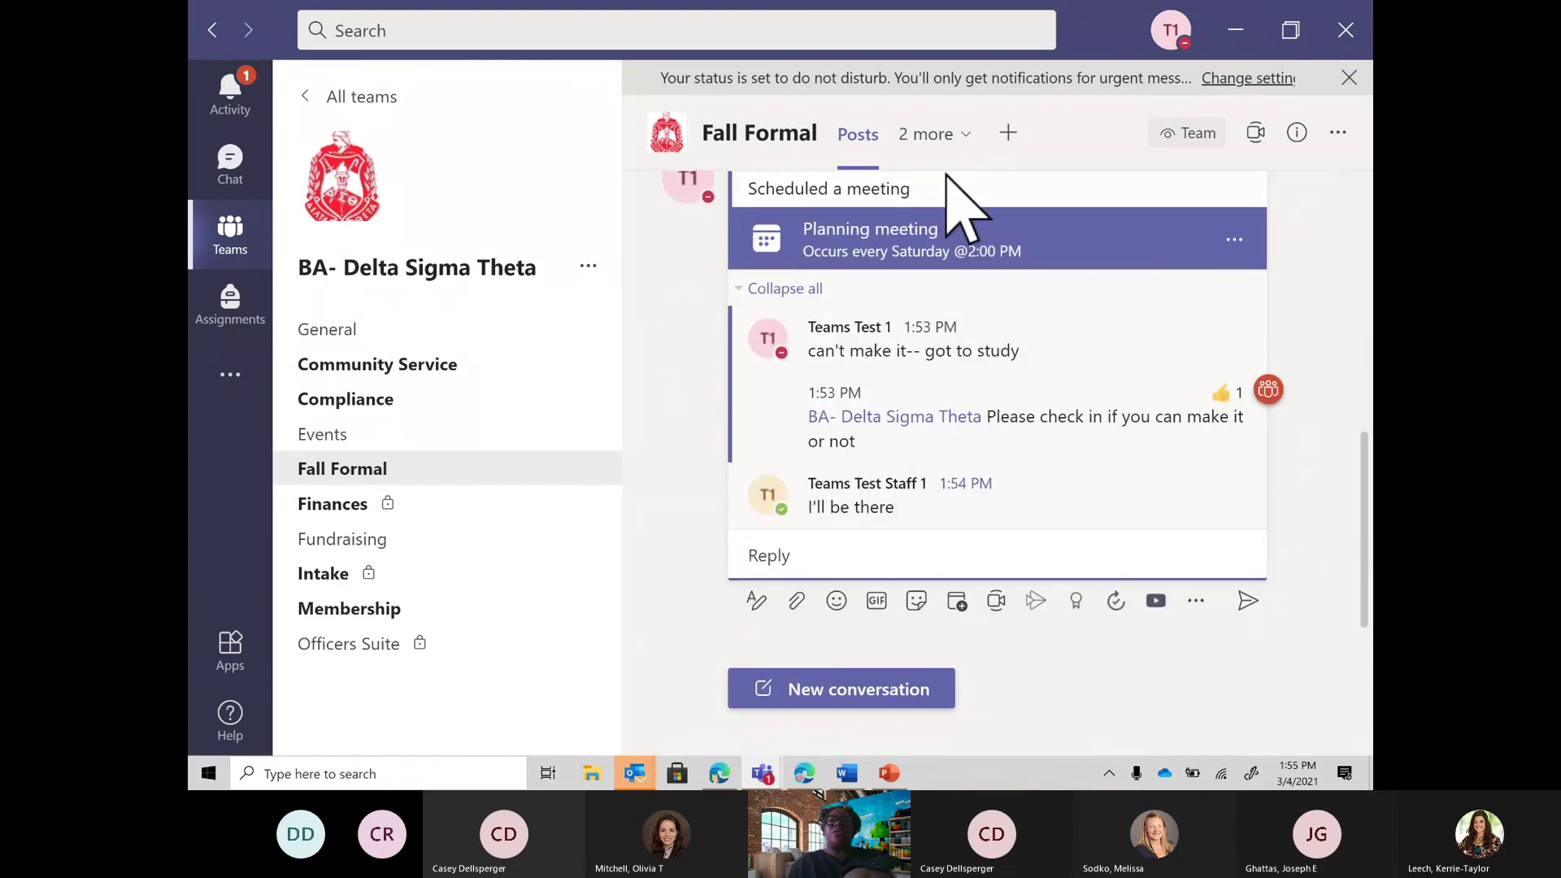
# Step: Browse the apps that can be added as a tab to the Fall Formal channel, then close the list without adding one
pyautogui.click(1009, 146)
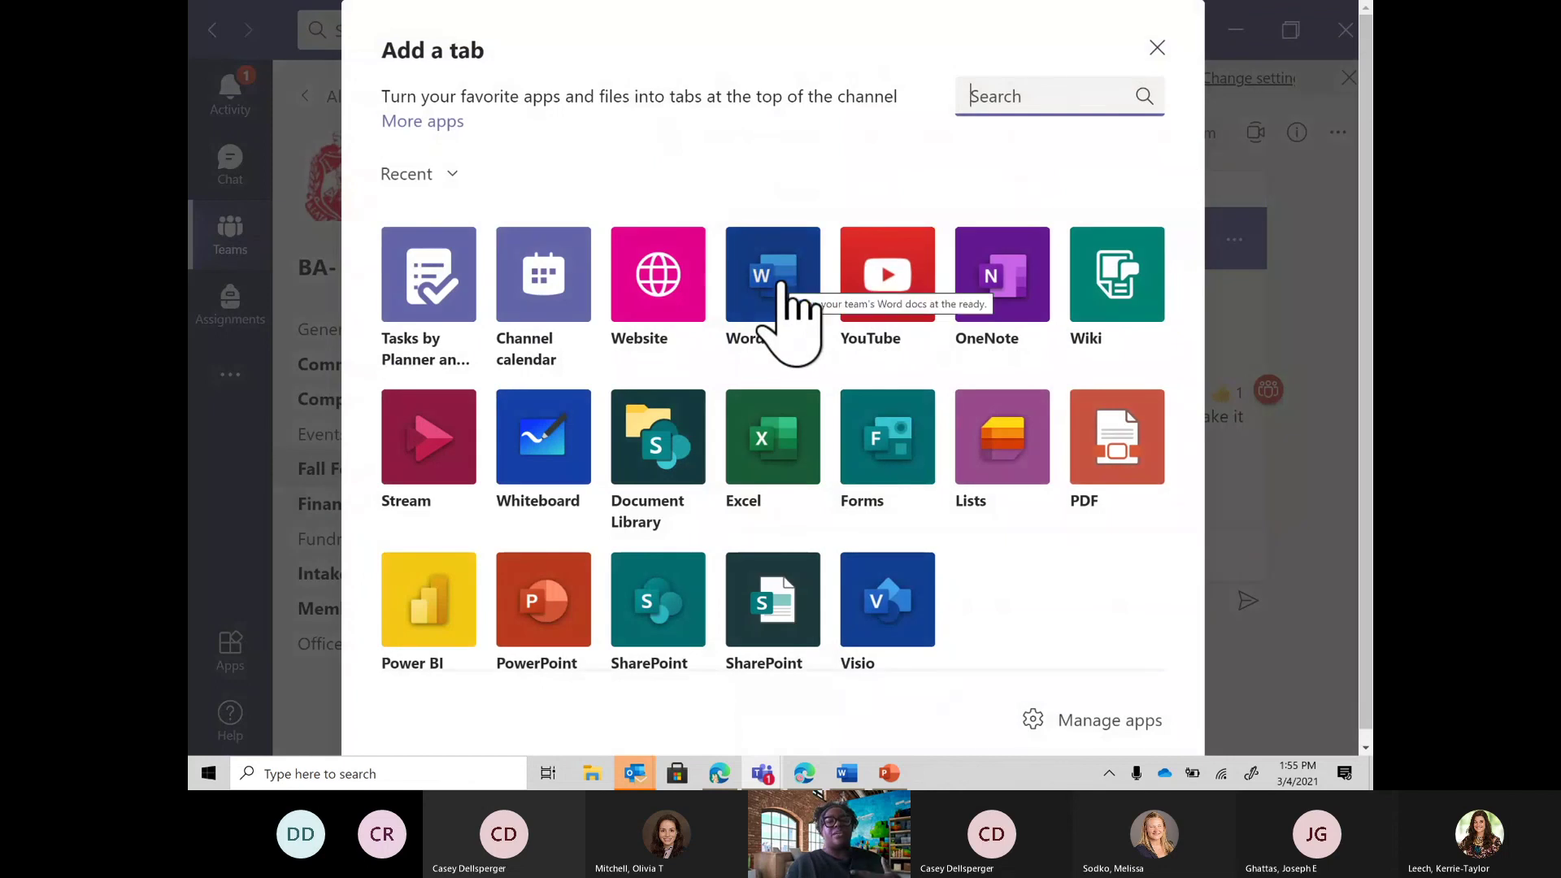
pyautogui.click(1158, 48)
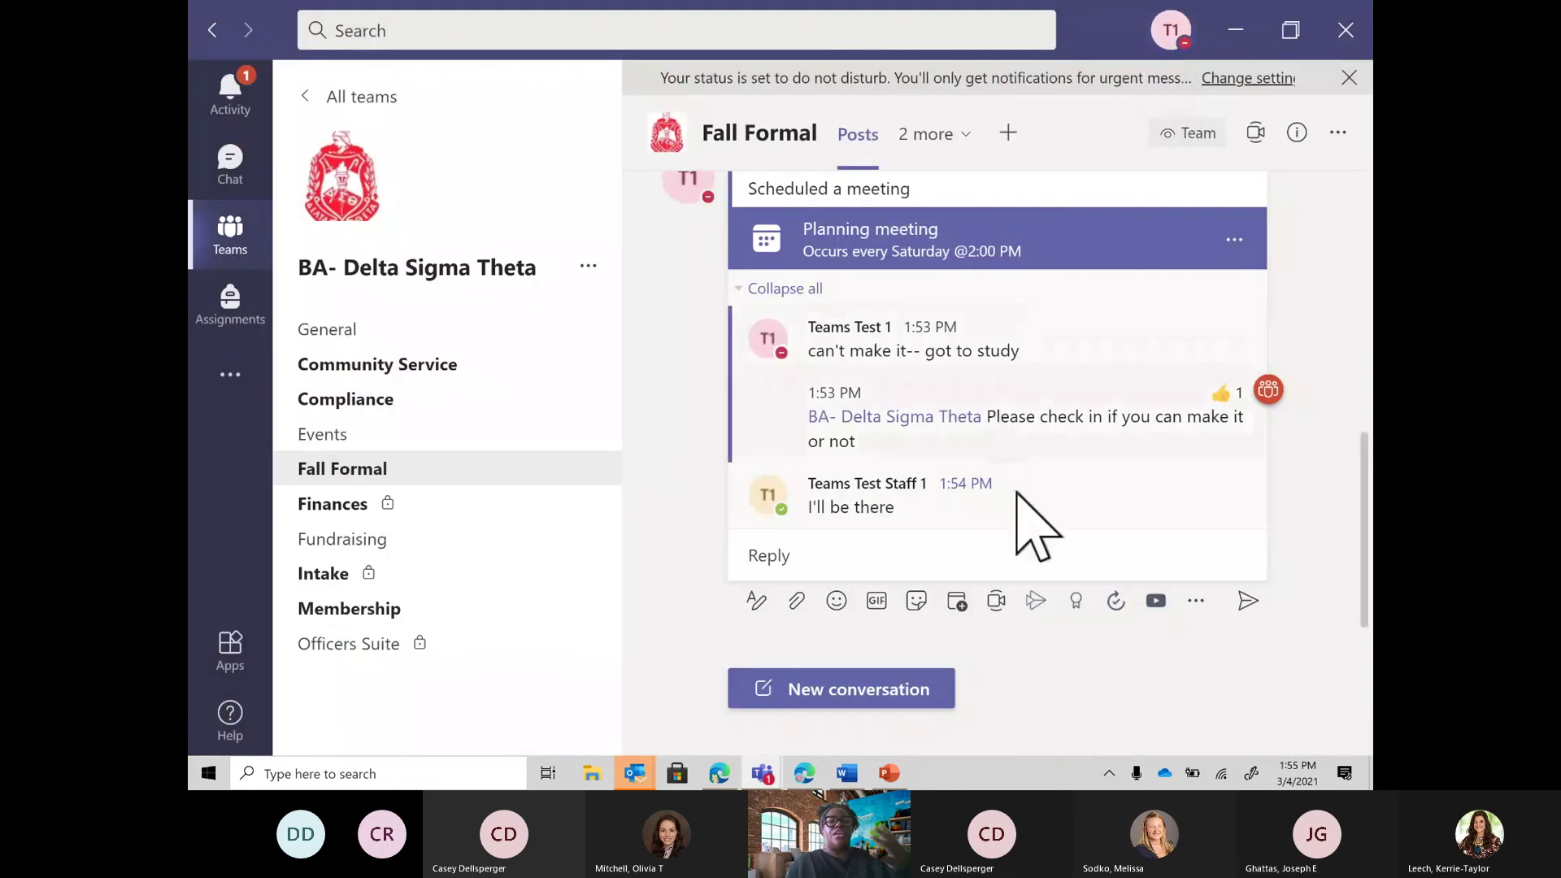
pyautogui.moveTo(1017, 494)
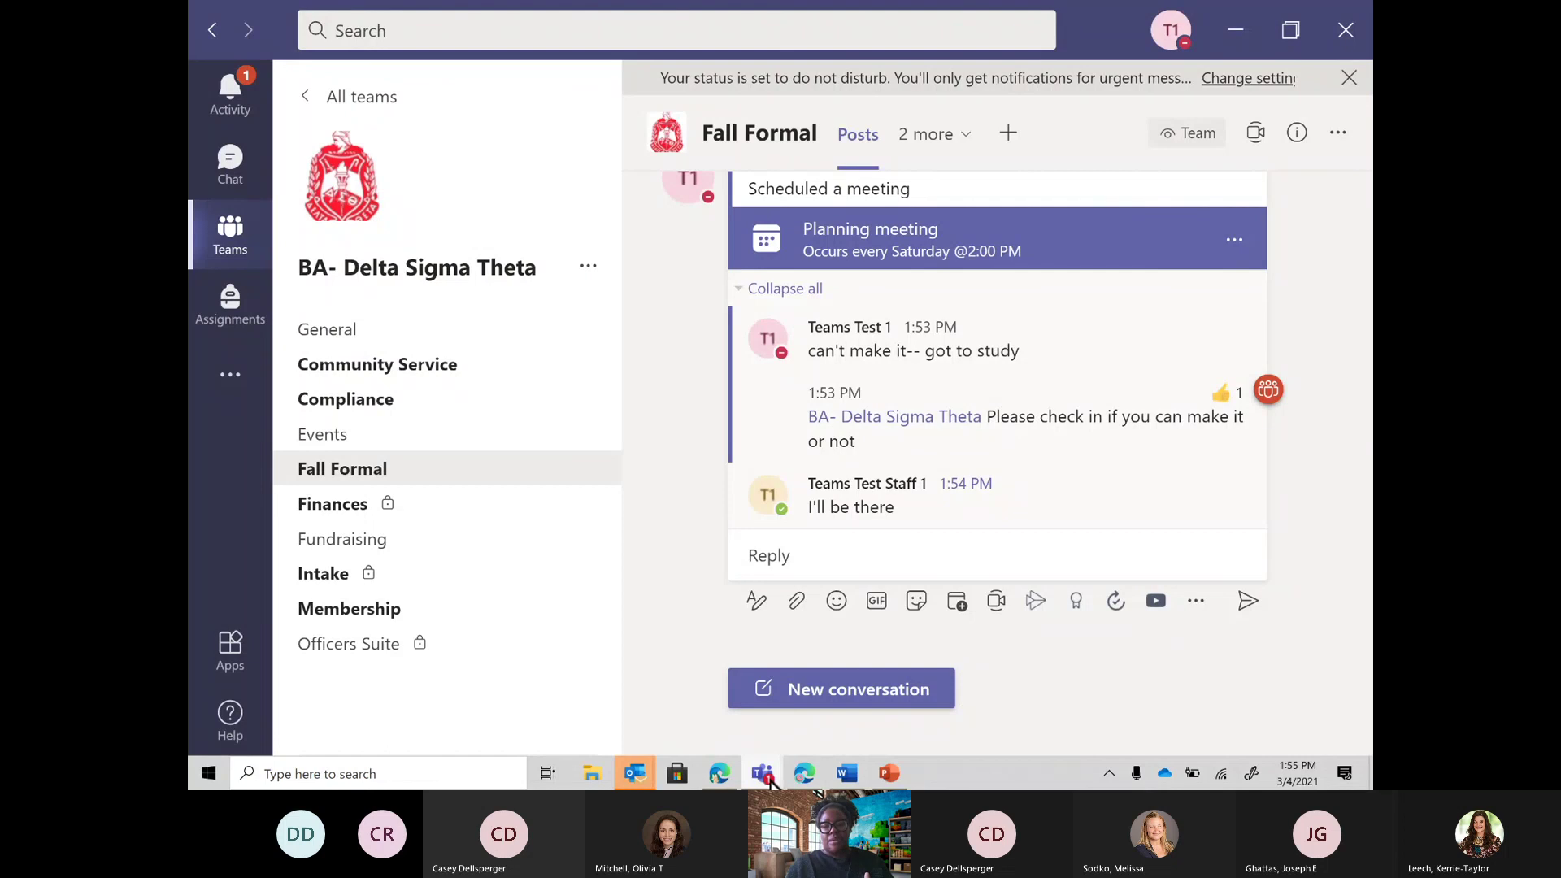
# Step: Check the chat in the Microsoft Teams 101 meeting window, then return to the Planning meeting thread in the Fall Formal channel
pyautogui.moveTo(770, 779)
pyautogui.click(814, 699)
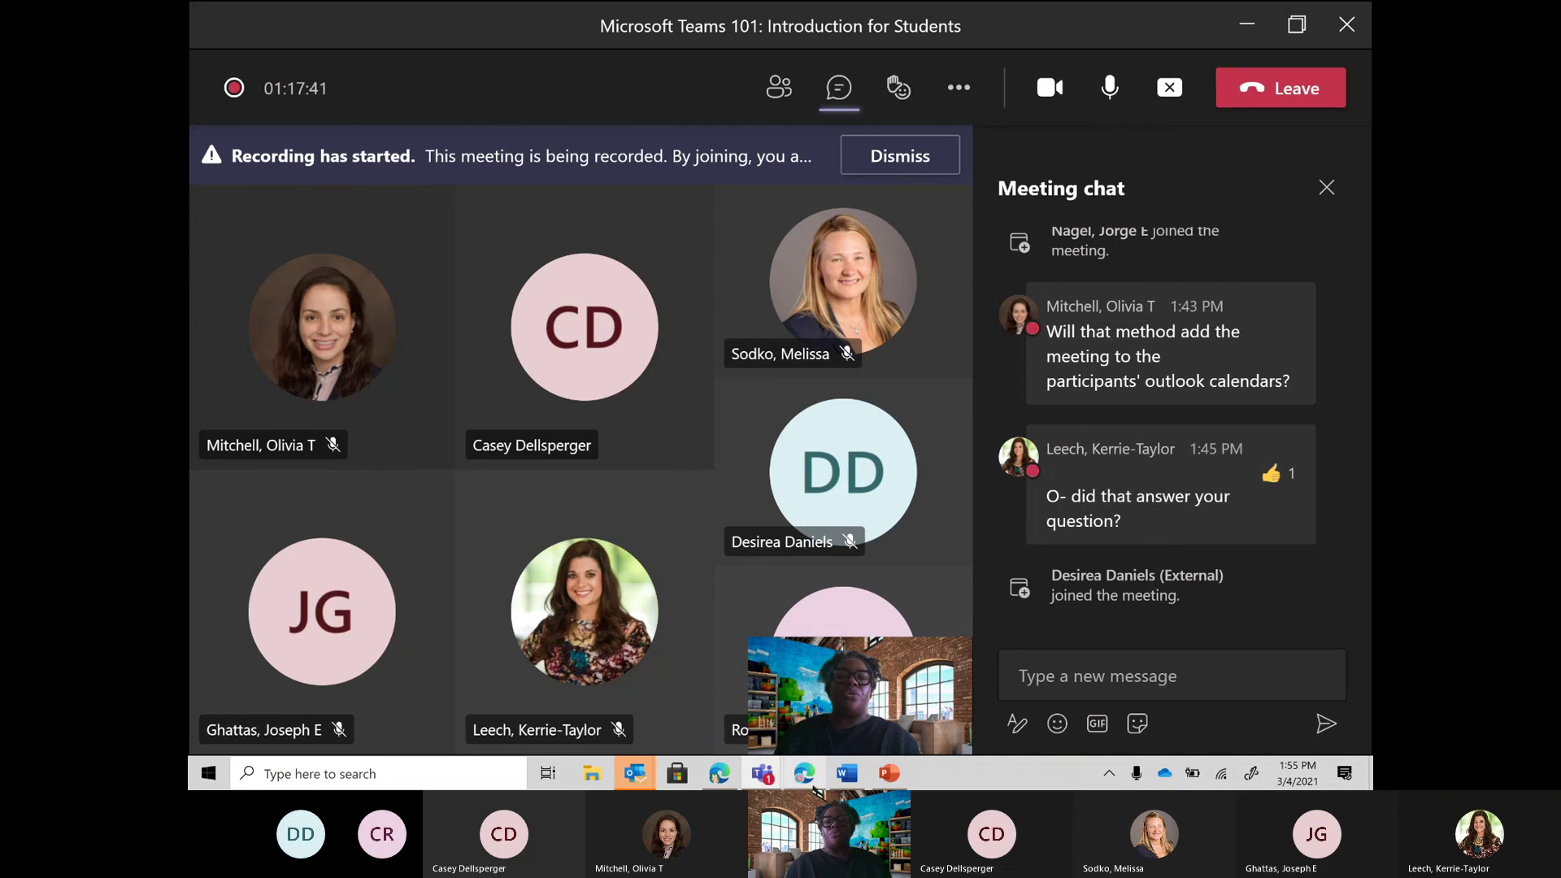
pyautogui.moveTo(795, 784)
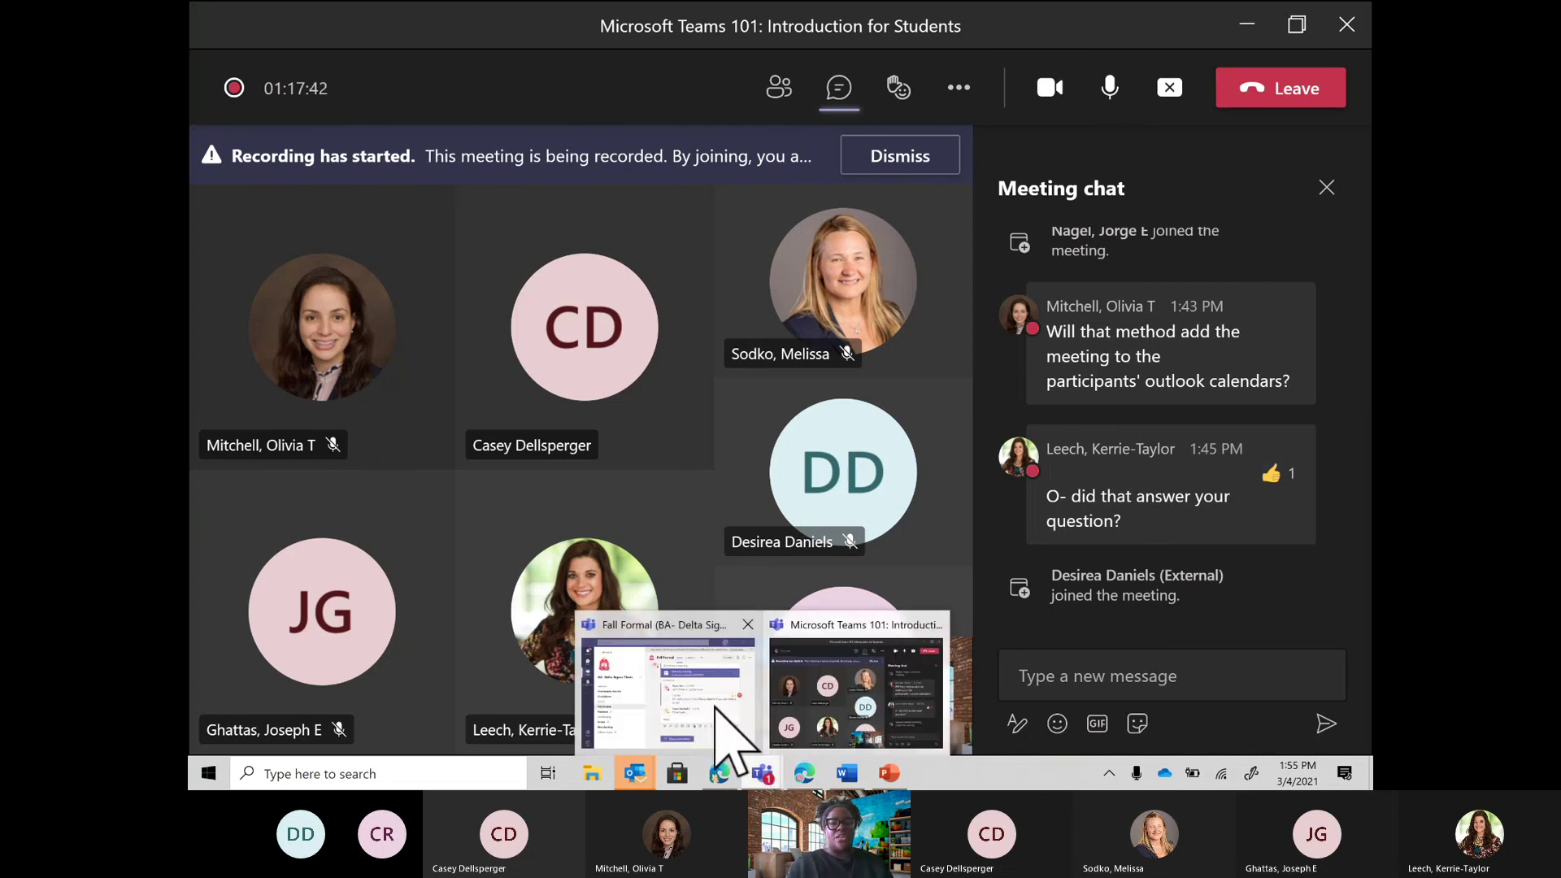
pyautogui.click(714, 709)
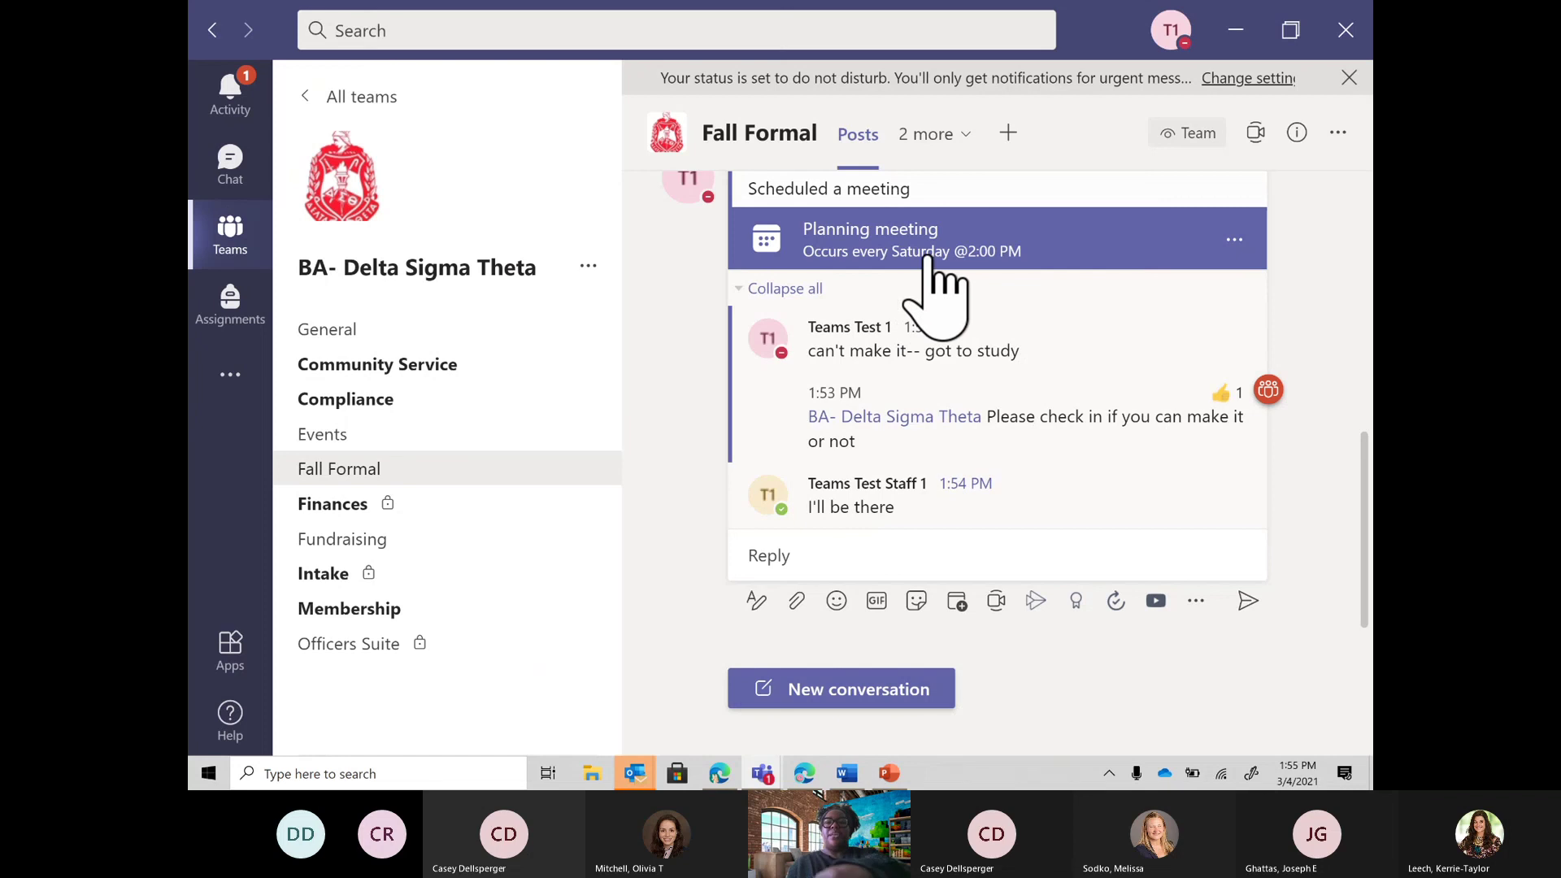
pyautogui.scroll(1, 926, 258)
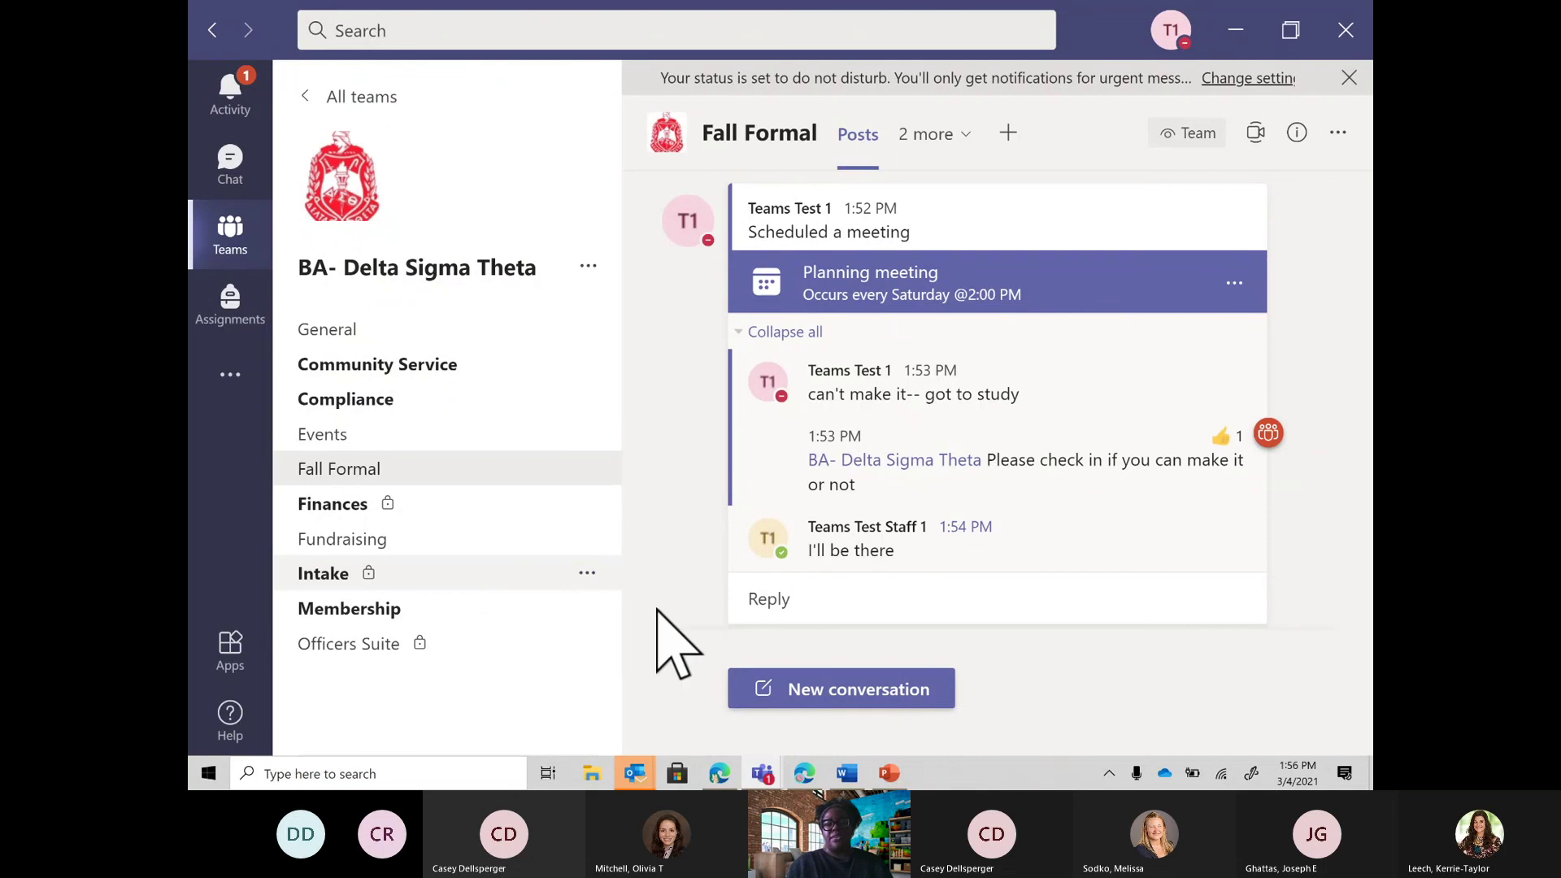
# Step: Switch to the Microsoft Teams 101: Introduction for Students meeting window and stop sharing the screen
pyautogui.click(762, 776)
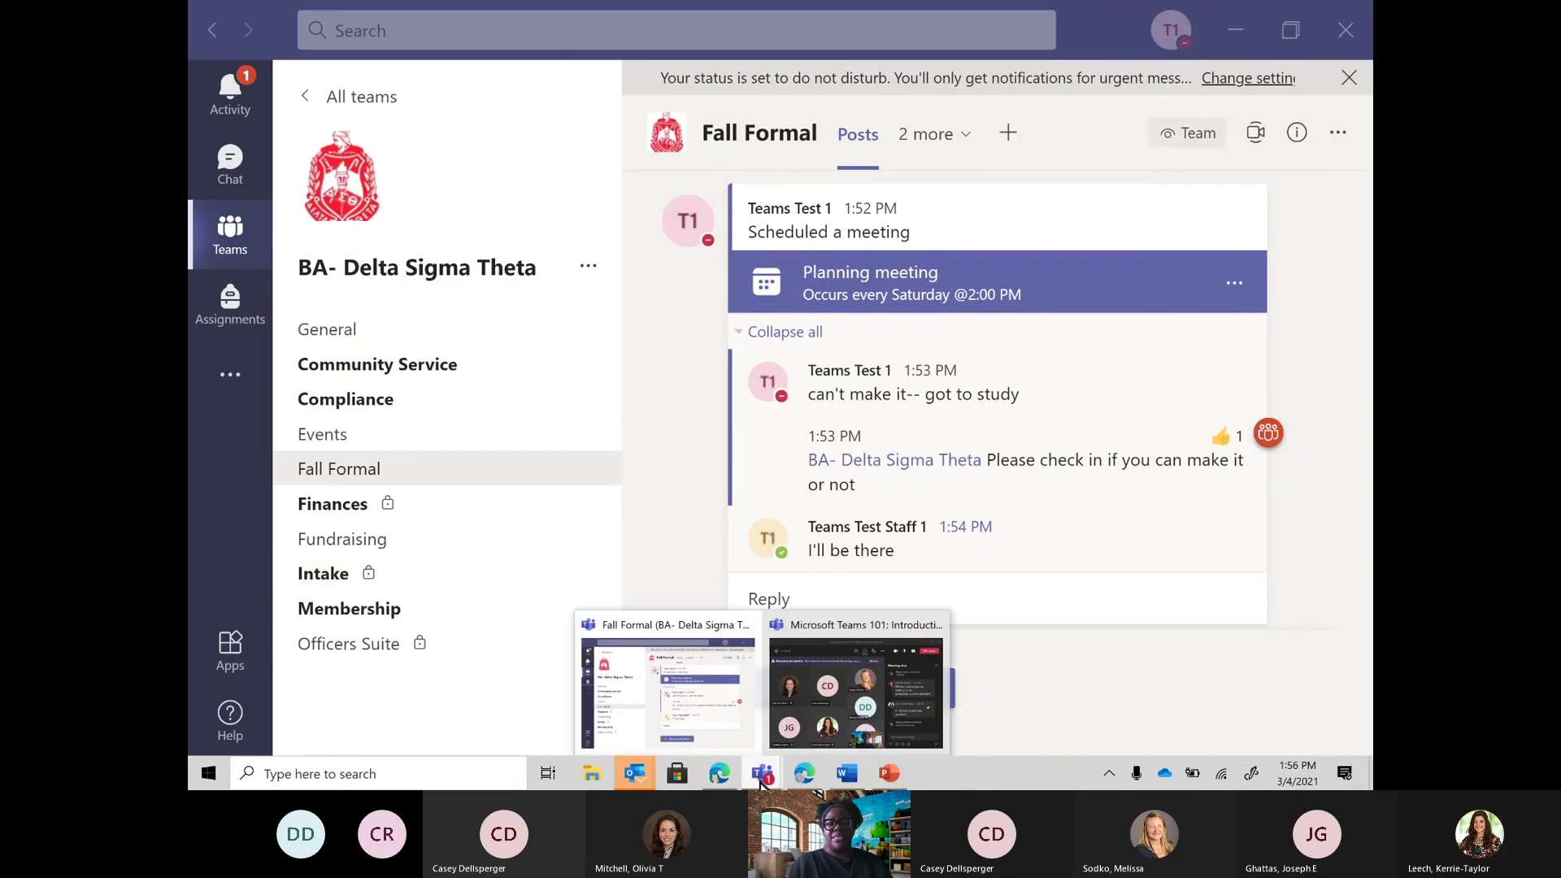
pyautogui.click(858, 716)
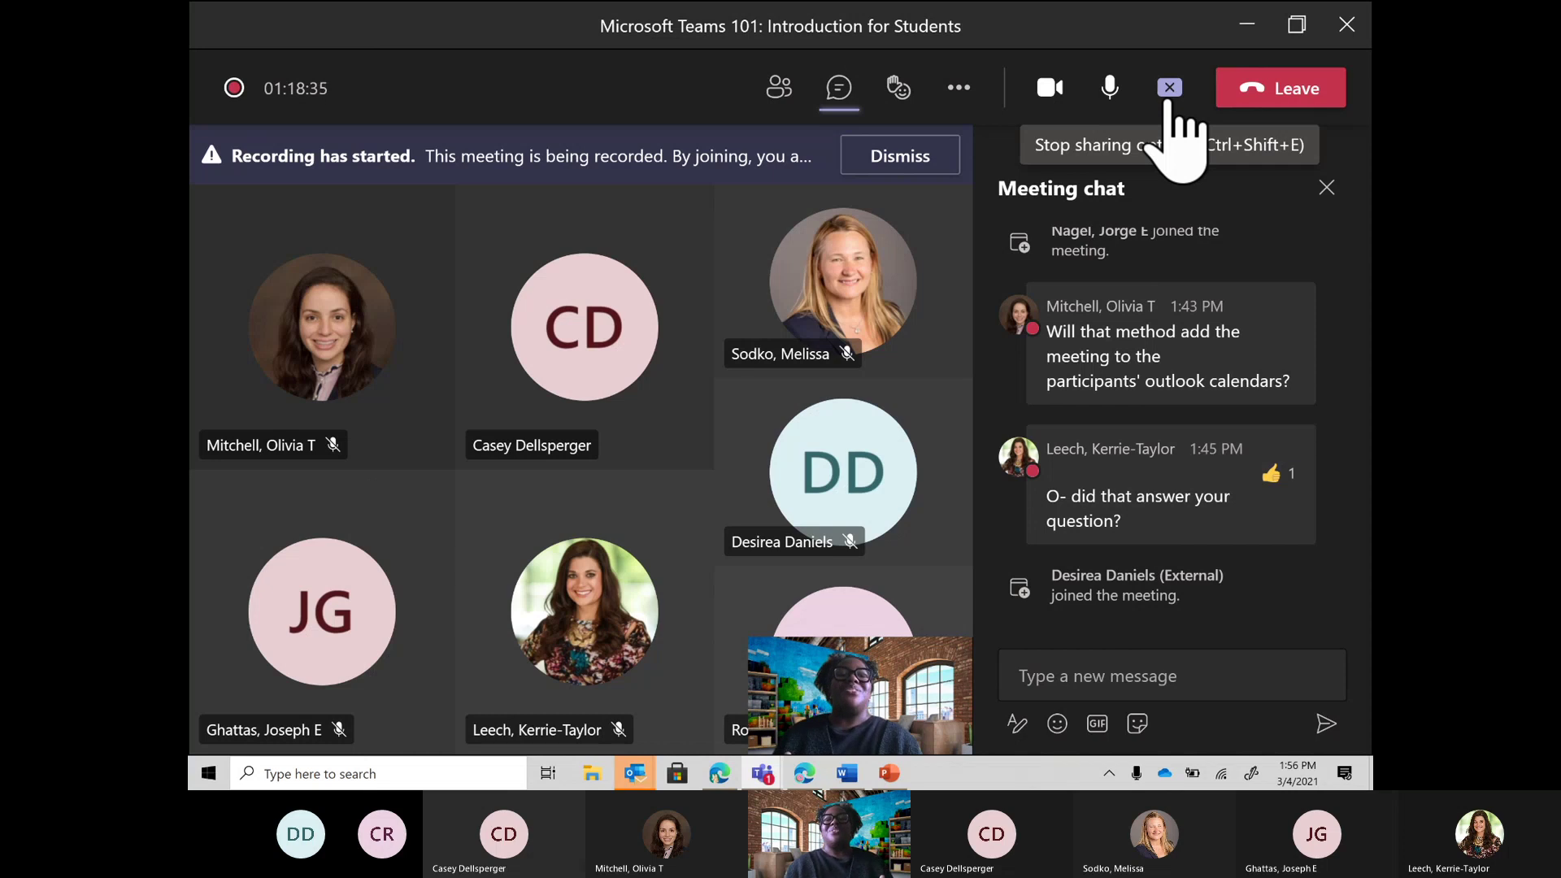
pyautogui.click(1169, 87)
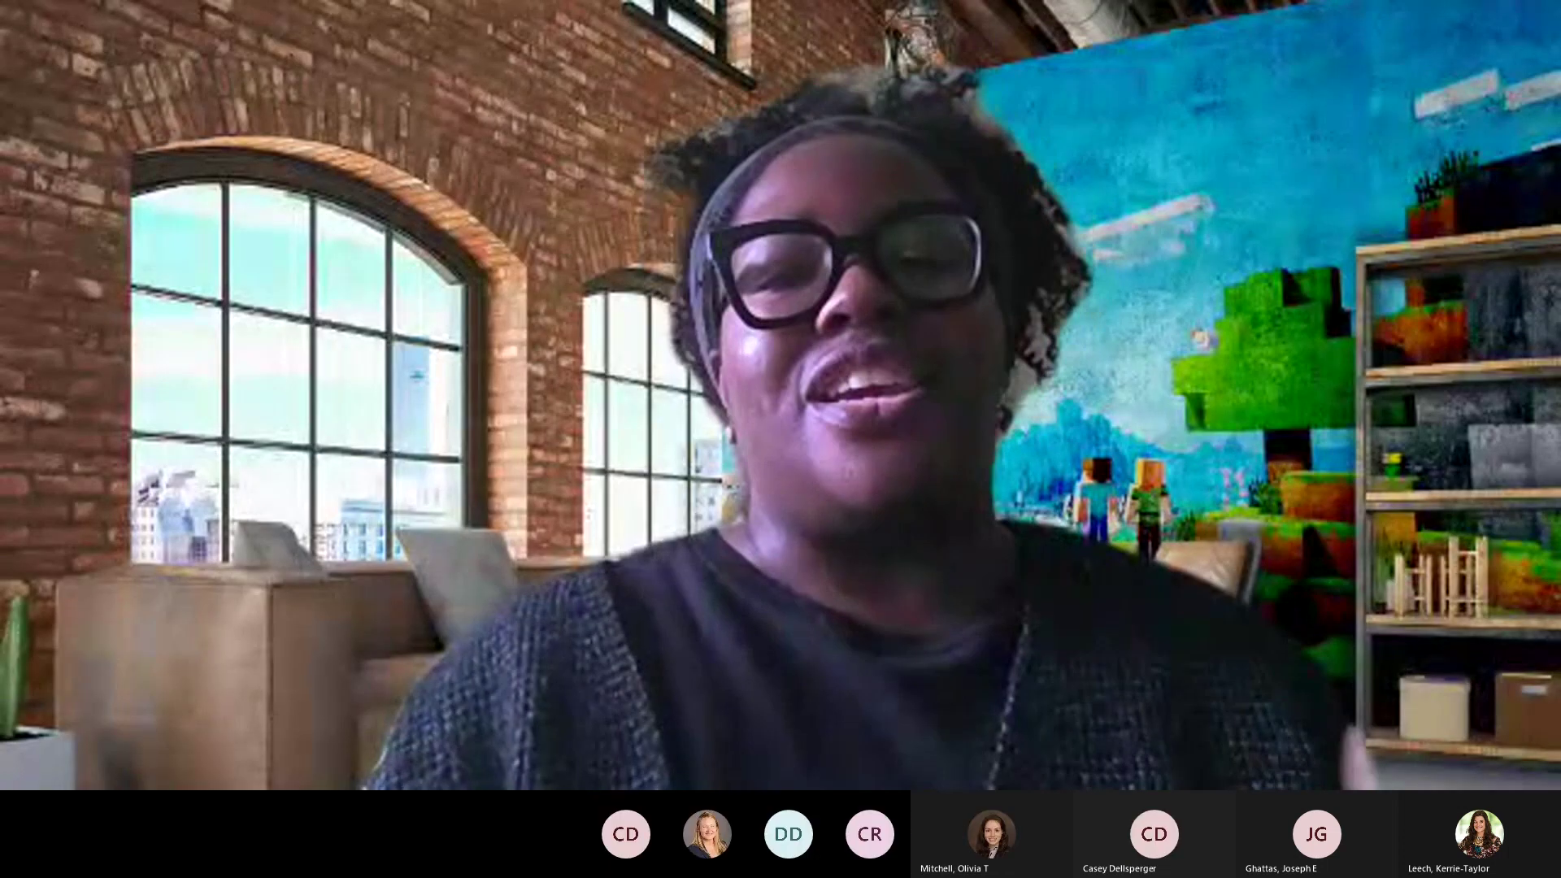